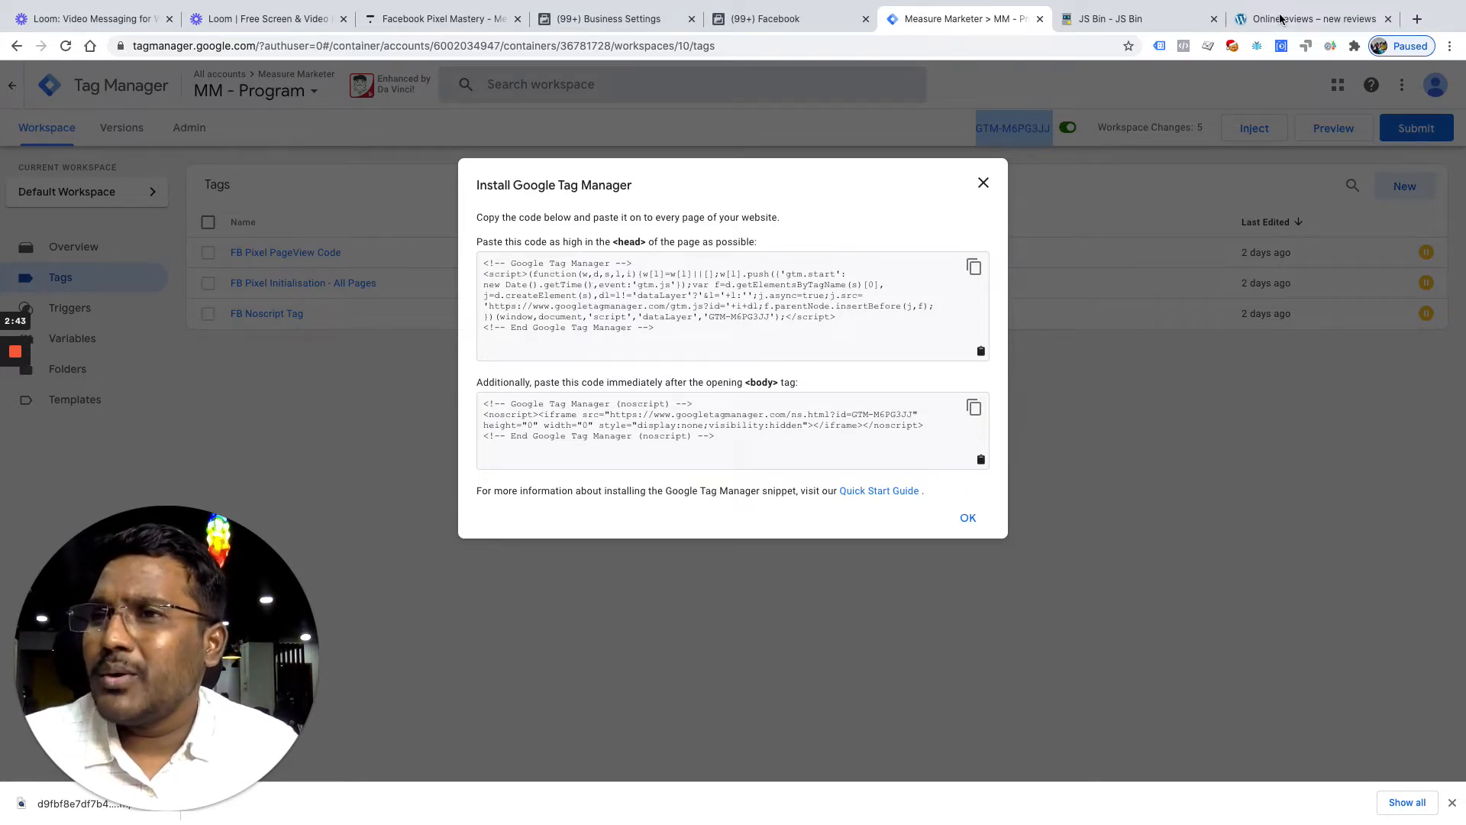
Switch from the GTM install-code dialog to the incognito browser window
{"action": "key", "text": "ctrl+Up"}
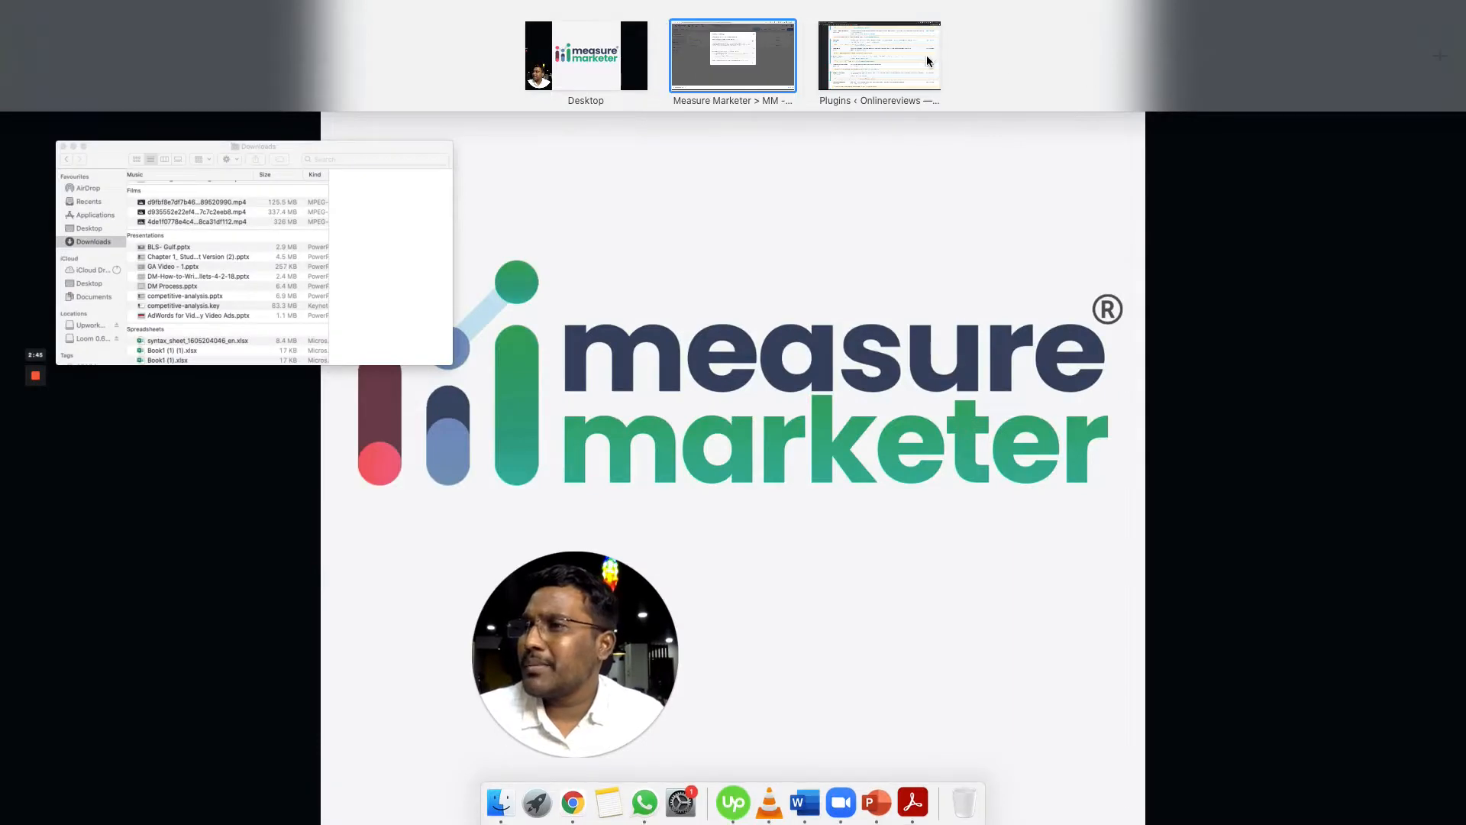
{"action": "left_click", "coordinate": [927, 55]}
Inspect the measuremarketer.com page's HTML in developer tools, then return to Tag Manager
{"action": "left_click", "coordinate": [115, 18]}
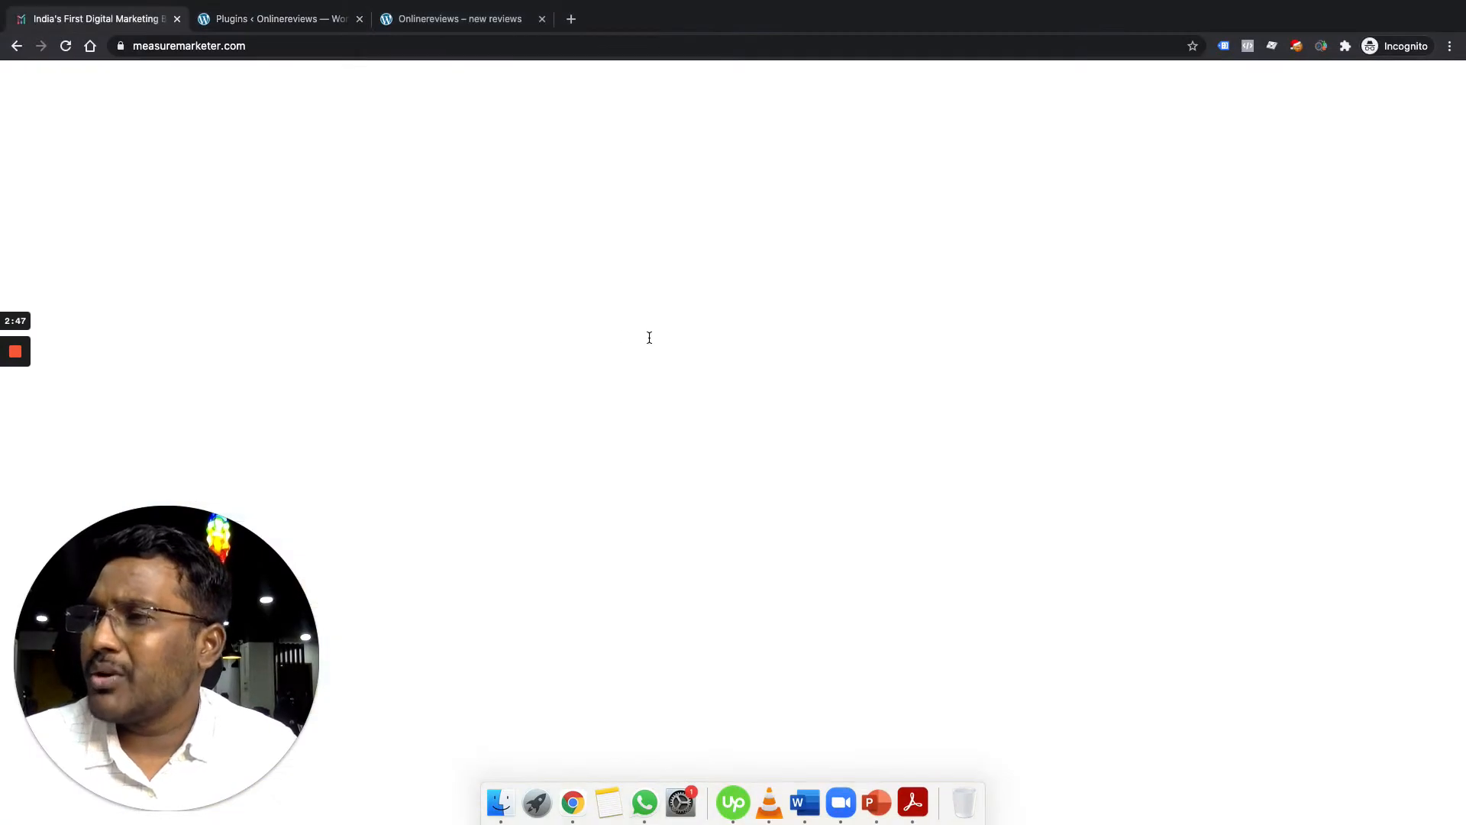
{"action": "right_click", "coordinate": [1258, 384]}
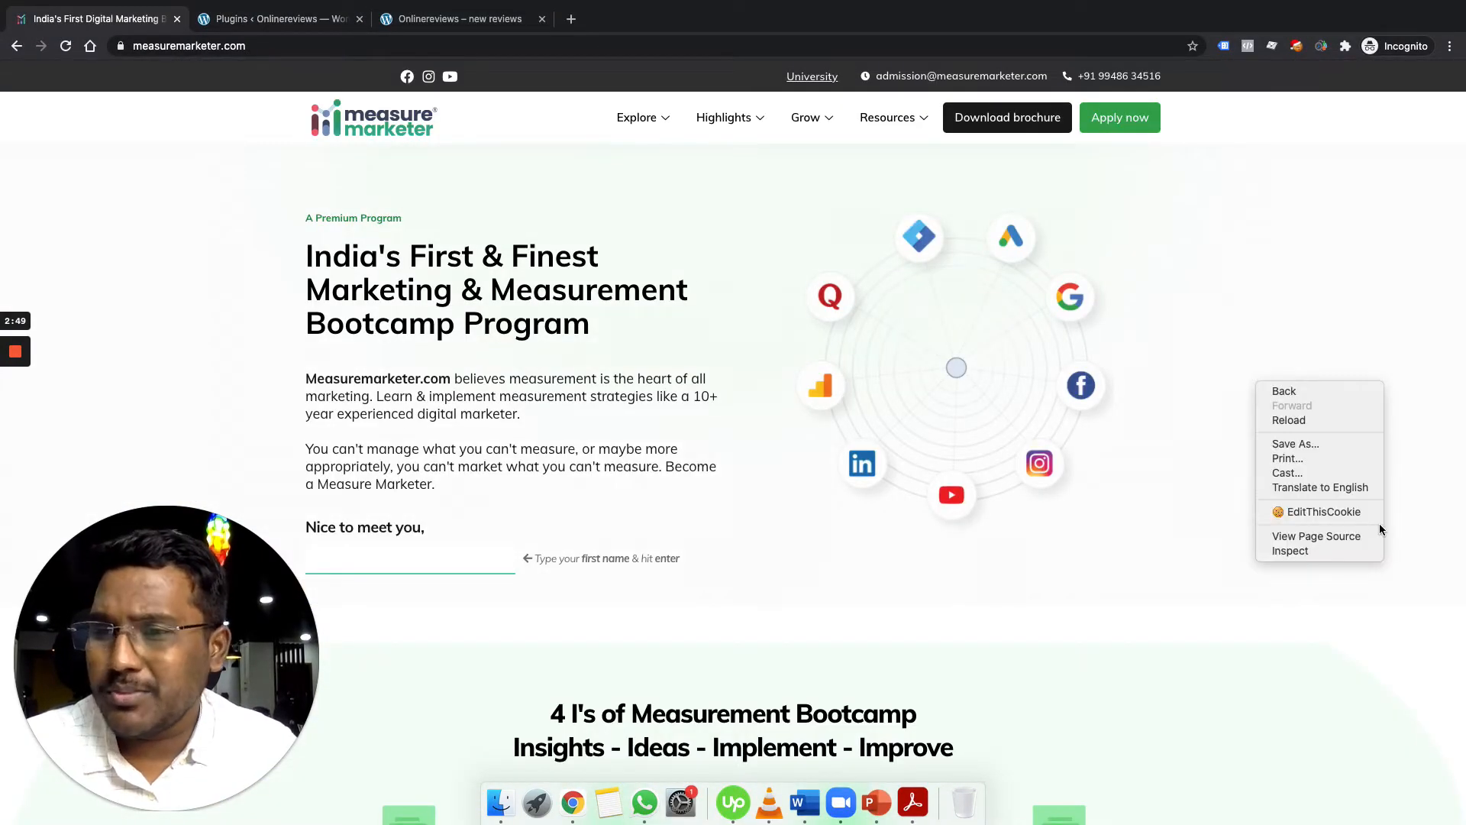
{"action": "left_click", "coordinate": [1340, 554]}
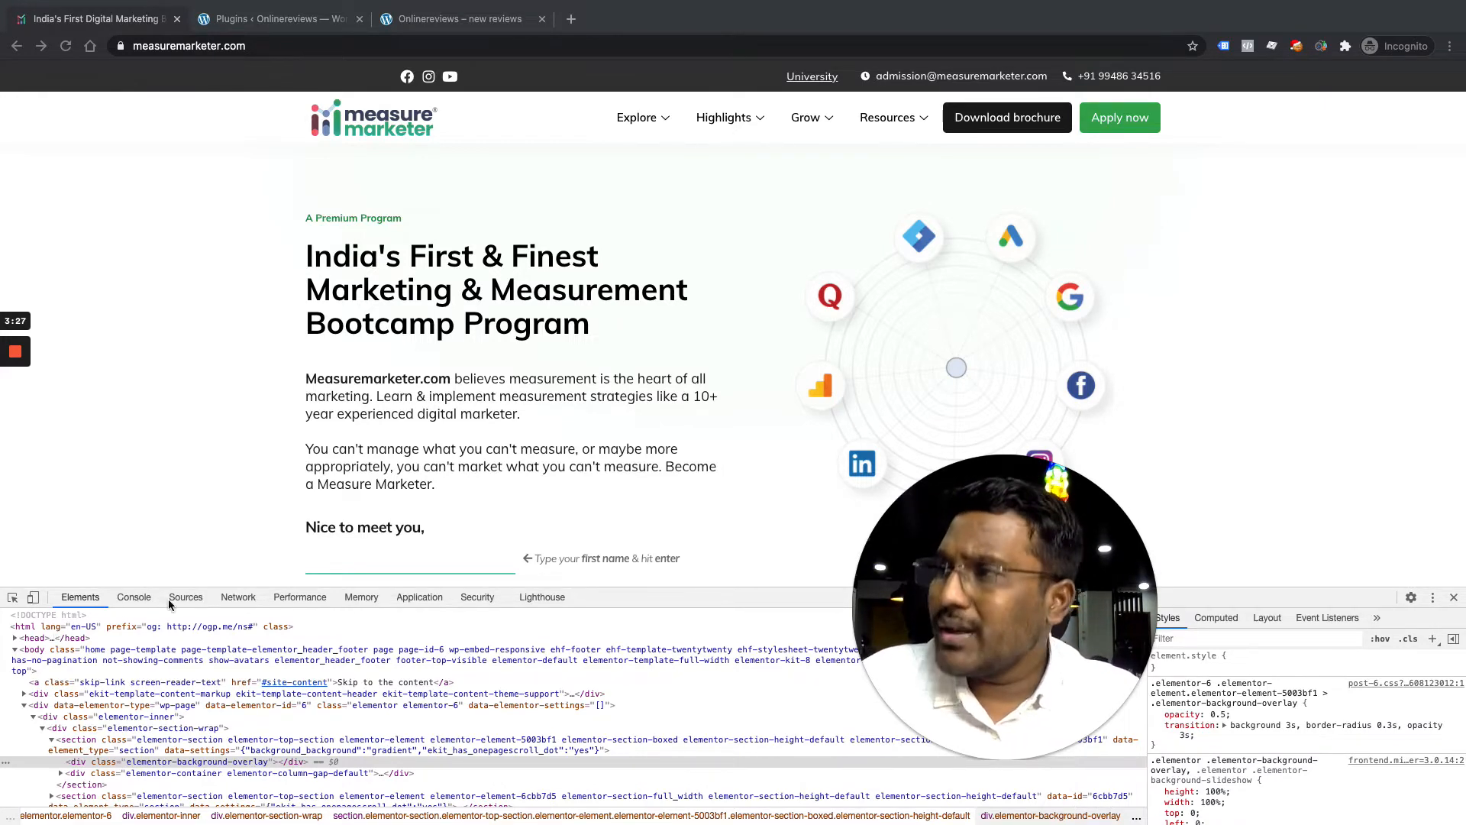
{"action": "key", "text": "ctrl+Up"}
{"action": "left_click", "coordinate": [693, 67]}
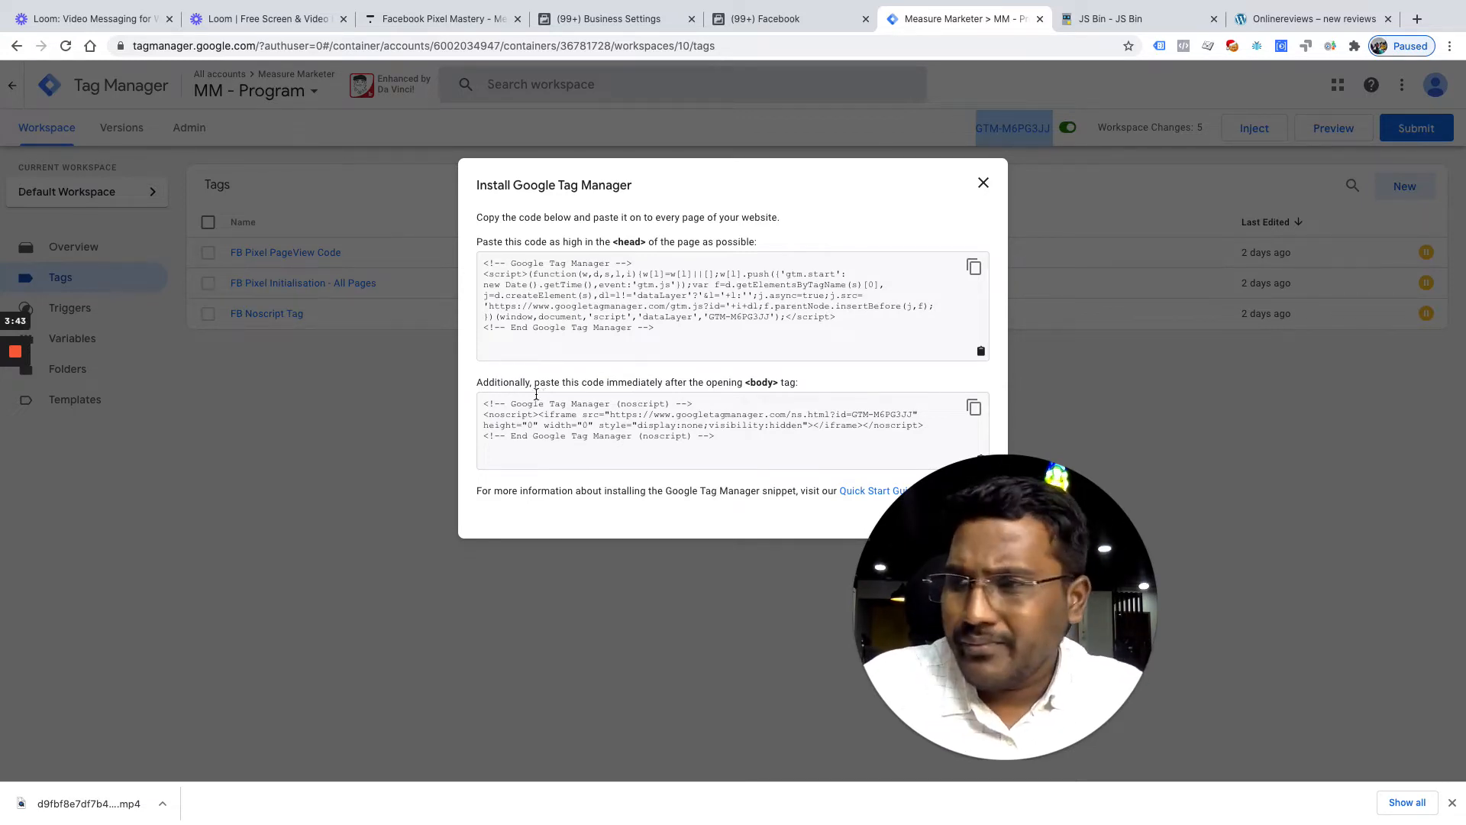
Copy the noscript iframe src URL from the body install code
{"action": "left_click", "coordinate": [570, 427]}
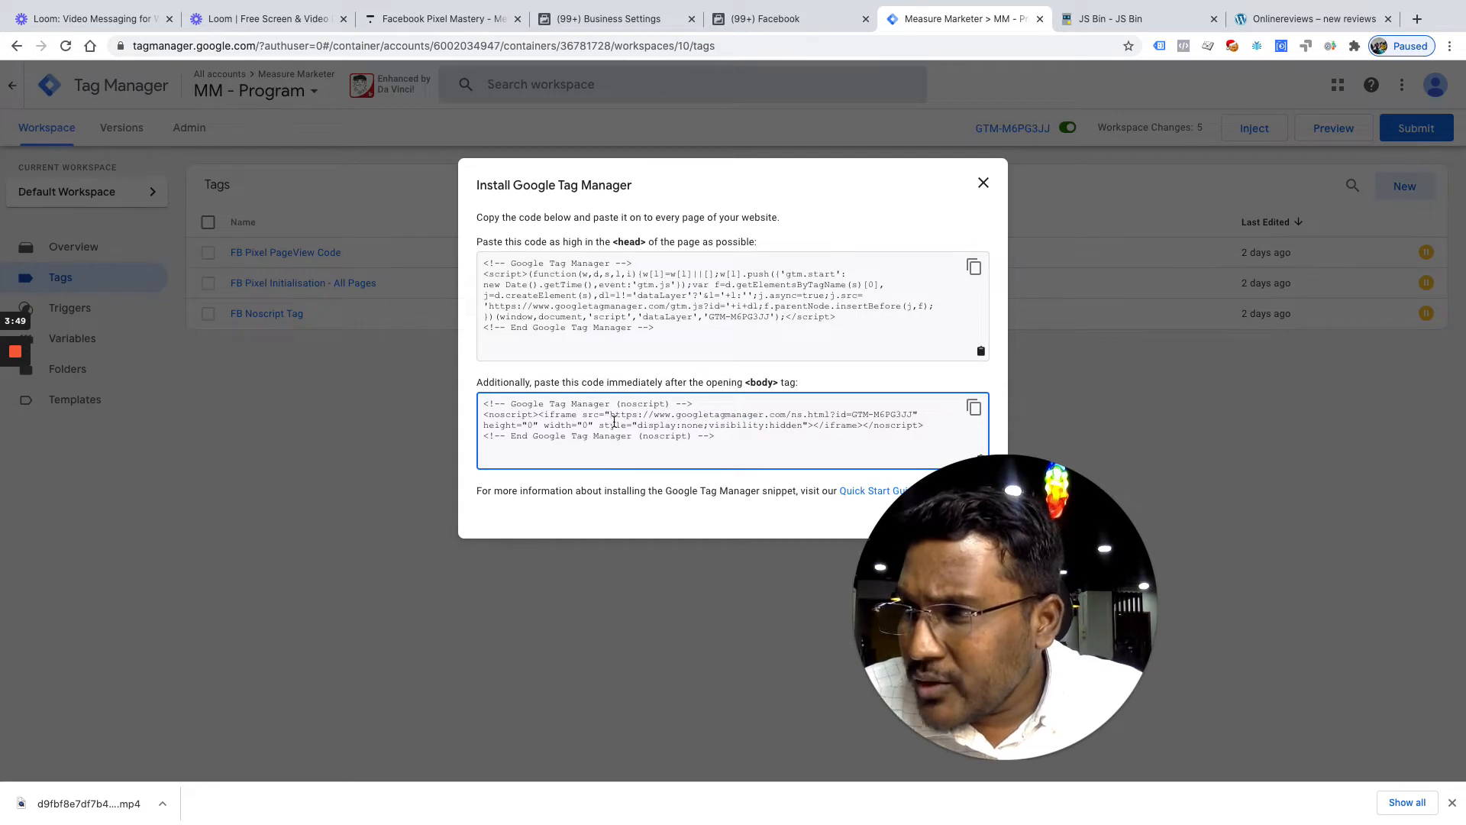
{"action": "double_click", "coordinate": [593, 418]}
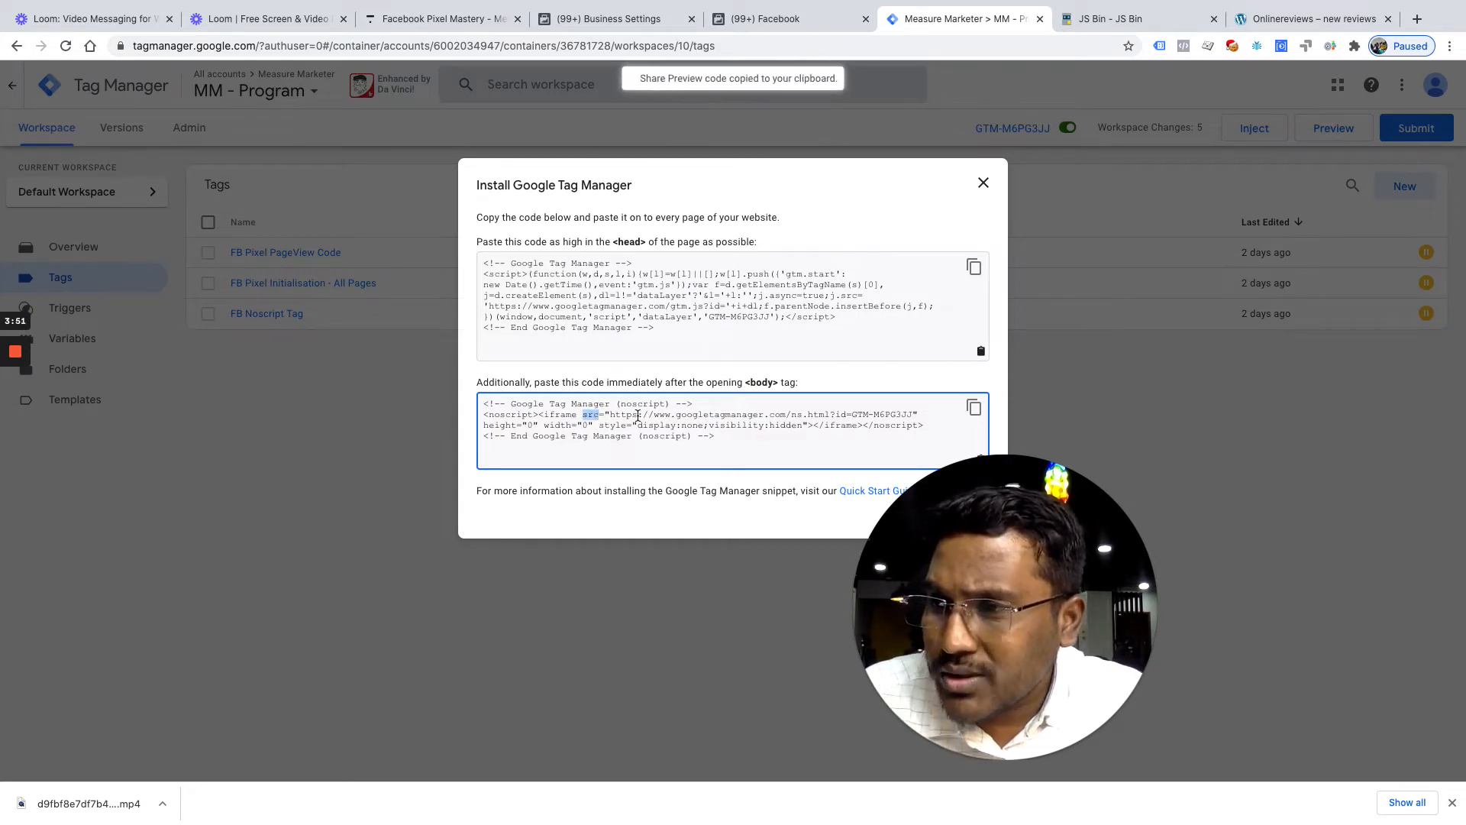
{"action": "left_click_drag", "start_coordinate": [611, 418], "coordinate": [914, 418]}
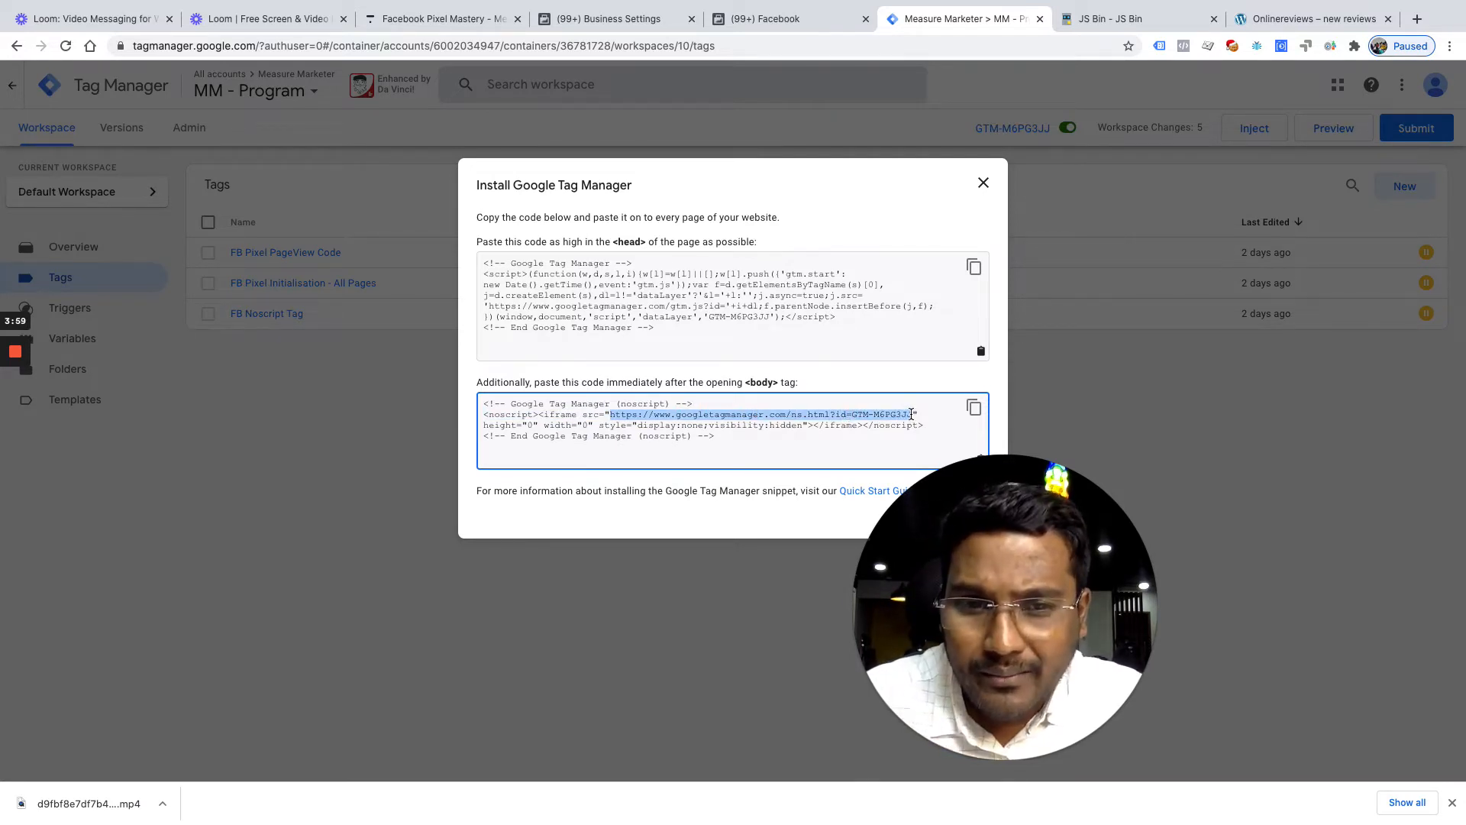
{"action": "key", "text": "ctrl+c"}
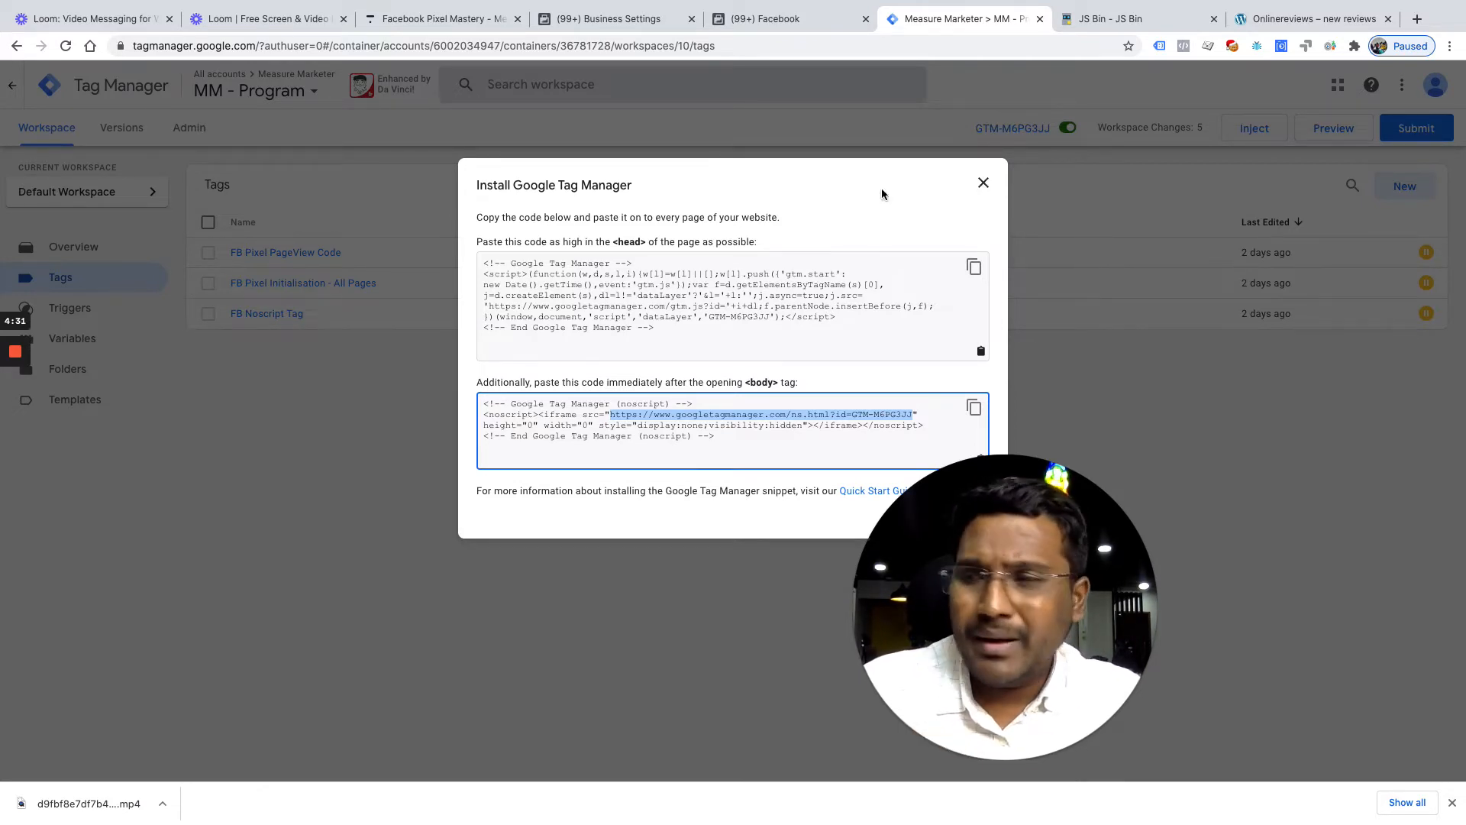
Close the install dialog, select container ID GTM-M6PG3JJ, and move to the incognito window
{"action": "left_click", "coordinate": [692, 318]}
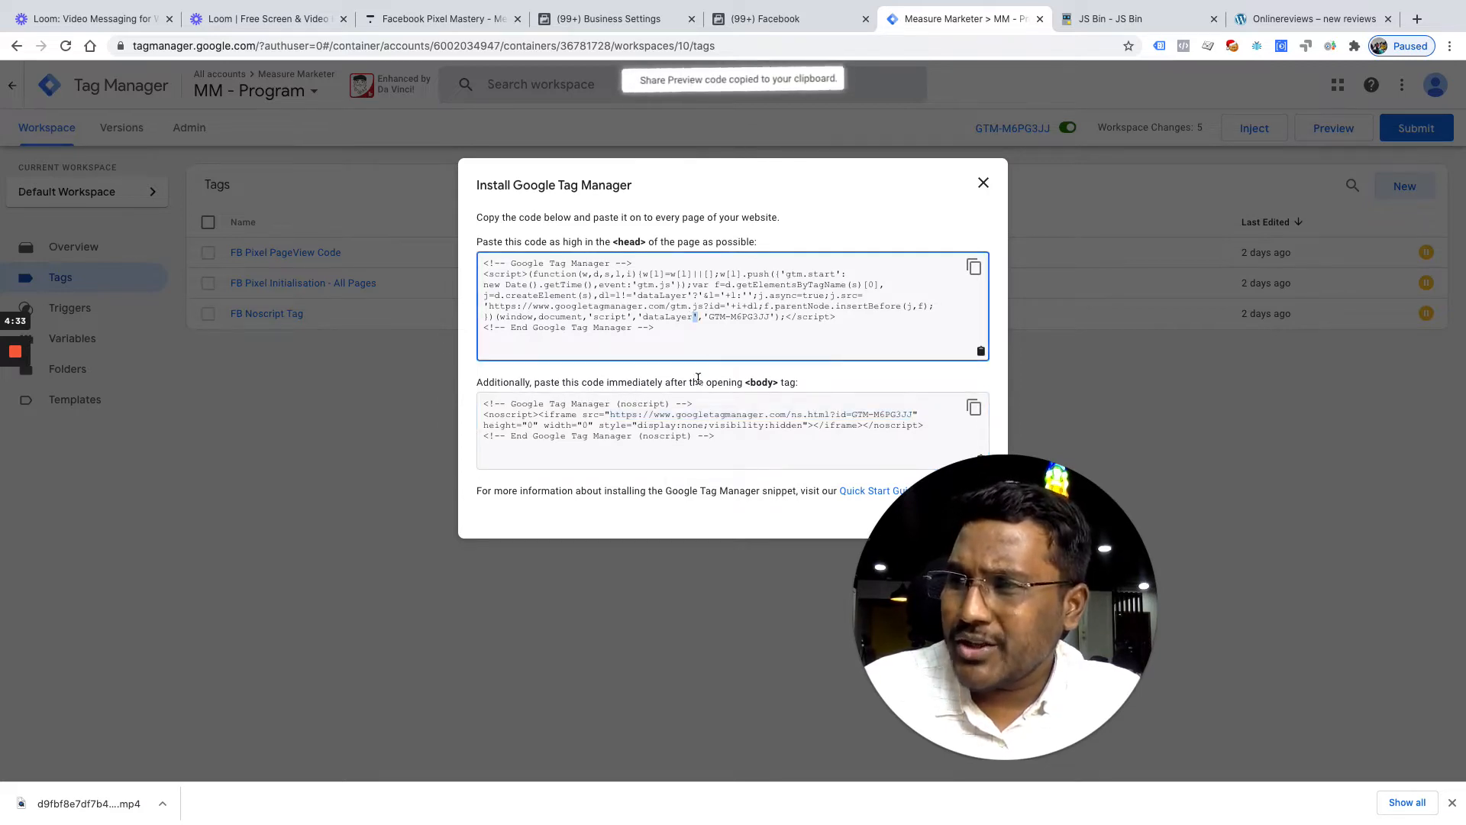
{"action": "left_click", "coordinate": [710, 439]}
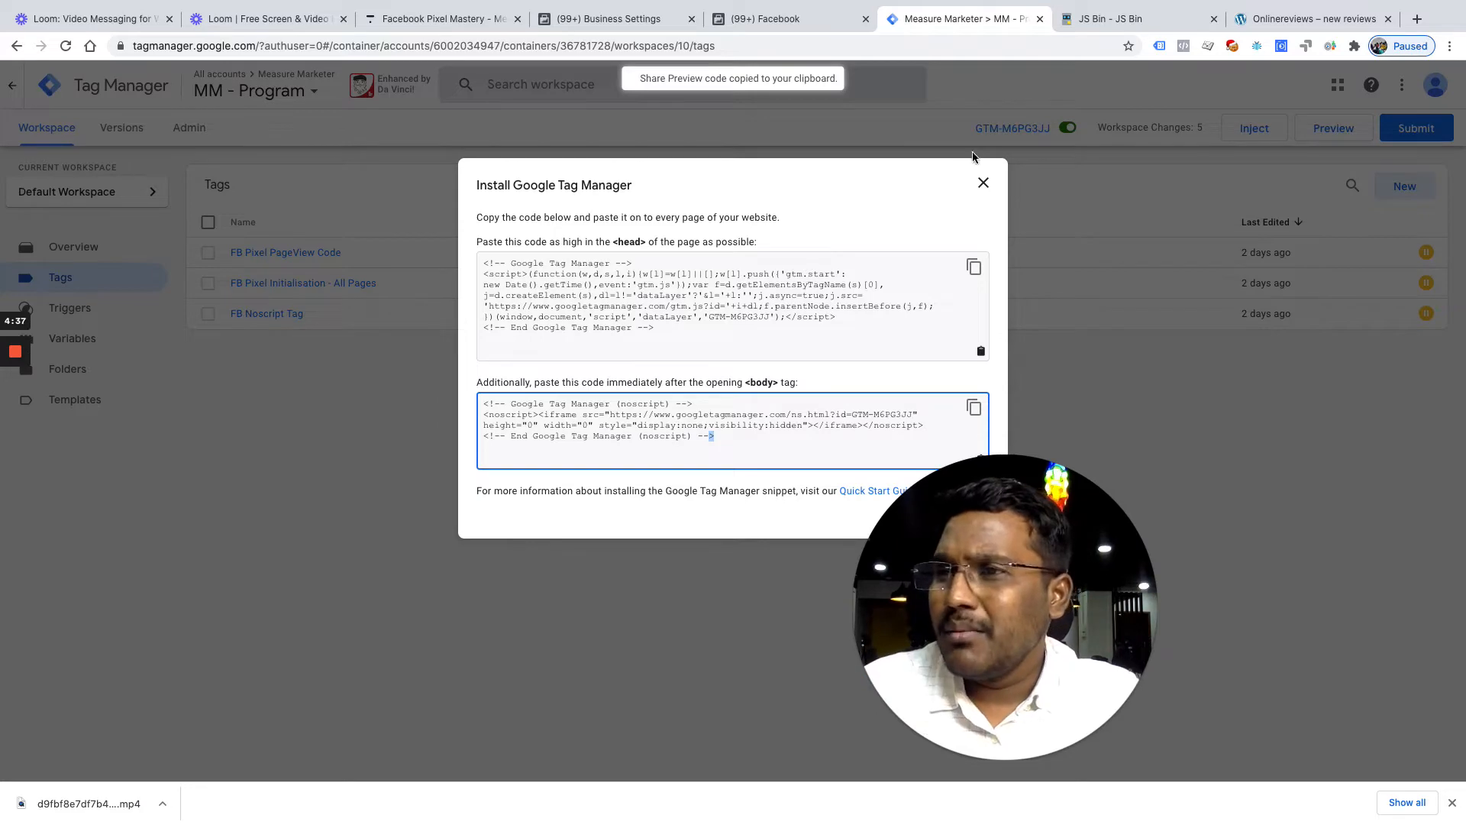
{"action": "left_click", "coordinate": [983, 182]}
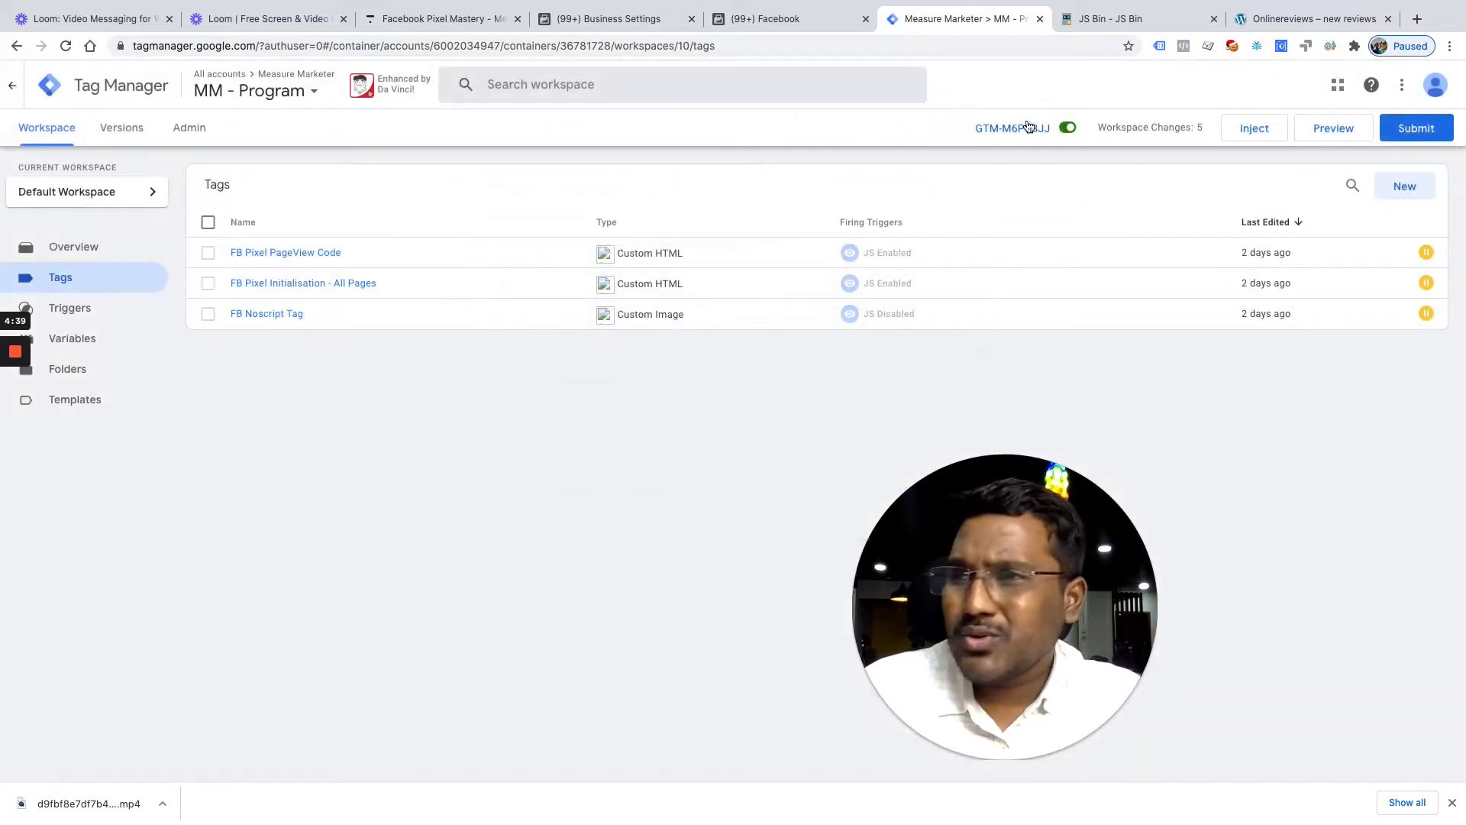
{"action": "left_click", "coordinate": [975, 129]}
{"action": "left_click", "coordinate": [984, 186]}
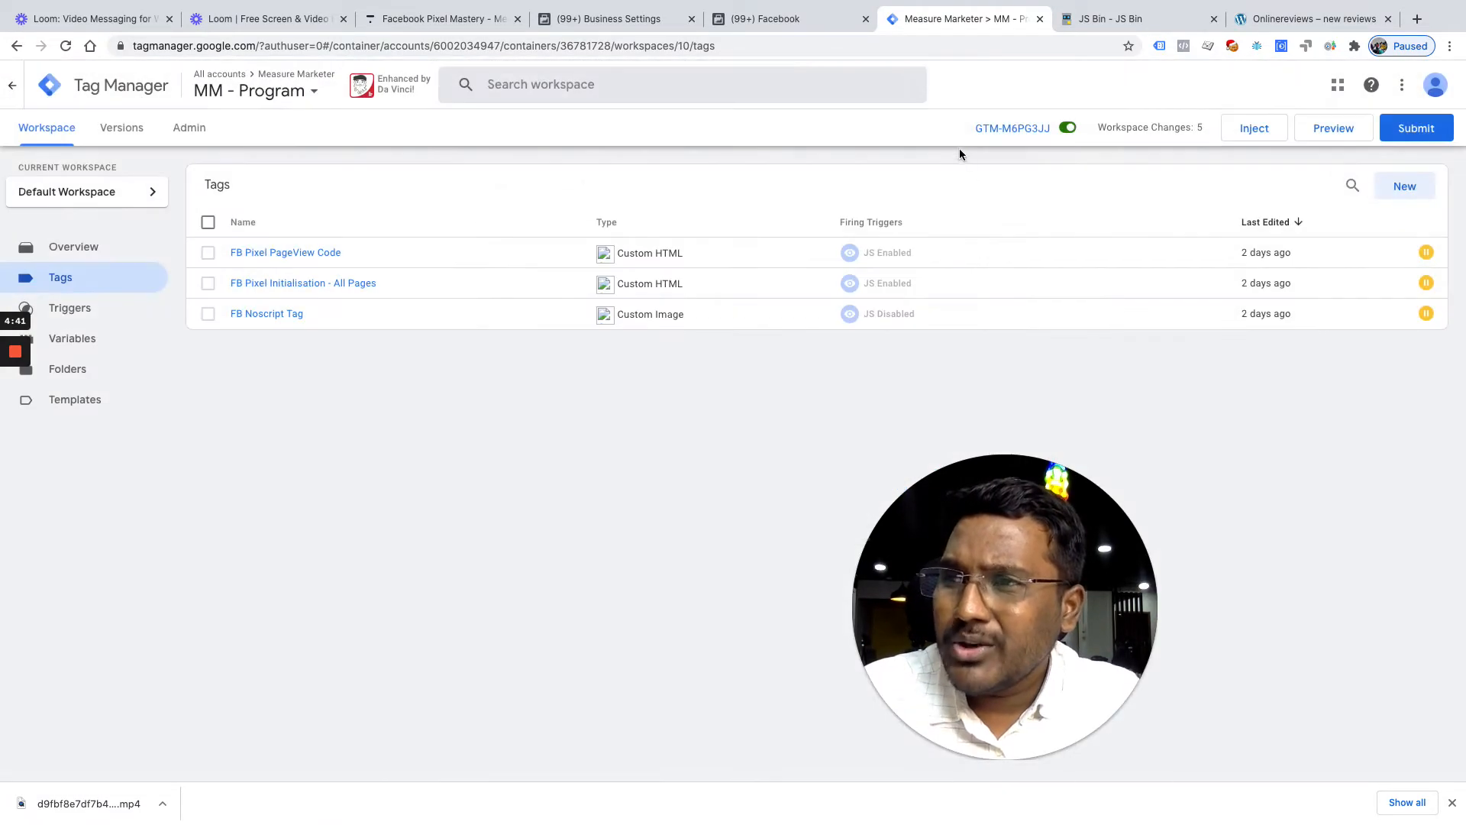
{"action": "left_click_drag", "start_coordinate": [951, 137], "coordinate": [1053, 132]}
{"action": "key", "text": "ctrl+Up"}
{"action": "left_click", "coordinate": [836, 93]}
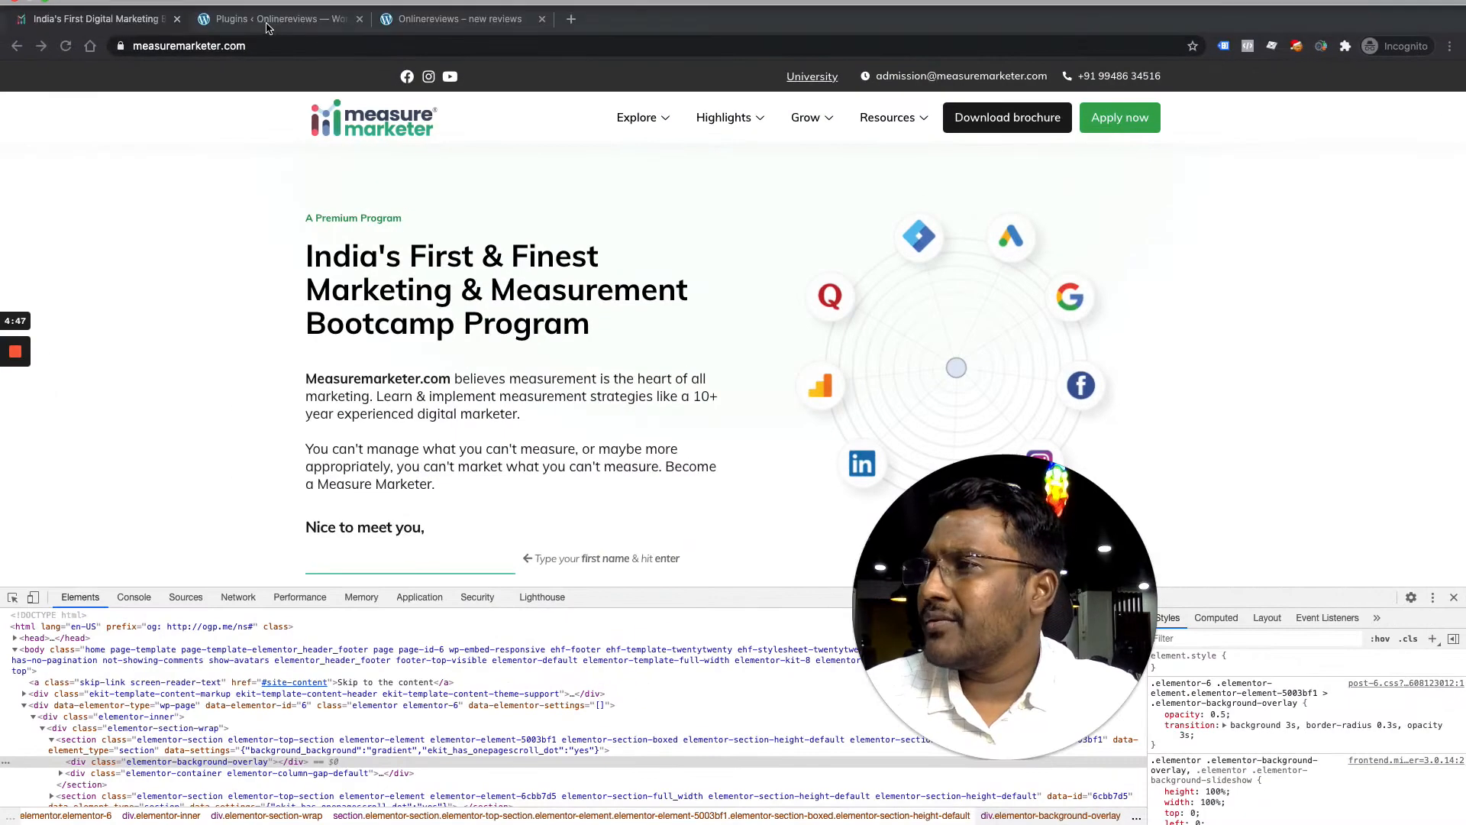
Activate the Google Tag Manager for Wordpress plugin, then view the Onlinereviews site
{"action": "left_click", "coordinate": [267, 29]}
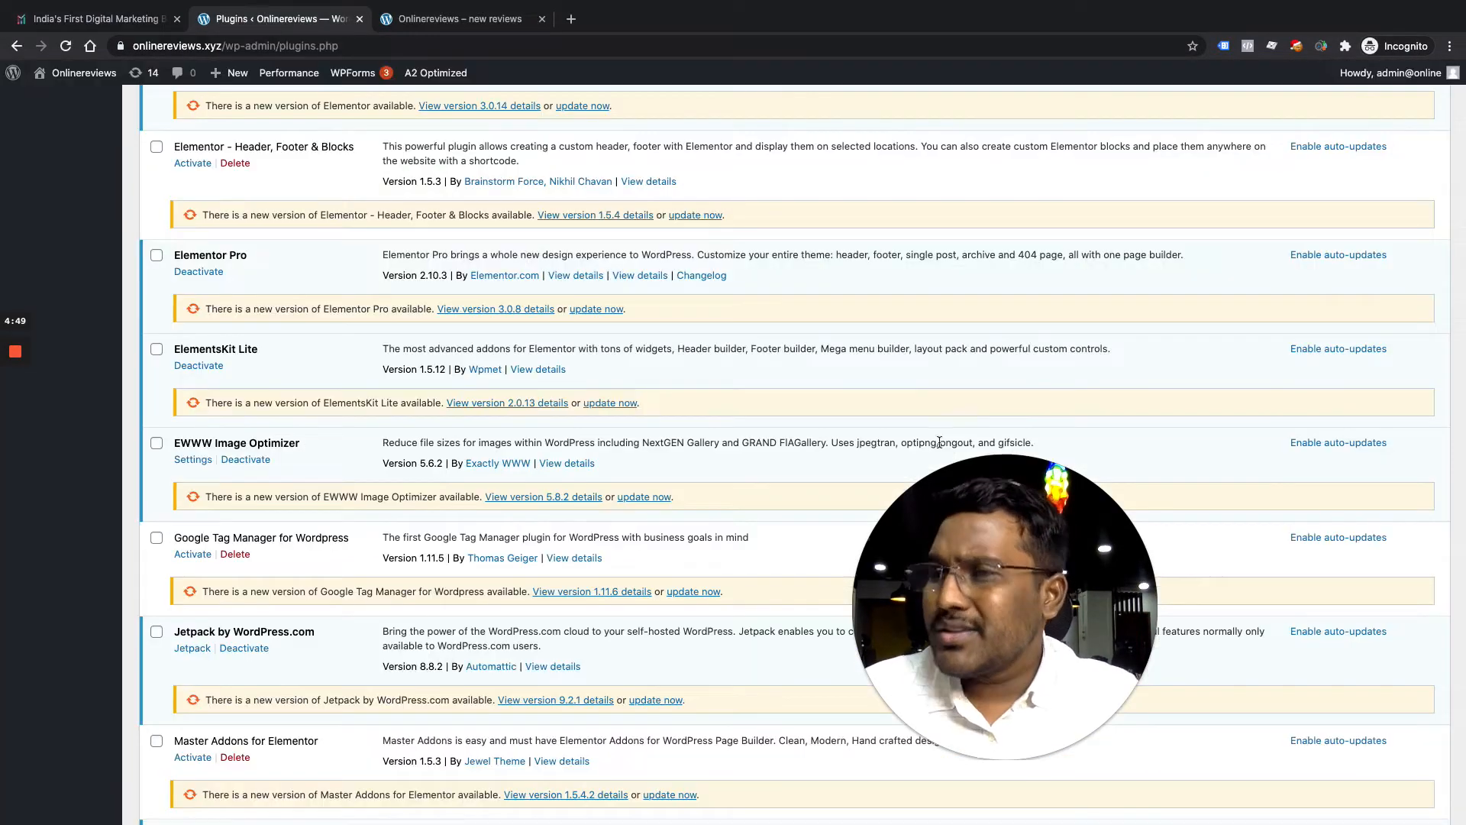
{"action": "scroll", "coordinate": [446, 482], "scroll_direction": "down", "scroll_amount": 2}
{"action": "scroll", "coordinate": [446, 482], "scroll_direction": "down", "scroll_amount": 5}
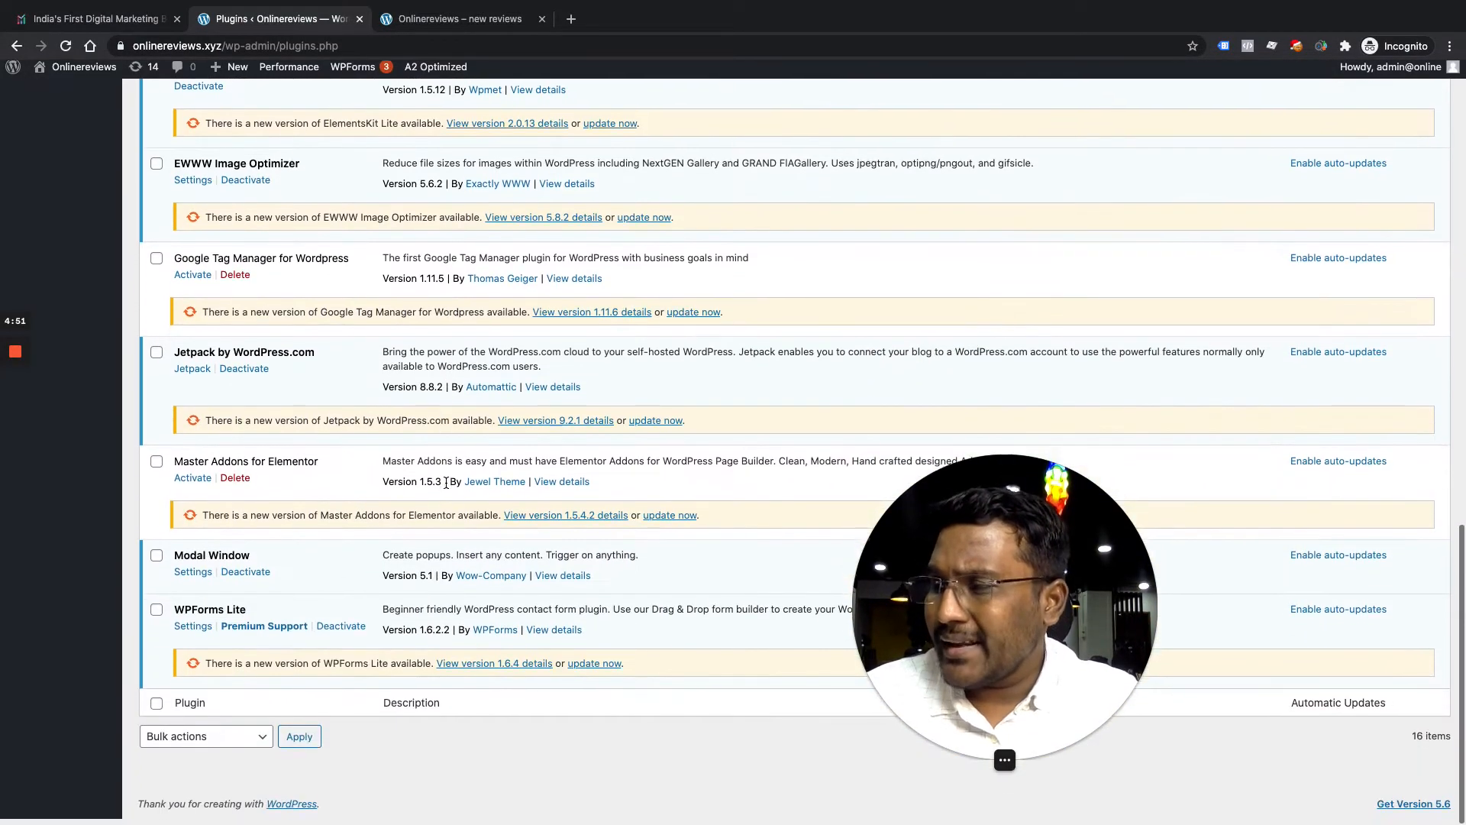
{"action": "scroll", "coordinate": [446, 483], "scroll_direction": "up", "scroll_amount": 2}
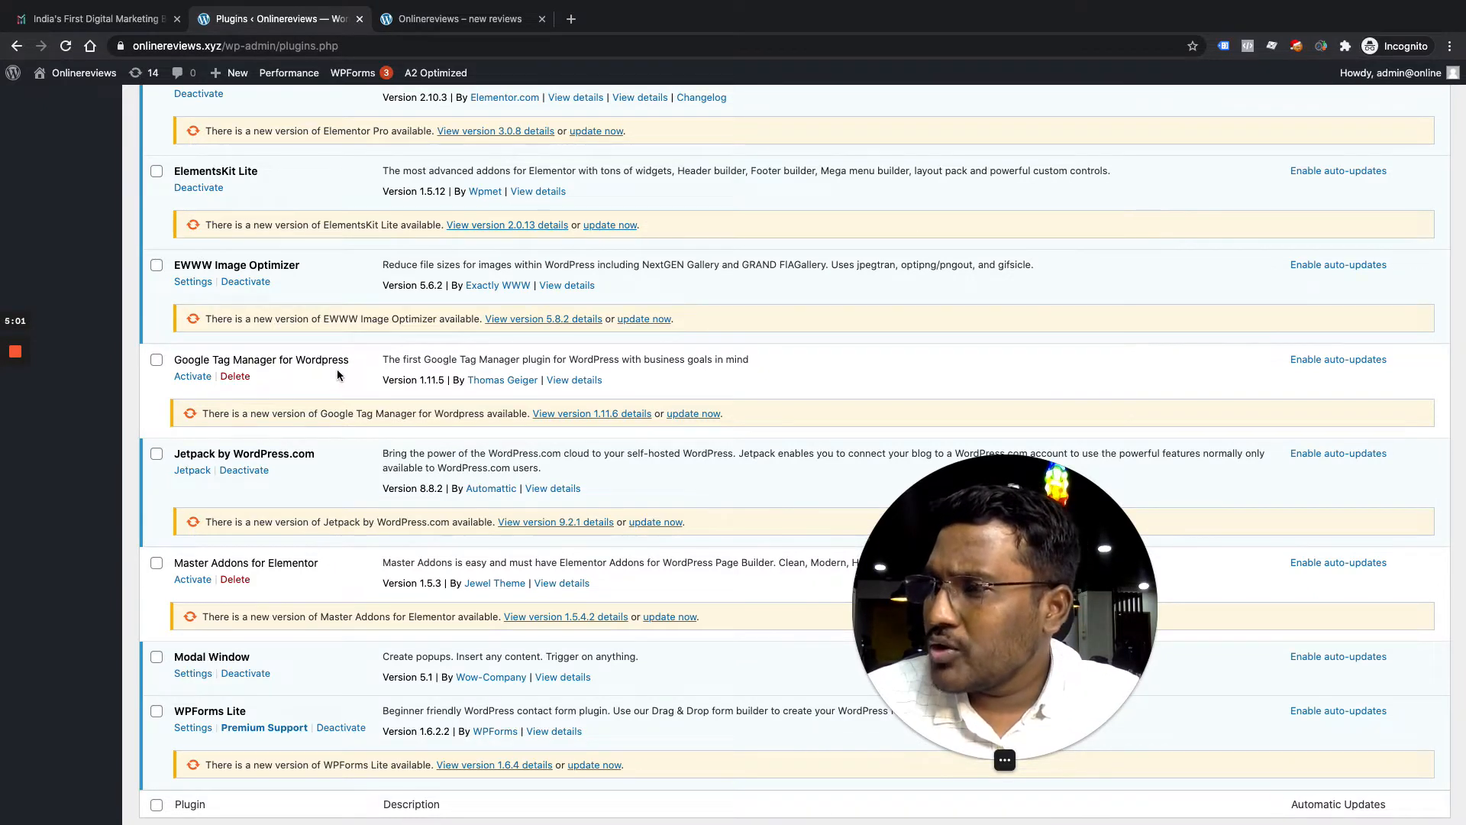
{"action": "left_click", "coordinate": [193, 376]}
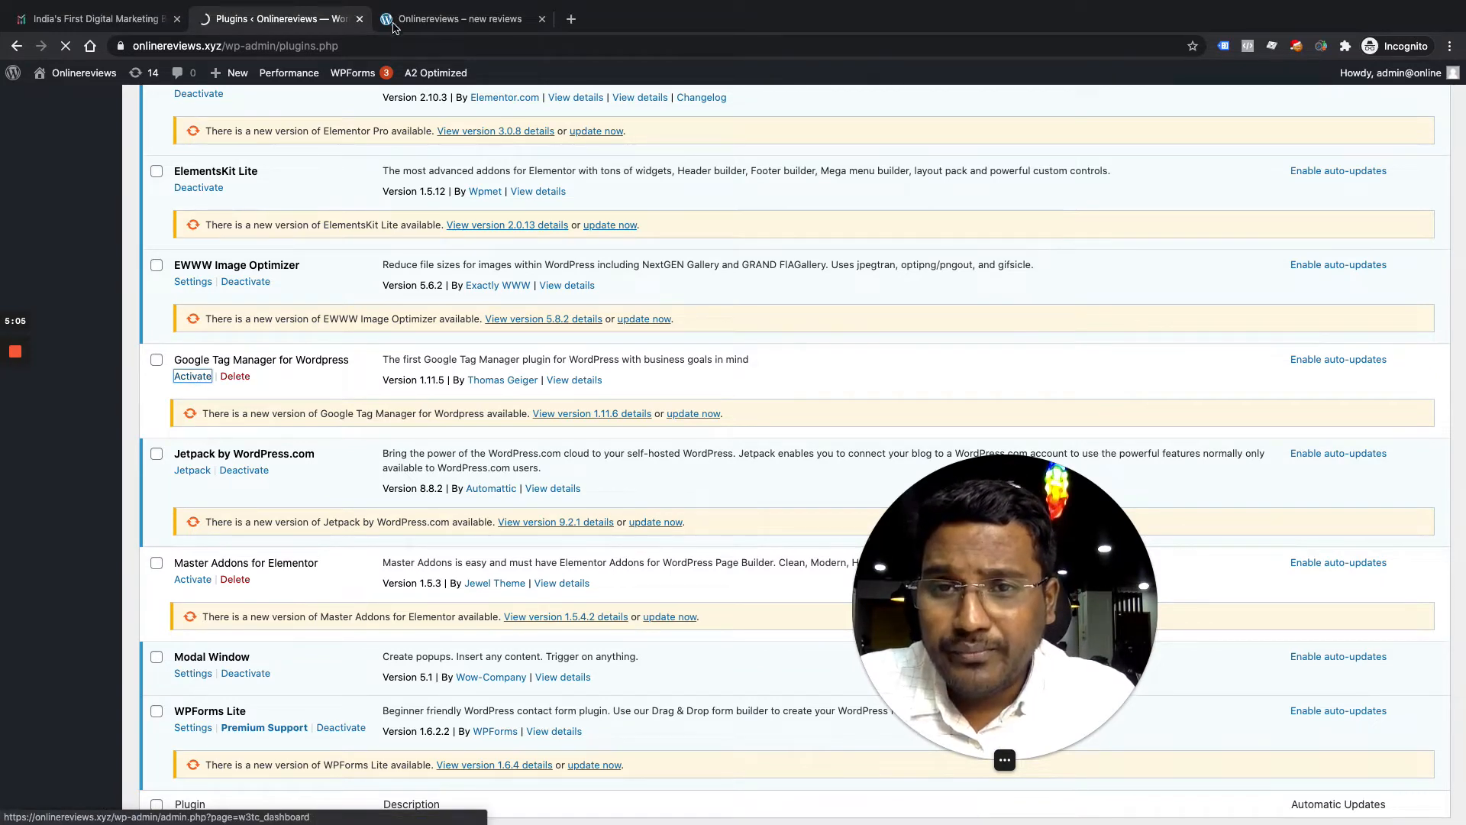
{"action": "left_click", "coordinate": [447, 23]}
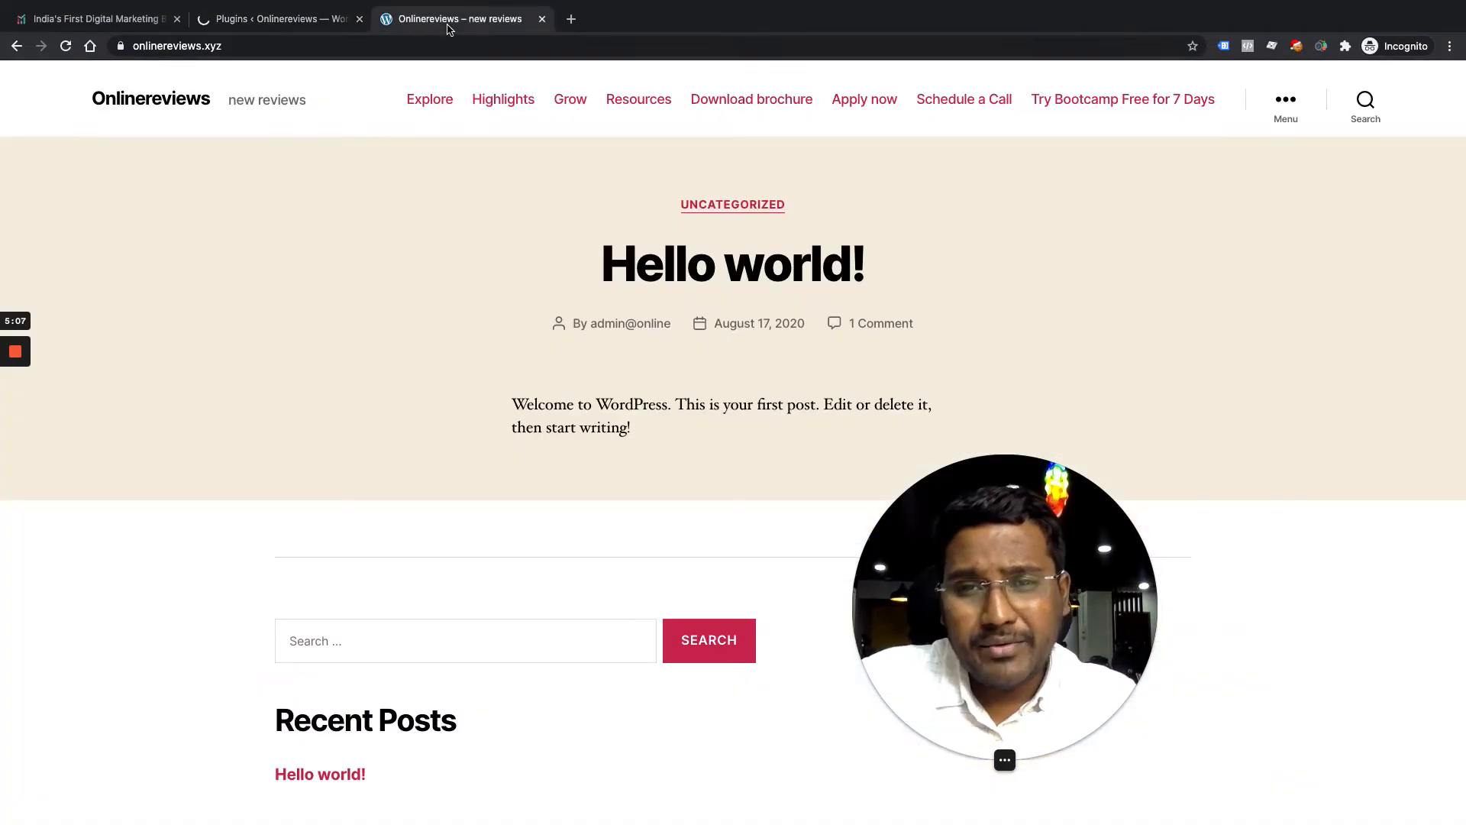
Reload onlinereviews.xyz and check the PageView event in Facebook Pixel Helper
{"action": "left_click", "coordinate": [927, 42]}
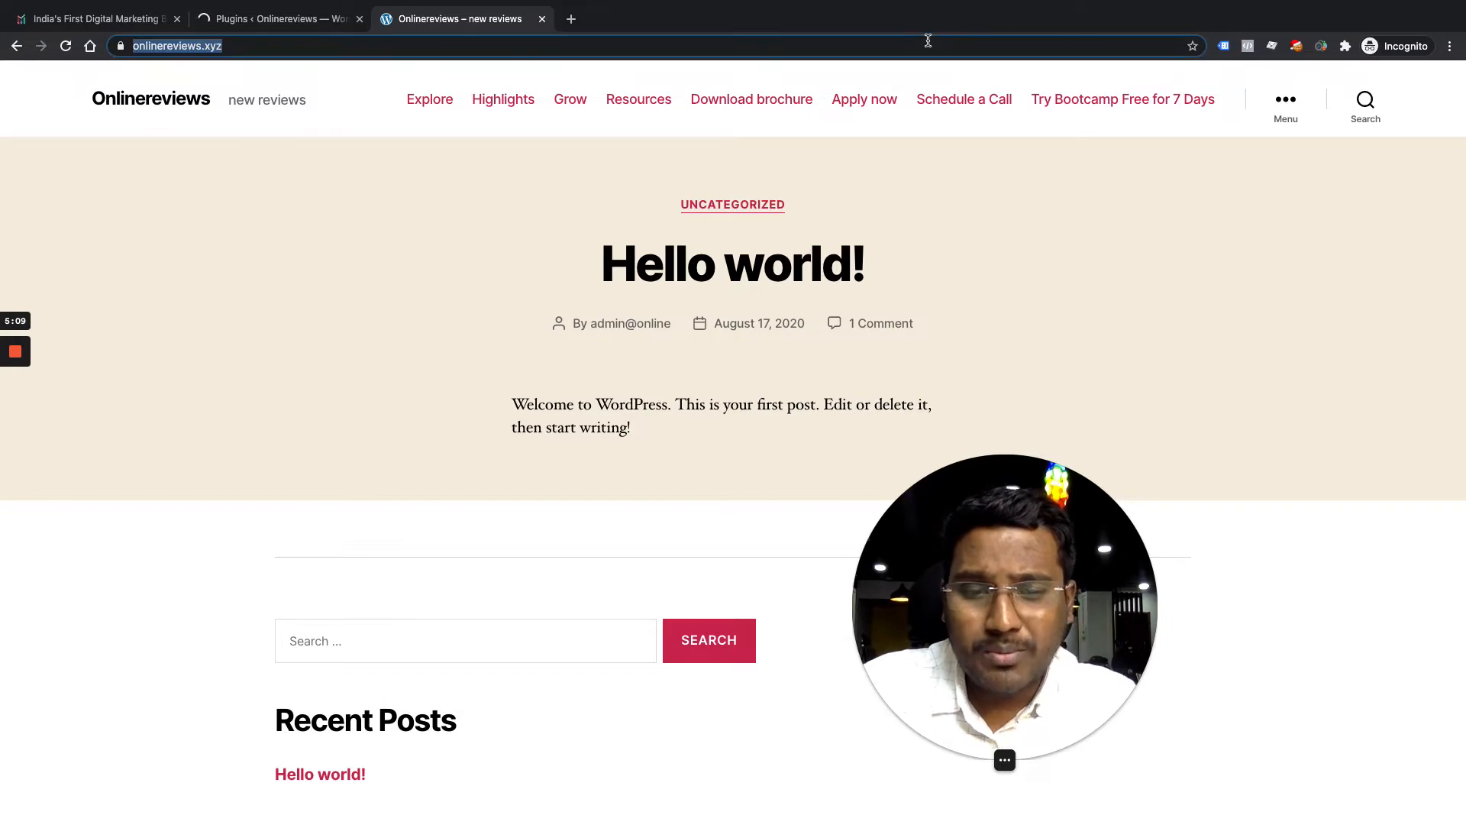
{"action": "key", "text": "Return"}
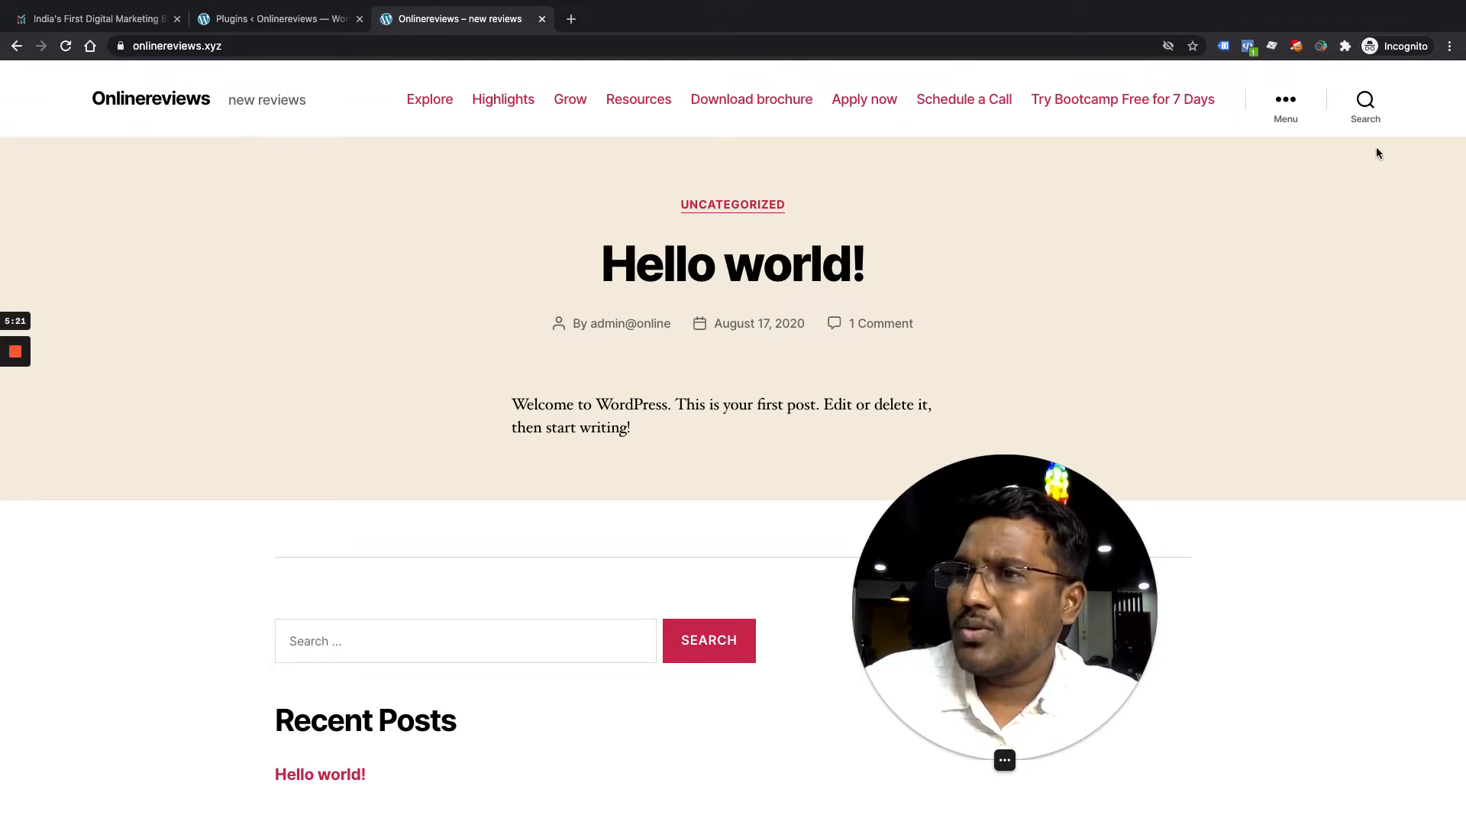
{"action": "left_click", "coordinate": [1249, 48]}
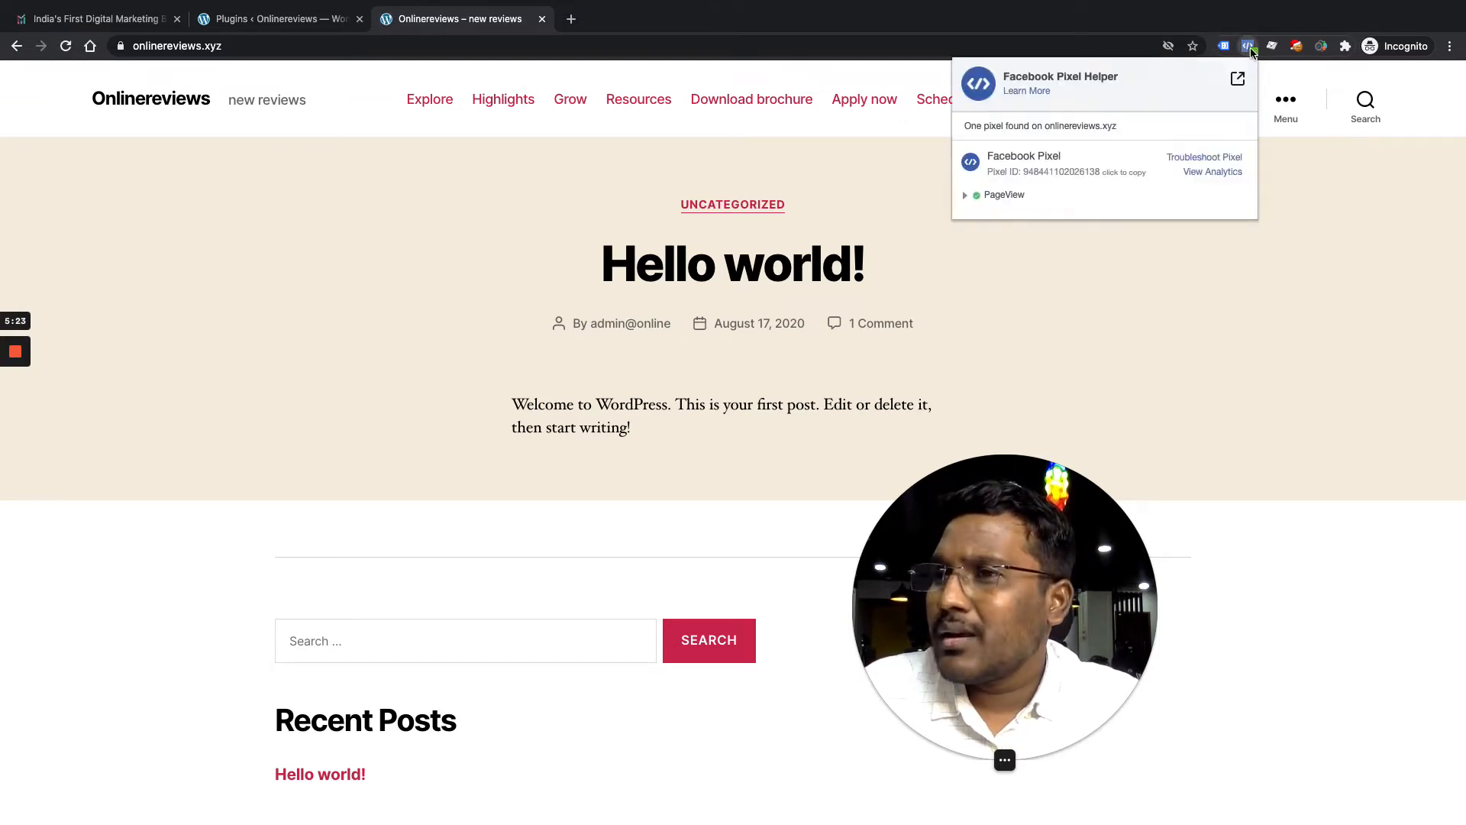
{"action": "left_click", "coordinate": [968, 198]}
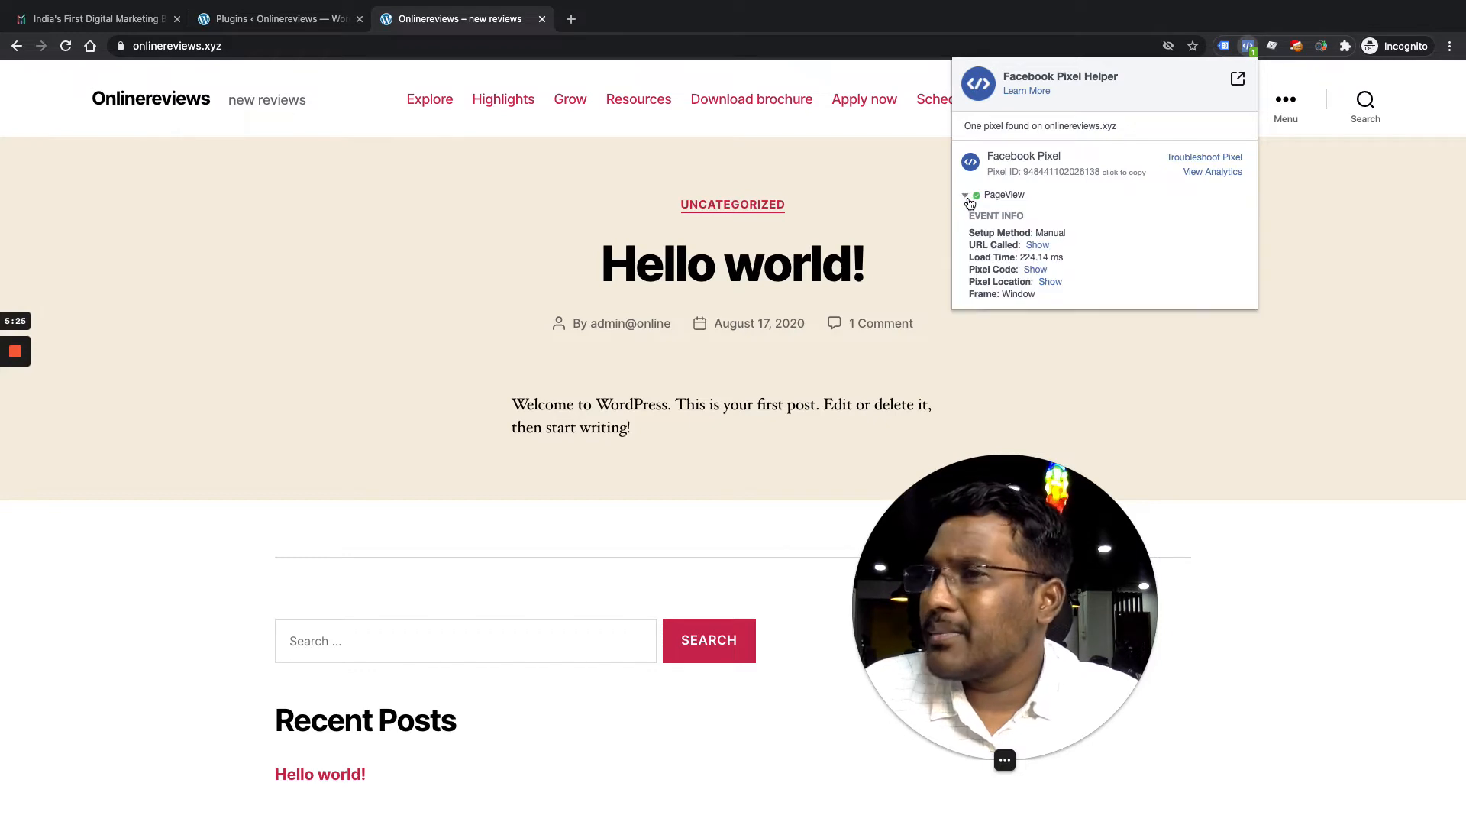
{"action": "left_click", "coordinate": [968, 198]}
Hard-reload the site and recheck Pixel Helper in the Onlinereviews window
{"action": "left_click", "coordinate": [586, 40]}
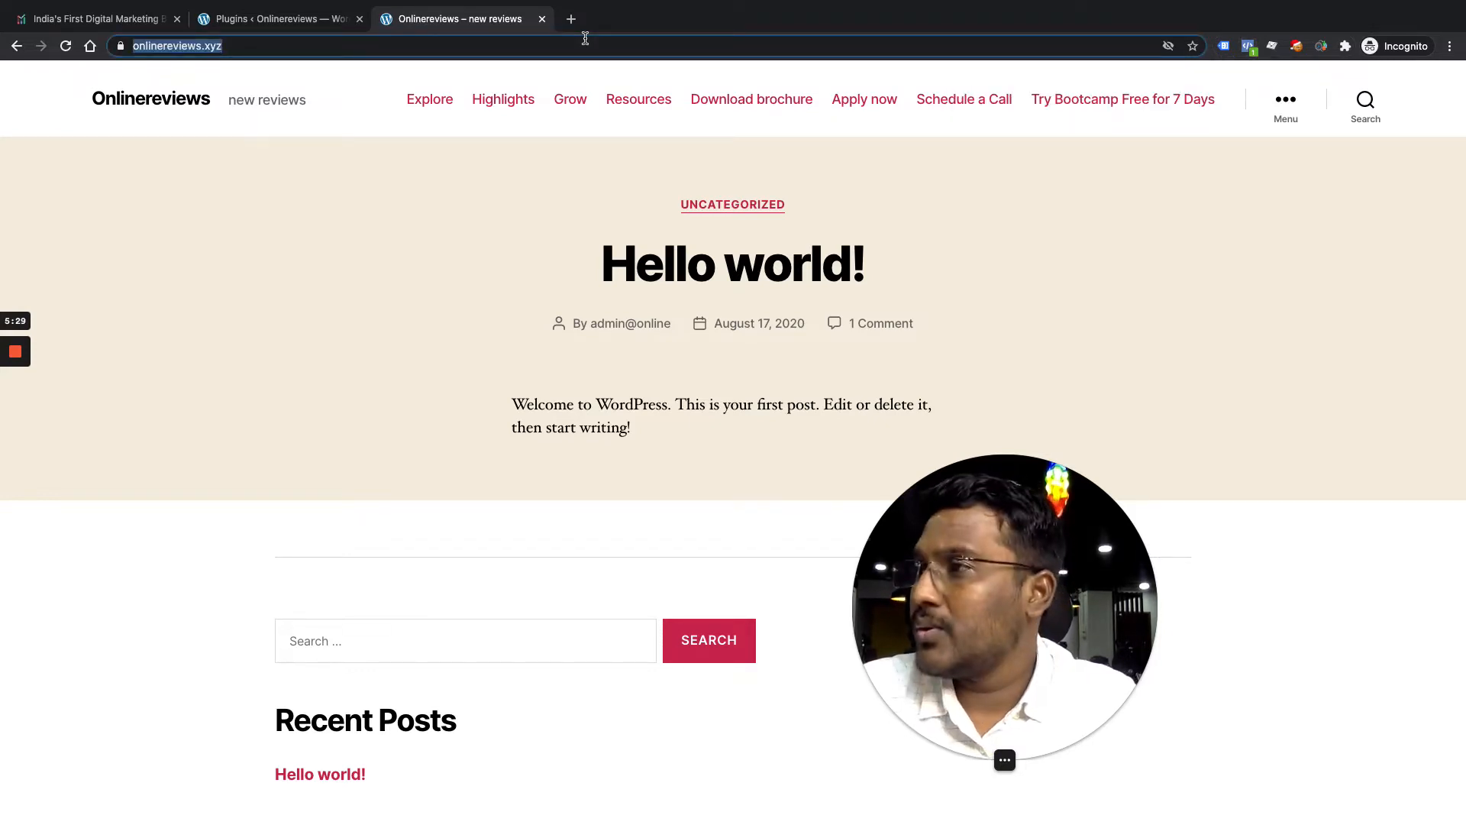
{"action": "key", "text": "super+shift+r"}
{"action": "left_click", "coordinate": [494, 211]}
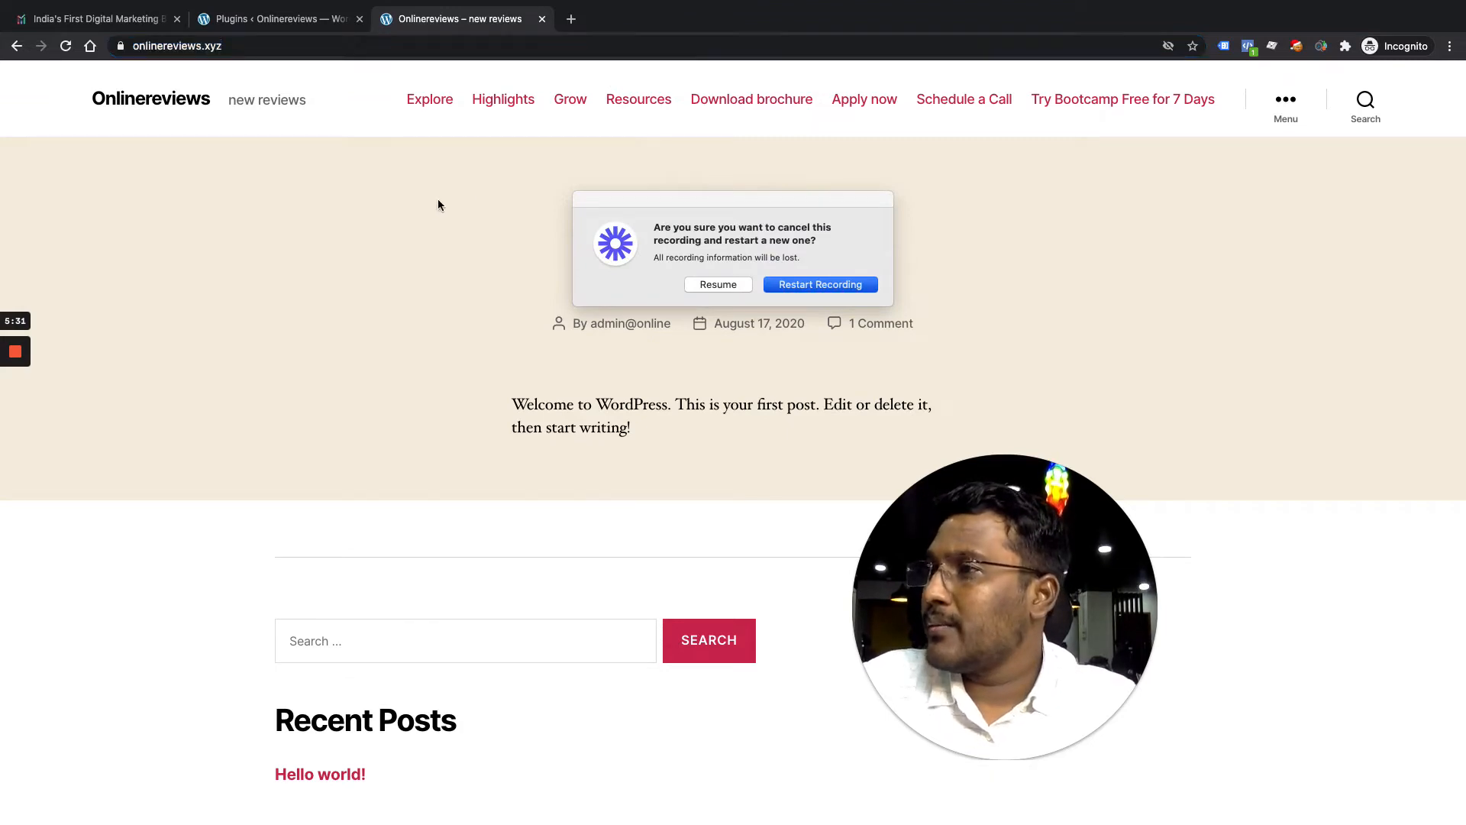
{"action": "key", "text": "ctrl+Up"}
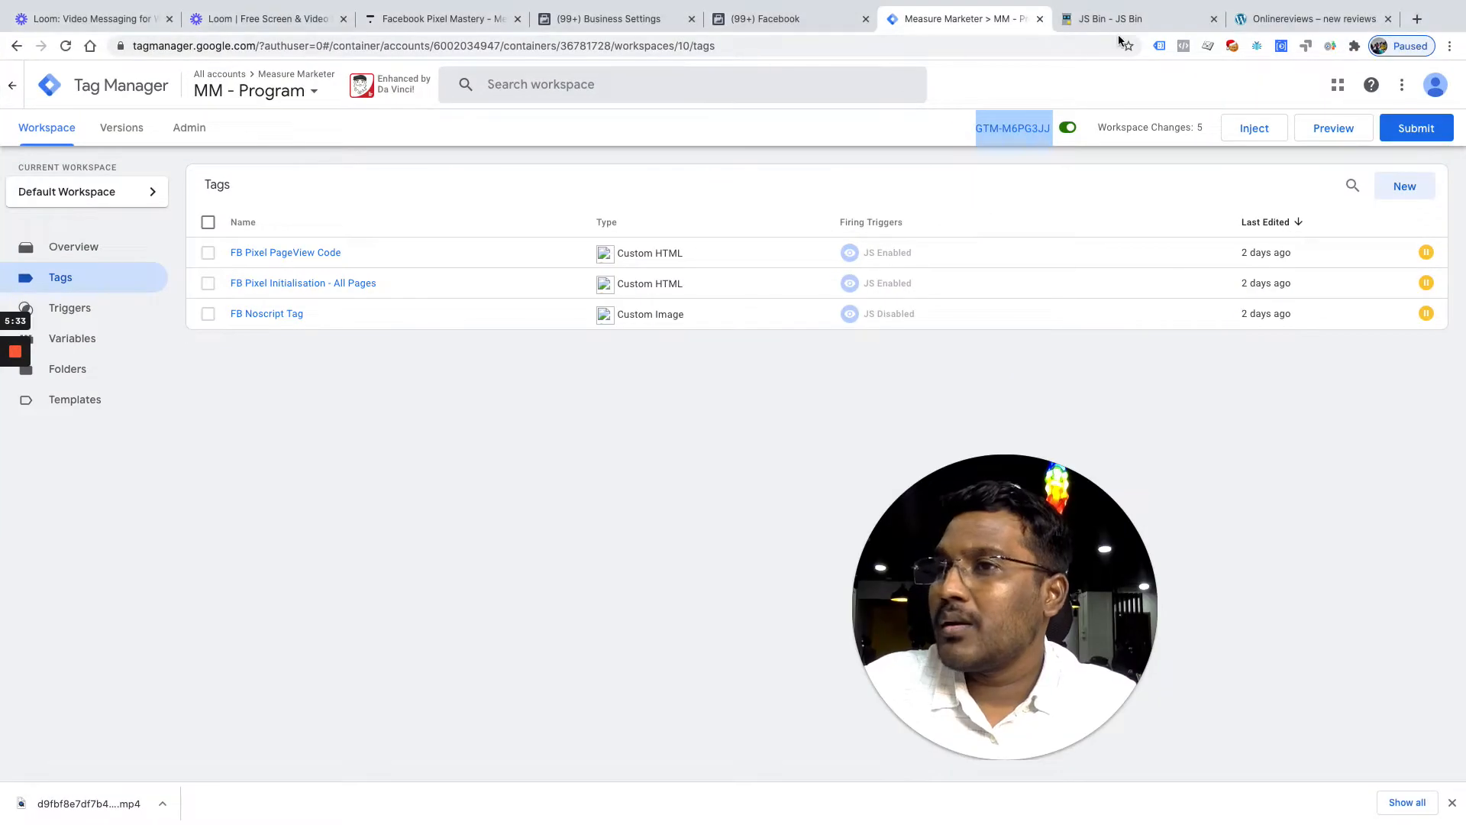
{"action": "left_click", "coordinate": [1305, 21]}
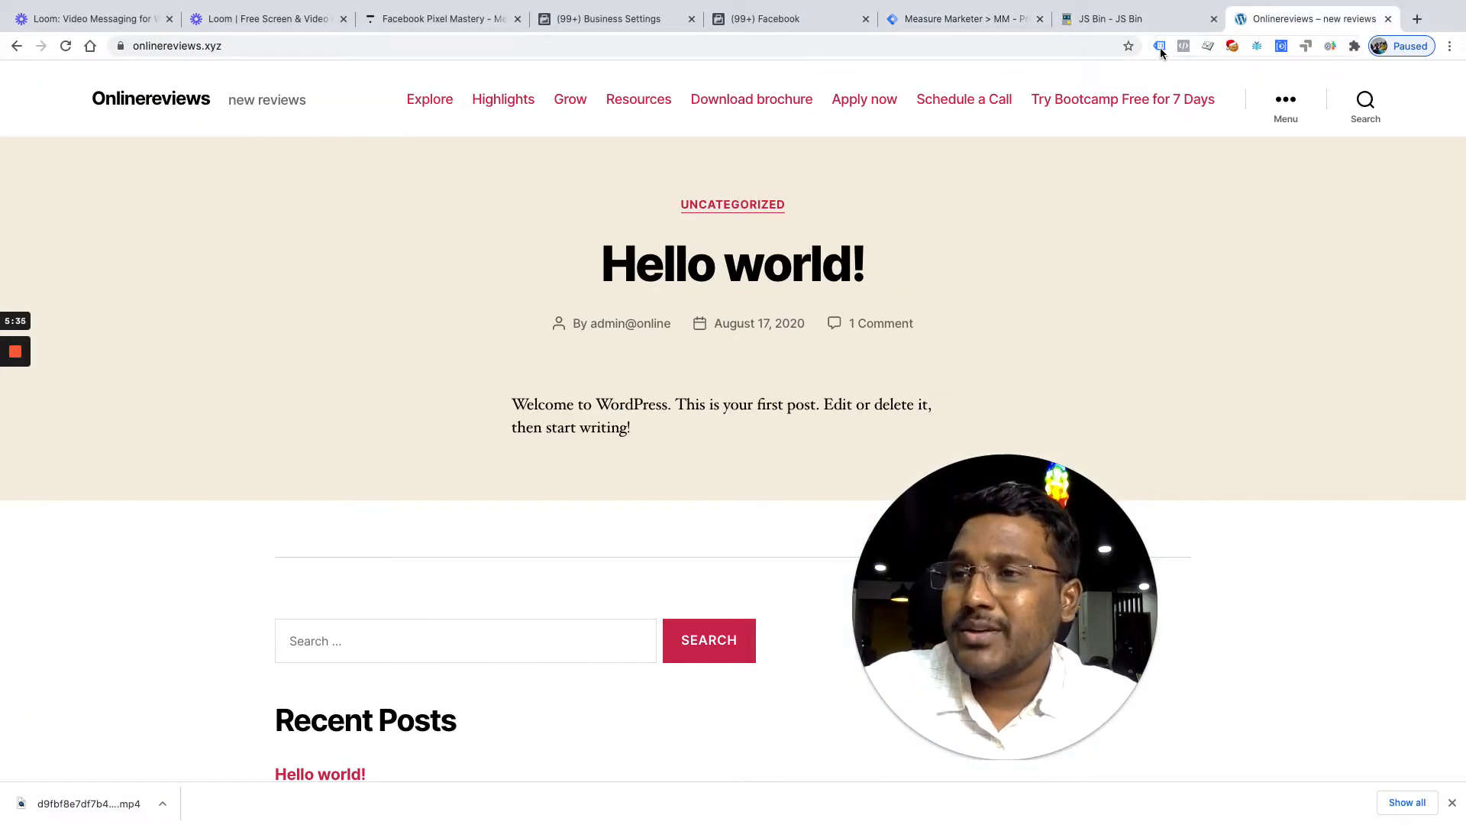
{"action": "left_click", "coordinate": [1184, 52]}
{"action": "left_click", "coordinate": [858, 49]}
Reload the Onlinereviews page once more, then close it in the incognito window
{"action": "left_click", "coordinate": [858, 48]}
{"action": "key", "text": "Return"}
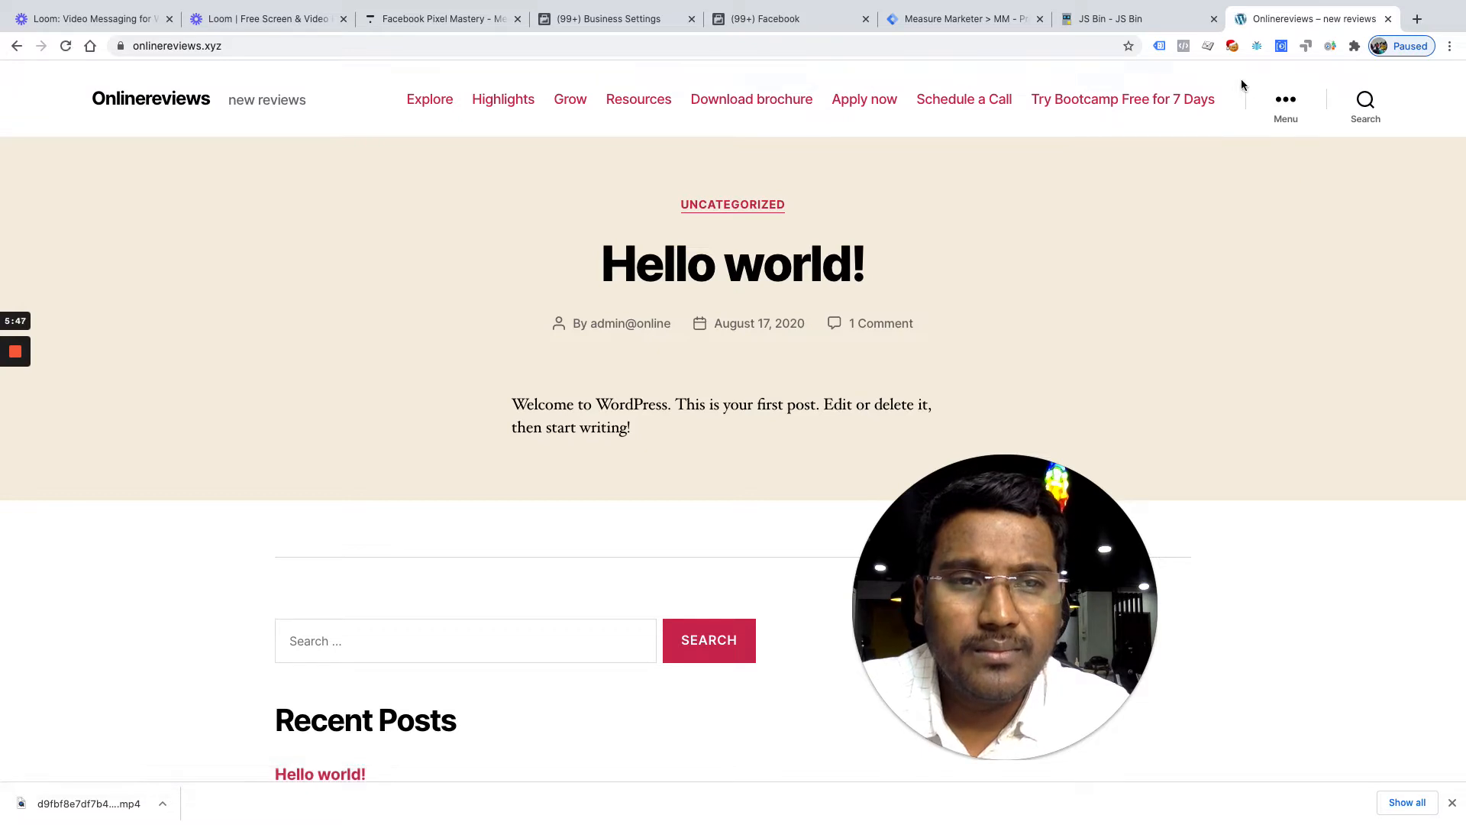
{"action": "key", "text": "ctrl+Up"}
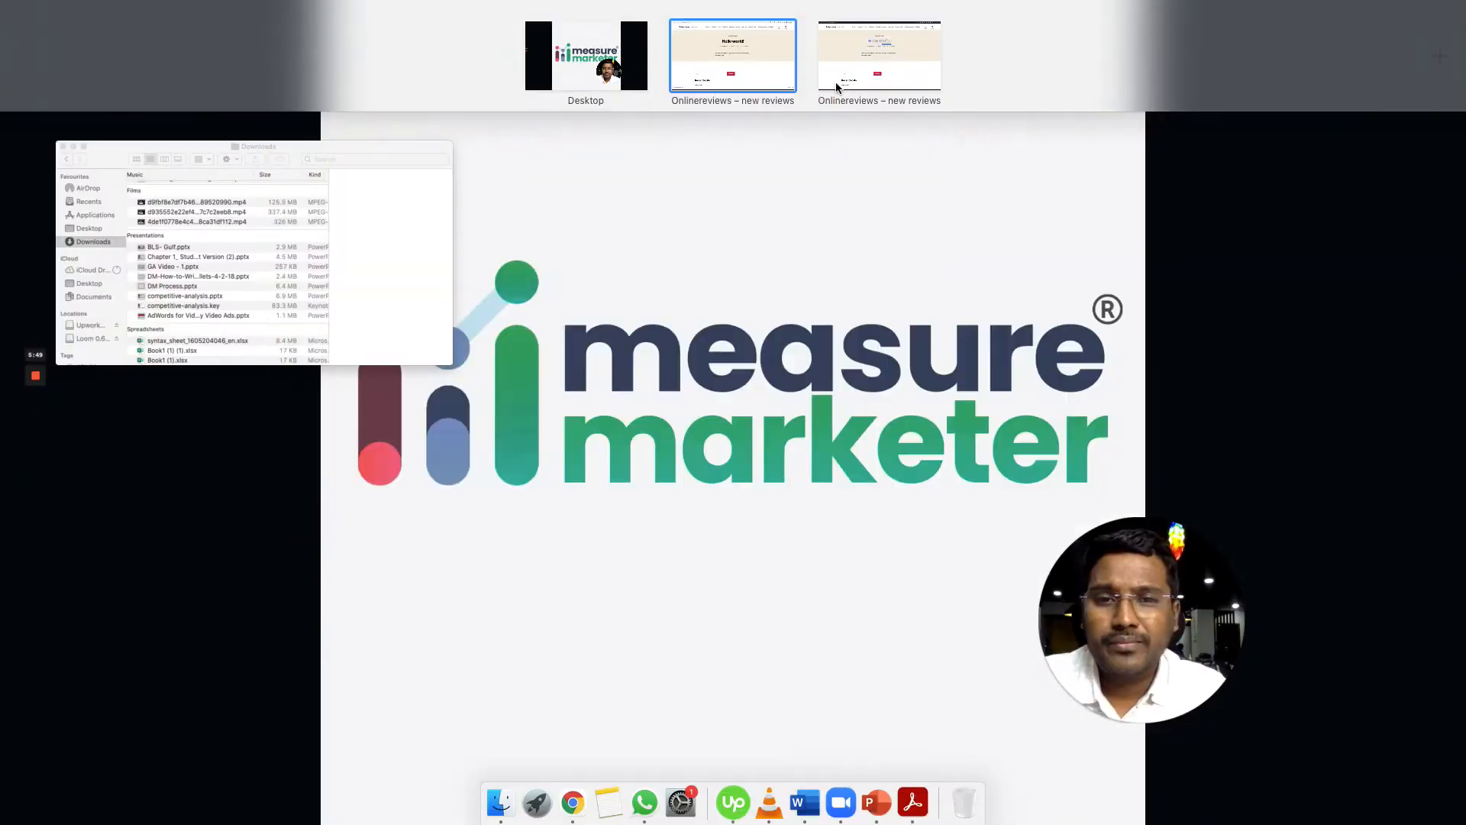
{"action": "left_click", "coordinate": [875, 84]}
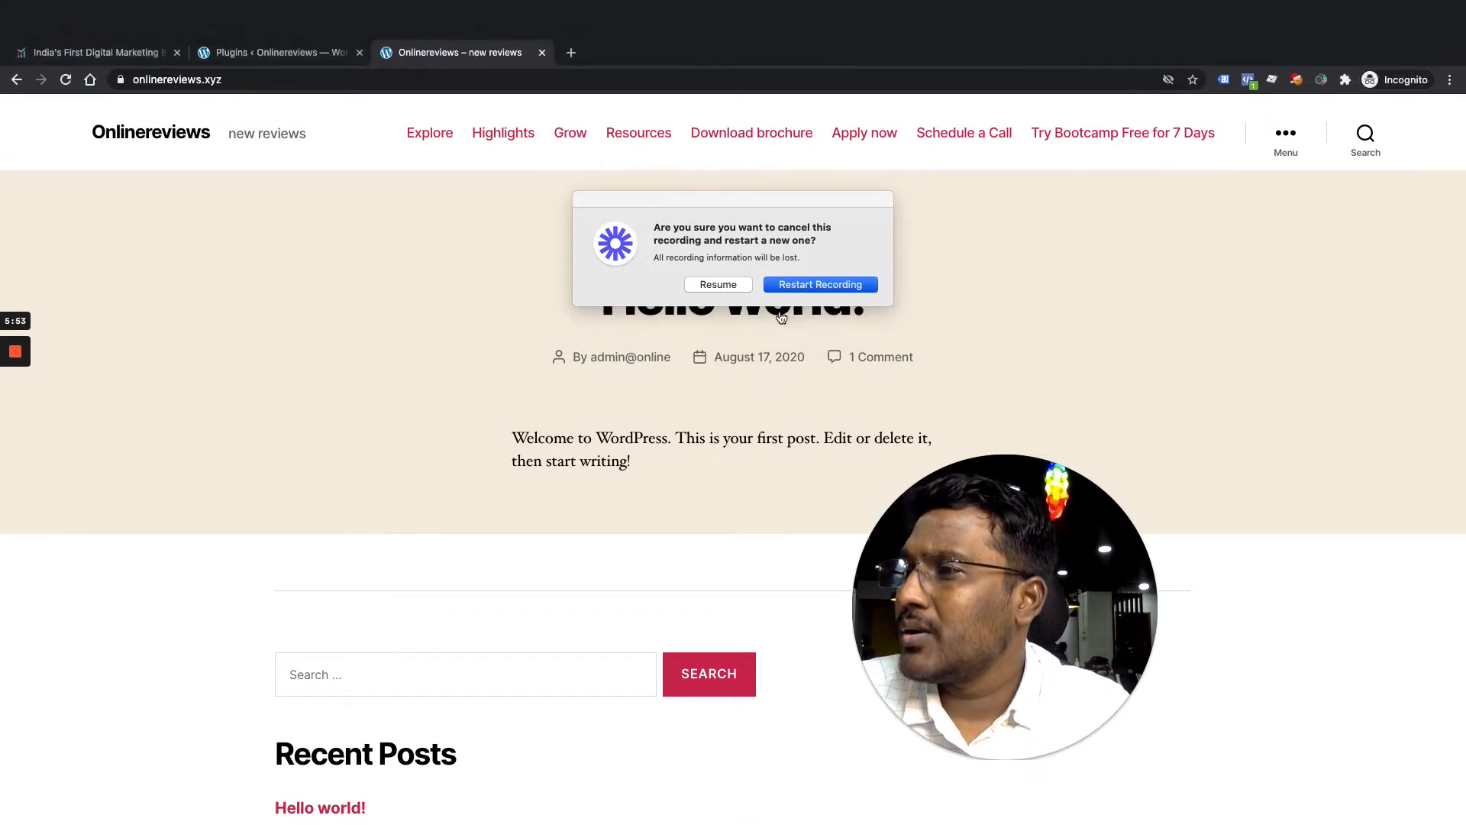
{"action": "key", "text": "super+w"}
Open the Settings of Google Tag Manager for WordPress from the plugins list
{"action": "left_click", "coordinate": [732, 289]}
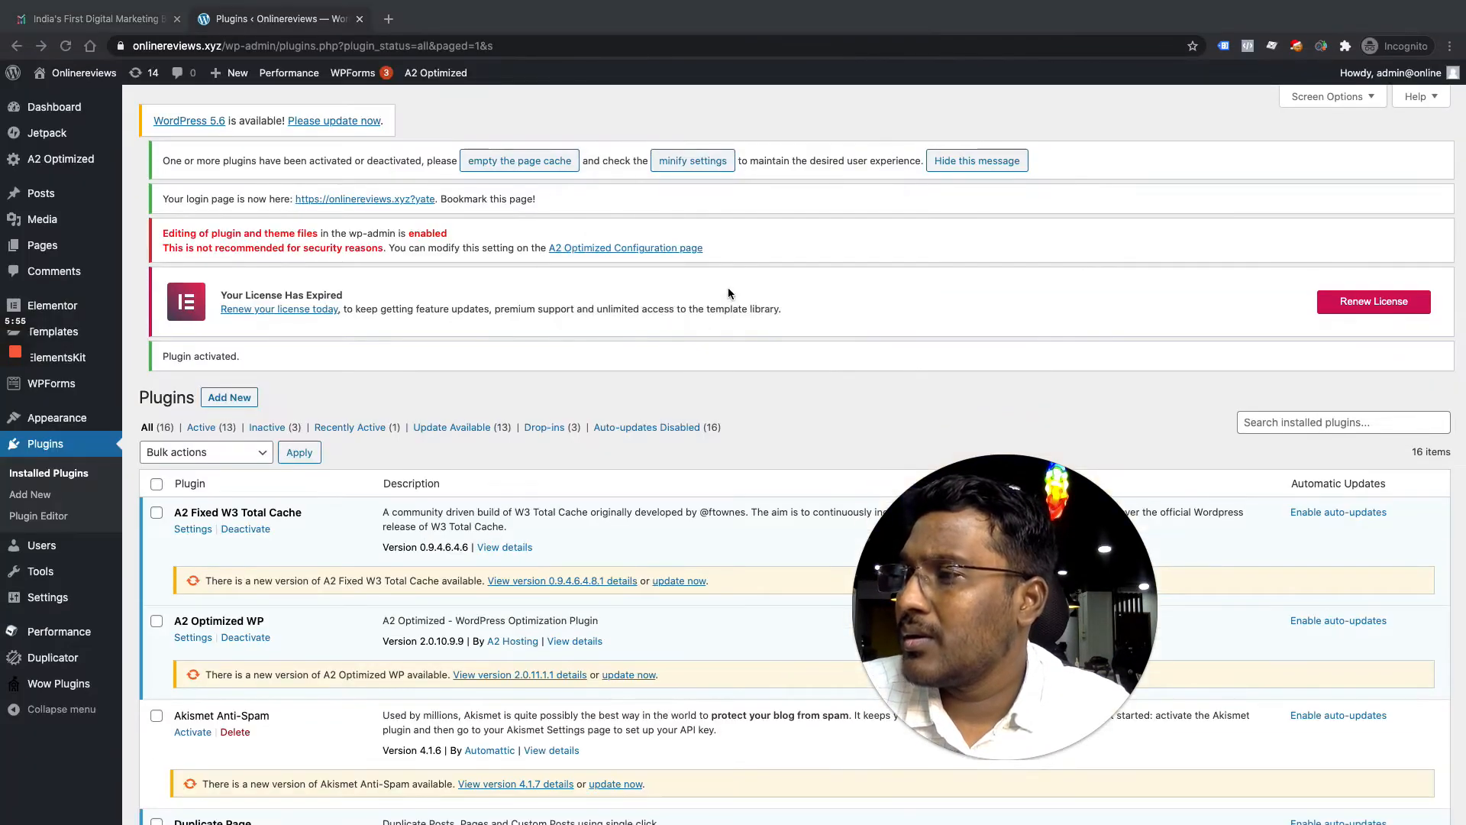
{"action": "scroll", "coordinate": [642, 488], "scroll_direction": "down", "scroll_amount": 5}
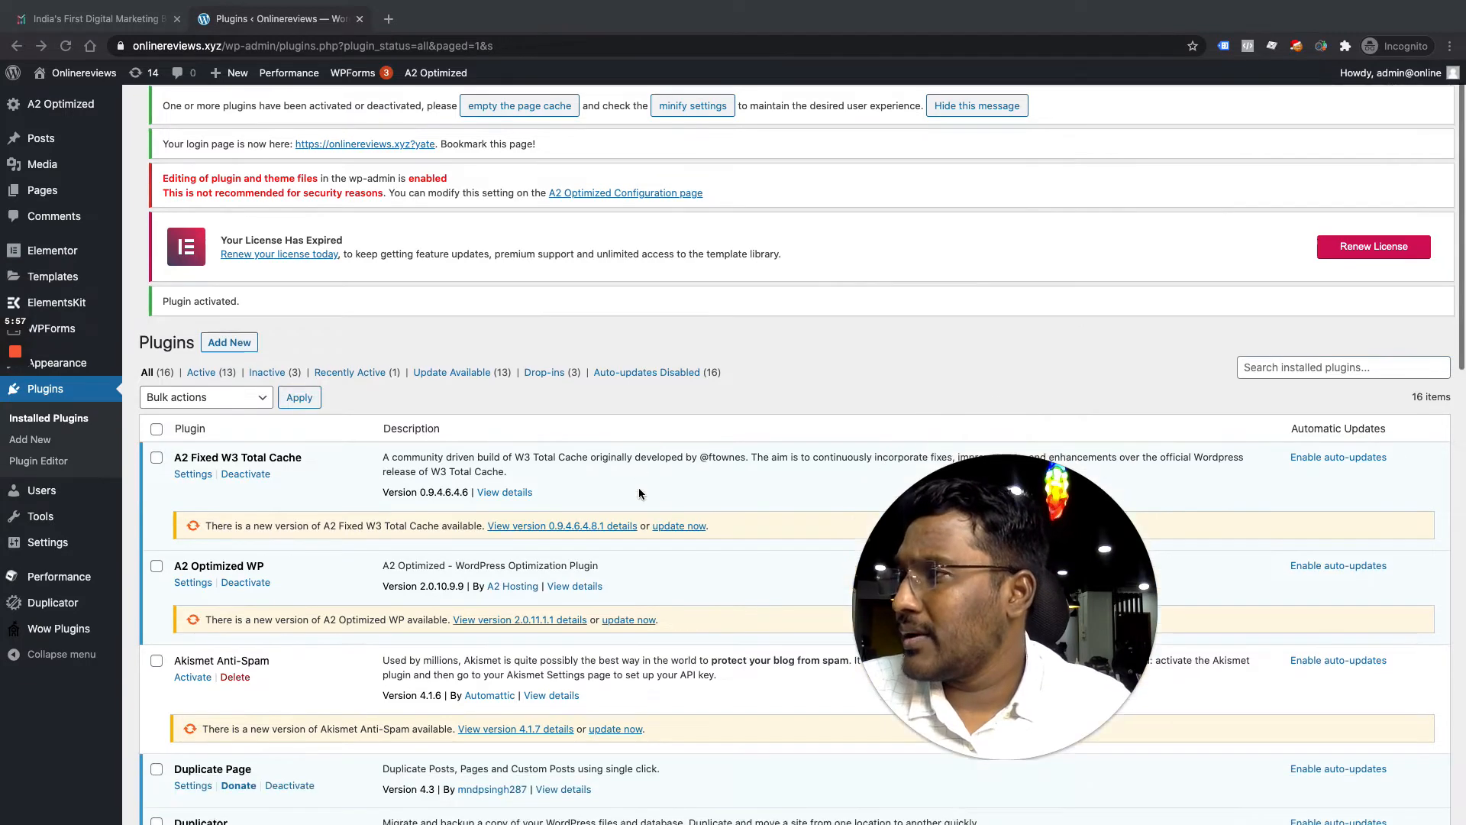
{"action": "scroll", "coordinate": [641, 467], "scroll_direction": "down", "scroll_amount": 4}
{"action": "scroll", "coordinate": [374, 489], "scroll_direction": "down", "scroll_amount": 2}
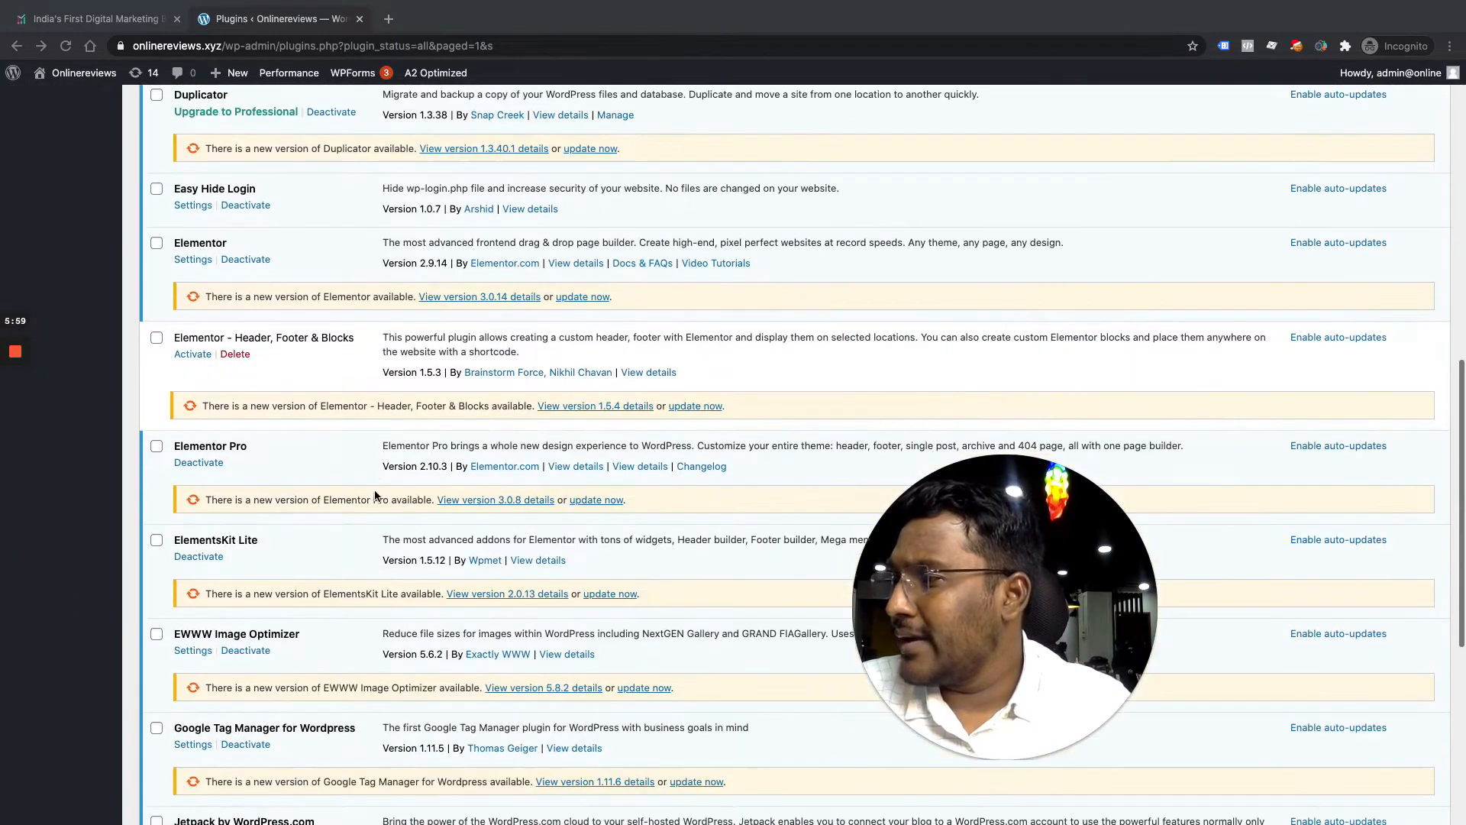
{"action": "scroll", "coordinate": [375, 485], "scroll_direction": "down", "scroll_amount": 1}
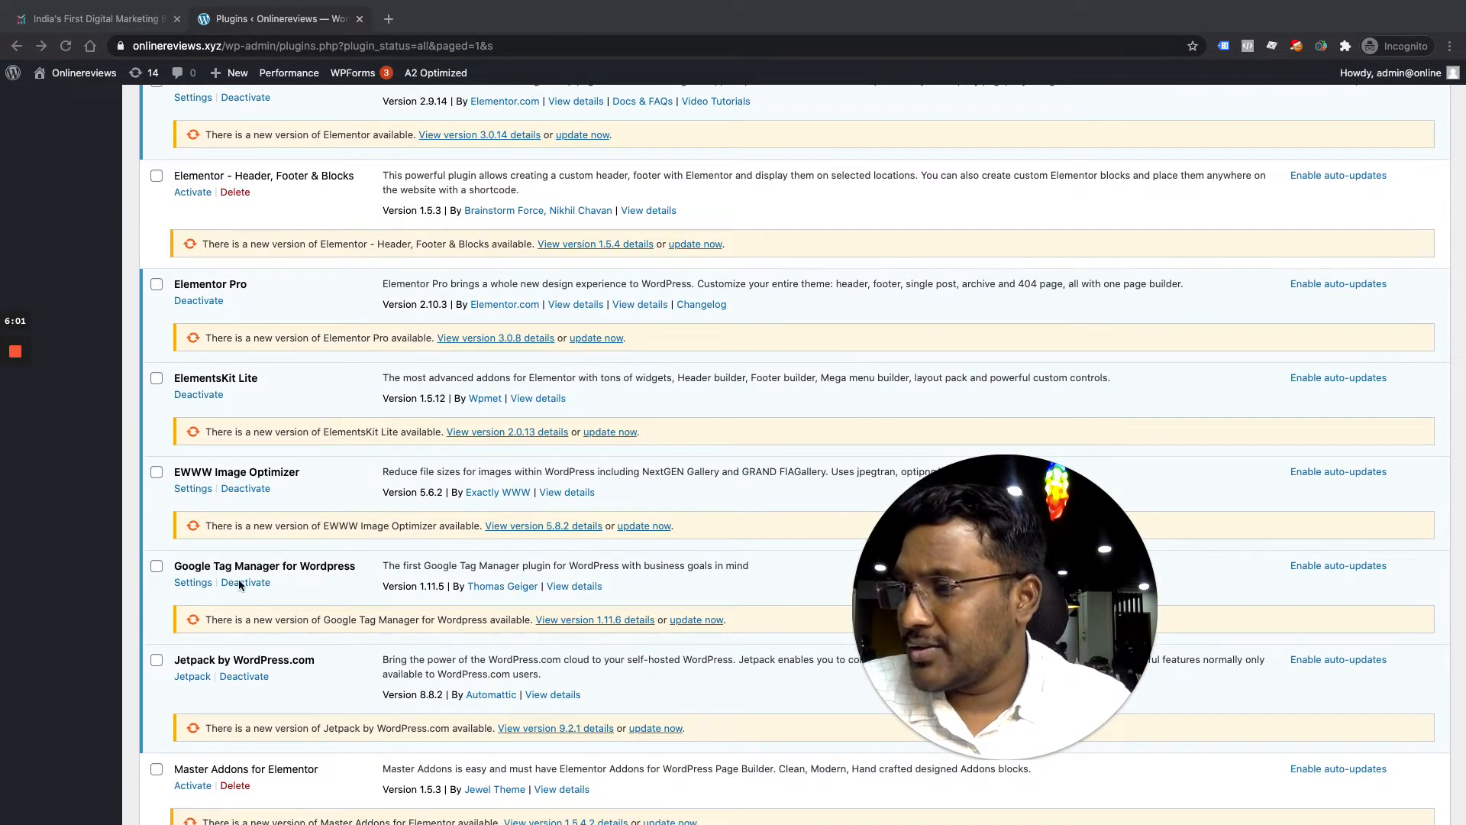
{"action": "left_click", "coordinate": [193, 584]}
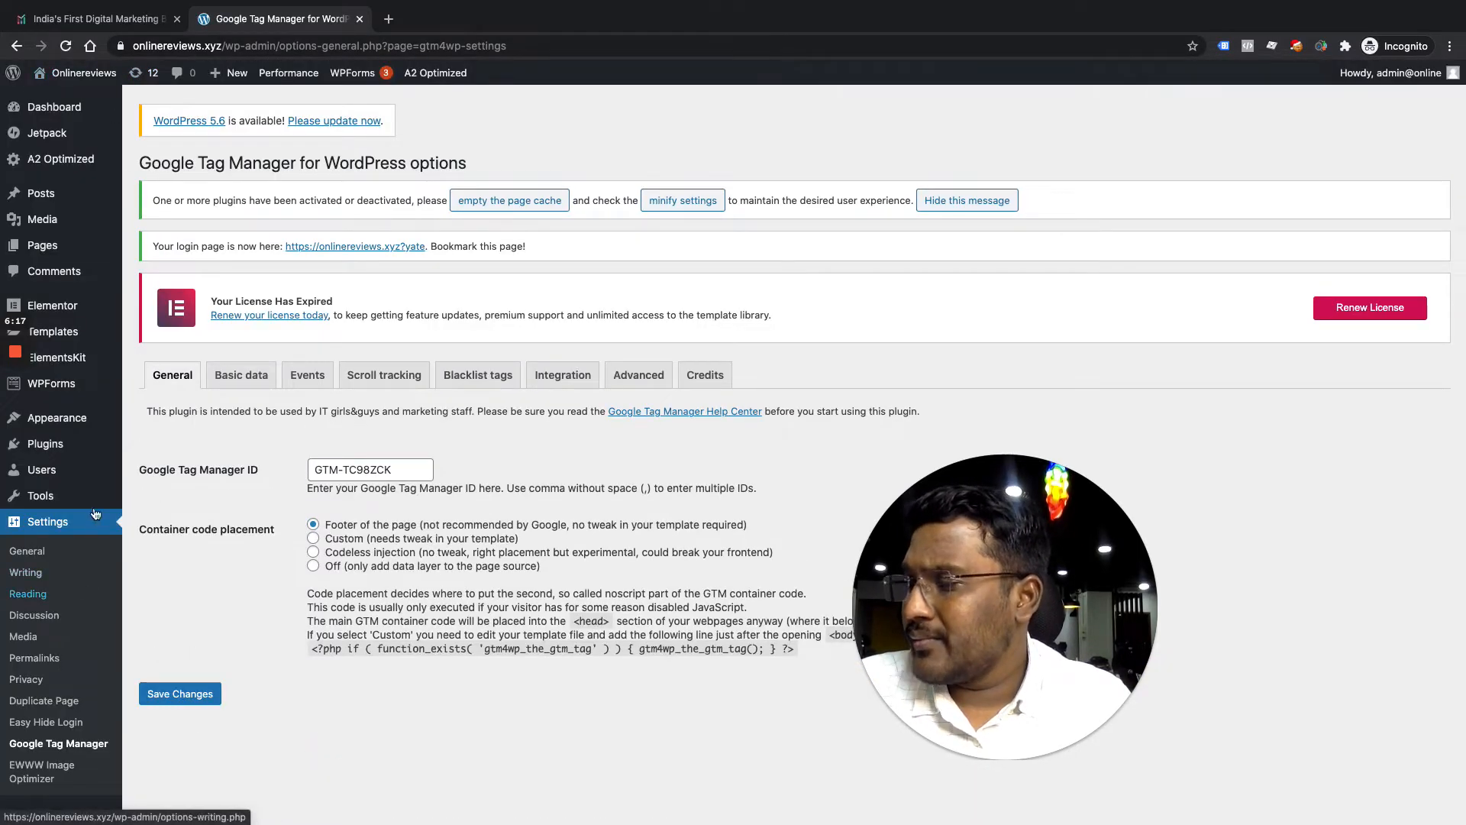
Replace the plugin's container ID GTM-TC98ZCK with GTM-M6PG3JJ and save the settings
{"action": "left_click", "coordinate": [406, 471]}
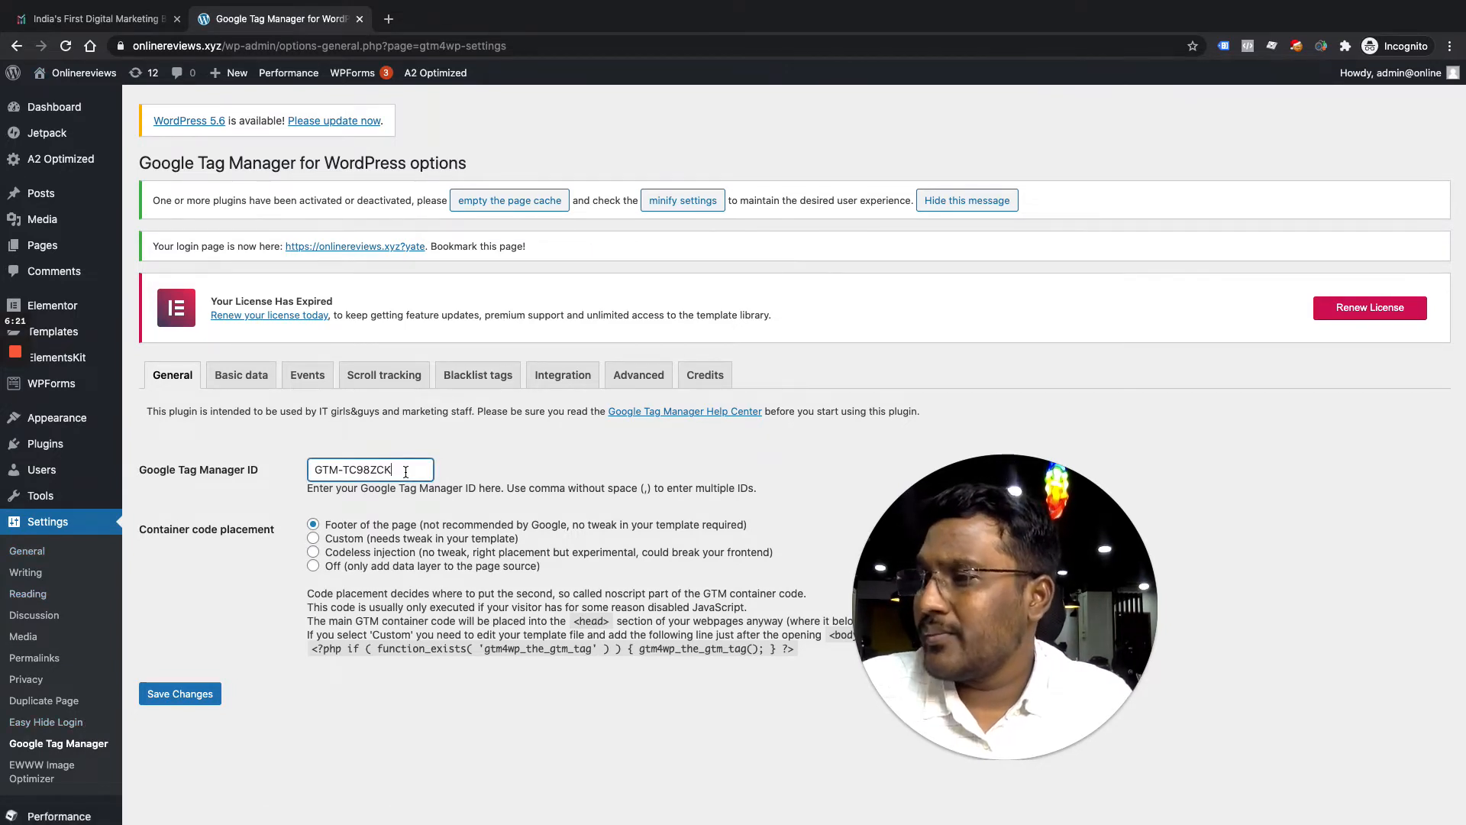
{"action": "key", "text": "super+a"}
{"action": "key", "text": "BackSpace"}
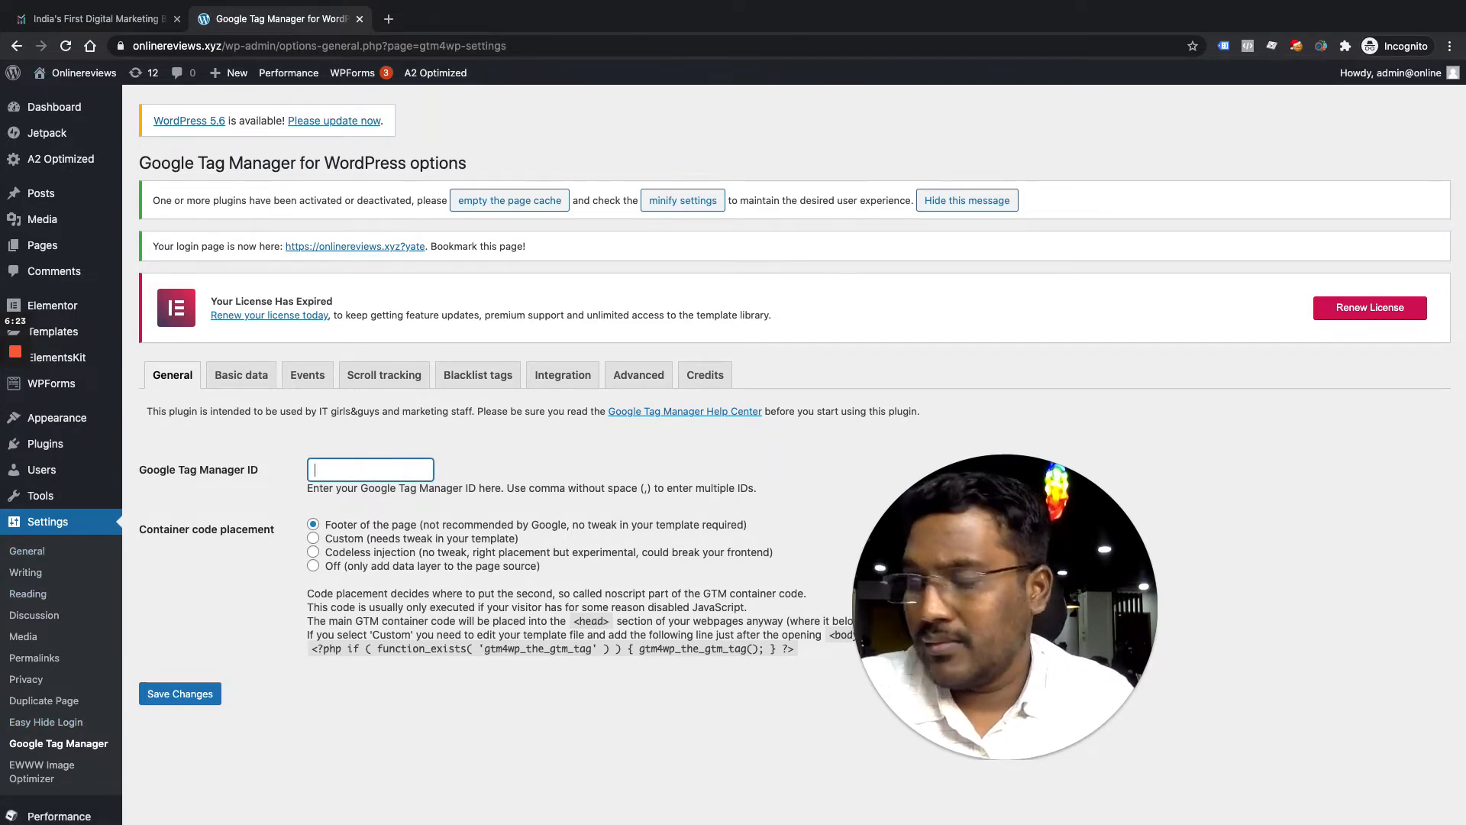
{"action": "type", "text": "GTM-M6PG3JJ"}
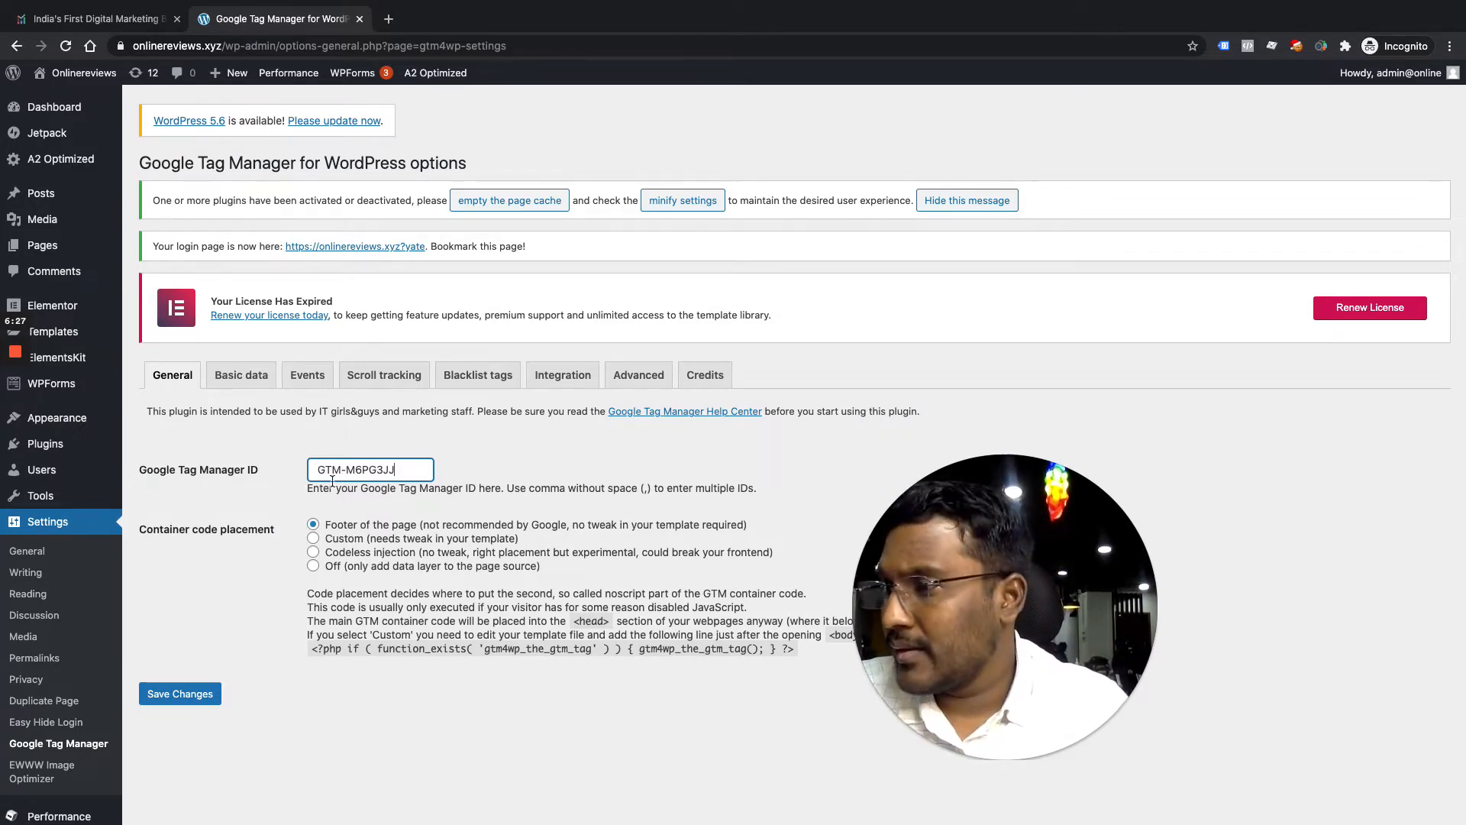
{"action": "key", "text": "BackSpace"}
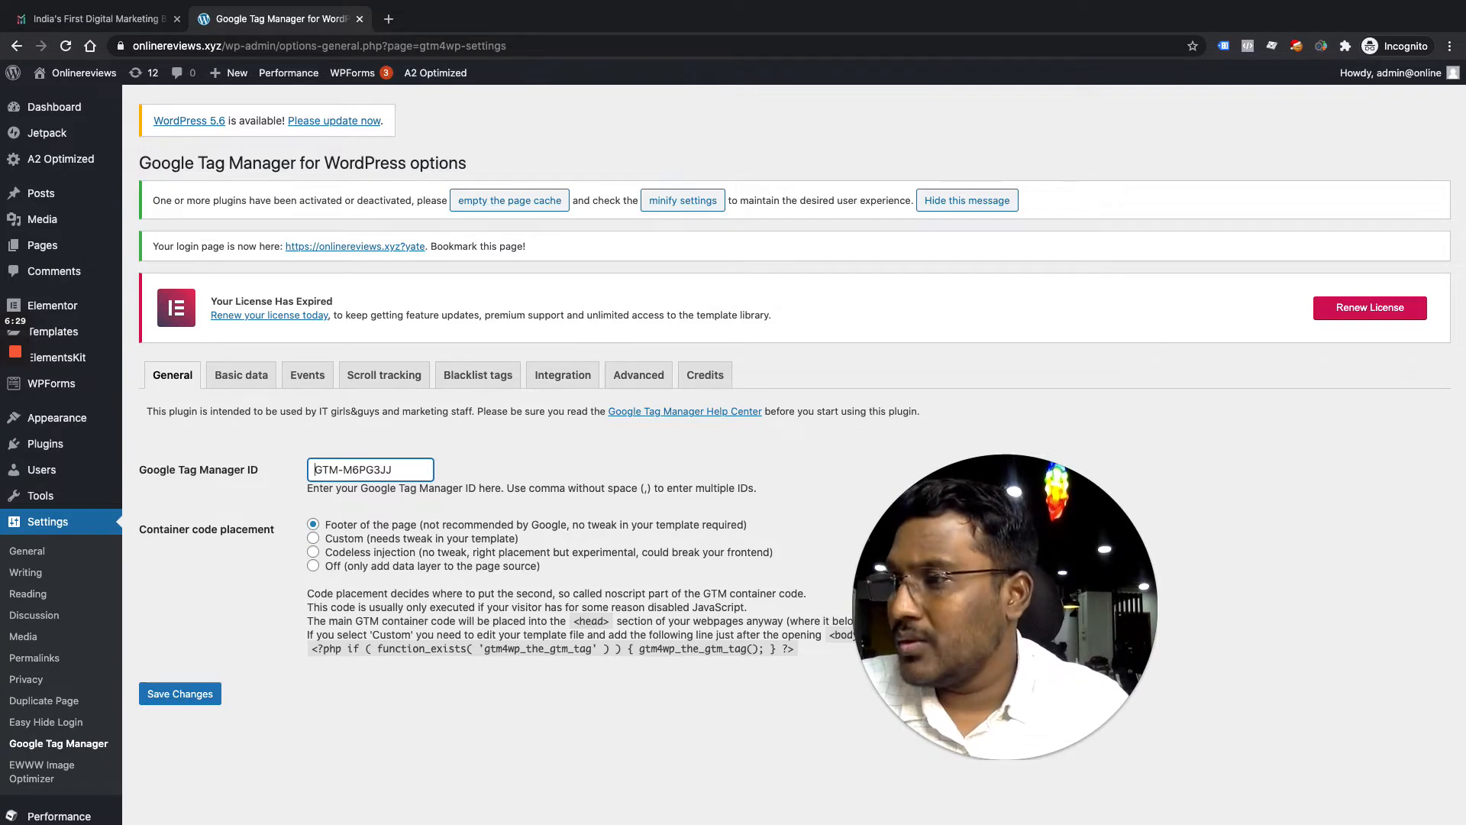
{"action": "left_click", "coordinate": [174, 698]}
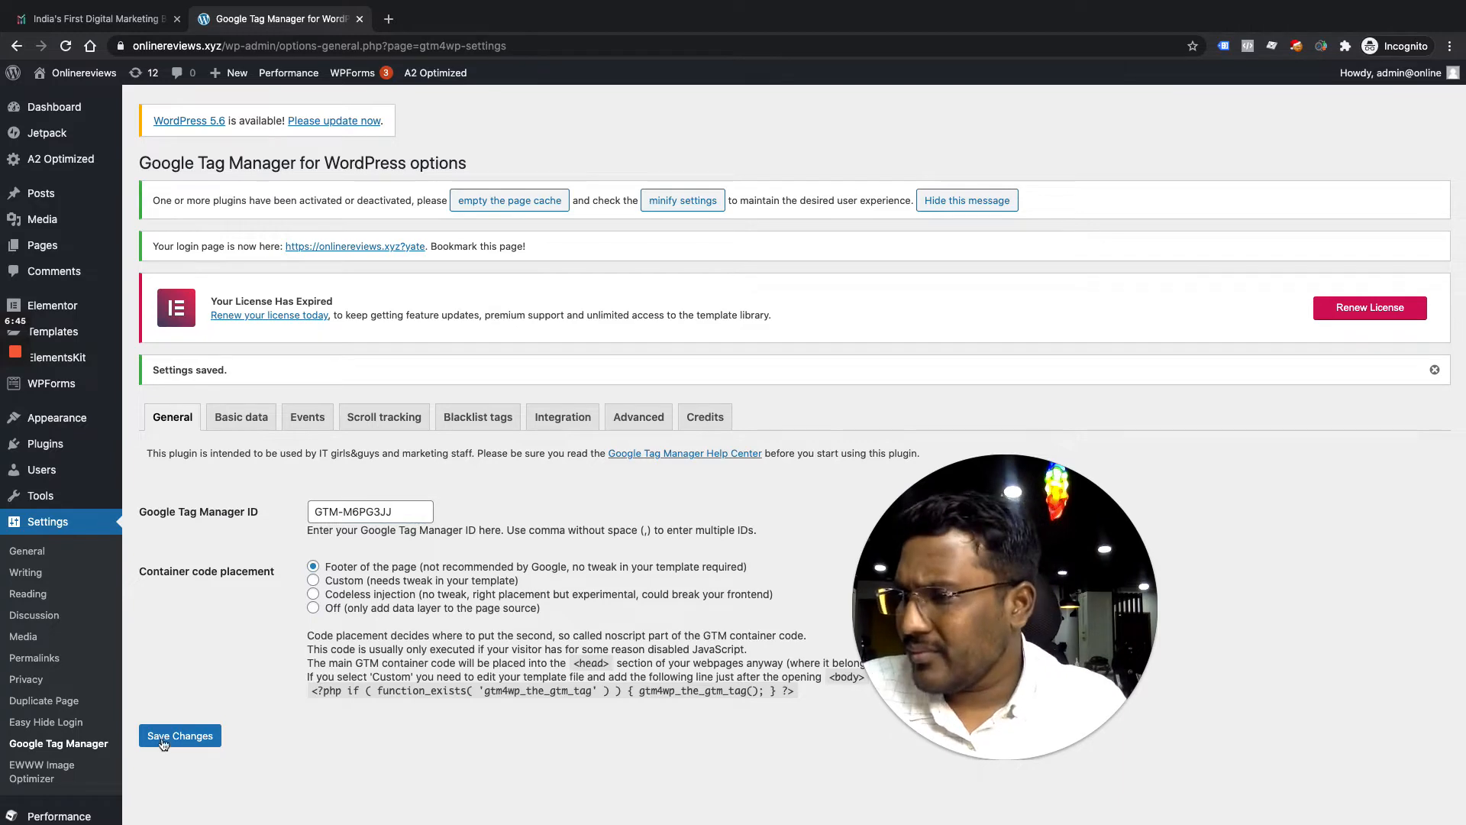
{"action": "left_click", "coordinate": [204, 738]}
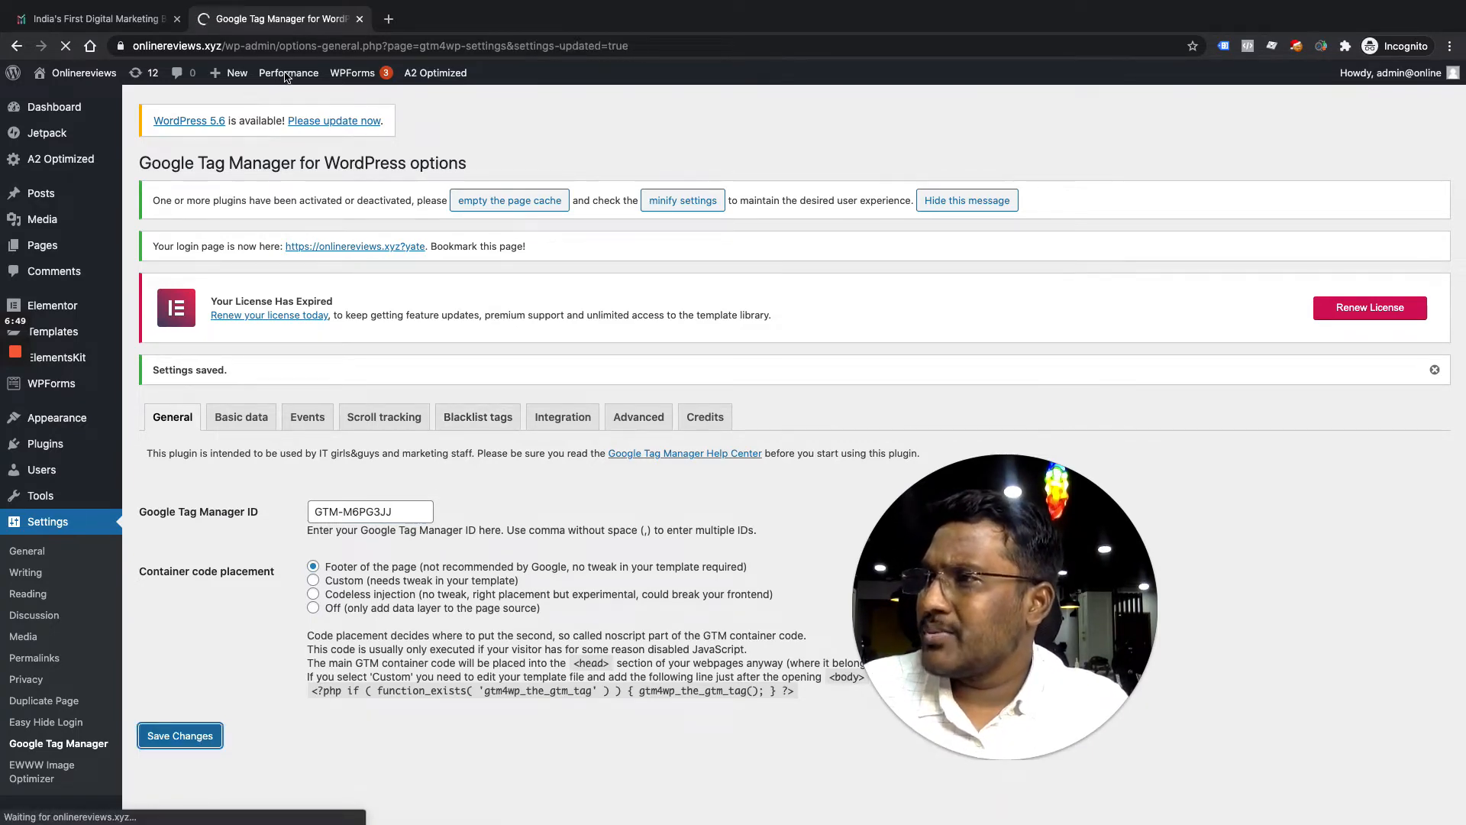
{"action": "mouse_move", "coordinate": [299, 74]}
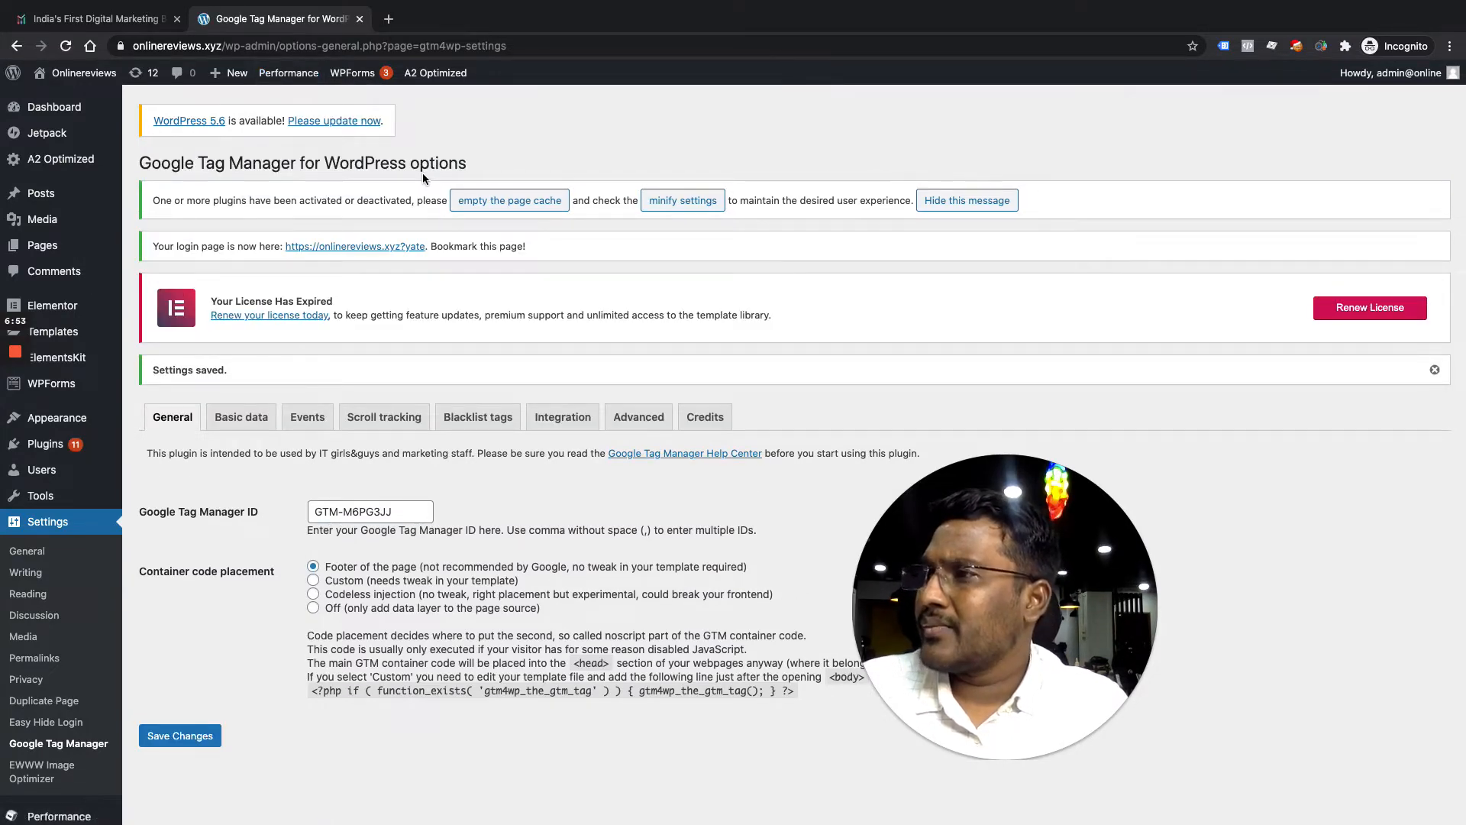
{"action": "key", "text": "ctrl+Up"}
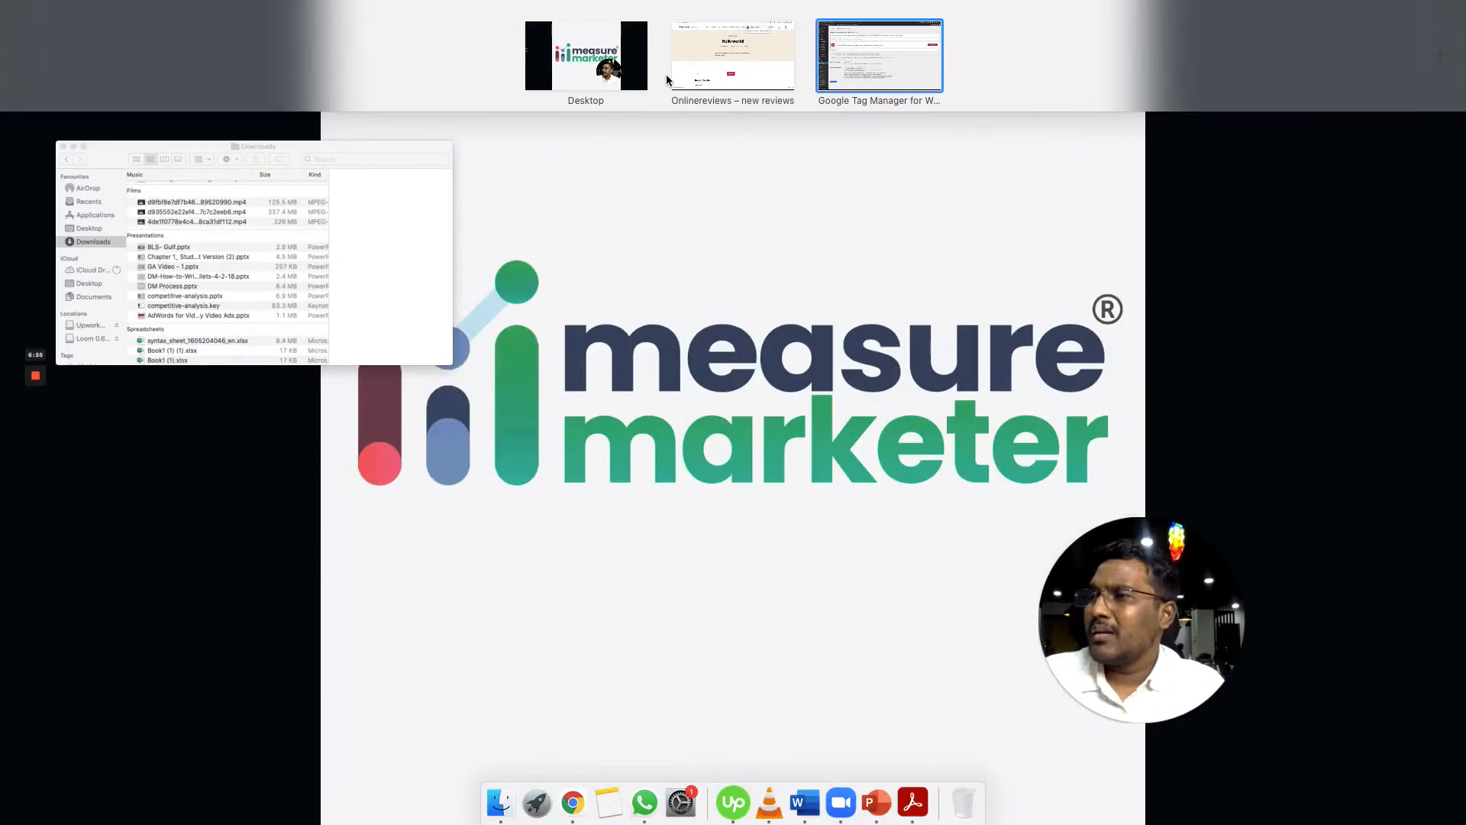
Enable Tag Assistant on onlinereviews.xyz and reload to confirm container GTM-M6PG3JJ is detected
{"action": "left_click", "coordinate": [770, 55]}
{"action": "left_click", "coordinate": [756, 49]}
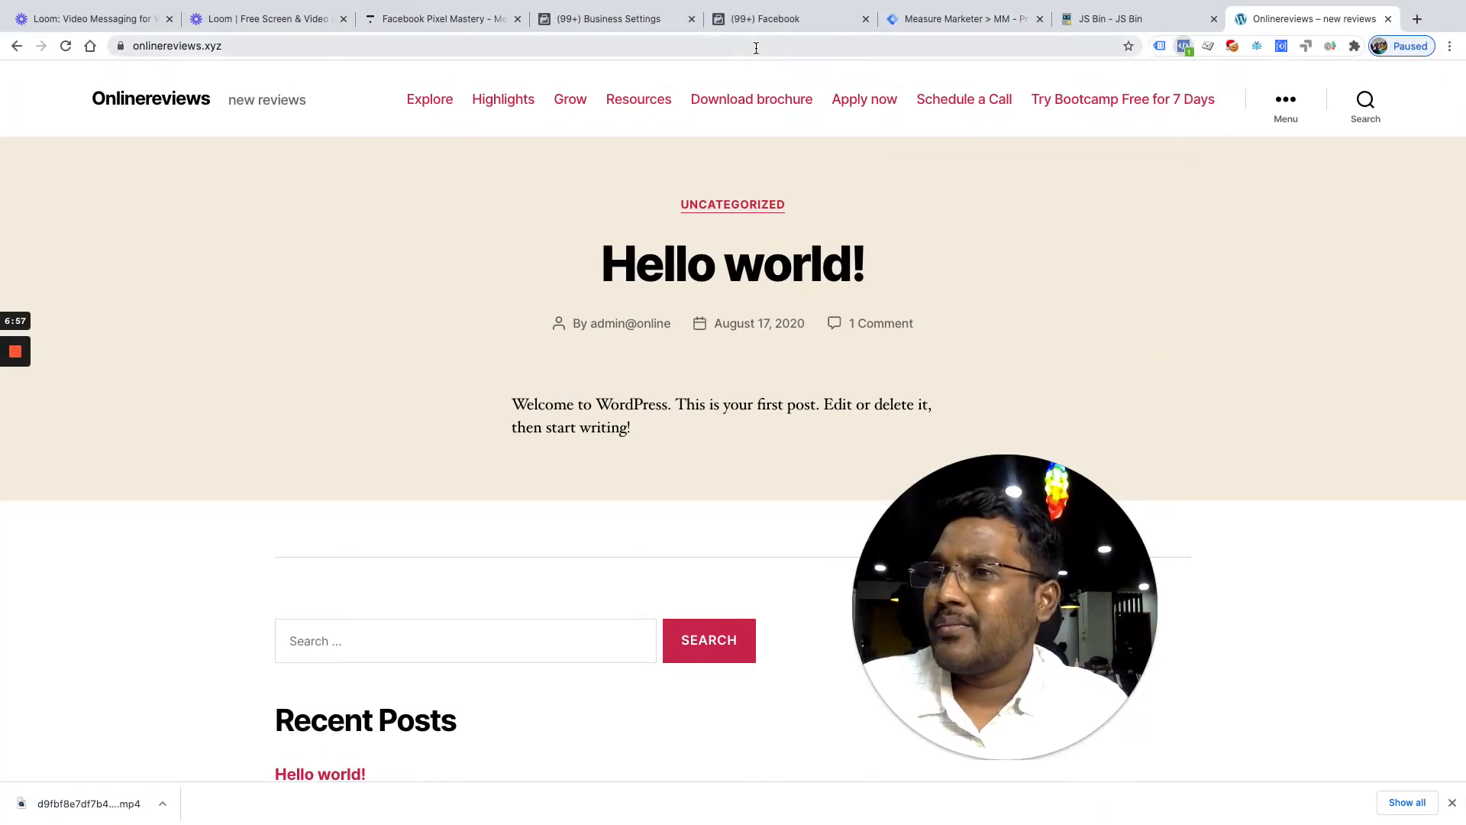
{"action": "key", "text": "Return"}
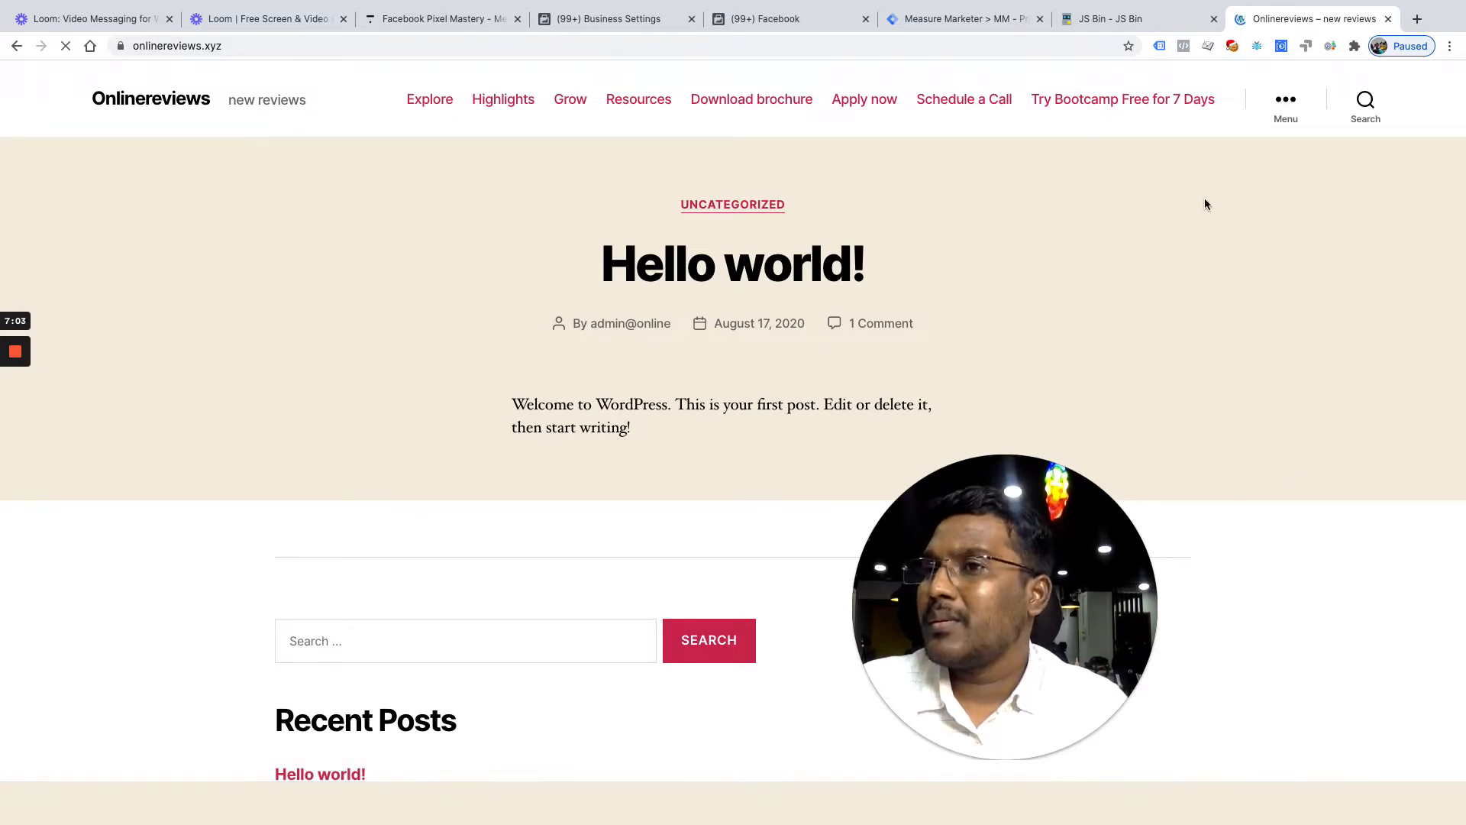
{"action": "left_click", "coordinate": [1159, 48]}
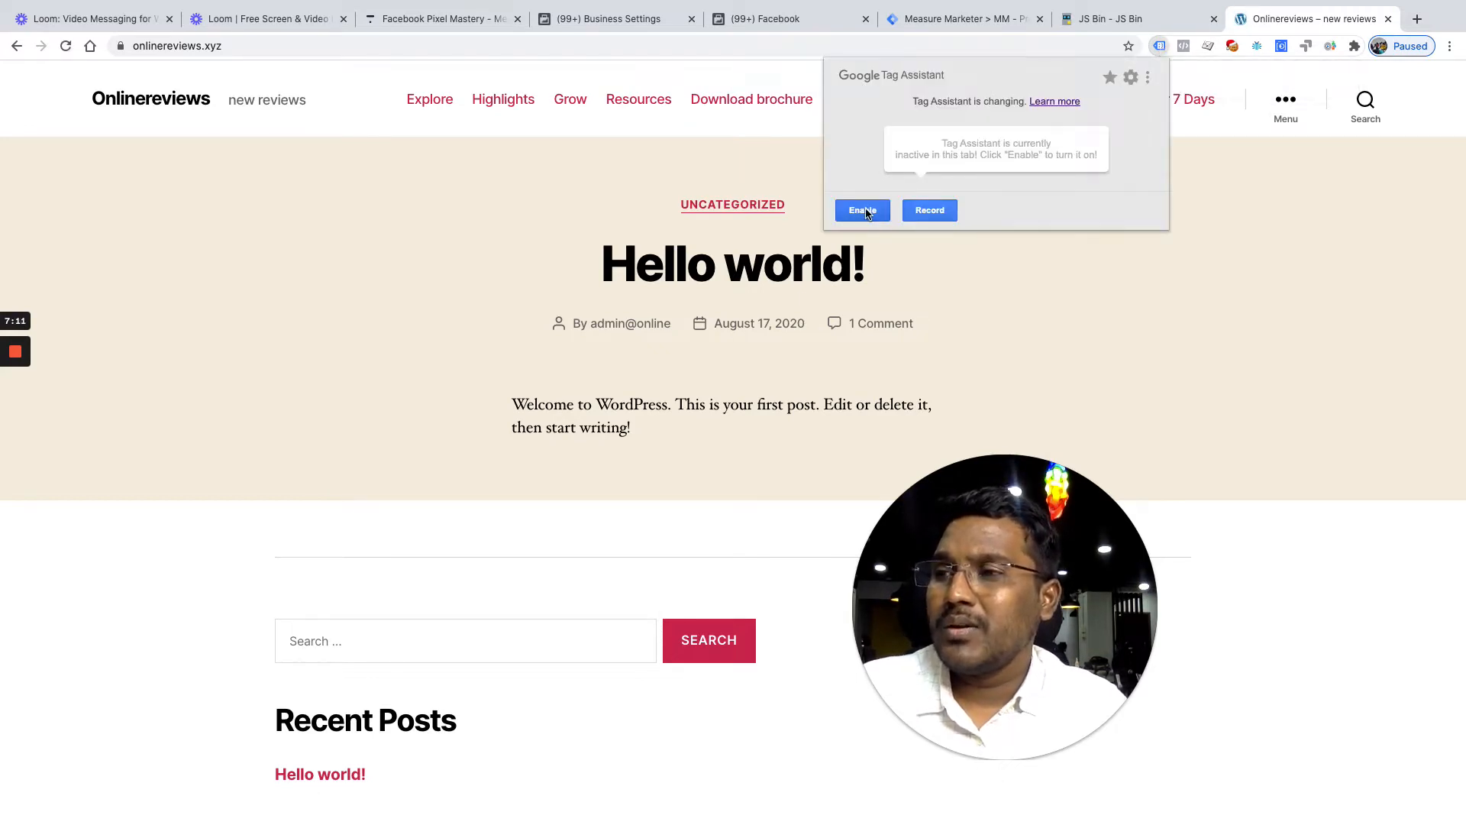
{"action": "left_click", "coordinate": [865, 212]}
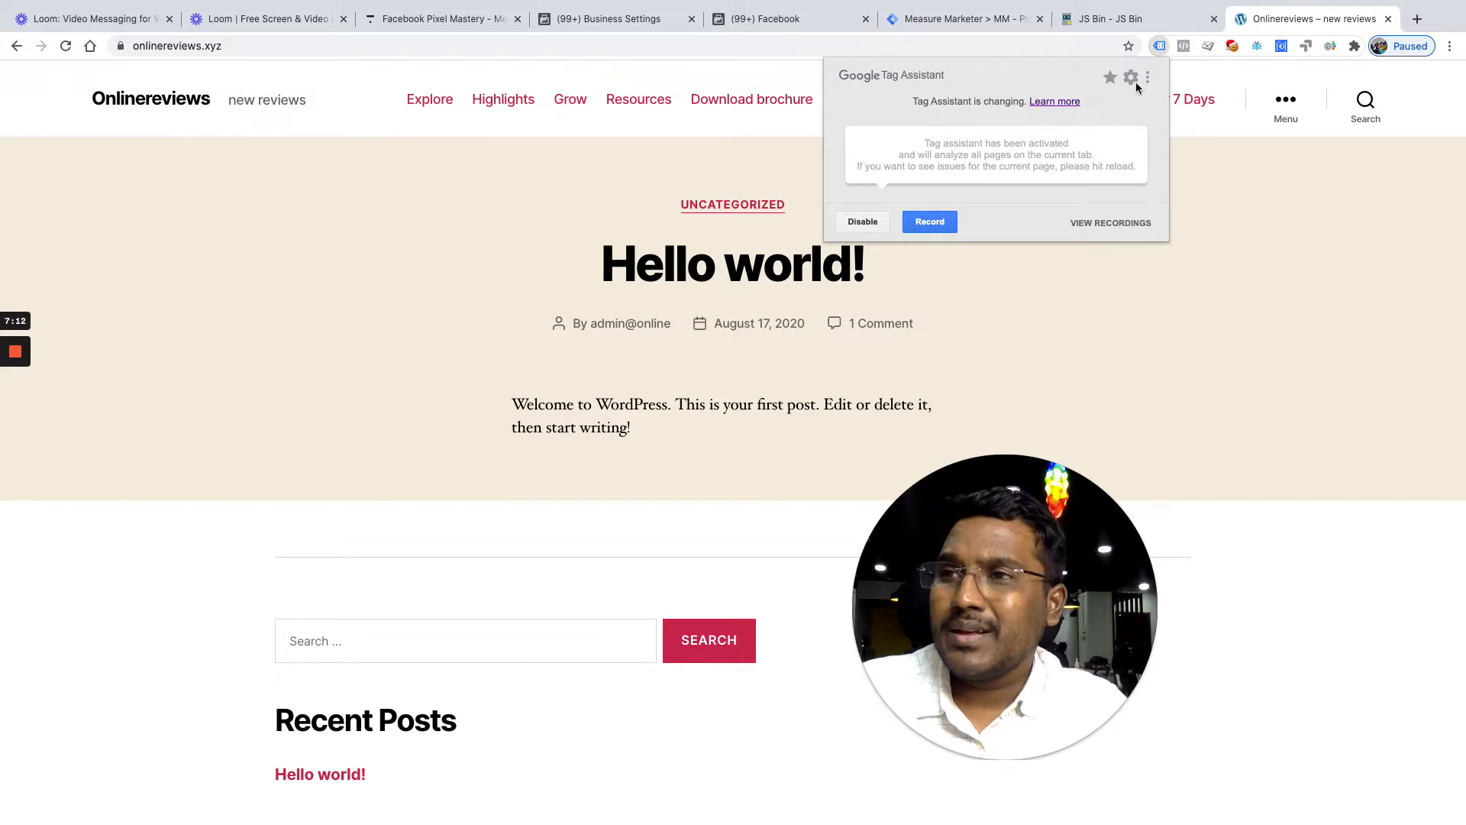
{"action": "left_click", "coordinate": [682, 47]}
{"action": "key", "text": "Return"}
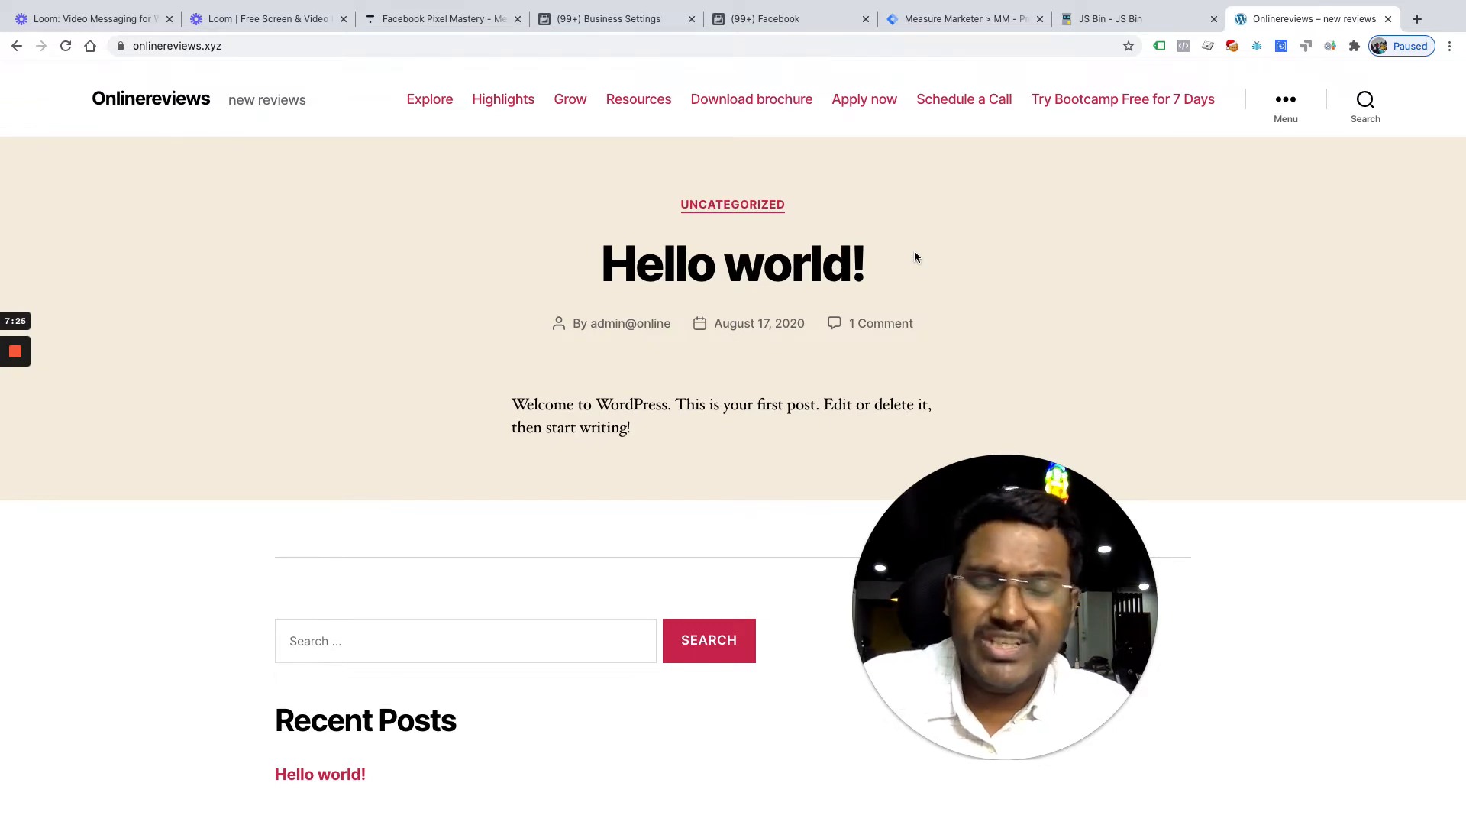
{"action": "left_click", "coordinate": [1160, 46]}
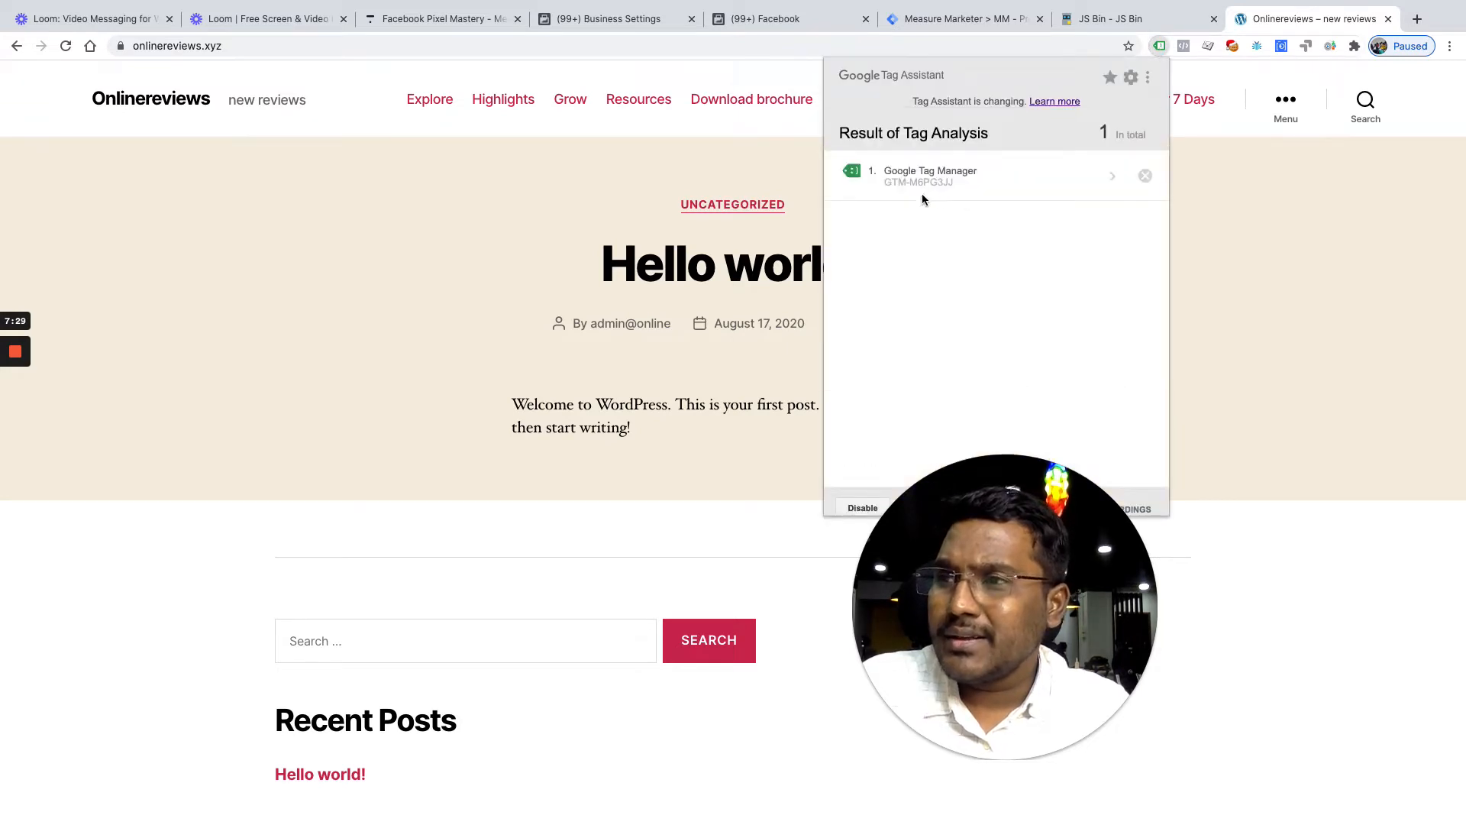
{"action": "left_click", "coordinate": [526, 292]}
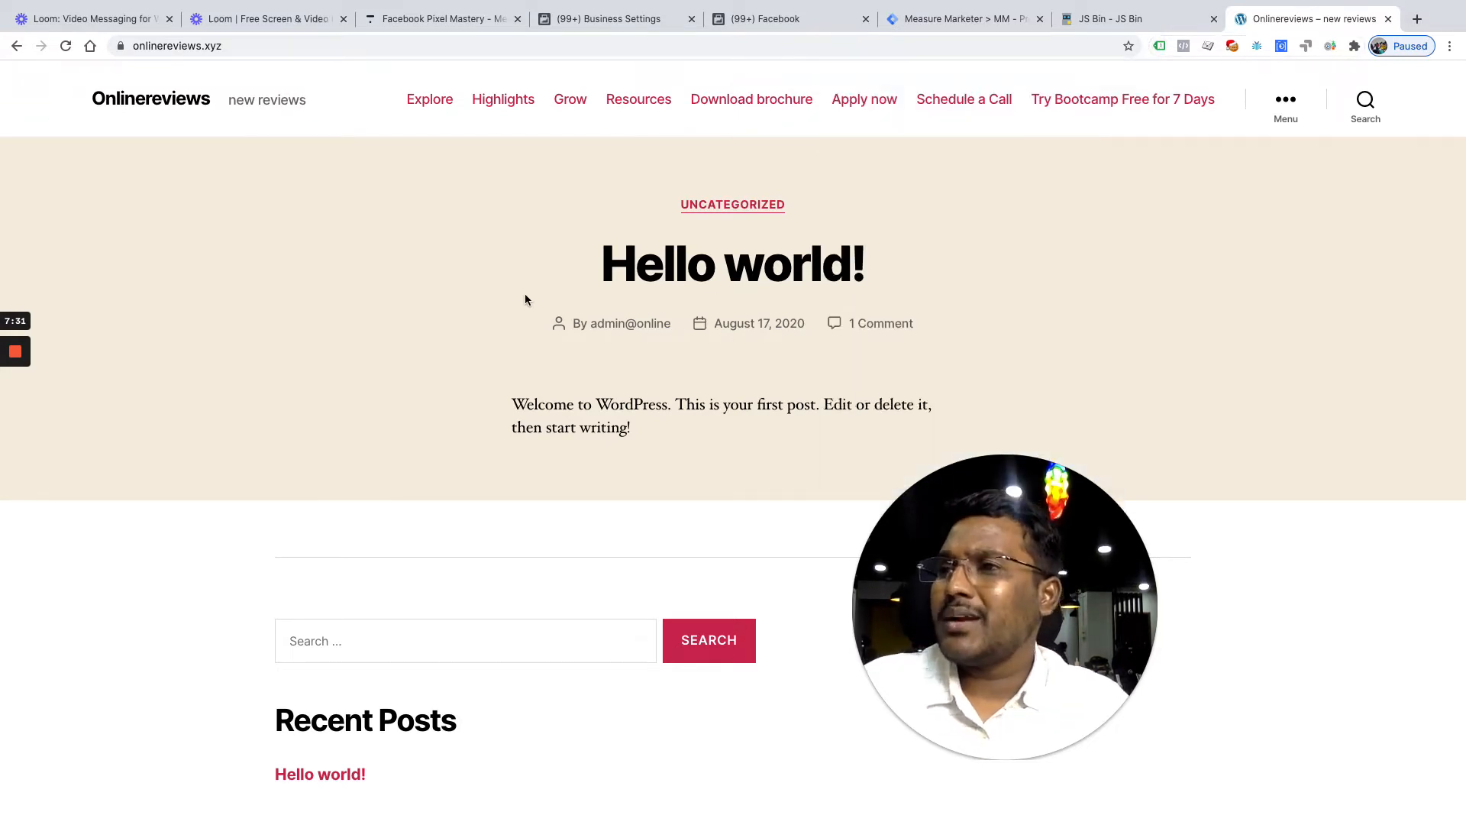
Copy the pixel base code via Add Events > From a New Website > Install code manually
{"action": "left_click", "coordinate": [795, 23]}
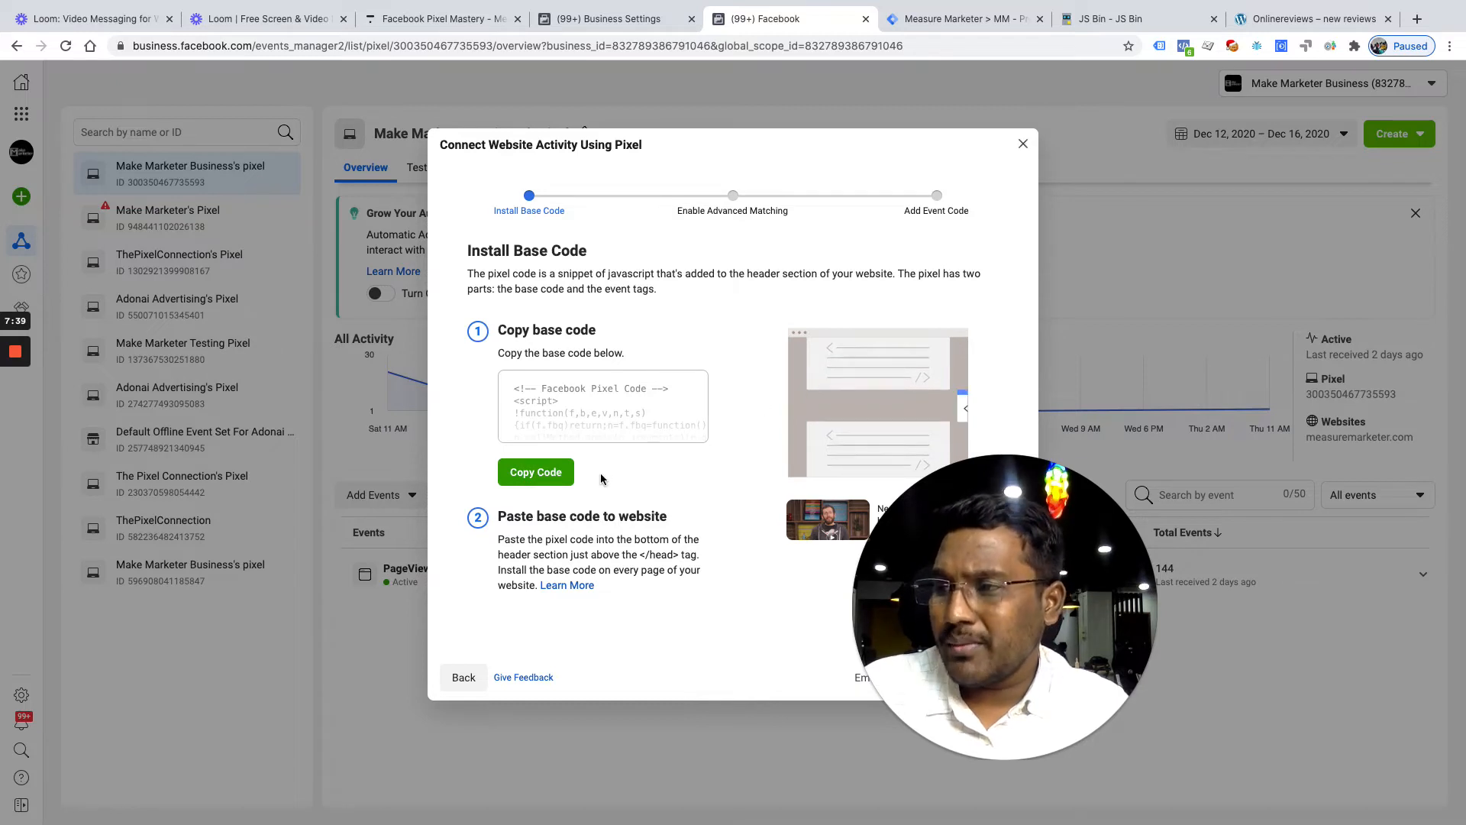
{"action": "left_click", "coordinate": [1023, 145]}
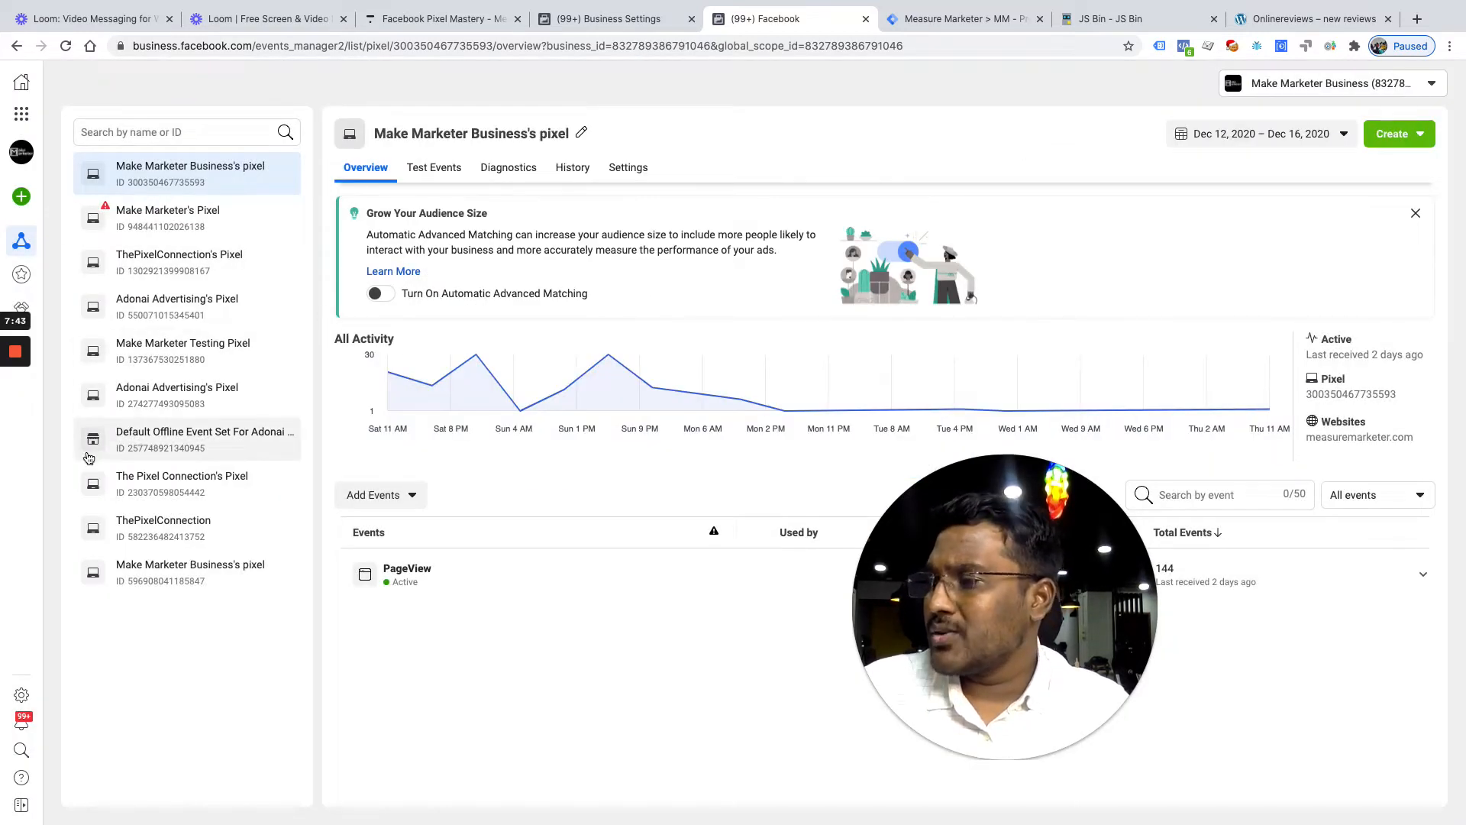
{"action": "mouse_move", "coordinate": [21, 129]}
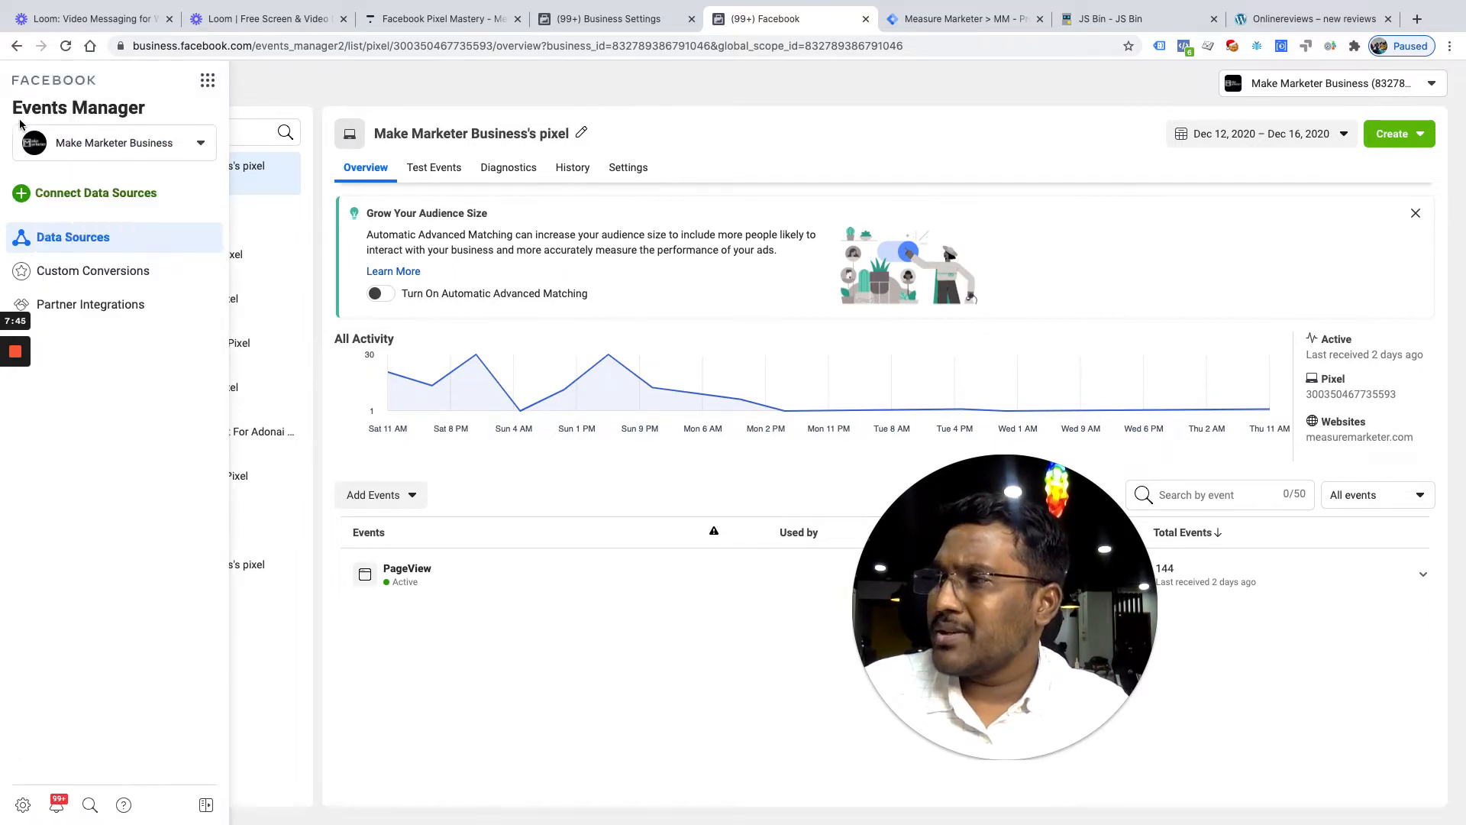
{"action": "left_click", "coordinate": [207, 89]}
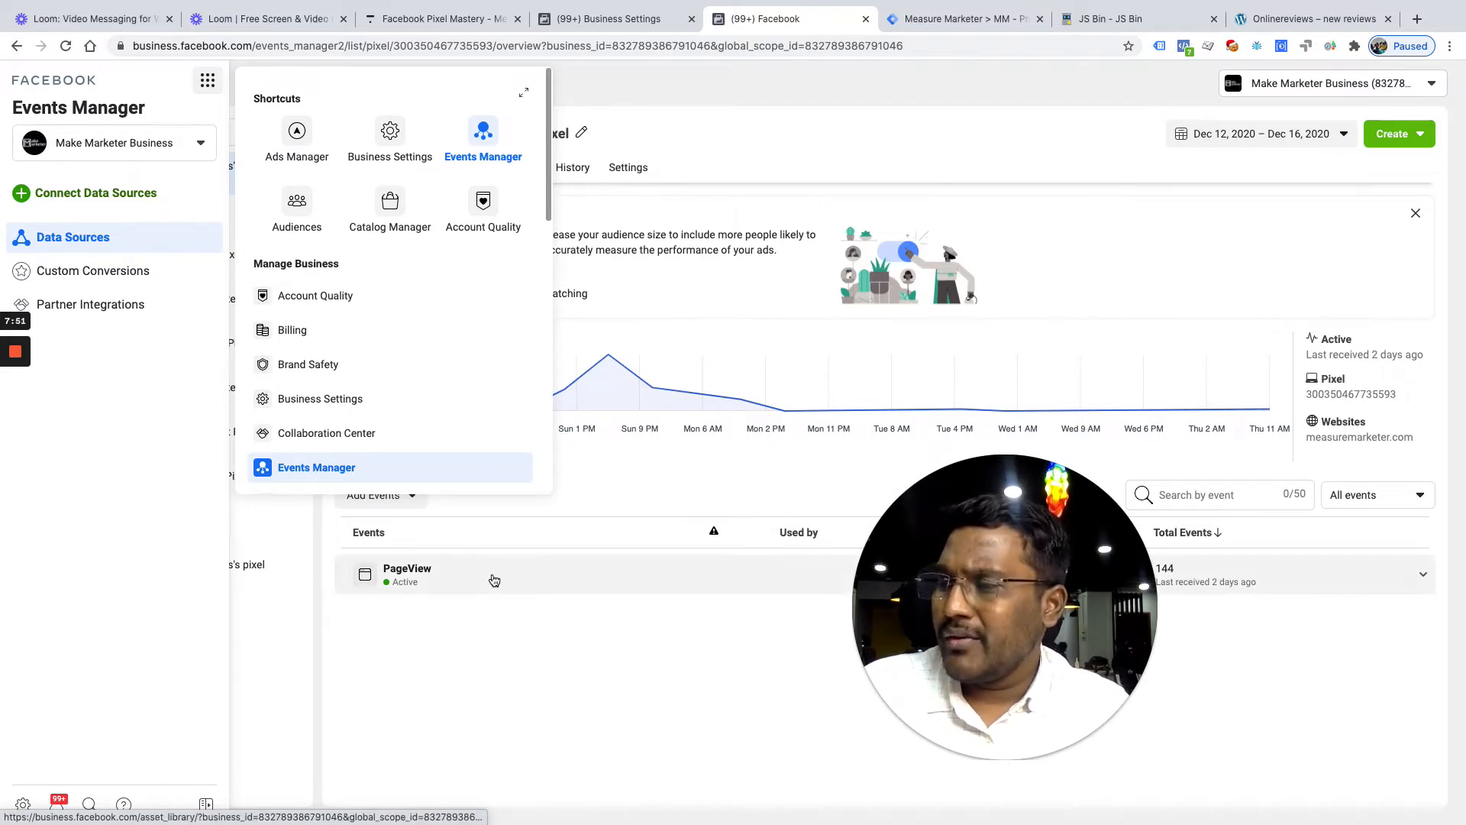
{"action": "left_click", "coordinate": [313, 659]}
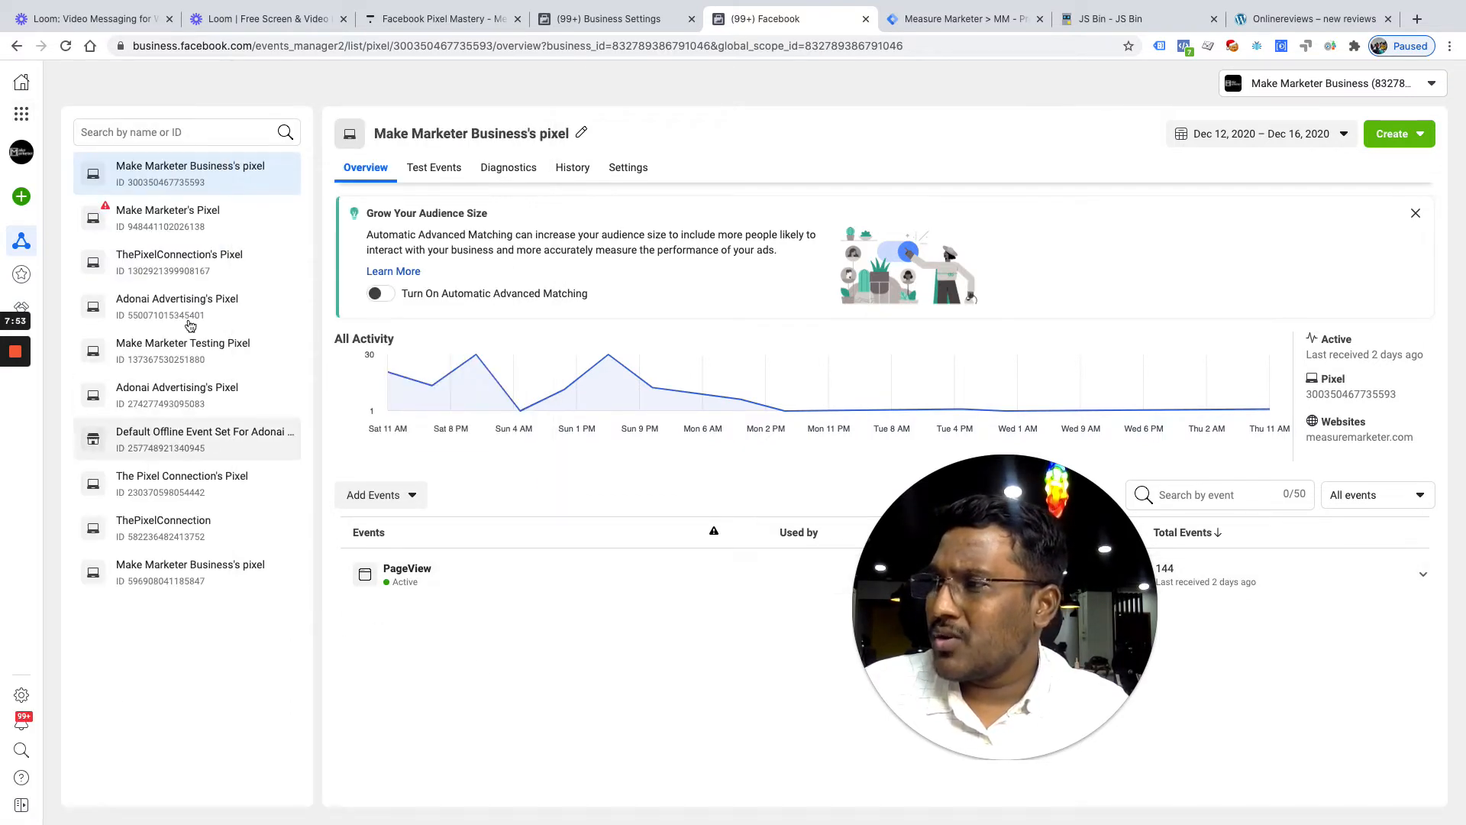
{"action": "left_click", "coordinate": [388, 496]}
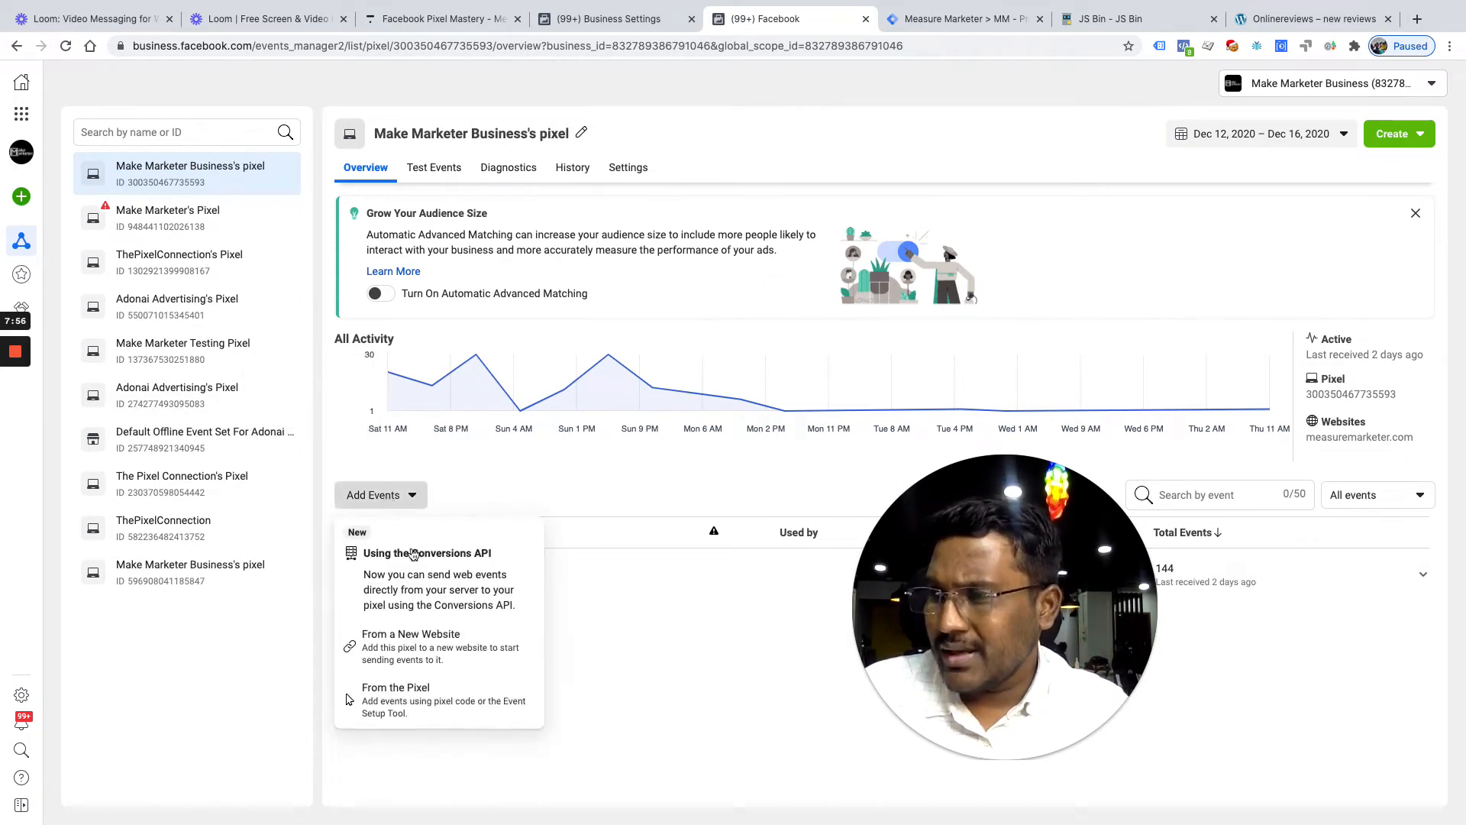
{"action": "left_click", "coordinate": [426, 644]}
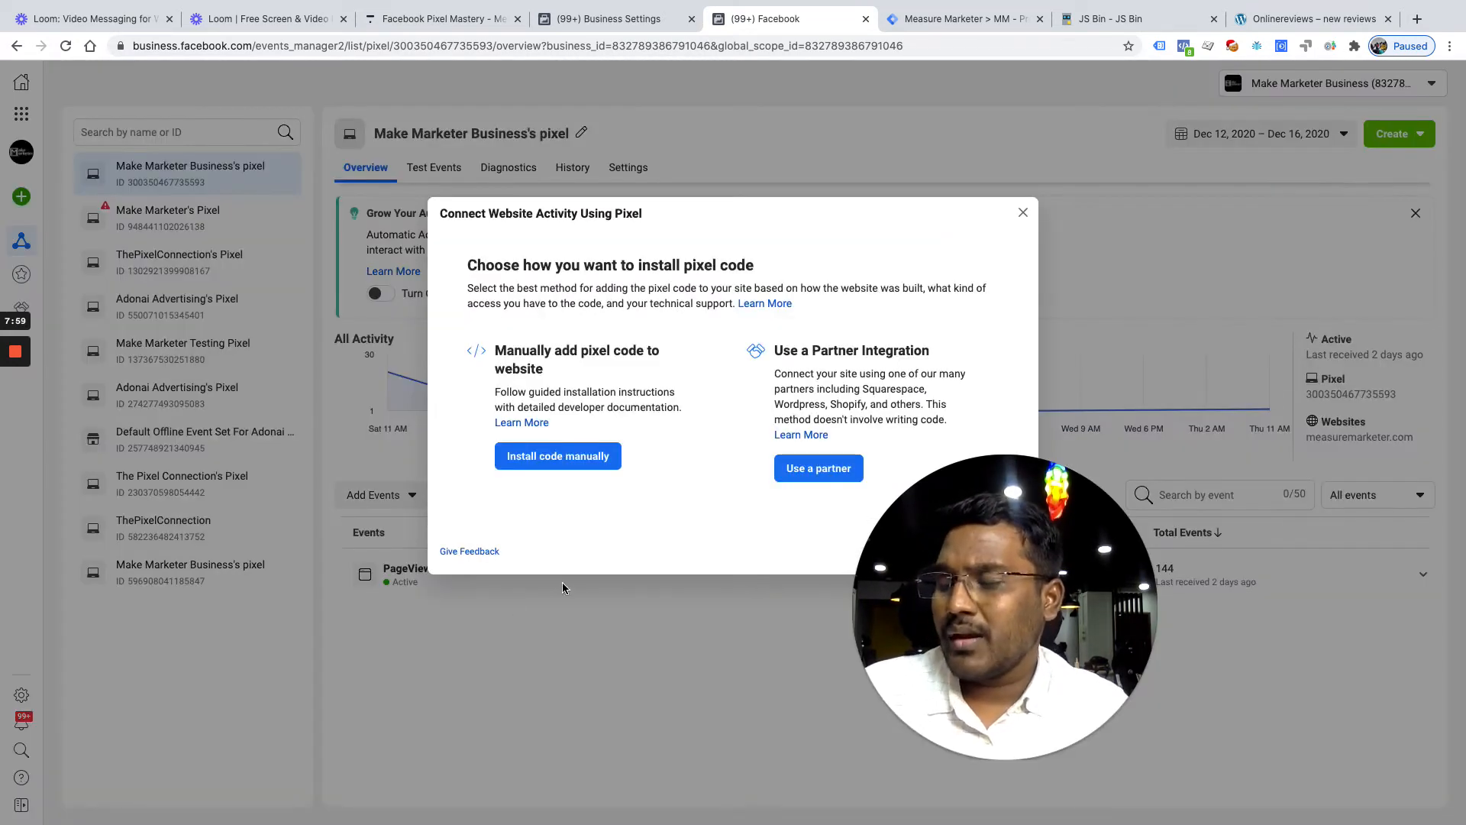
{"action": "left_click", "coordinate": [592, 462]}
{"action": "left_click", "coordinate": [535, 481]}
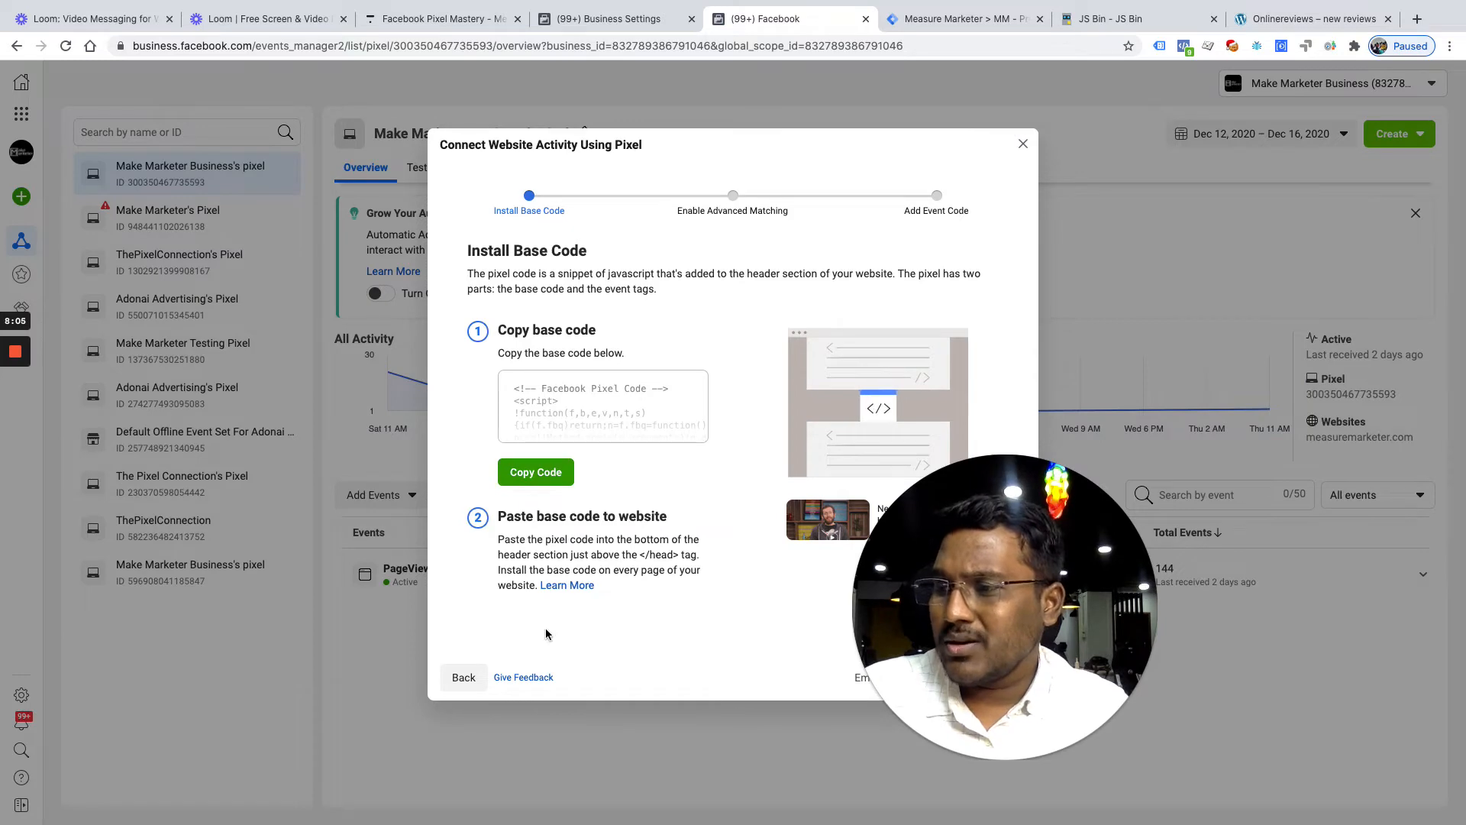
Go back to the Google Tag Manager Tags list
{"action": "key", "text": "ctrl+Up"}
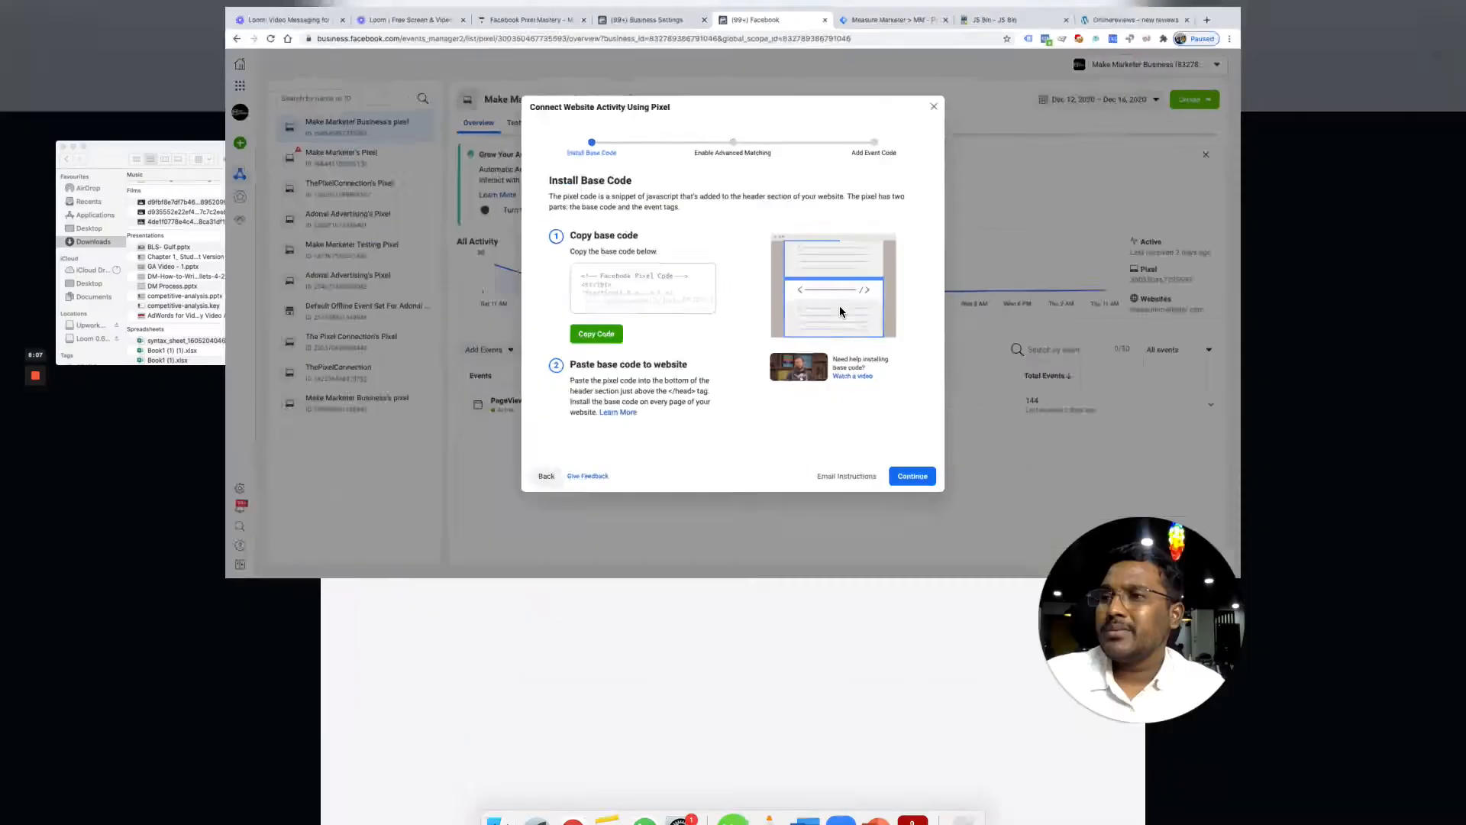
{"action": "left_click", "coordinate": [876, 77]}
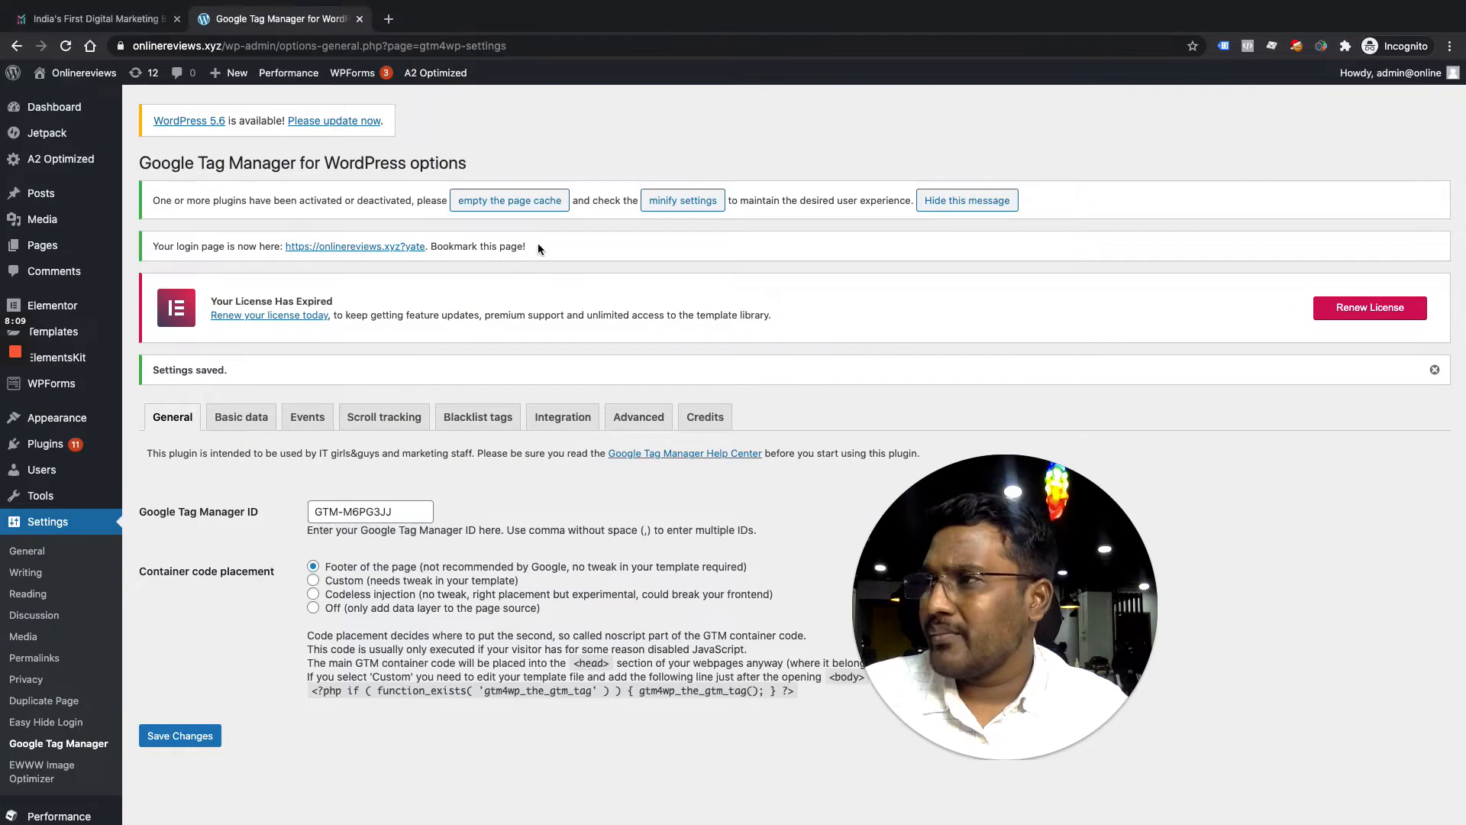
{"action": "key", "text": "ctrl+Up"}
{"action": "left_click", "coordinate": [724, 57]}
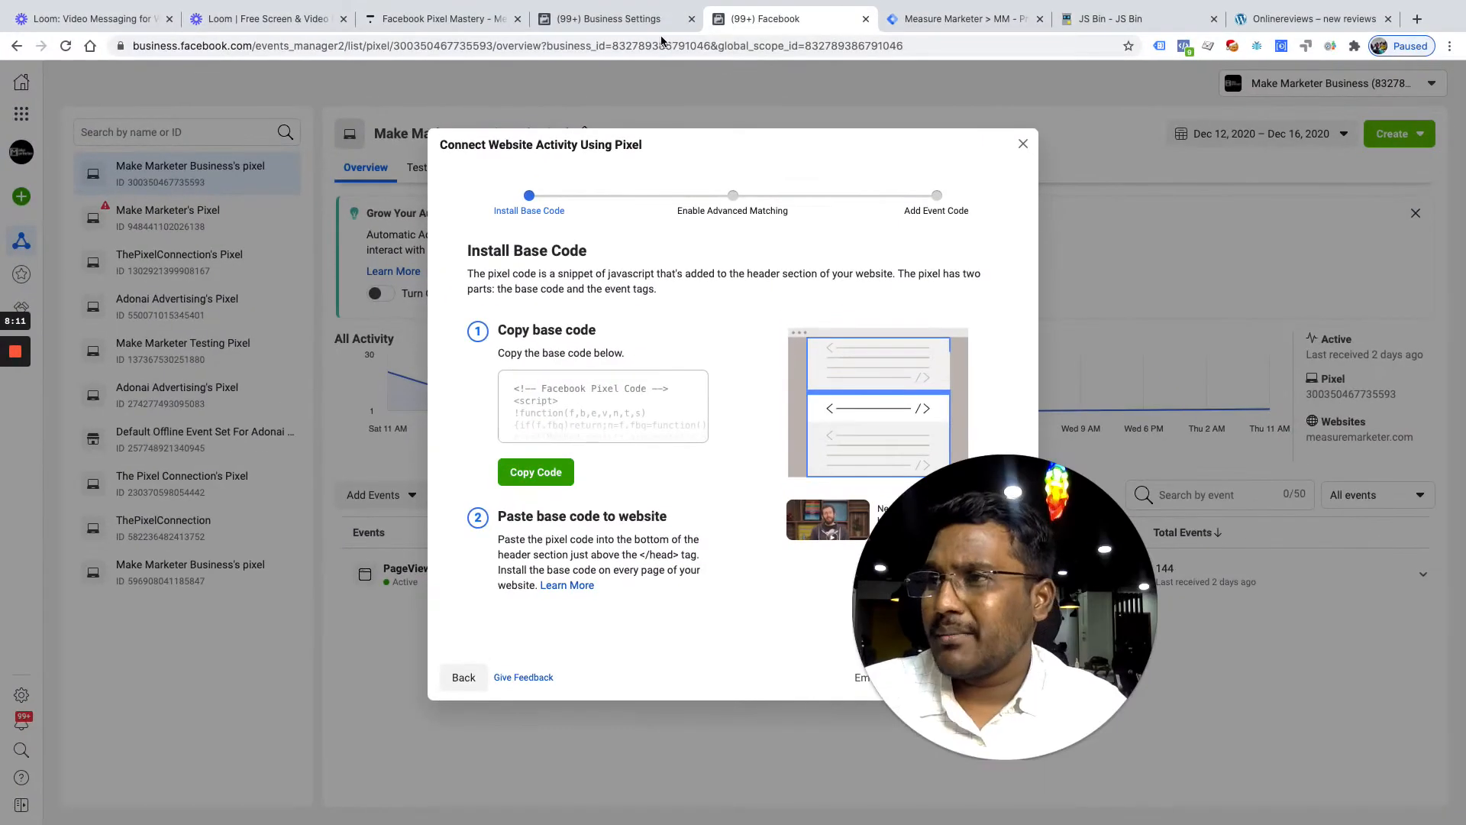
{"action": "left_click", "coordinate": [987, 14]}
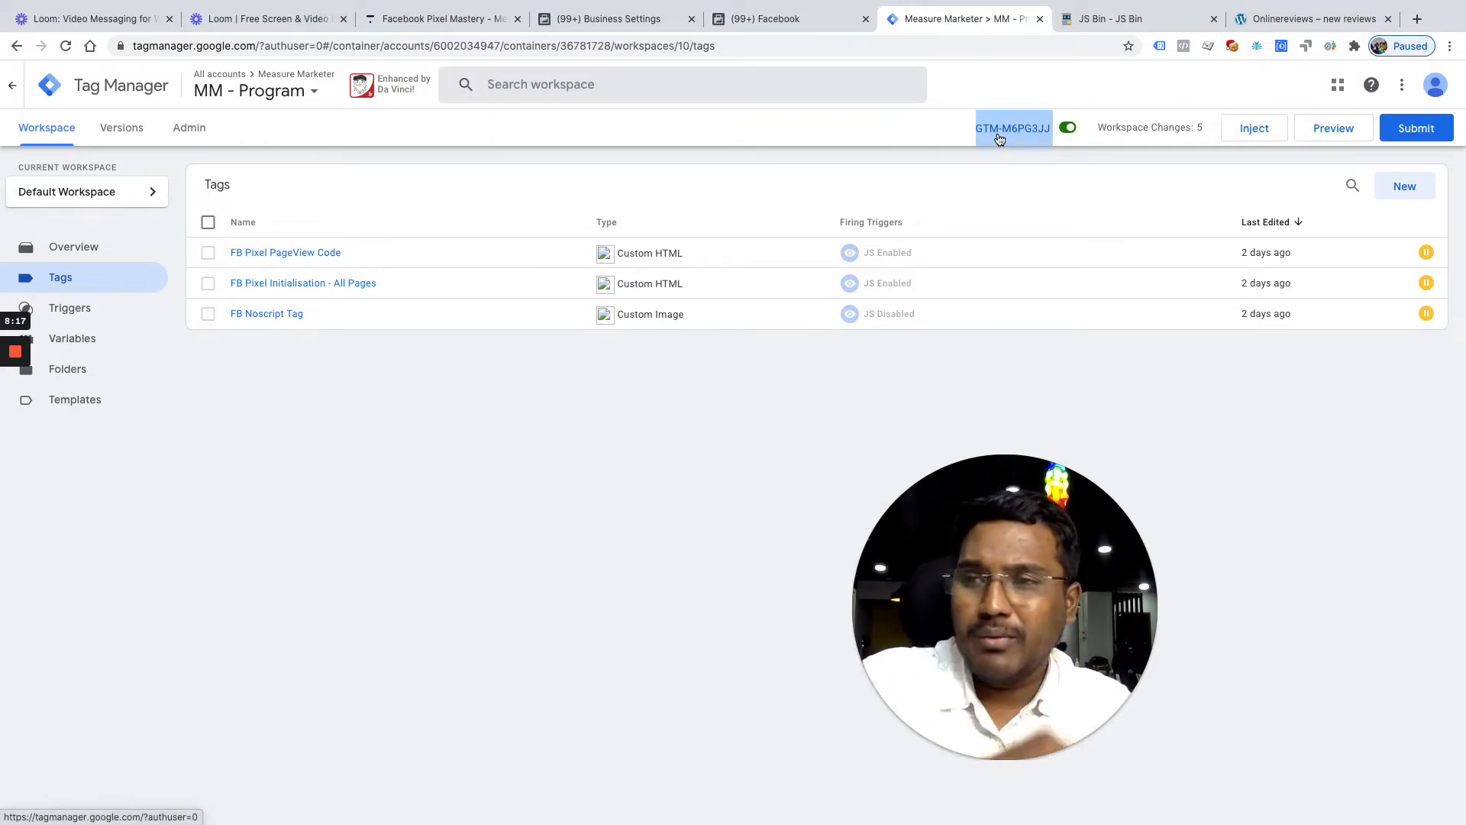
Create a new tag named 'FB Pixel - All Pages' and bring up its tag type chooser
{"action": "left_click", "coordinate": [1409, 185]}
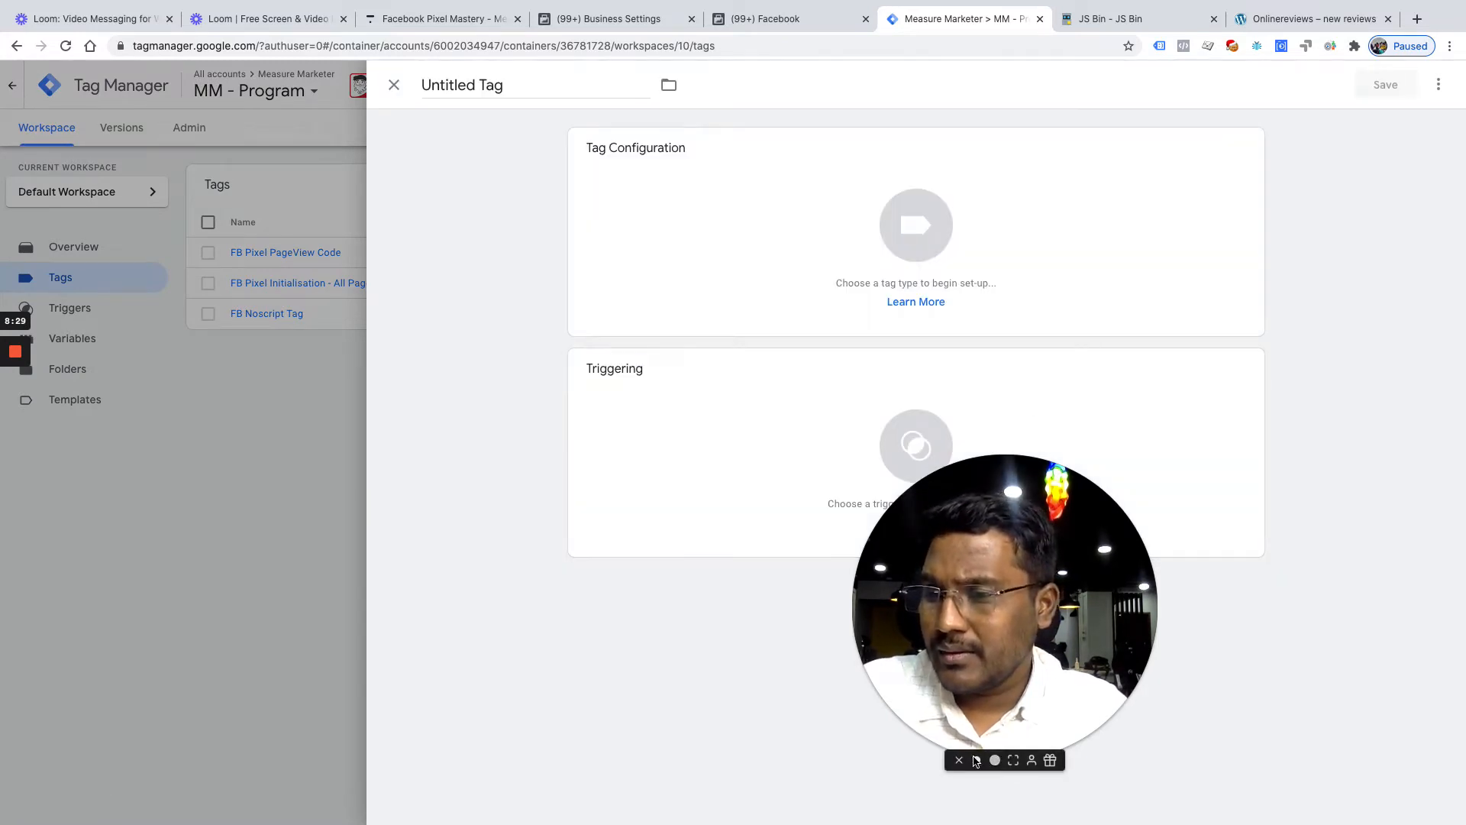
{"action": "left_click", "coordinate": [976, 761]}
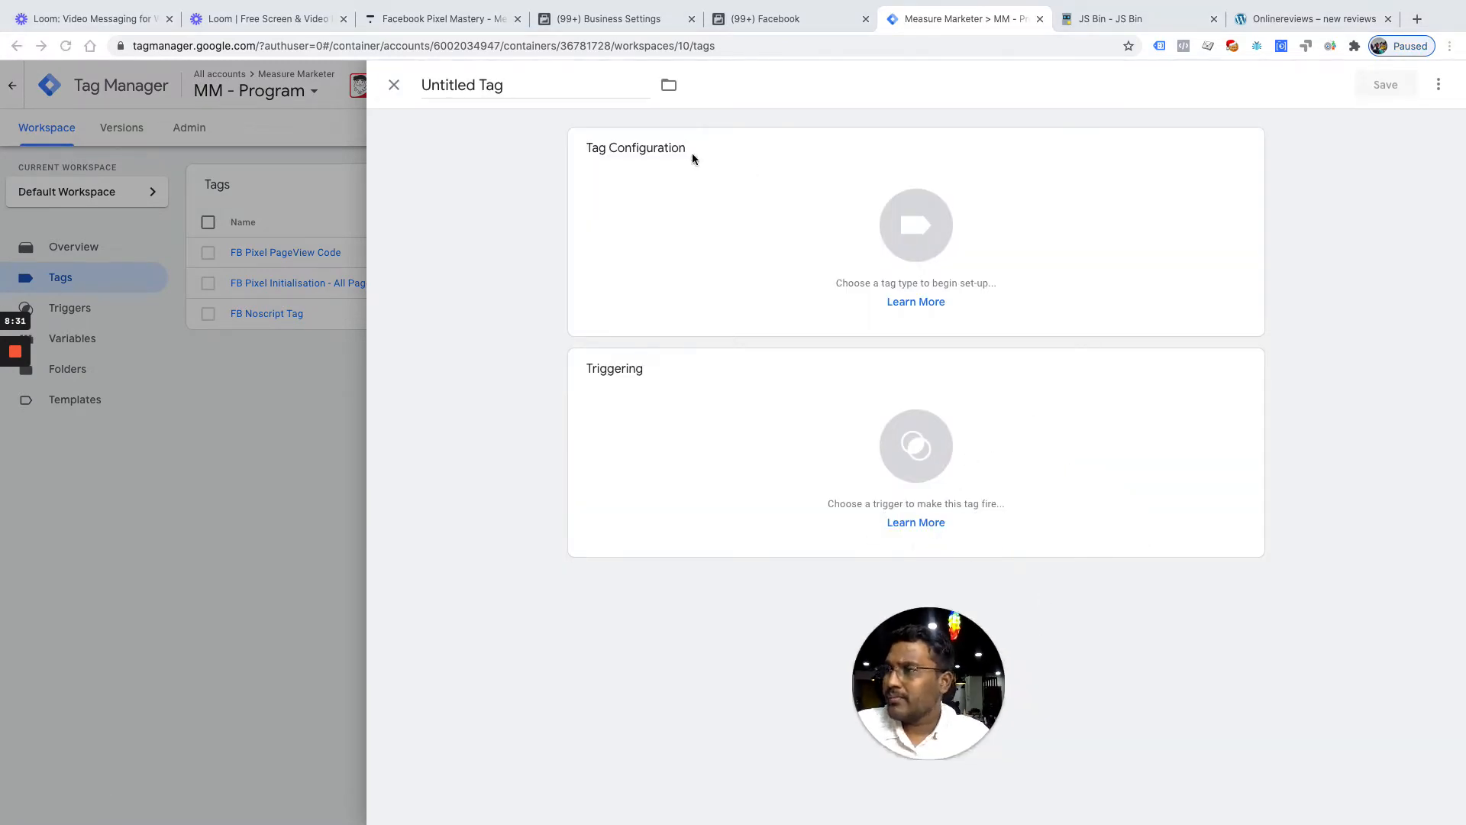
{"action": "left_click", "coordinate": [518, 85]}
{"action": "triple_click", "coordinate": [519, 85]}
{"action": "type", "text": "FB"}
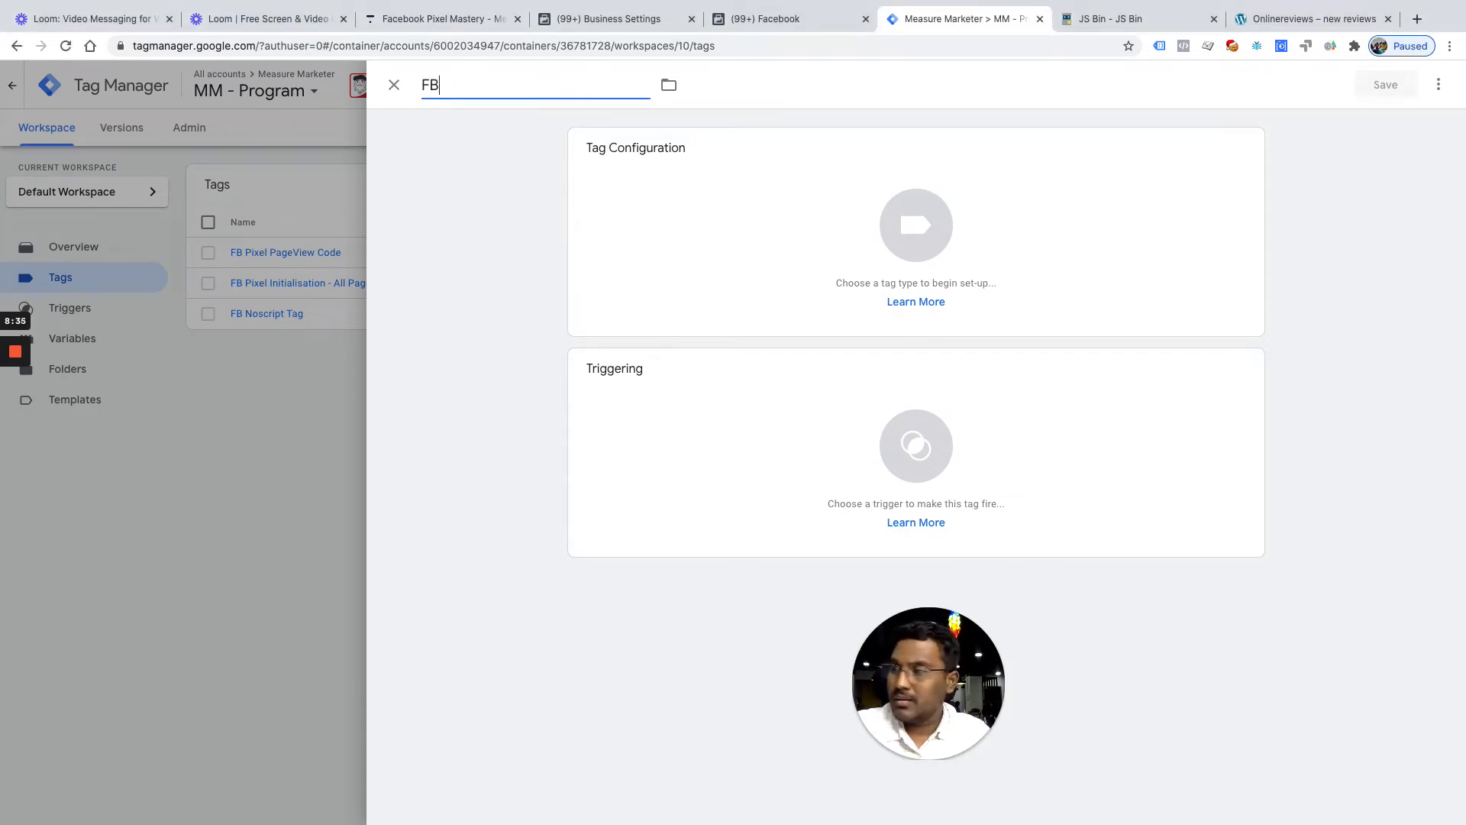
{"action": "type", "text": " Pixel - All Pges"}
{"action": "key", "text": "BackSpace"}
{"action": "key", "text": "BackSpace"}
{"action": "key", "text": "BackSpace"}
{"action": "type", "text": "ages"}
{"action": "left_click", "coordinate": [947, 240]}
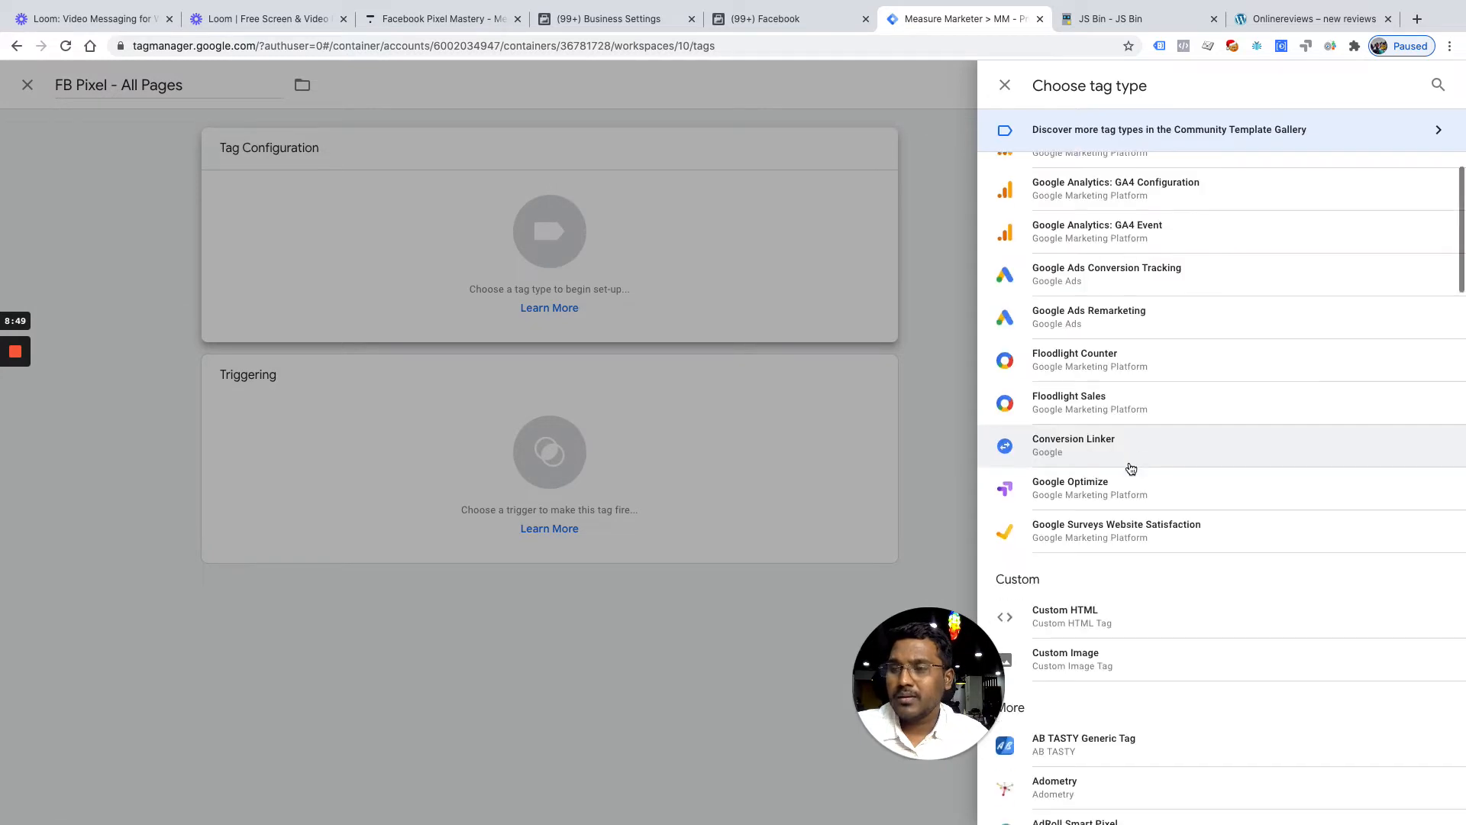
Make the tag Custom HTML, replacing the placeholder script with the Facebook Pixel code
{"action": "left_click", "coordinate": [1115, 623]}
{"action": "left_click", "coordinate": [729, 343]}
{"action": "key", "text": "ctrl+a"}
{"action": "key", "text": "BackSpace"}
{"action": "key", "text": "ctrl+v"}
{"action": "scroll", "coordinate": [766, 387], "scroll_direction": "down", "scroll_amount": 1}
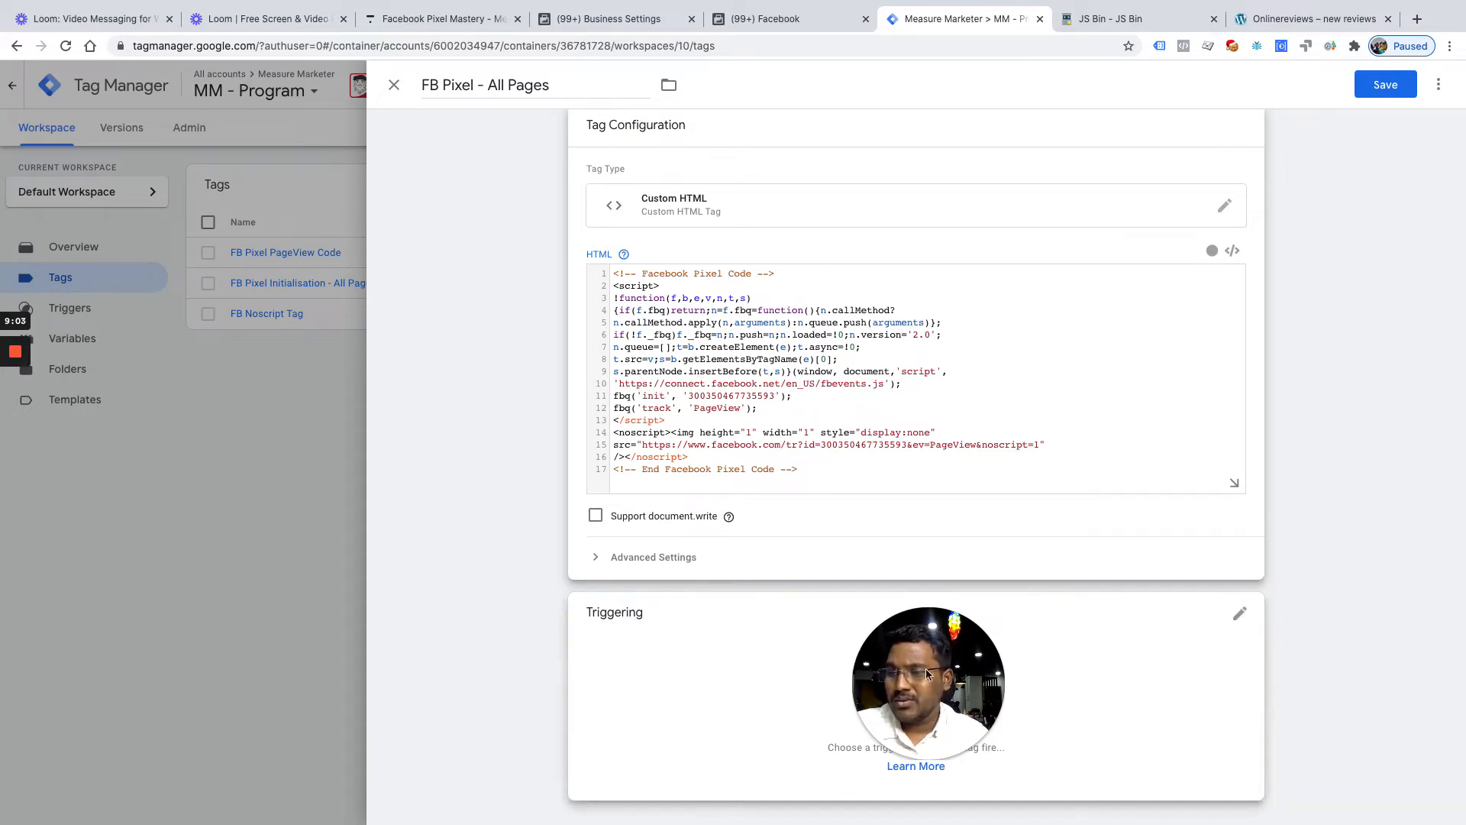
{"action": "left_click_drag", "start_coordinate": [938, 671], "coordinate": [1358, 619]}
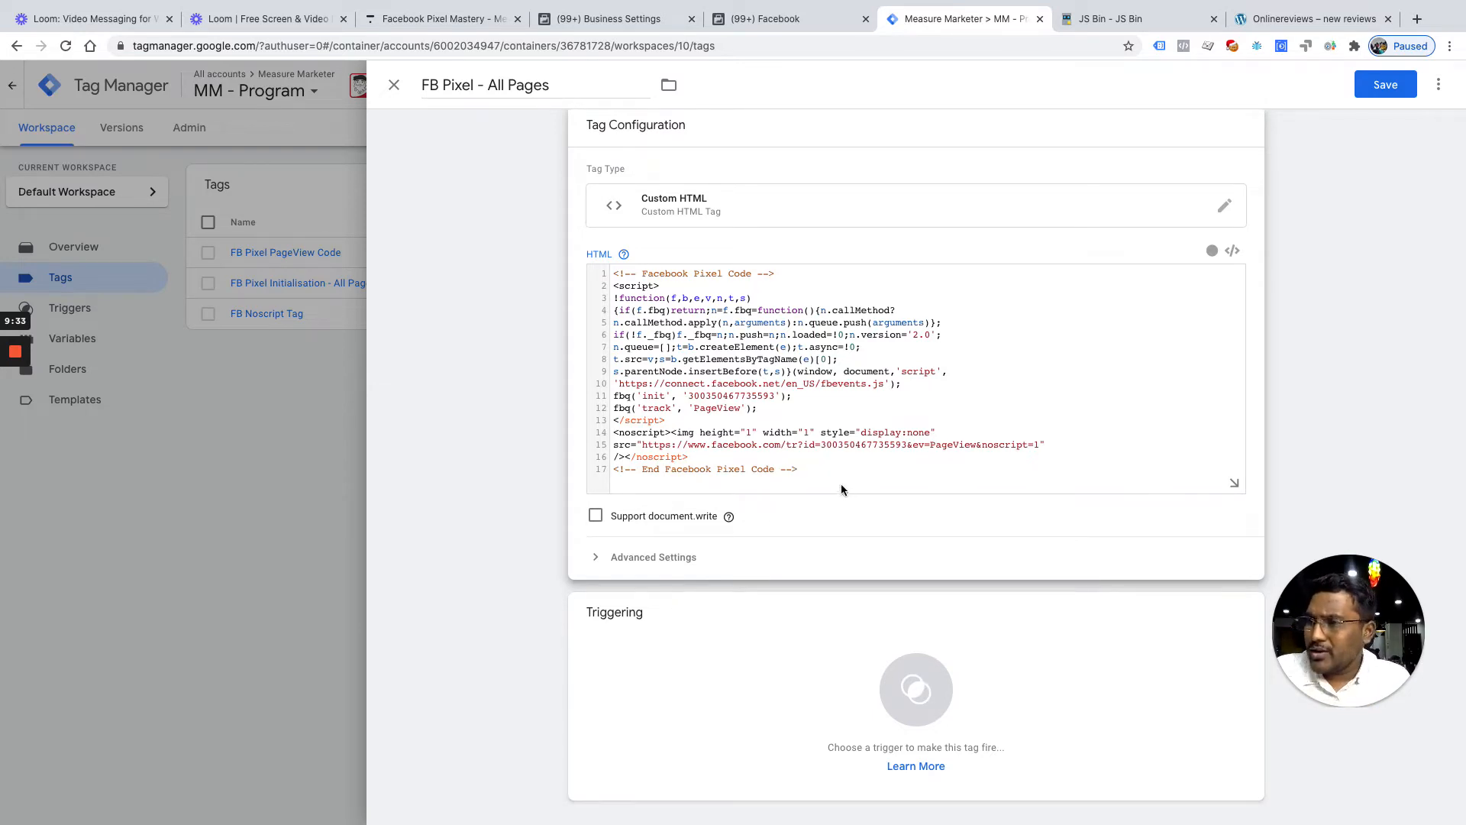
Set the tag to fire on All Pages and save it
{"action": "left_click", "coordinate": [935, 690]}
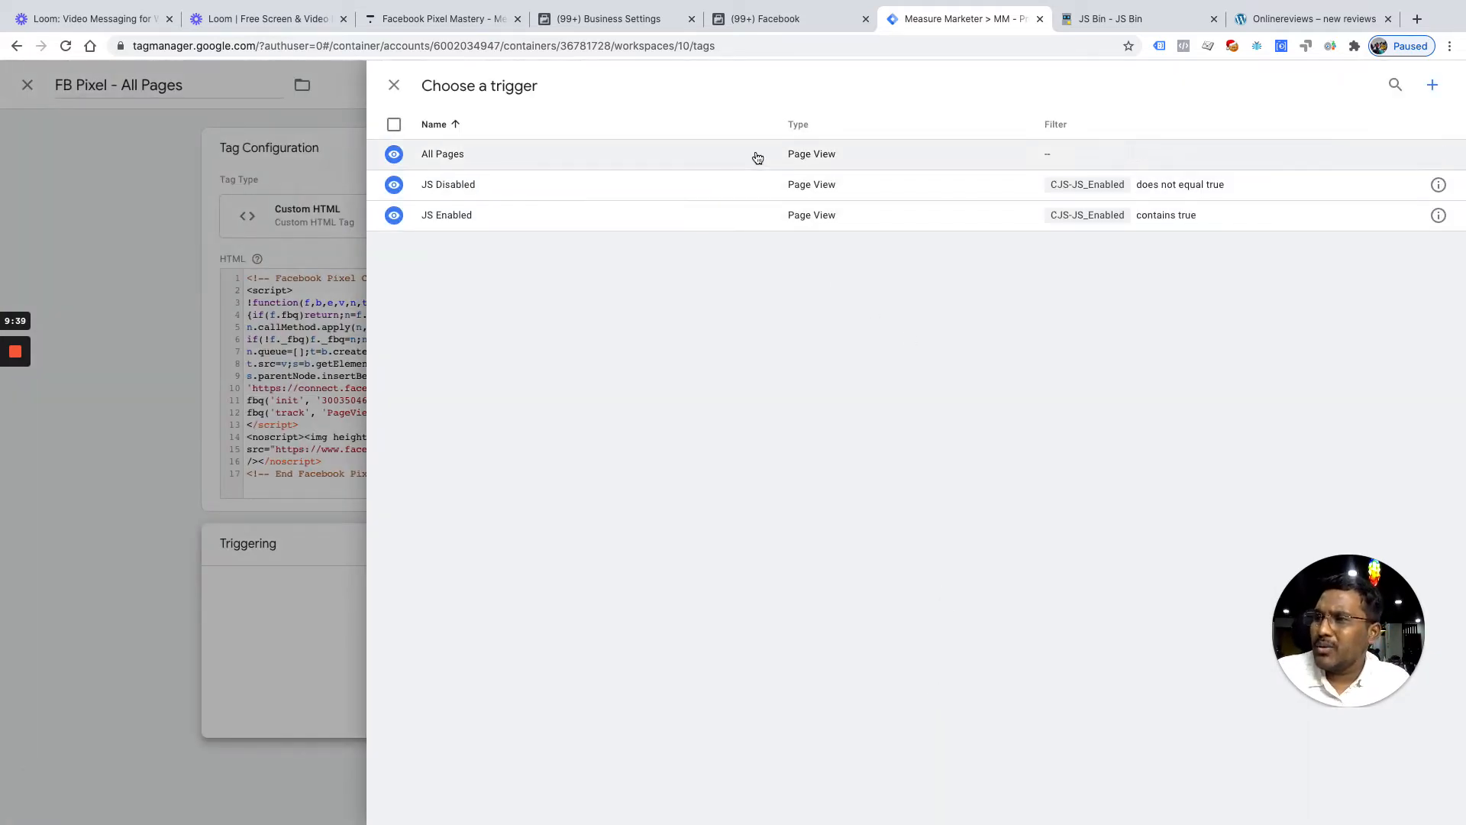
{"action": "left_click", "coordinate": [757, 157]}
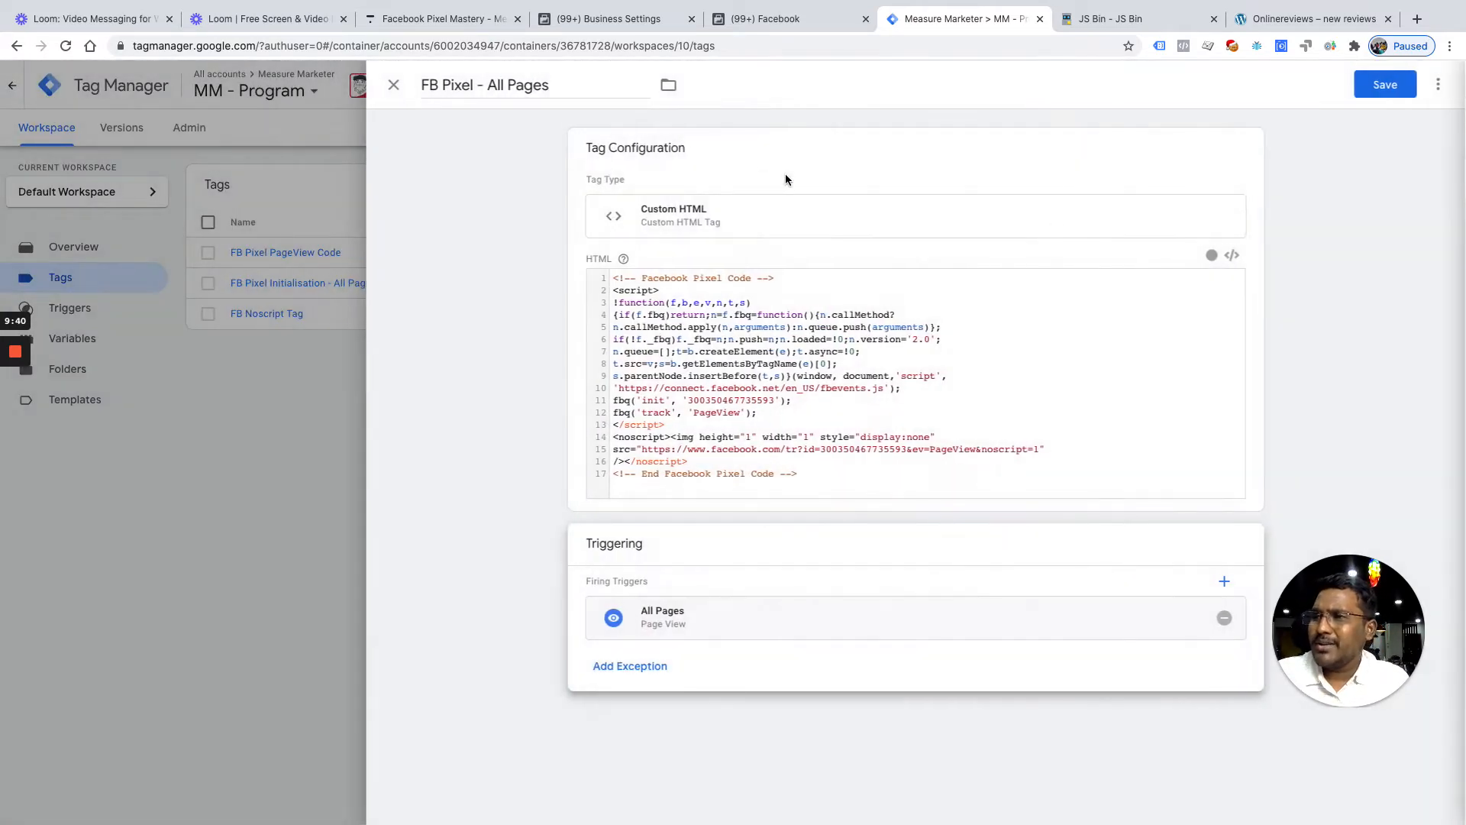
{"action": "left_click", "coordinate": [1386, 86]}
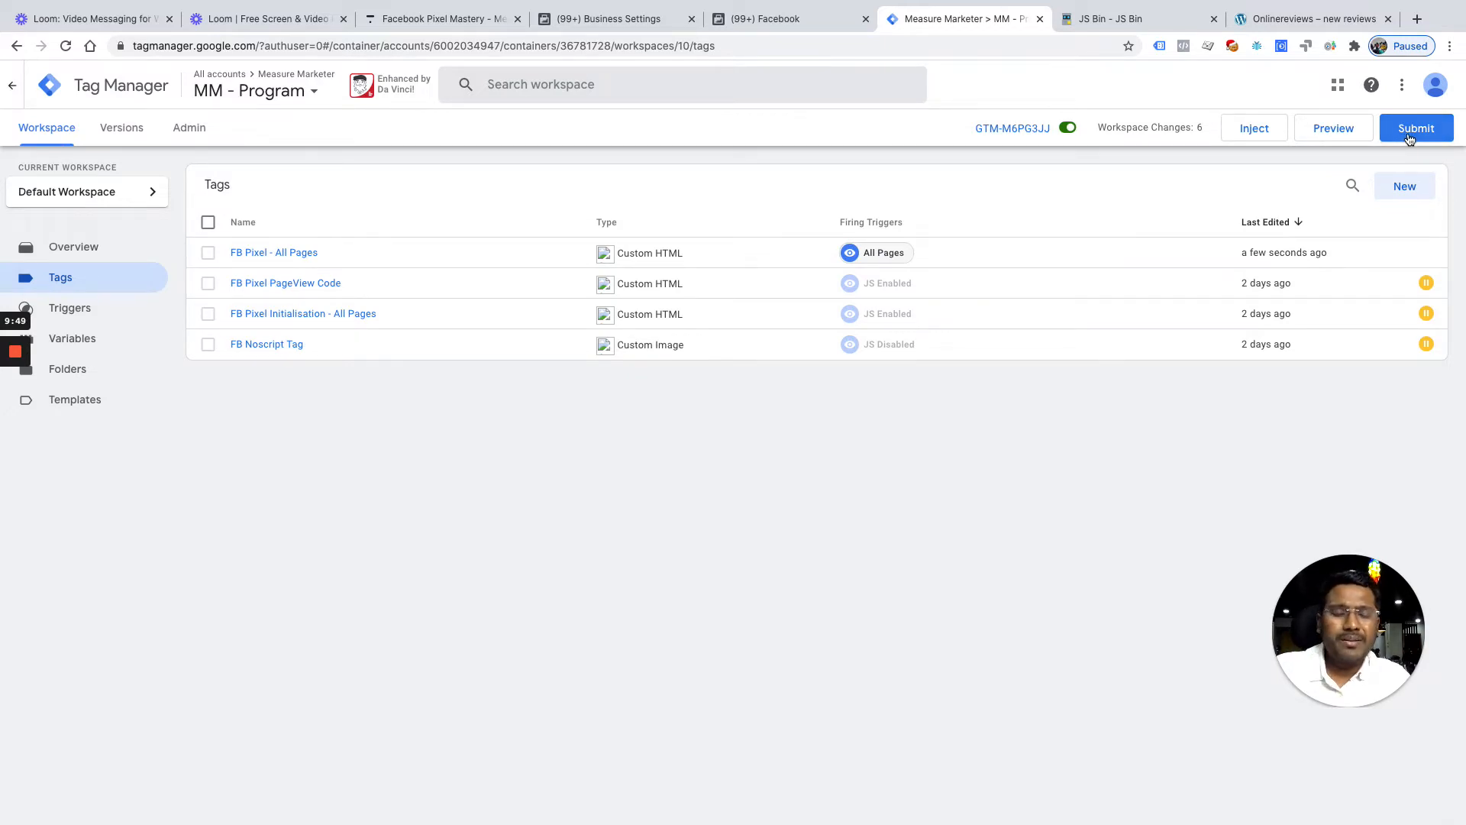
{"action": "key", "text": "ctrl+Up"}
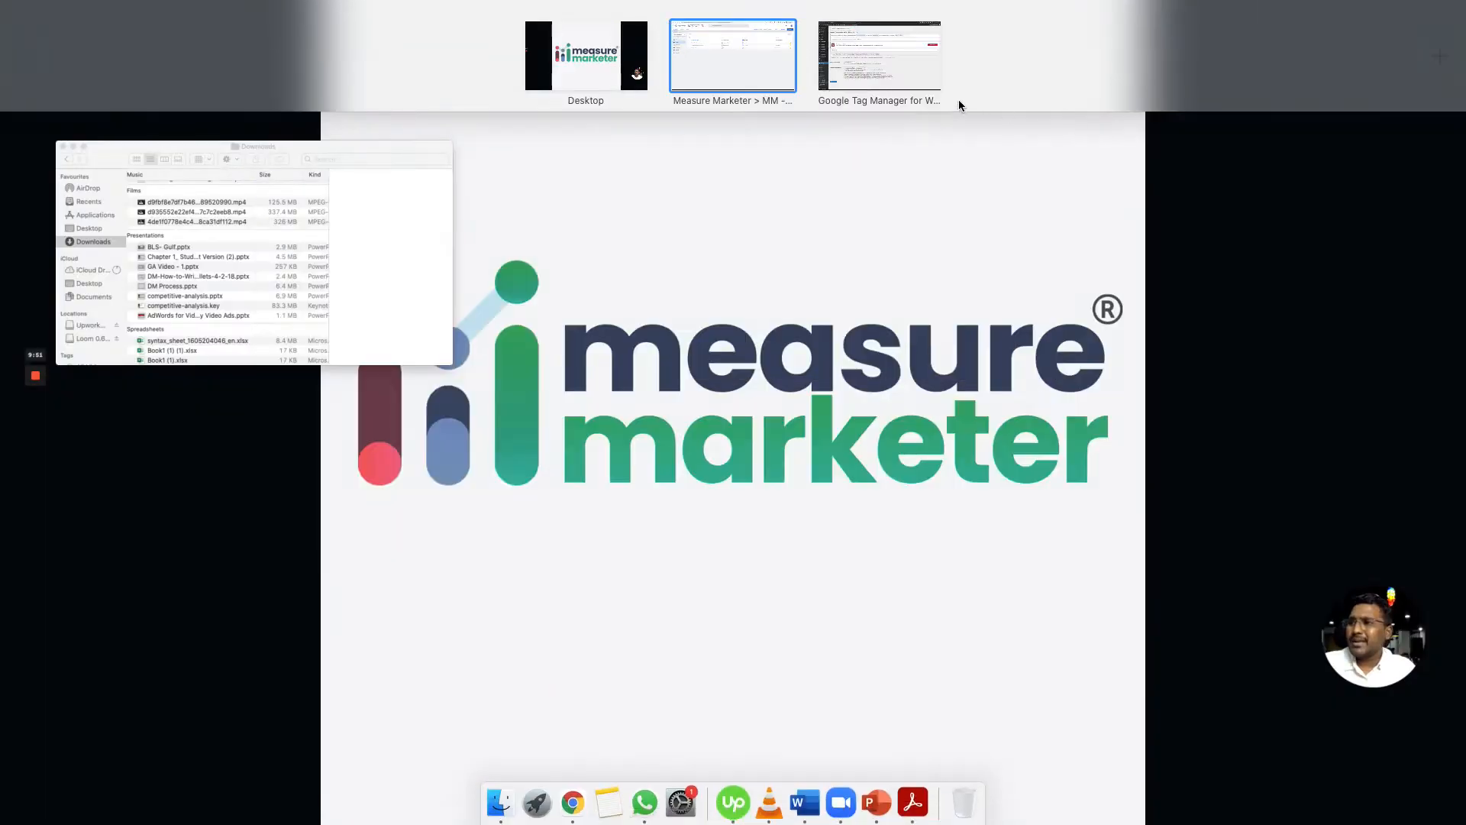
{"action": "left_click", "coordinate": [888, 70]}
{"action": "key", "text": "ctrl+Up"}
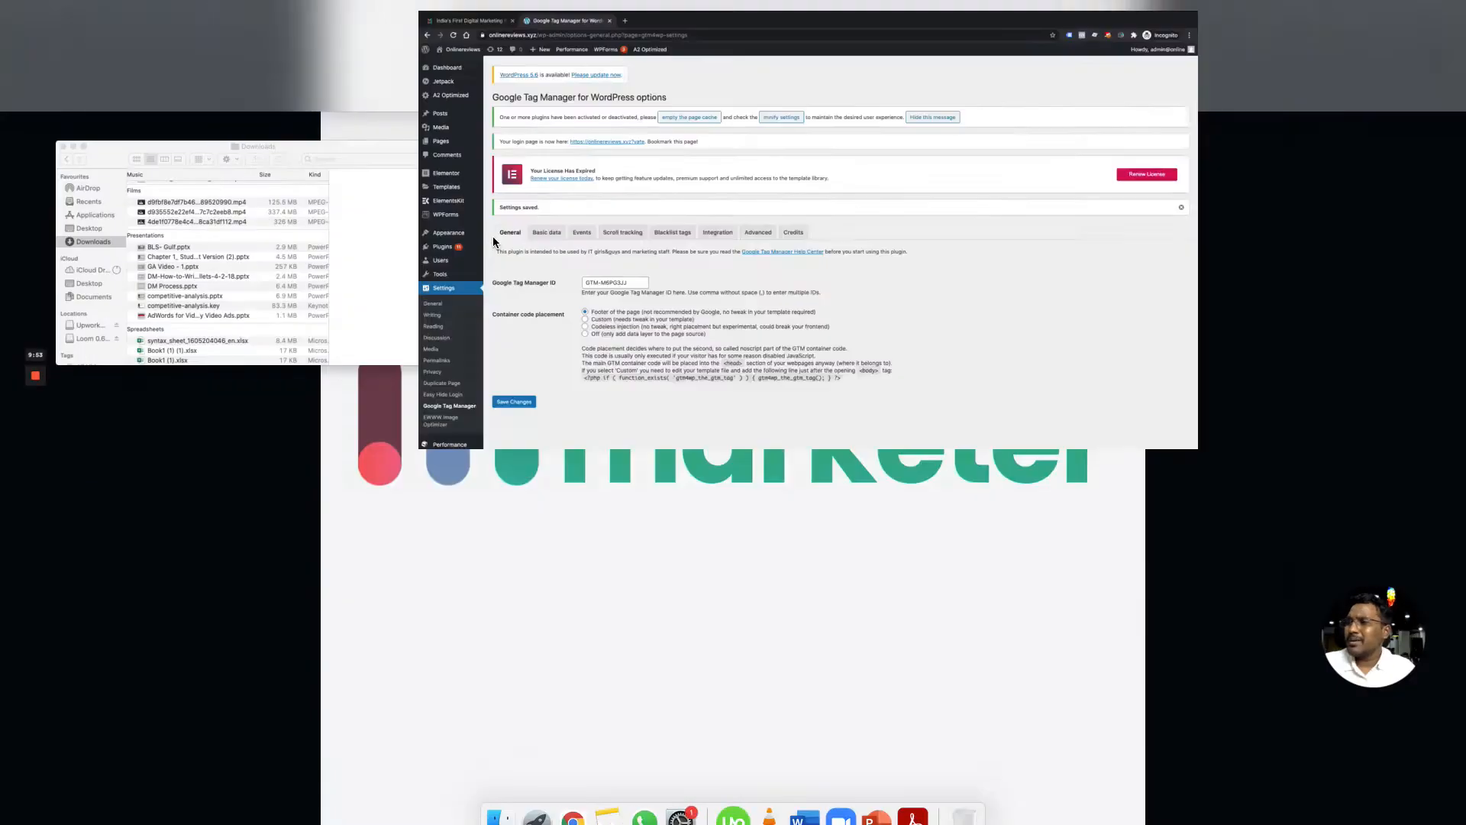
{"action": "left_click", "coordinate": [717, 29]}
{"action": "left_click", "coordinate": [1277, 20]}
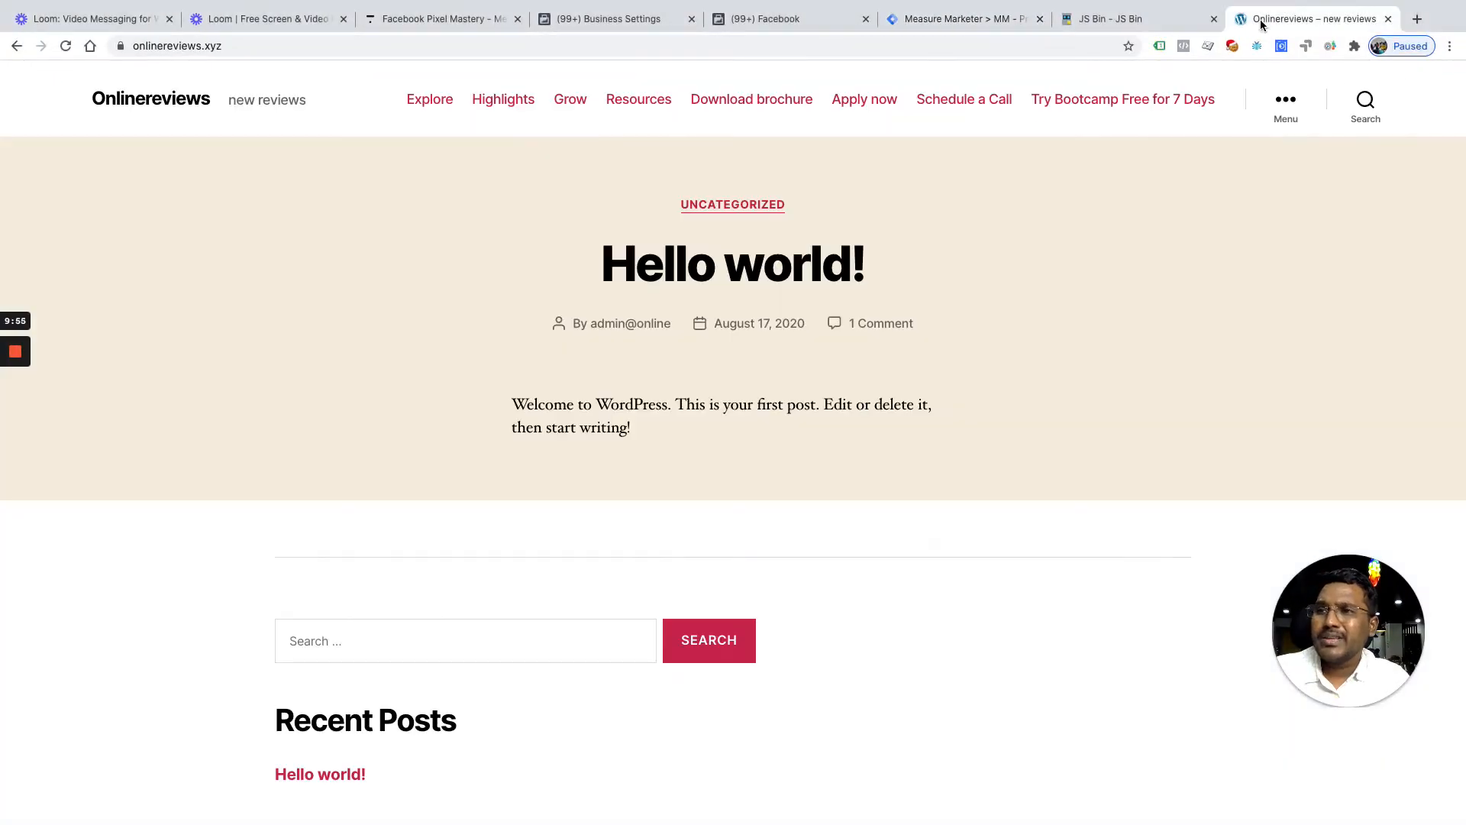
{"action": "left_click", "coordinate": [1159, 46]}
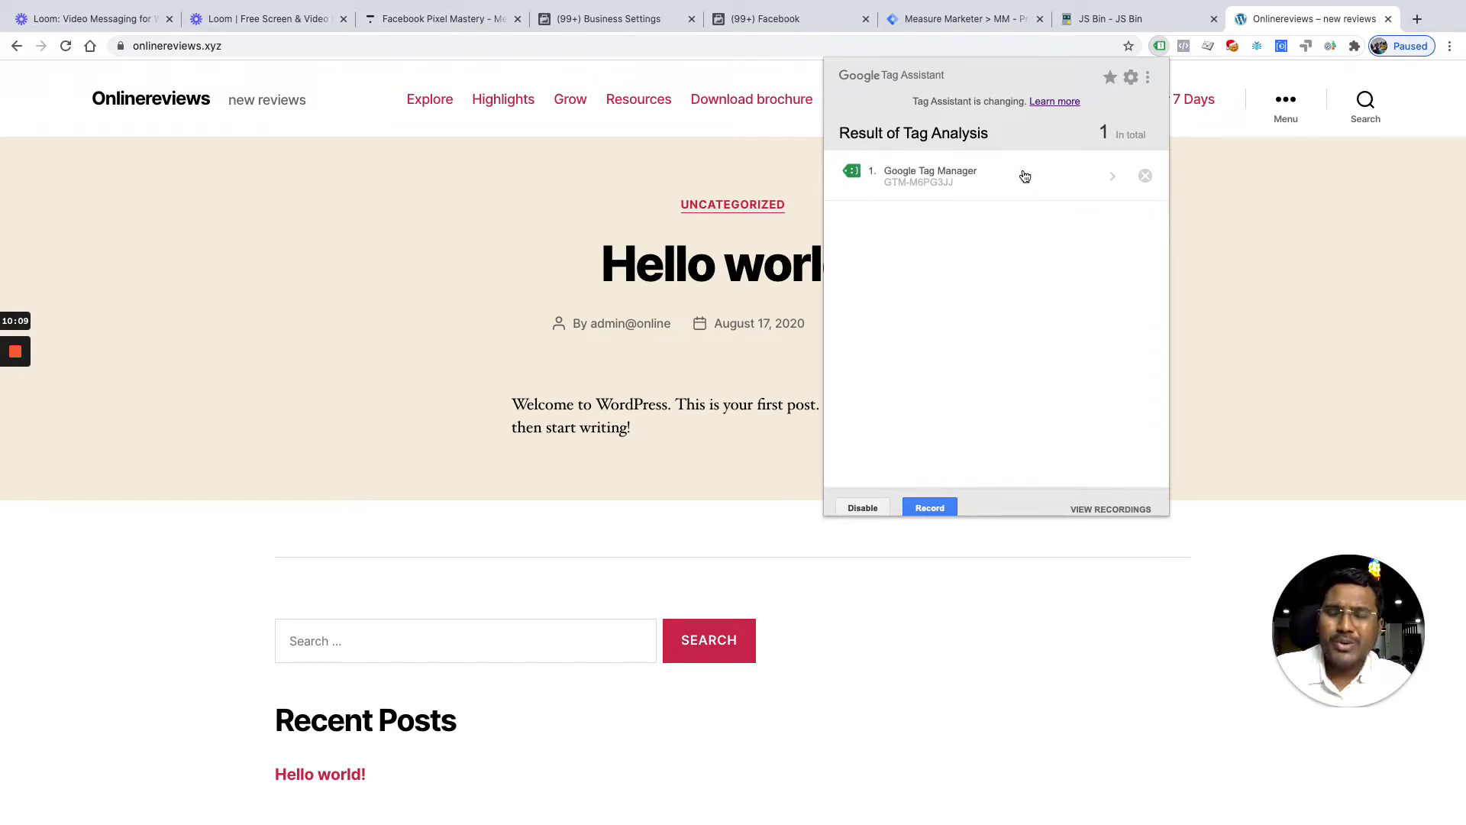
{"action": "left_click", "coordinate": [963, 25]}
{"action": "left_click", "coordinate": [963, 24]}
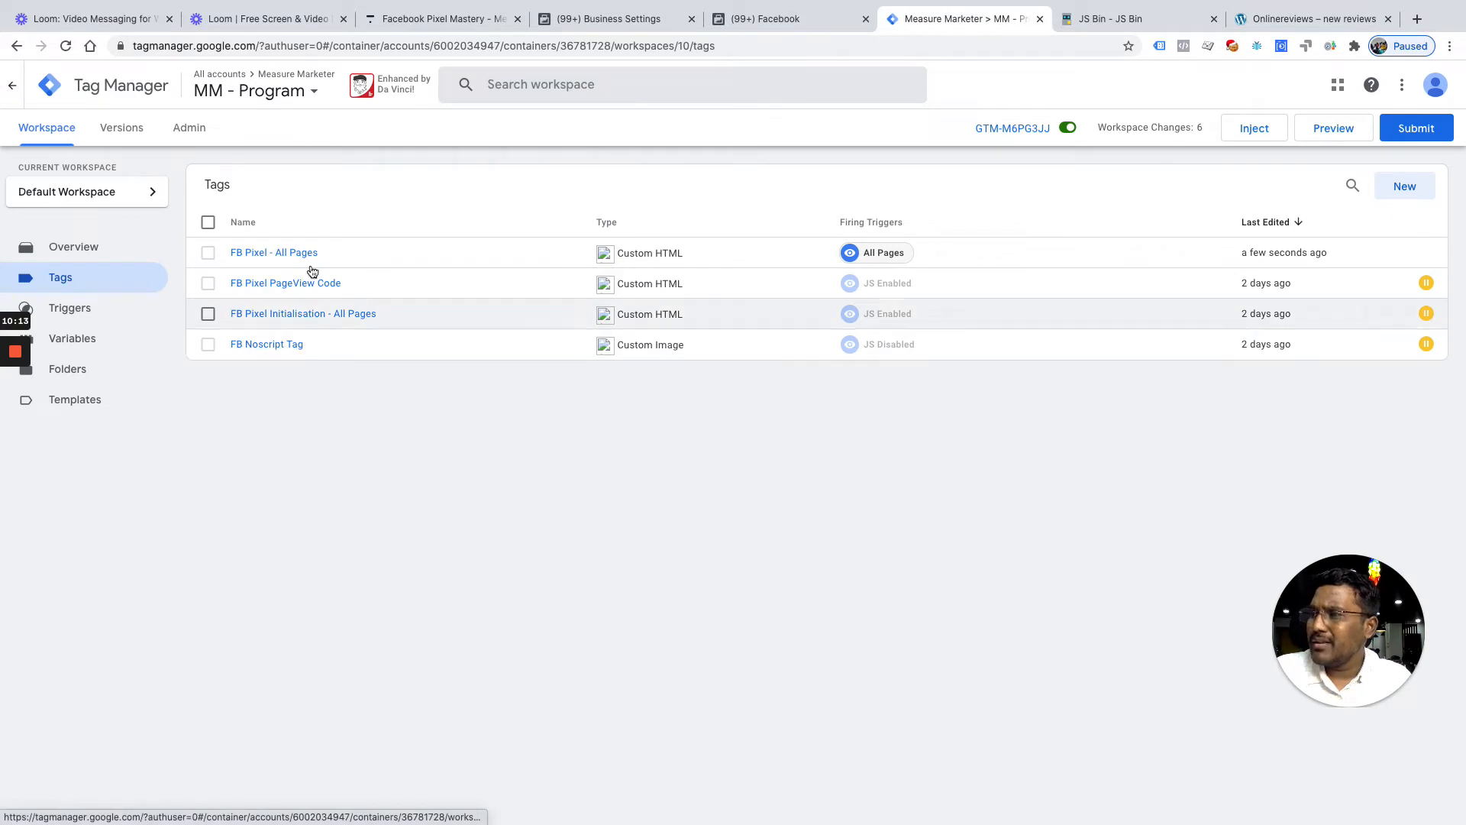
{"action": "left_click", "coordinate": [289, 260]}
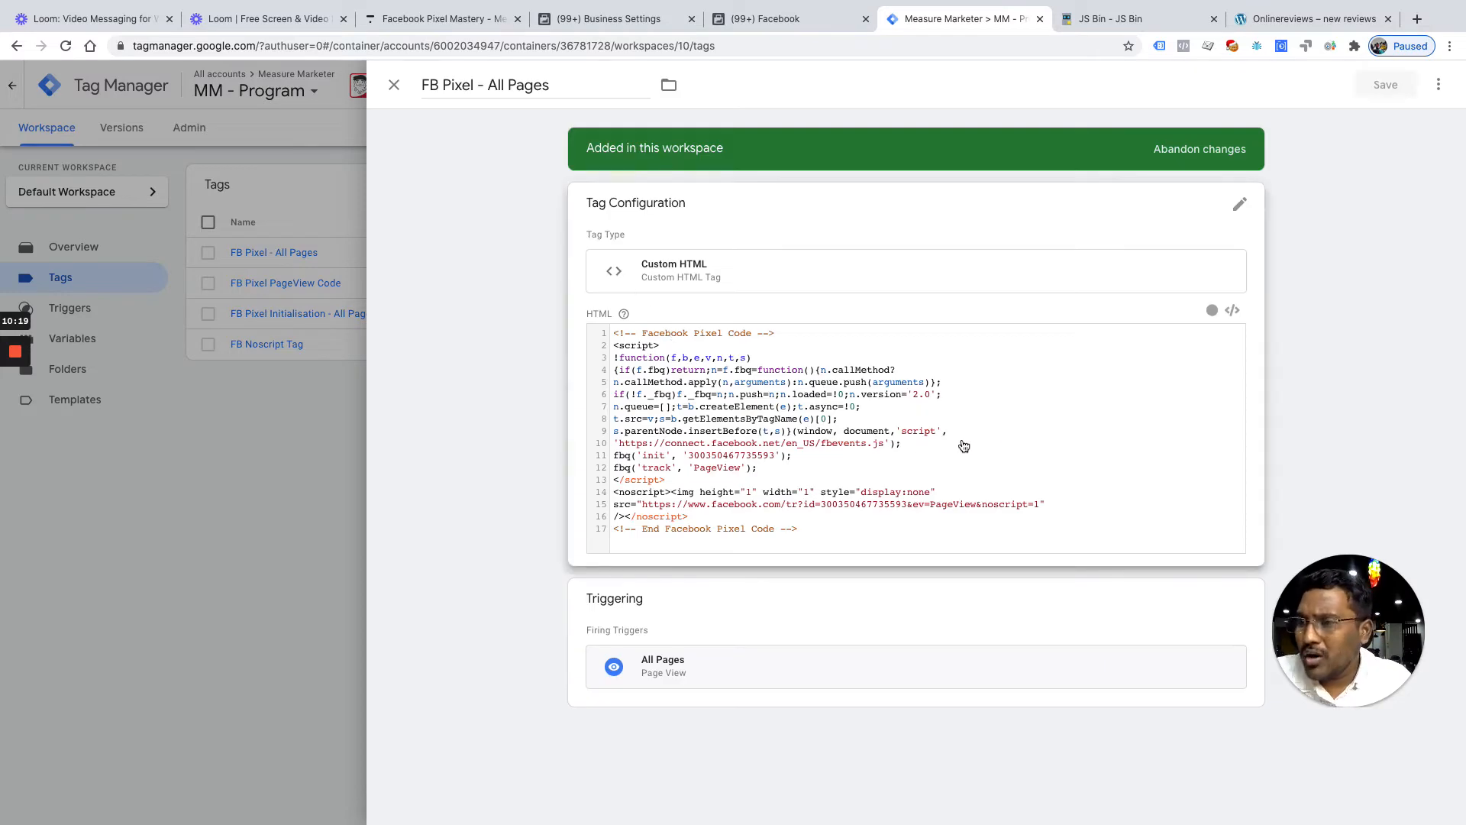
{"action": "scroll", "coordinate": [993, 445], "scroll_direction": "up", "scroll_amount": 5}
{"action": "scroll", "coordinate": [726, 549], "scroll_direction": "down", "scroll_amount": 2}
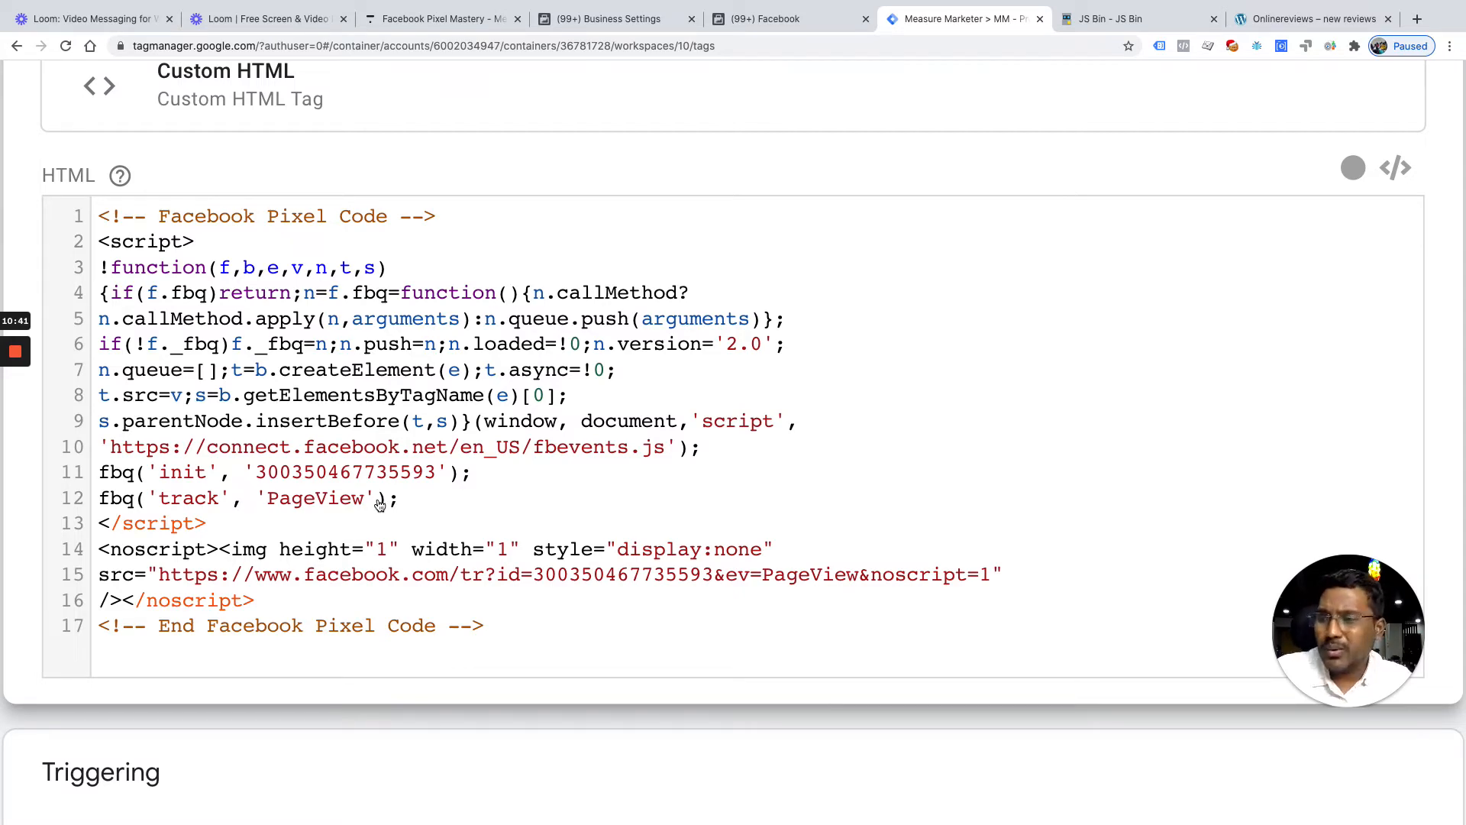
{"action": "scroll", "coordinate": [915, 446], "scroll_direction": "down", "scroll_amount": 1}
{"action": "scroll", "coordinate": [914, 447], "scroll_direction": "down", "scroll_amount": 3}
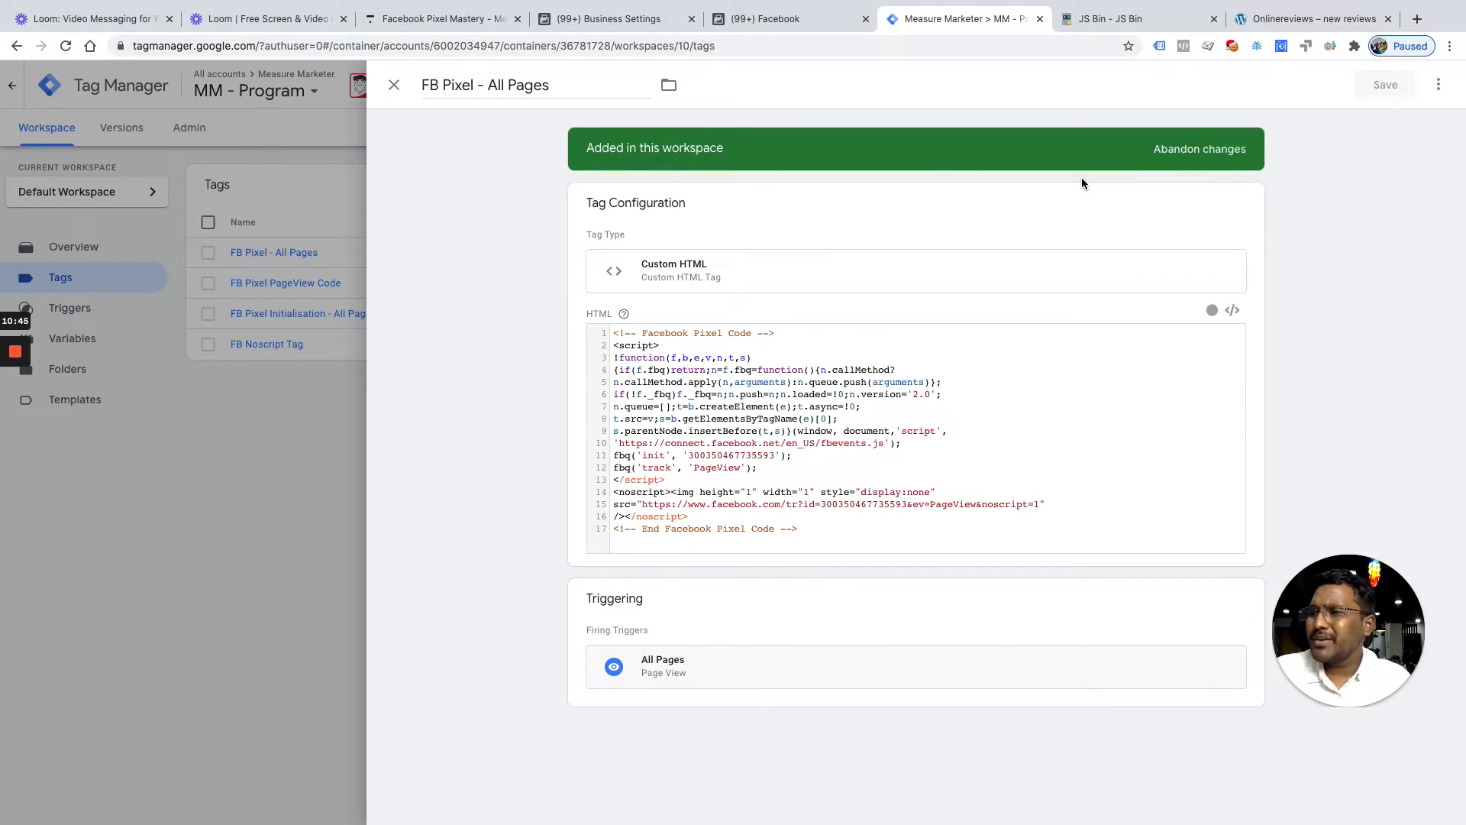
{"action": "left_click", "coordinate": [394, 87]}
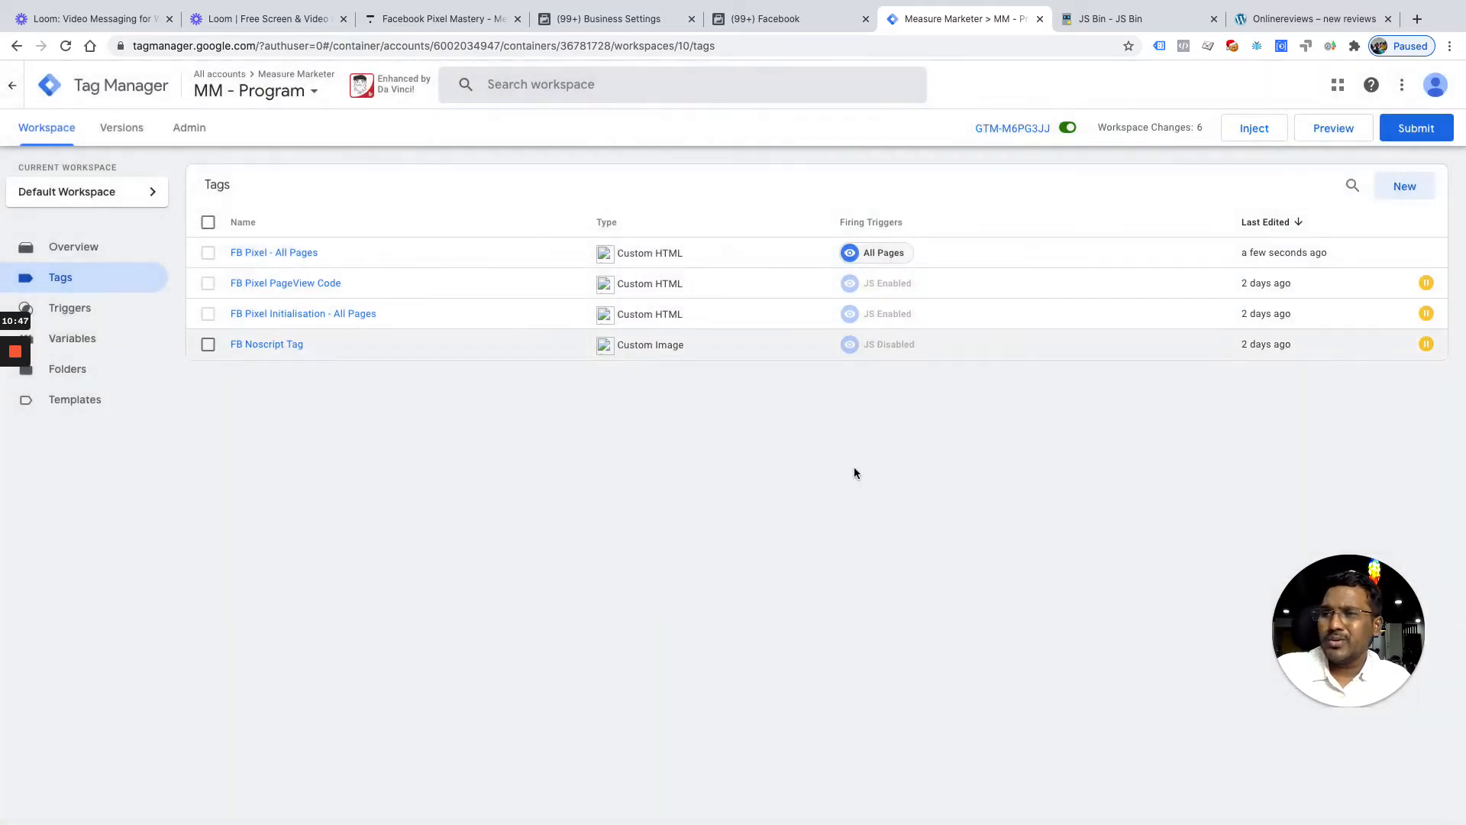
Submit and publish the workspace changes live as Version 10 without a version name
{"action": "left_click", "coordinate": [1441, 132]}
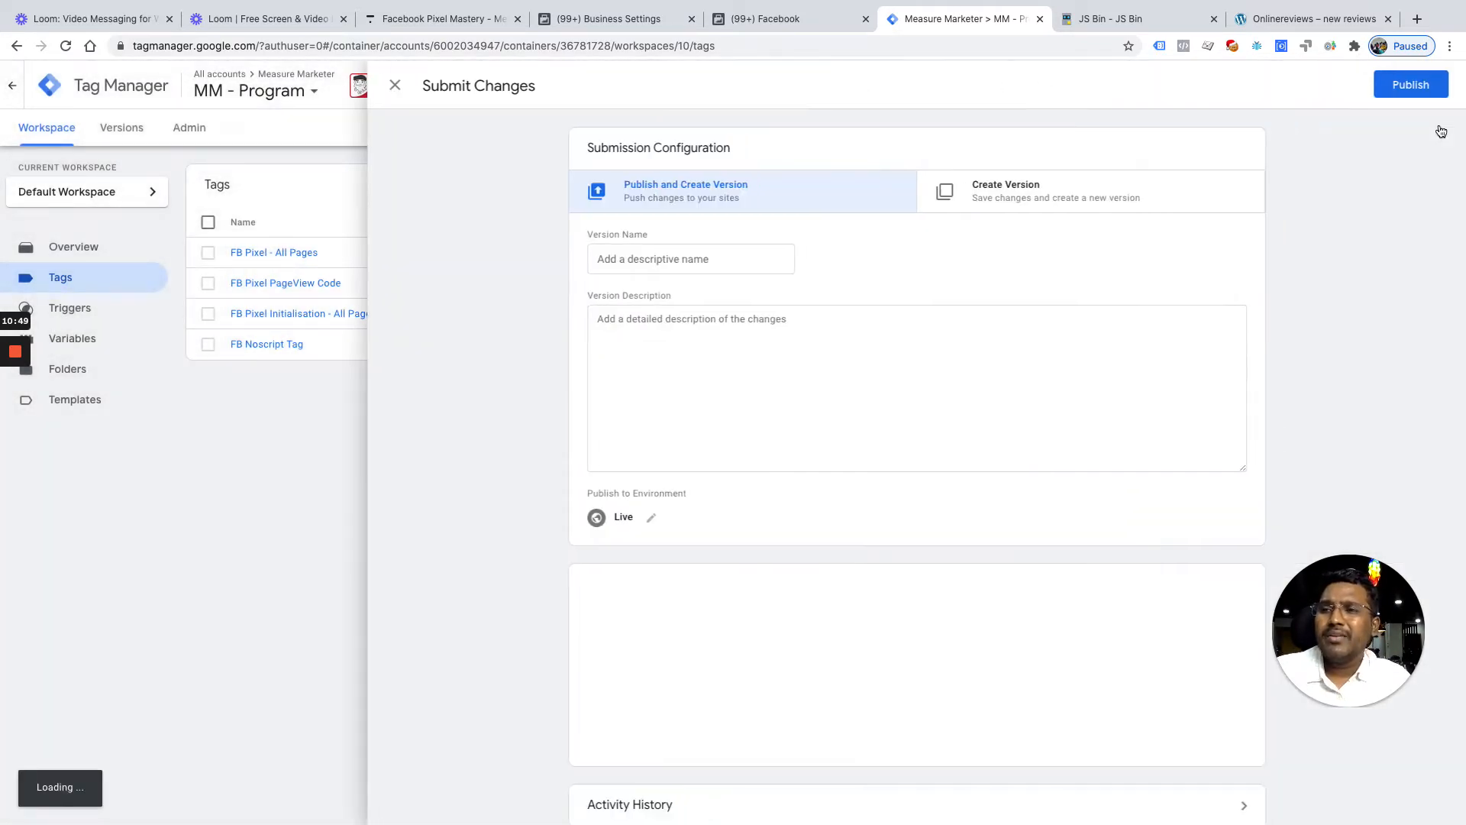
{"action": "left_click", "coordinate": [1400, 84]}
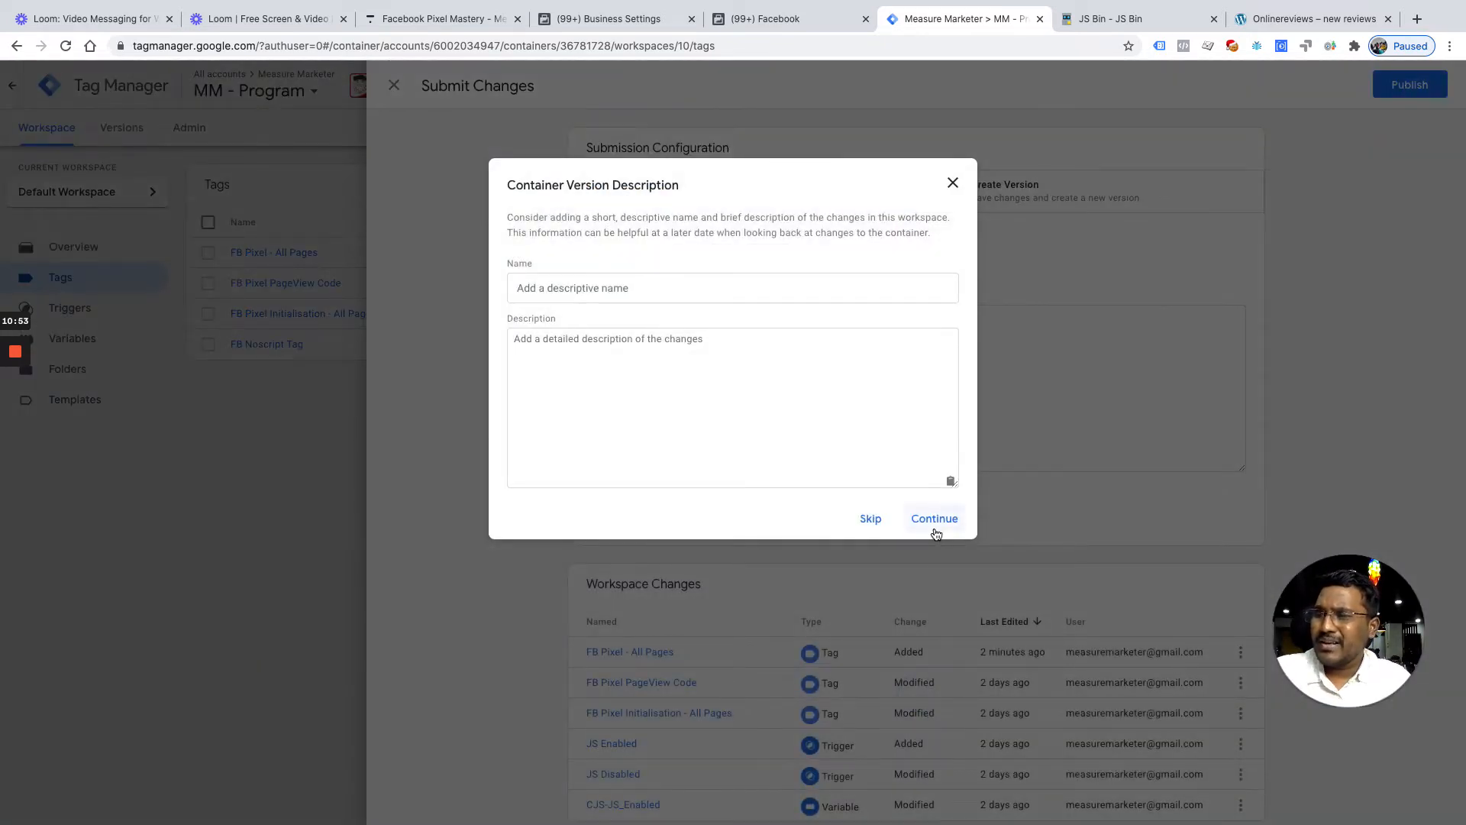
{"action": "left_click", "coordinate": [933, 523]}
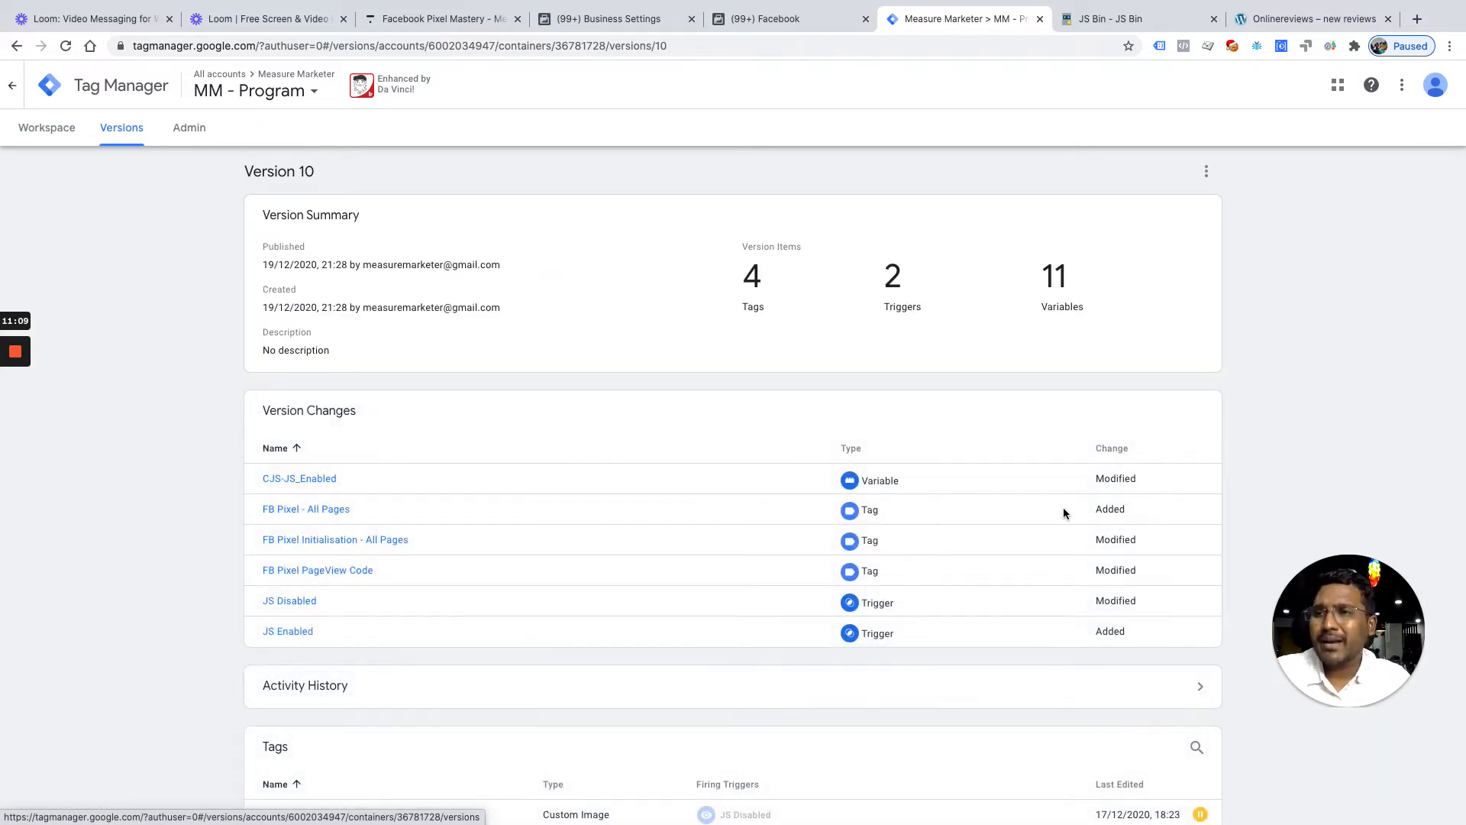
{"action": "left_click", "coordinate": [39, 130]}
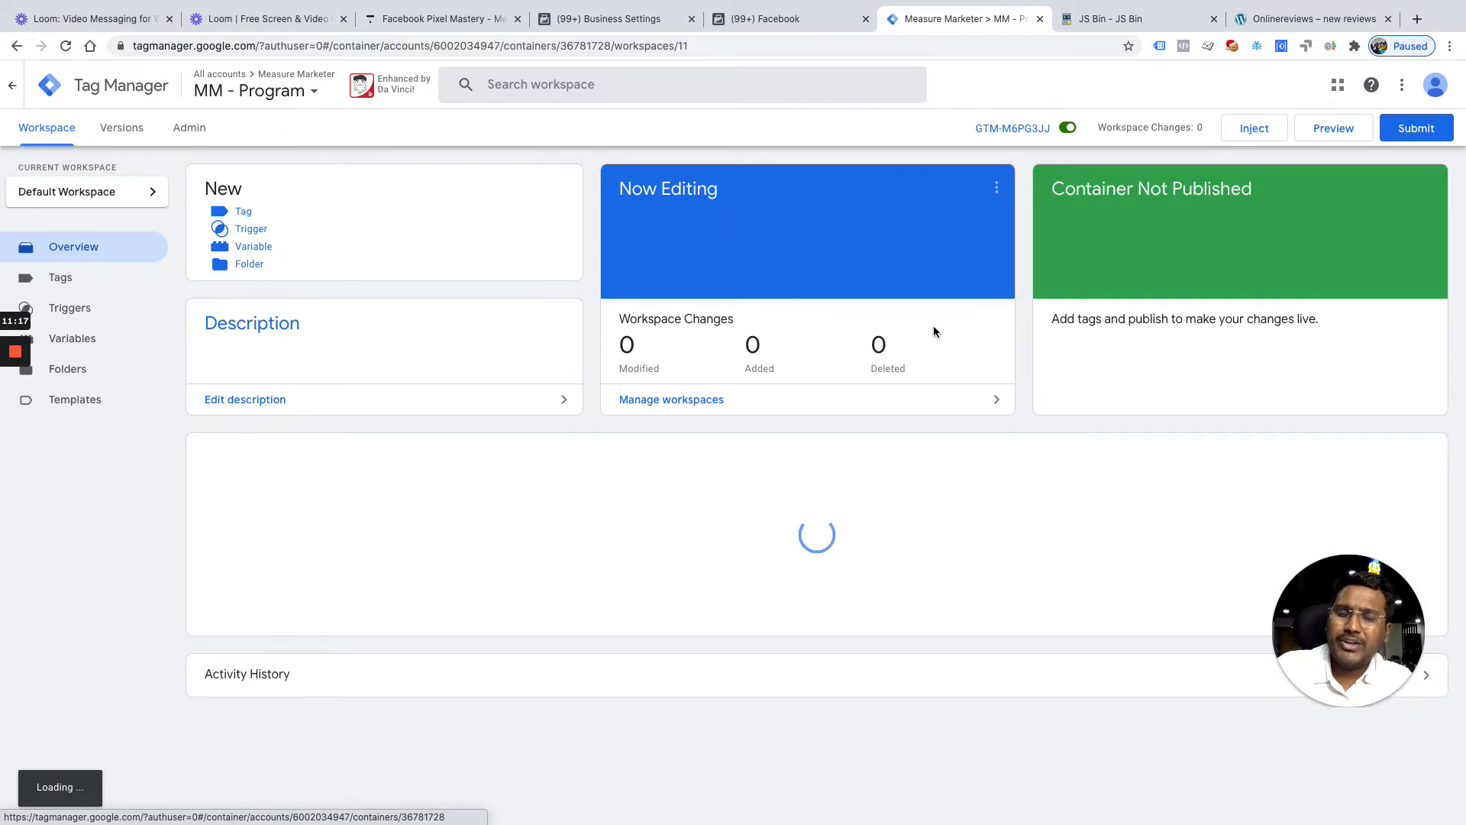
Reload the onlinereviews.xyz test site in its tab
{"action": "left_click", "coordinate": [1295, 19]}
{"action": "left_click", "coordinate": [830, 42]}
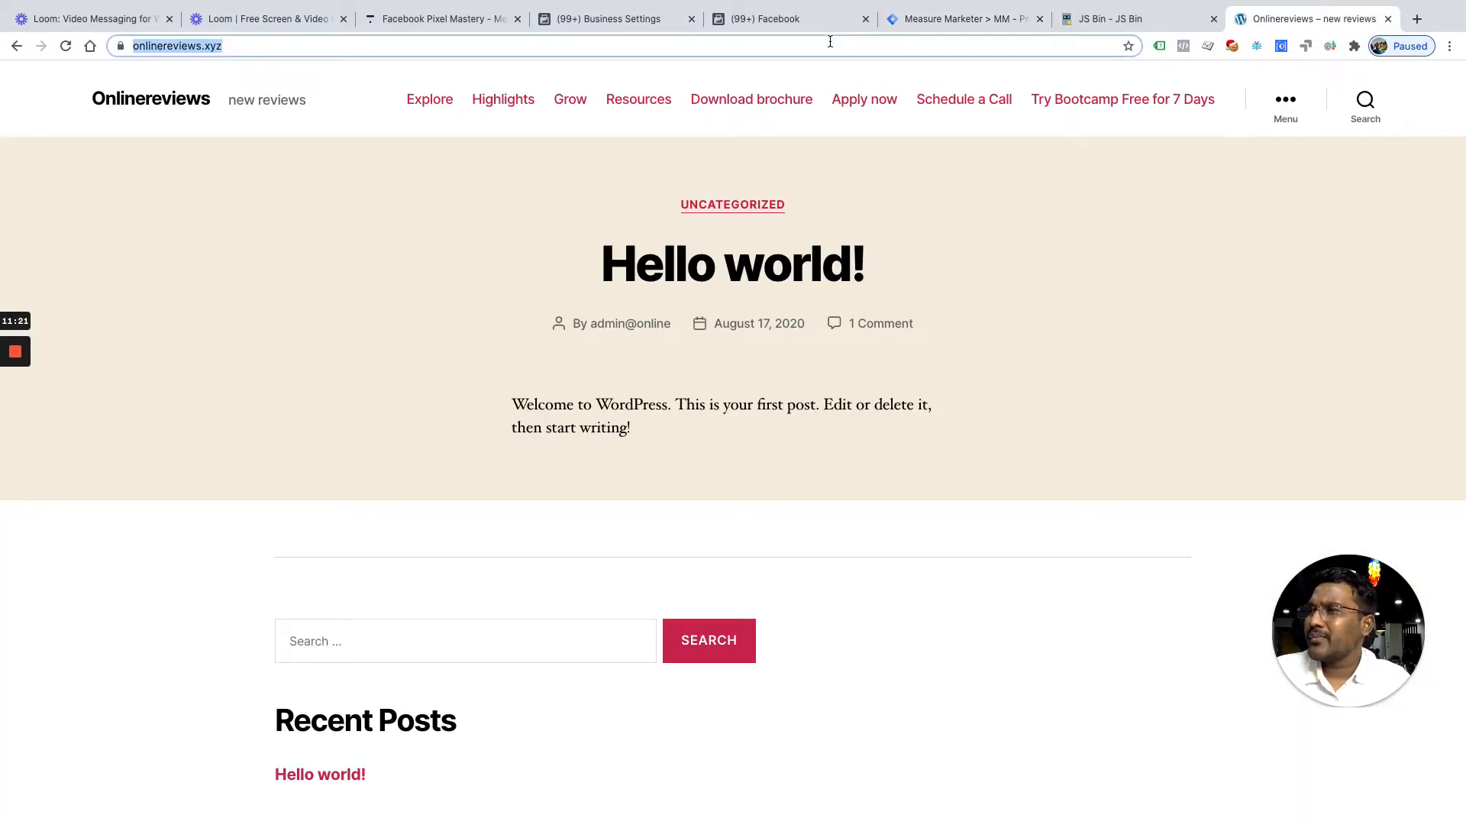
{"action": "key", "text": "Return"}
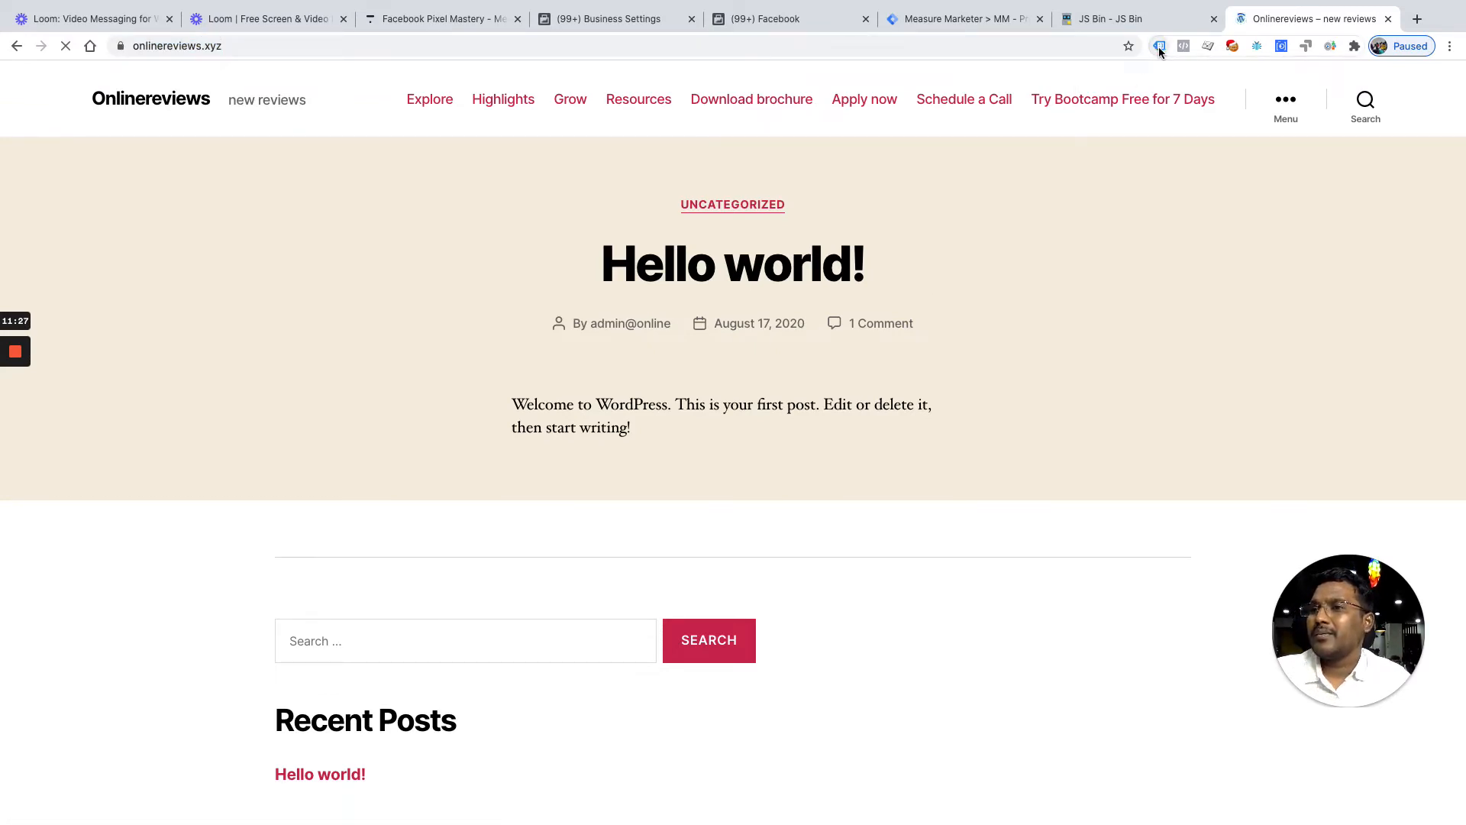
Check which tags and Facebook pixels fire on the test site, then reload it
{"action": "left_click", "coordinate": [1157, 47]}
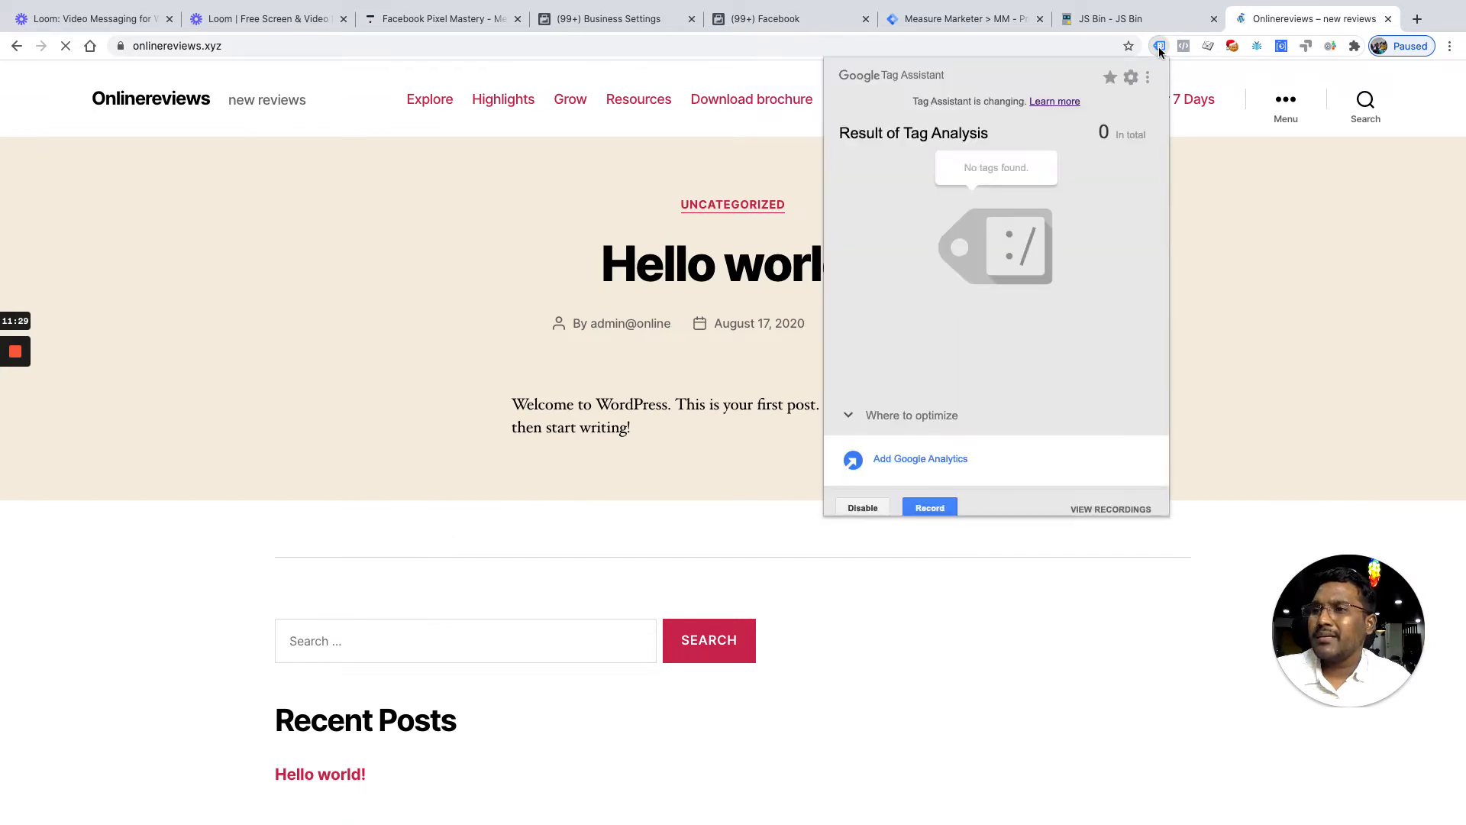
{"action": "left_click", "coordinate": [1249, 340]}
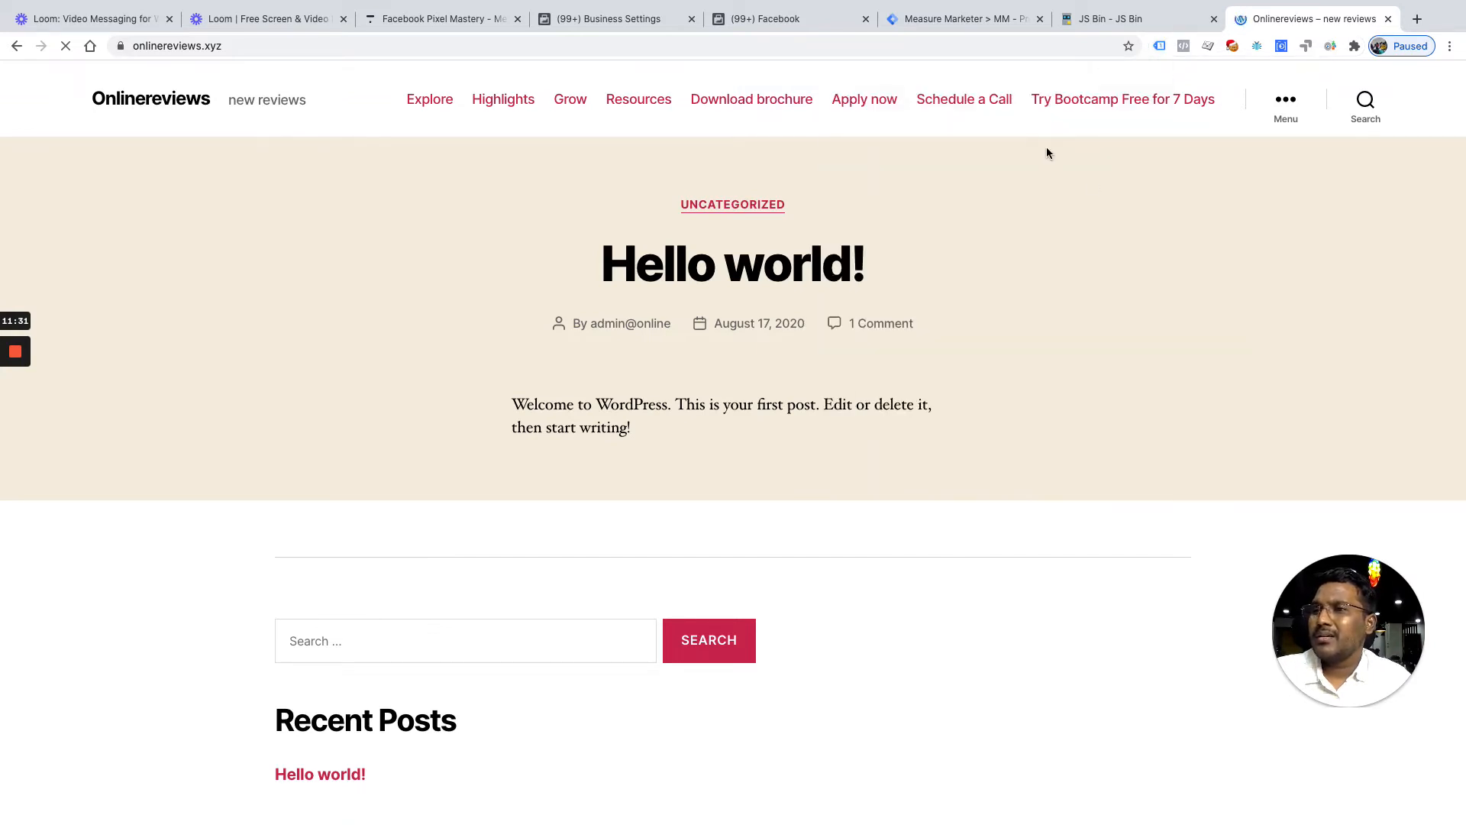
{"action": "left_click", "coordinate": [1162, 47]}
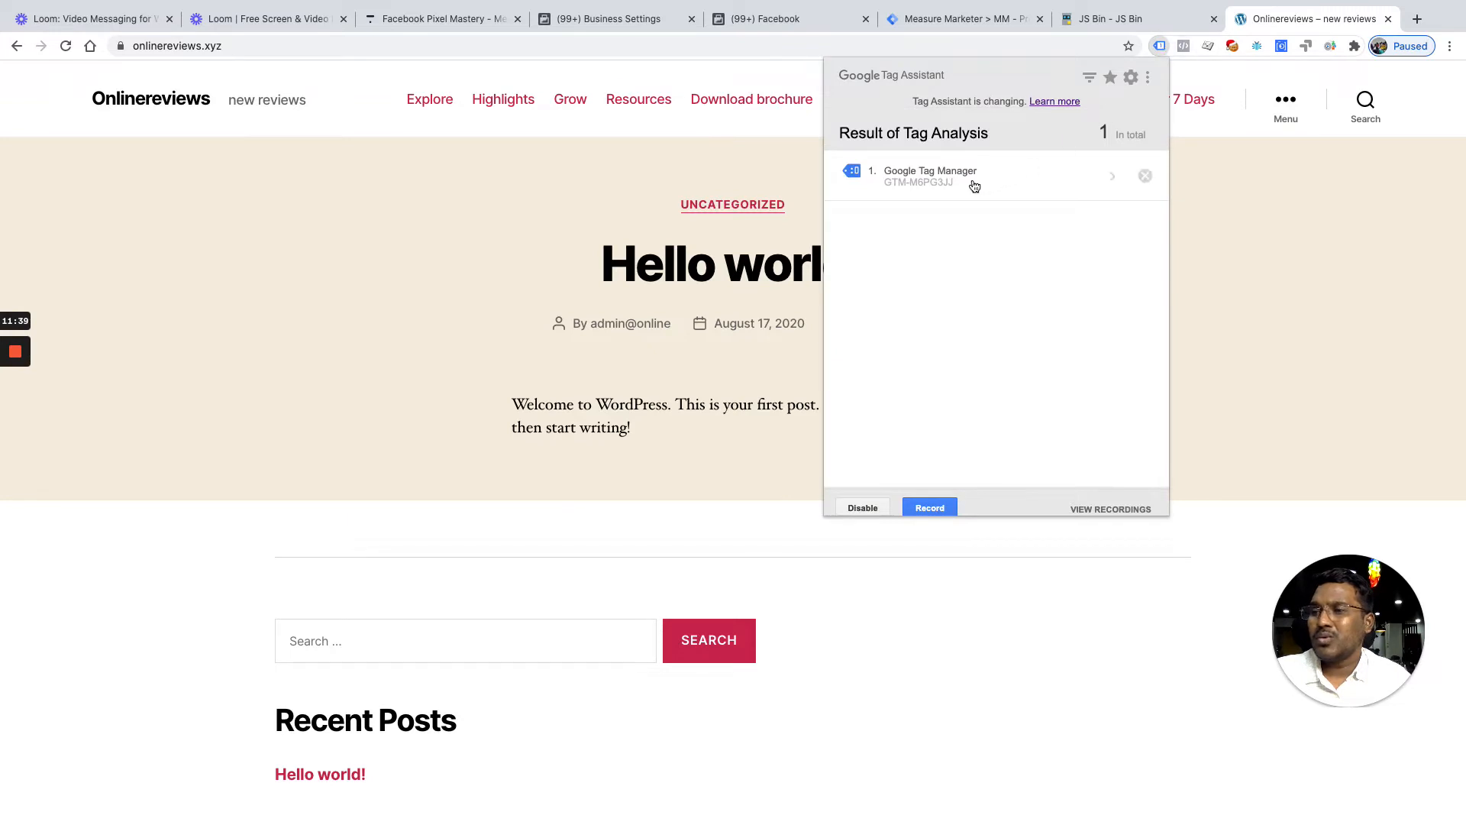
{"action": "left_click", "coordinate": [1213, 180]}
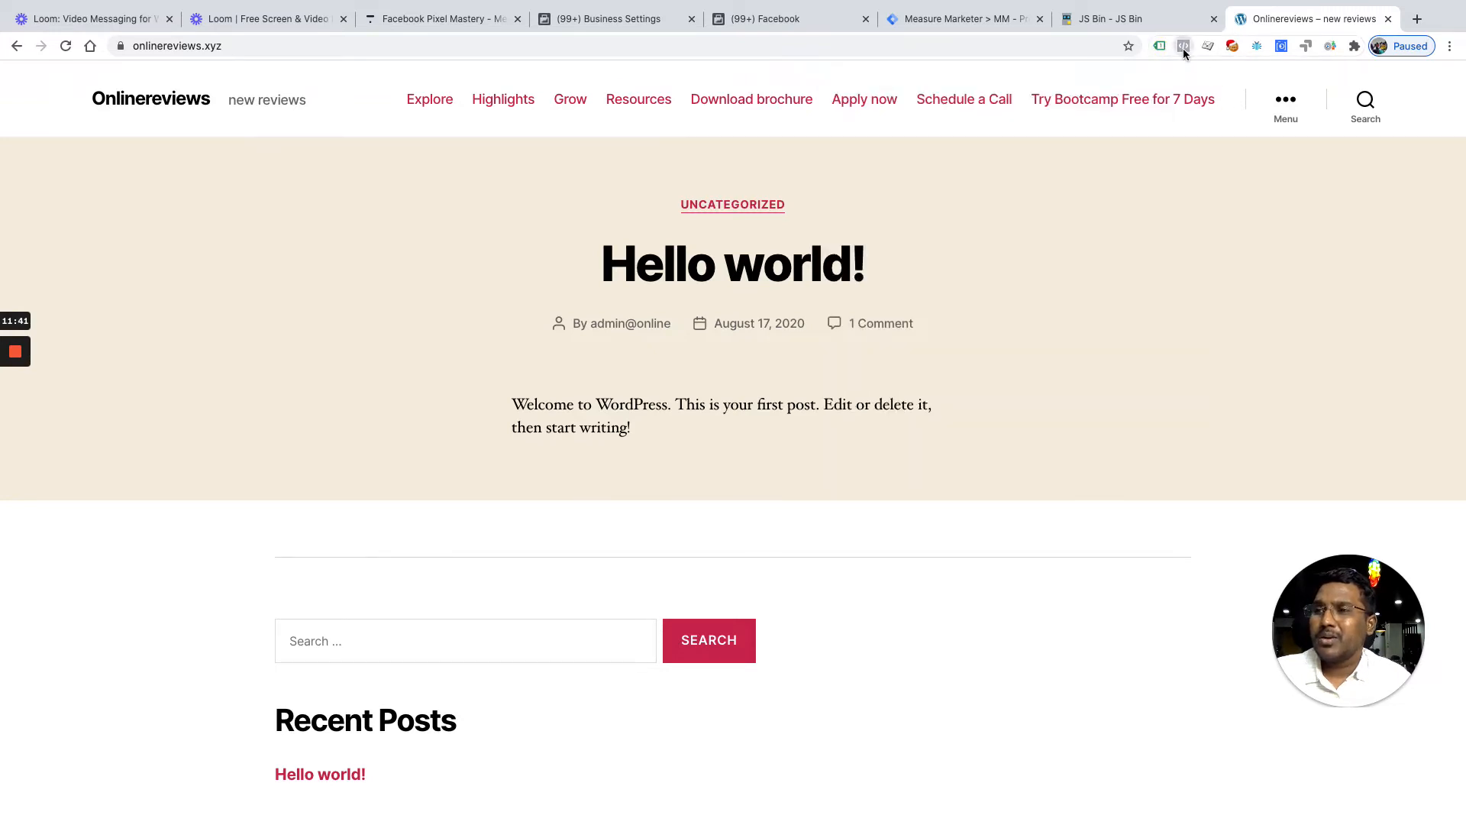
{"action": "left_click", "coordinate": [1184, 49]}
{"action": "left_click", "coordinate": [1244, 173]}
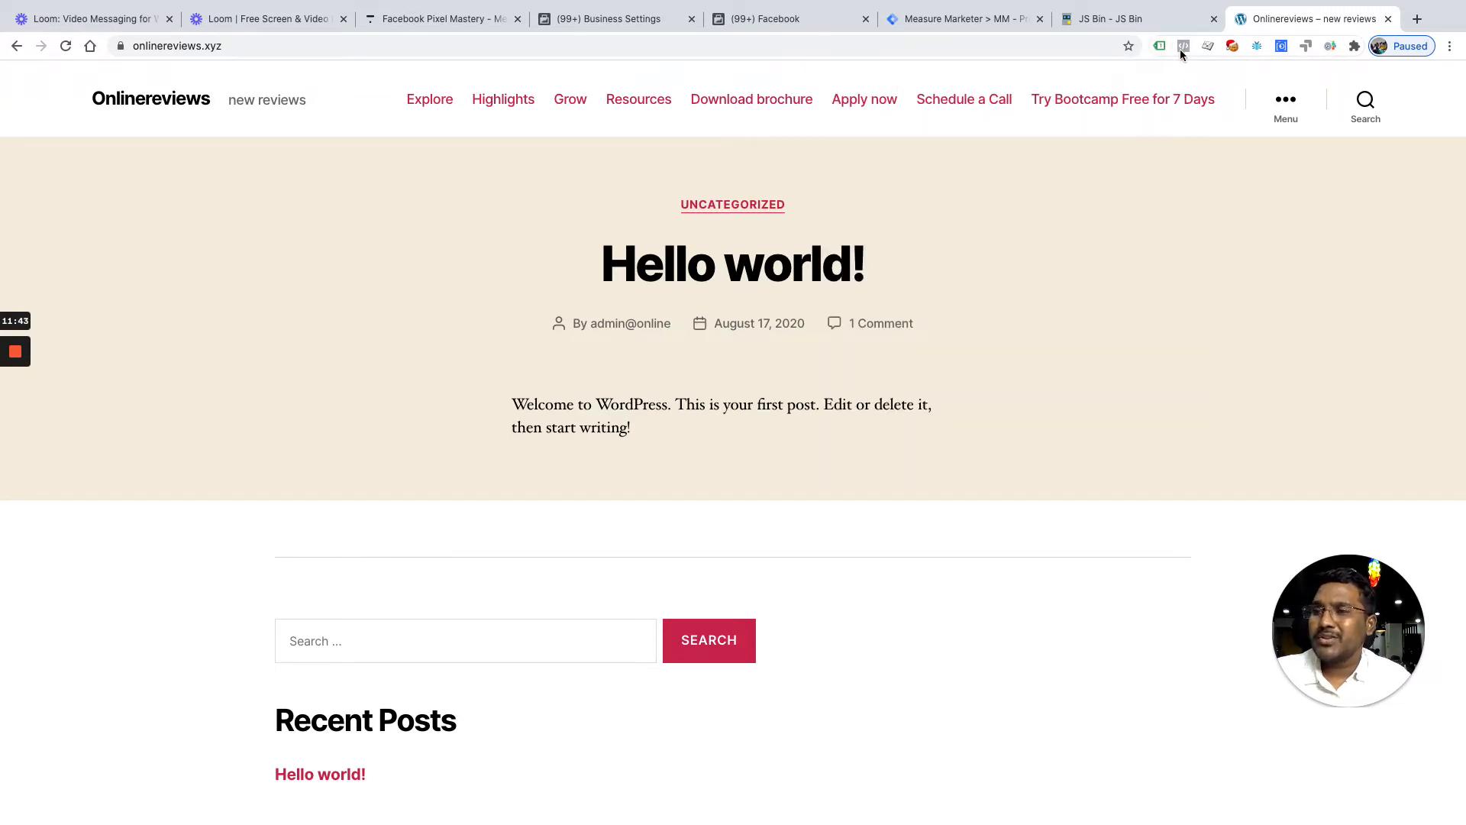
{"action": "left_click", "coordinate": [827, 42]}
{"action": "key", "text": "Return"}
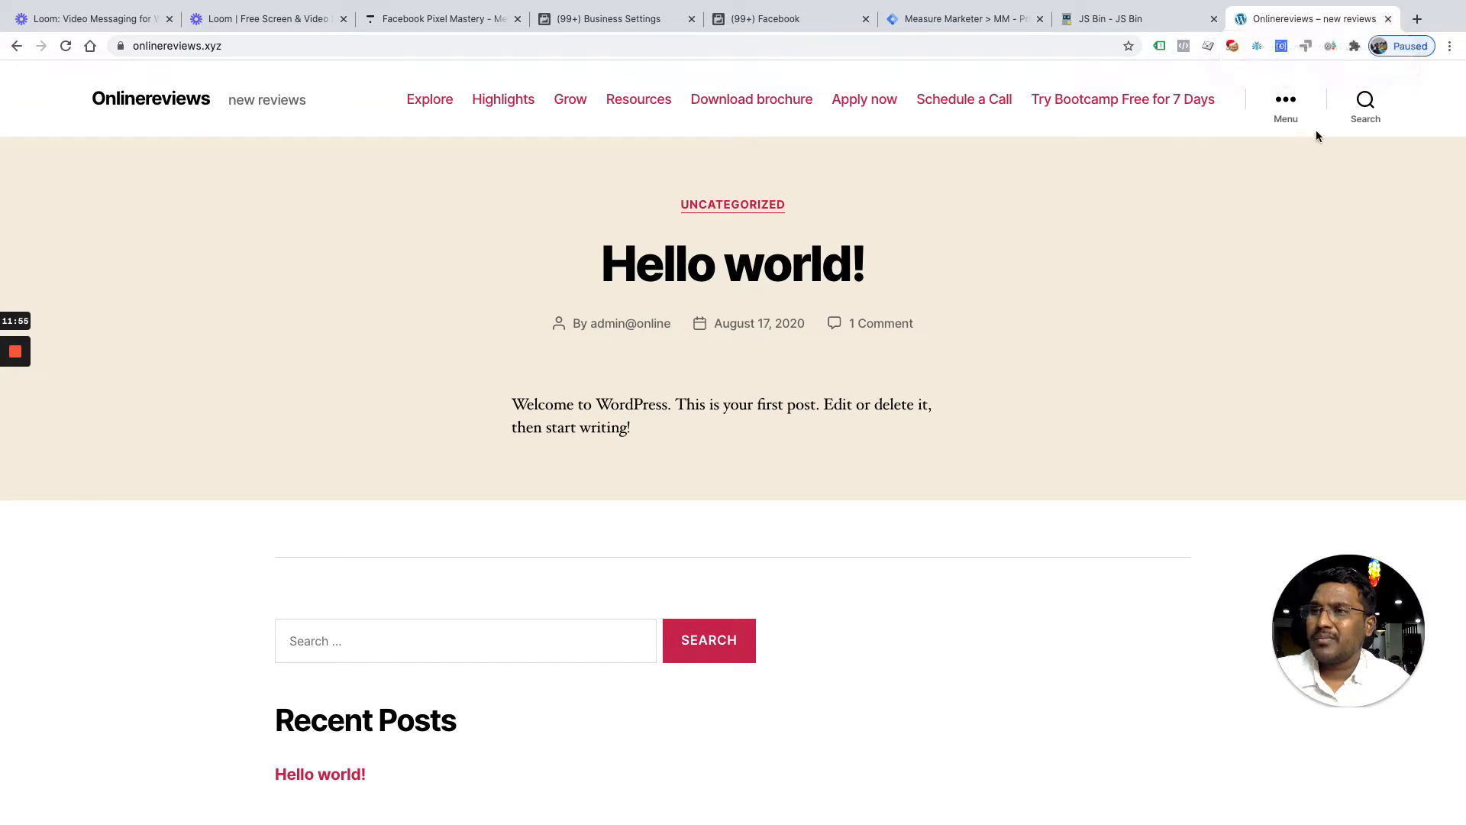
Delete all onlinereviews.xyz cookies and close the test site's tab
{"action": "left_click", "coordinate": [1232, 47]}
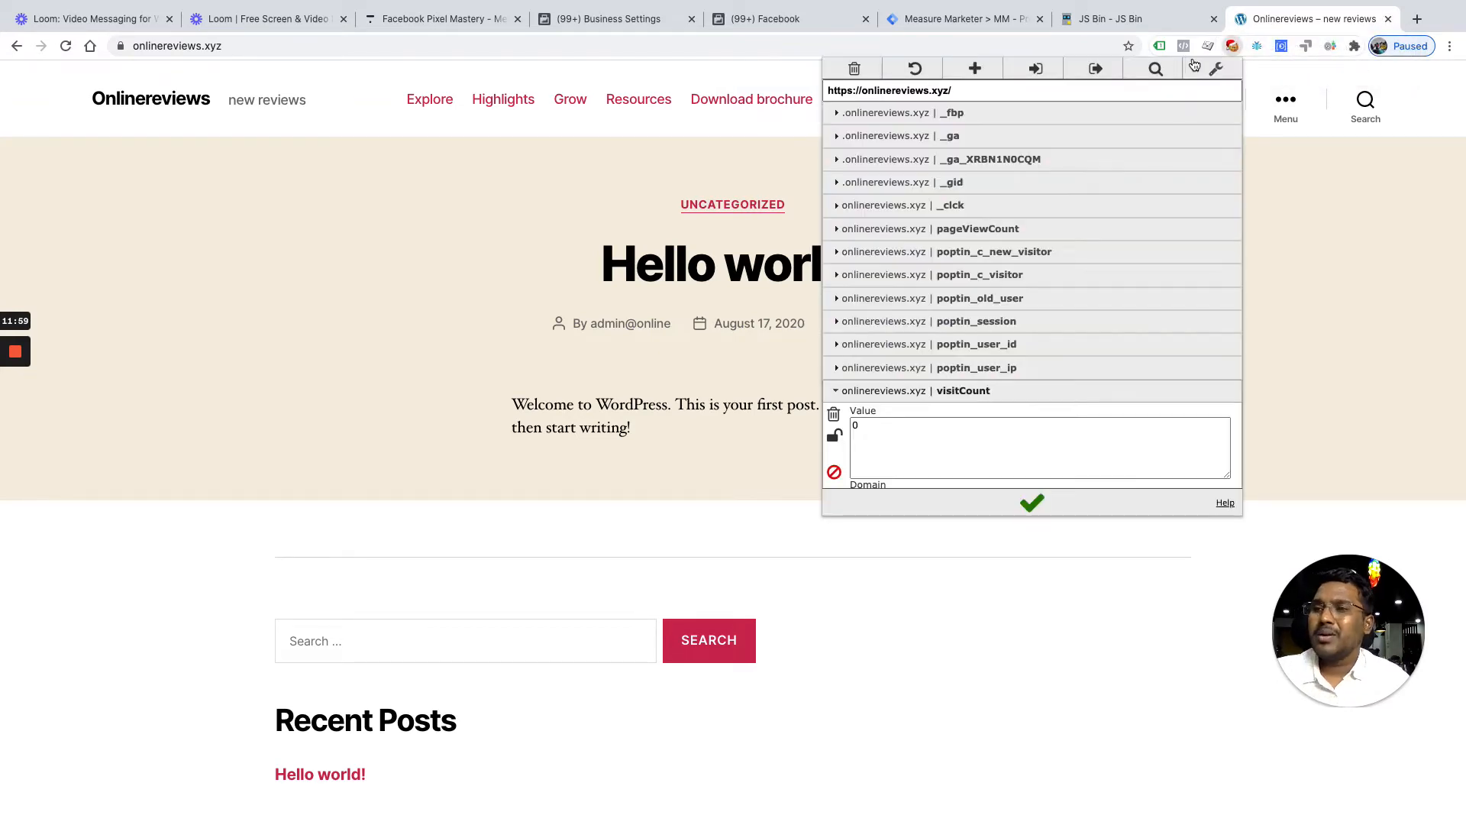
{"action": "left_click", "coordinate": [854, 67]}
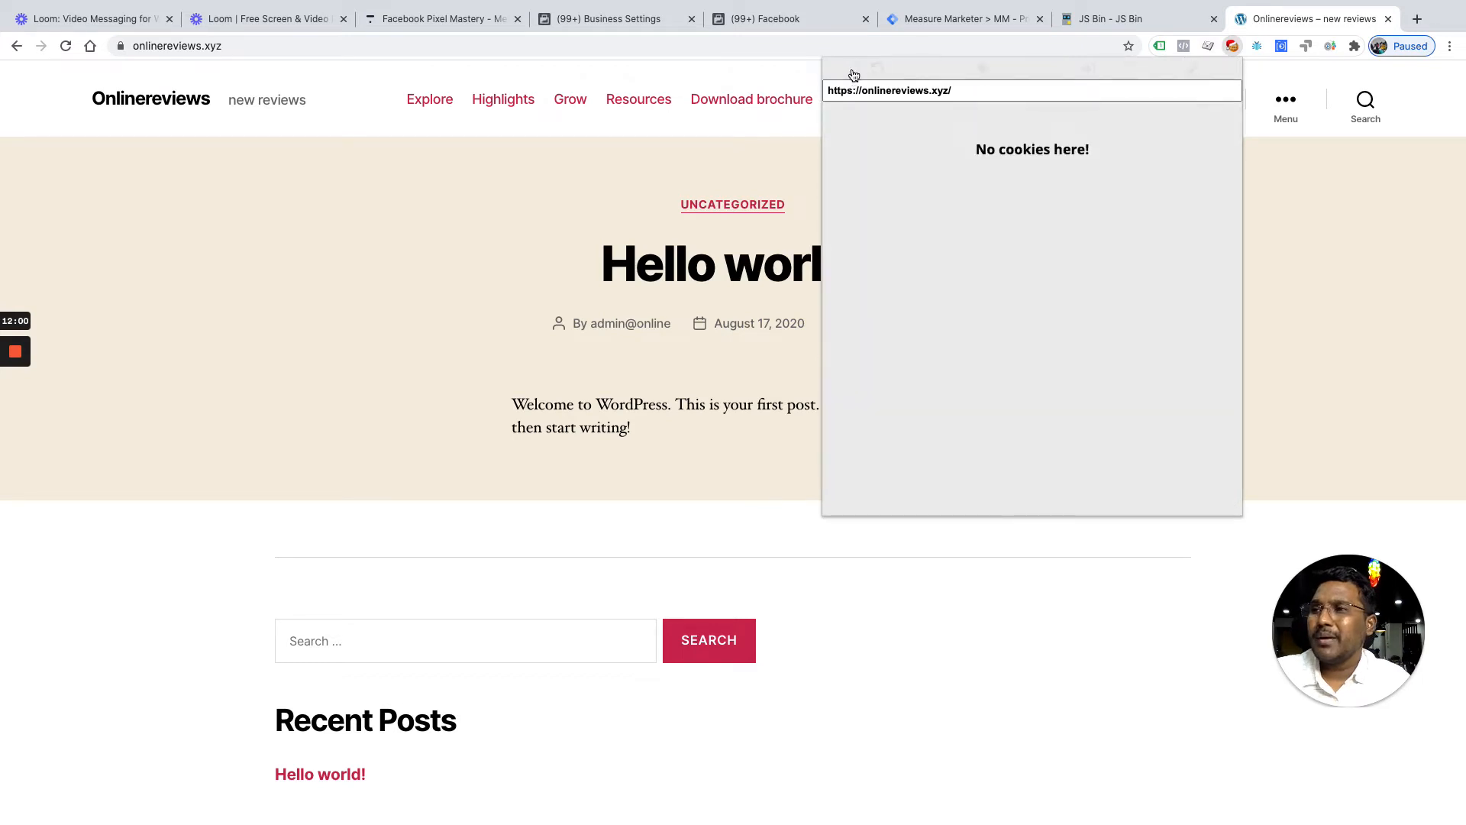
{"action": "left_click", "coordinate": [1269, 248]}
{"action": "left_click", "coordinate": [1388, 19]}
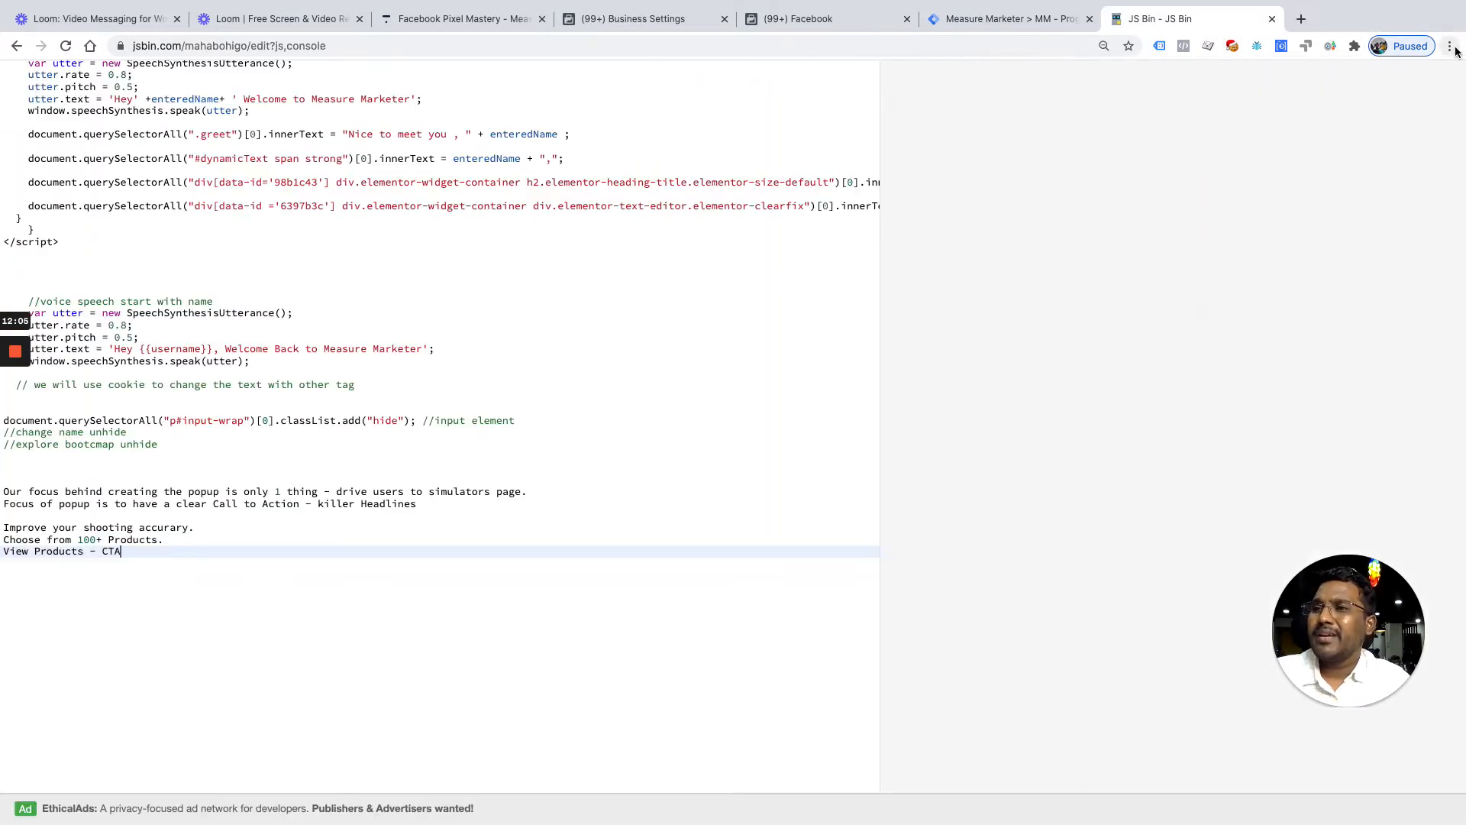
{"action": "left_click", "coordinate": [1449, 46]}
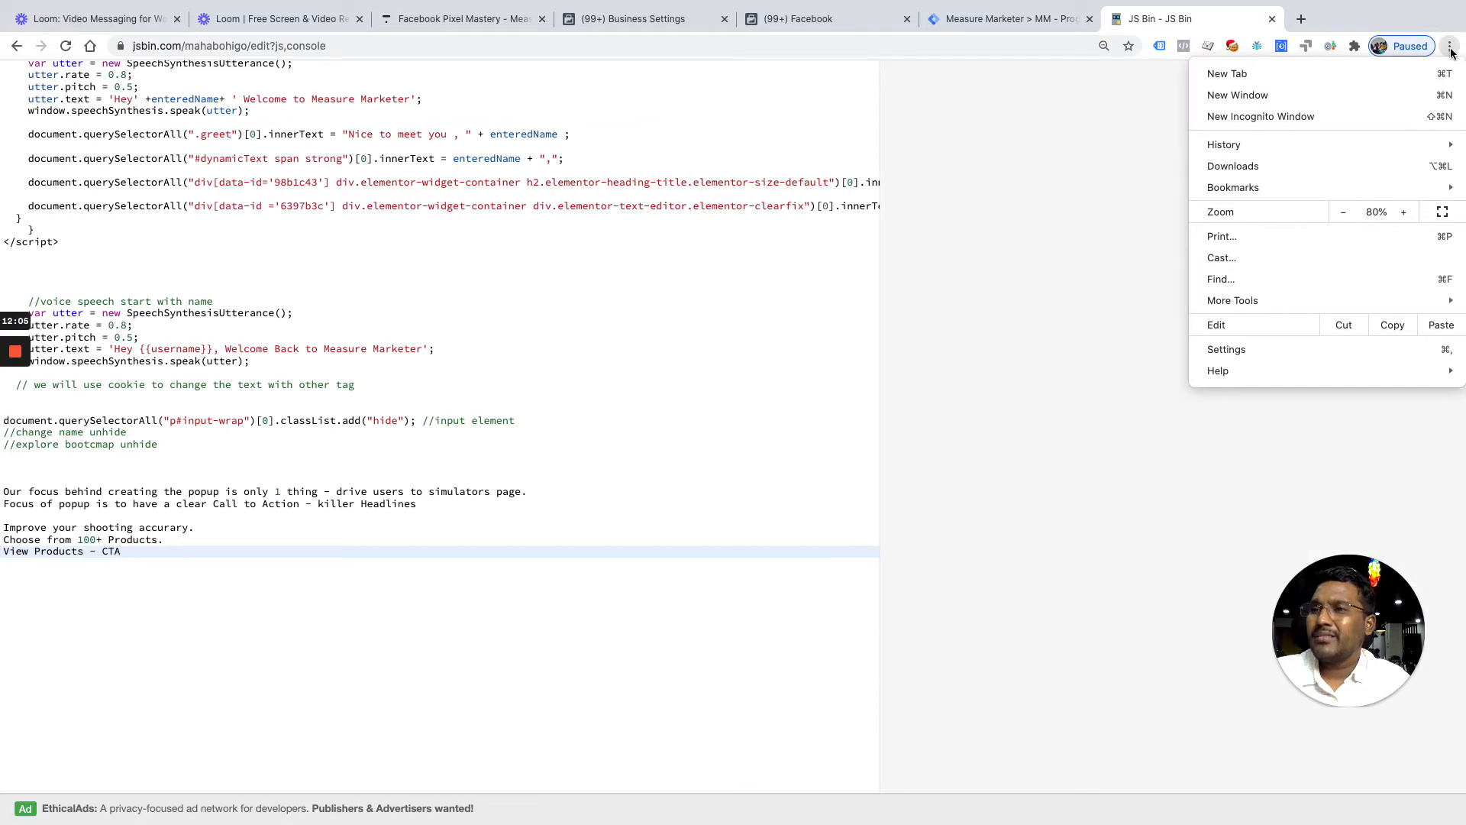
Load onlinereviews.xyz in an incognito window, enable Tag Assistant, and confirm one pixel fires PageView
{"action": "left_click", "coordinate": [1308, 118]}
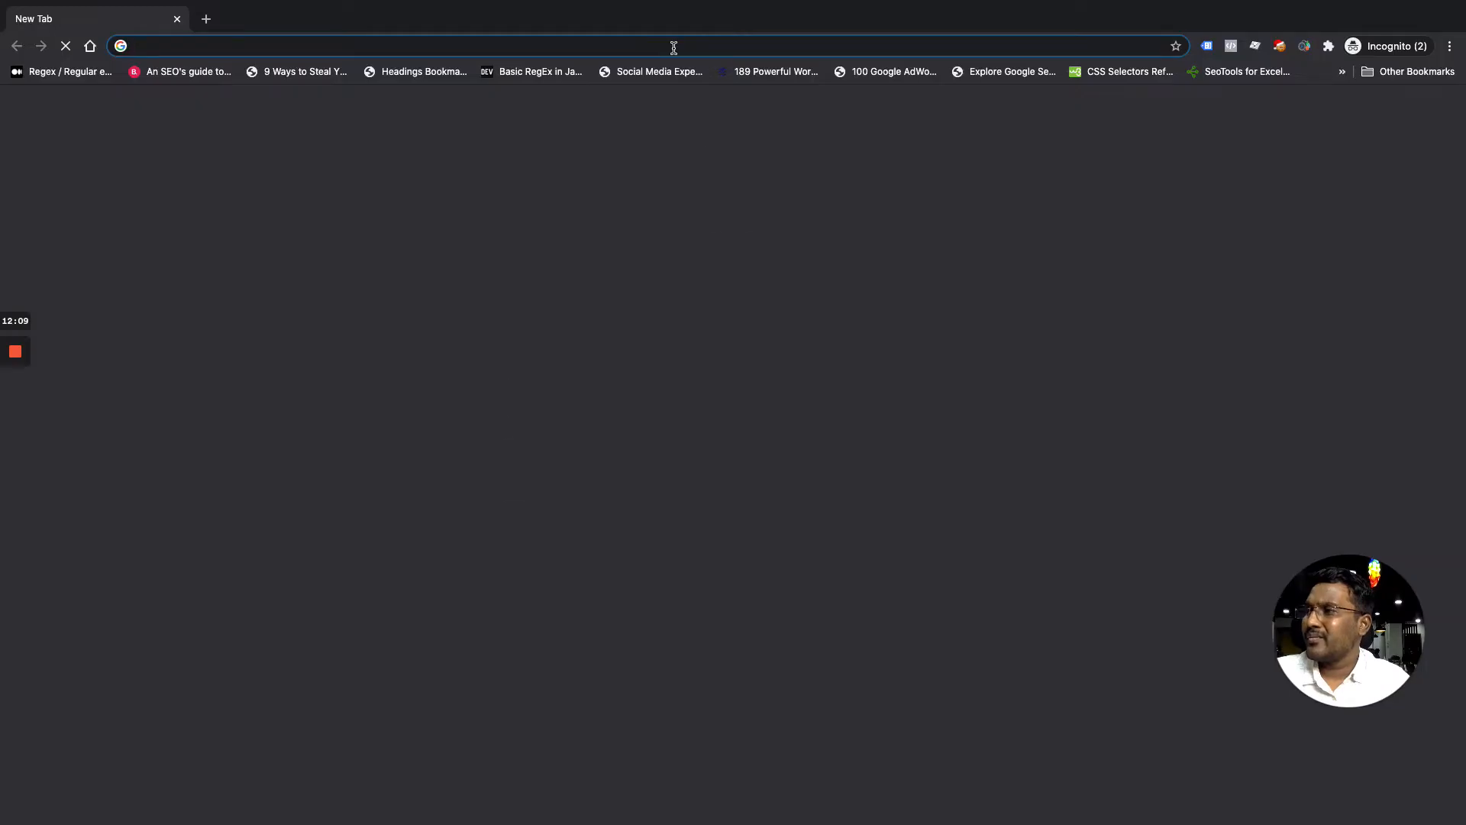
{"action": "type", "text": "onlinereviews.xyz"}
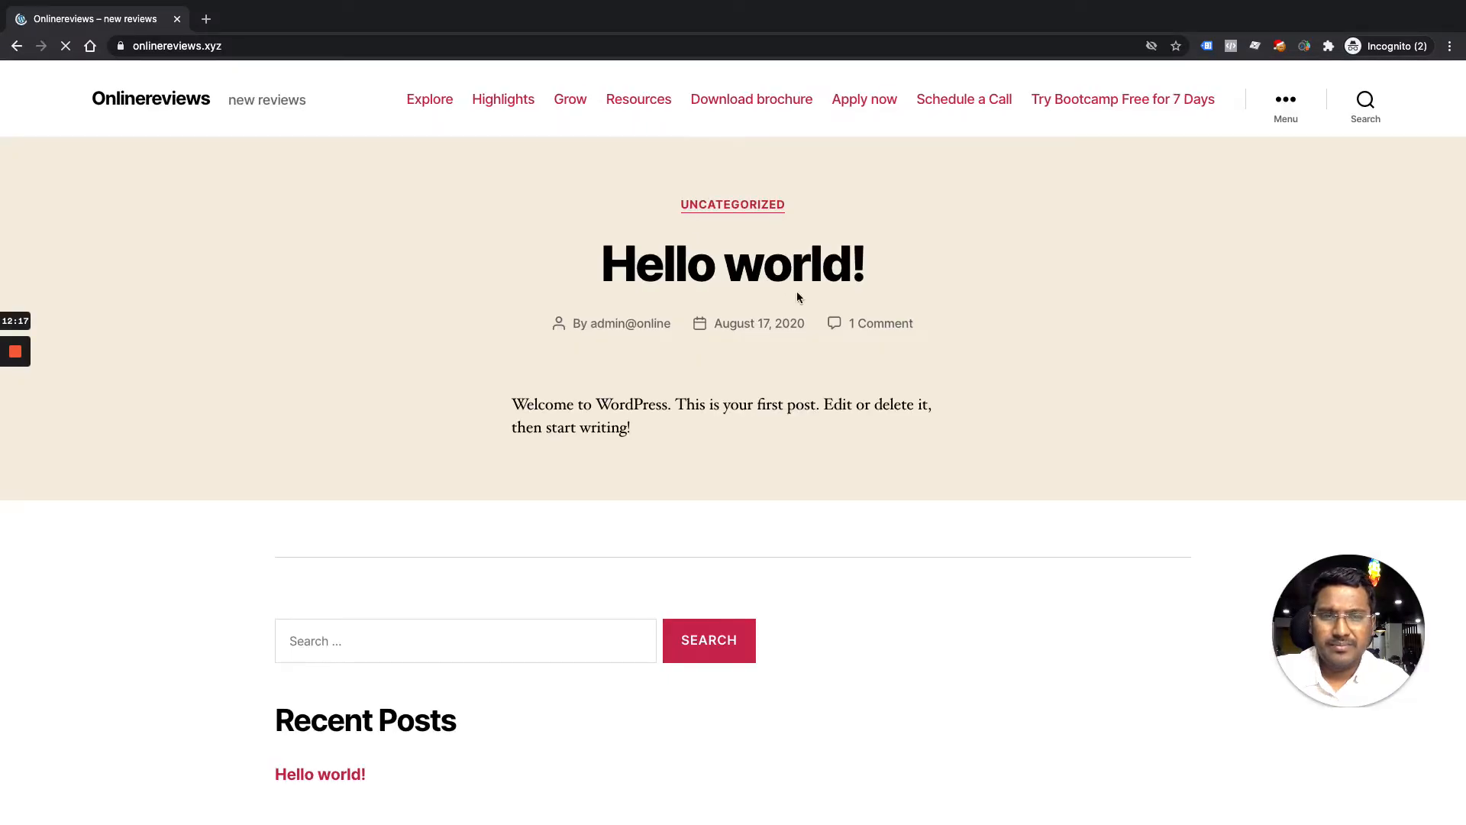
{"action": "left_click", "coordinate": [1207, 46]}
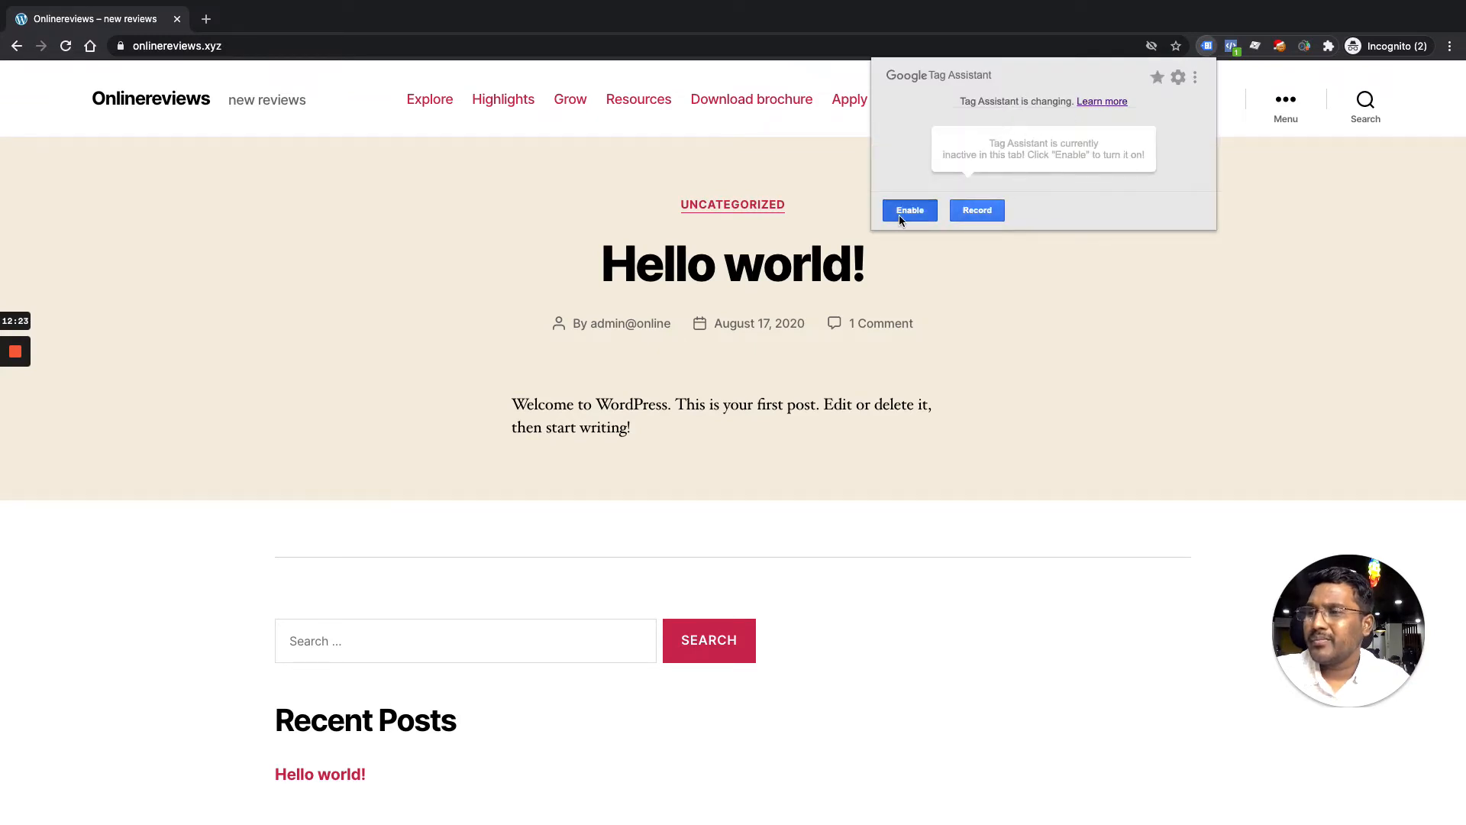
{"action": "left_click", "coordinate": [900, 214]}
{"action": "left_click", "coordinate": [1232, 47]}
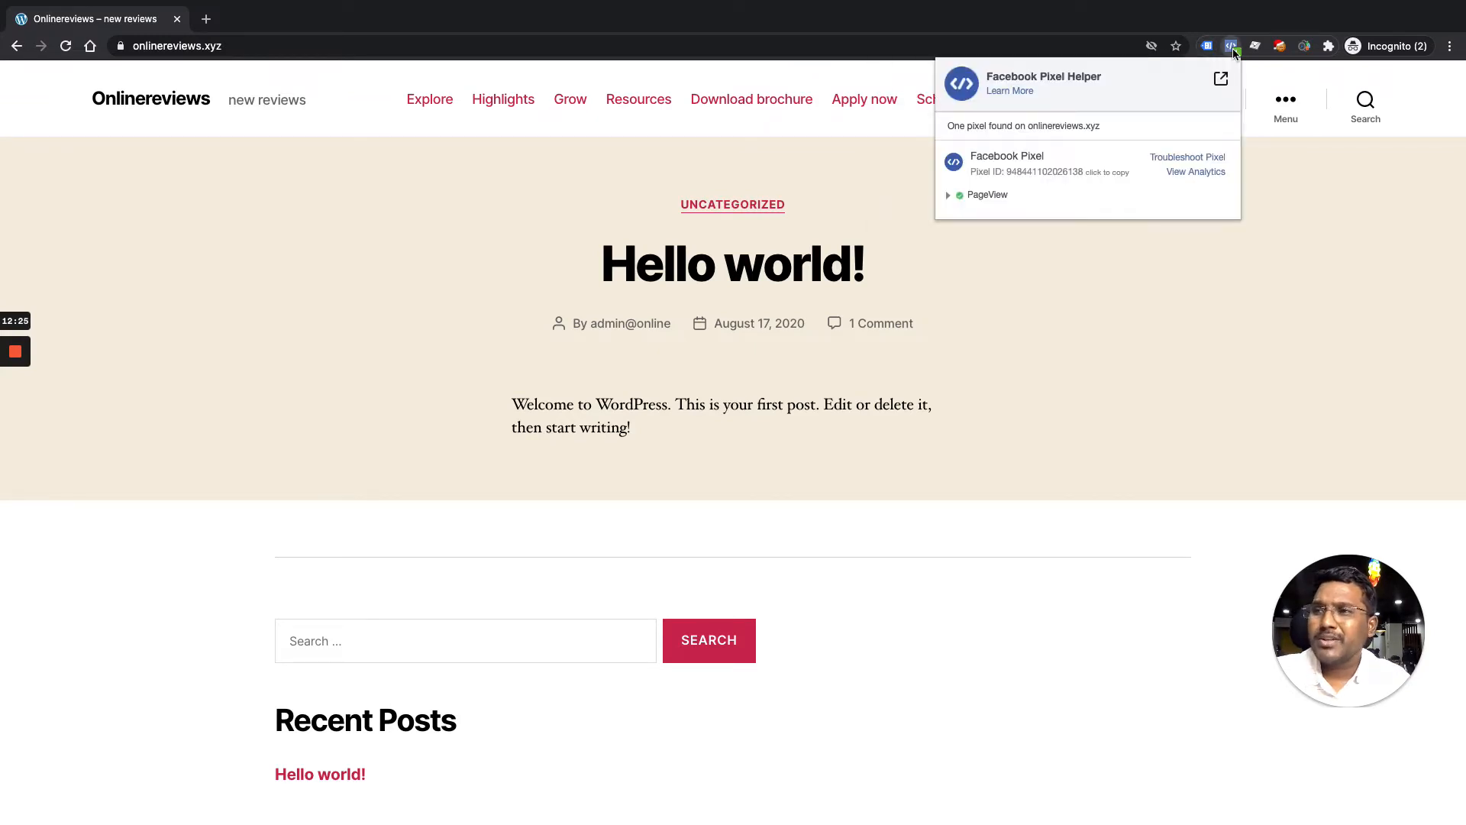
{"action": "left_click", "coordinate": [949, 200]}
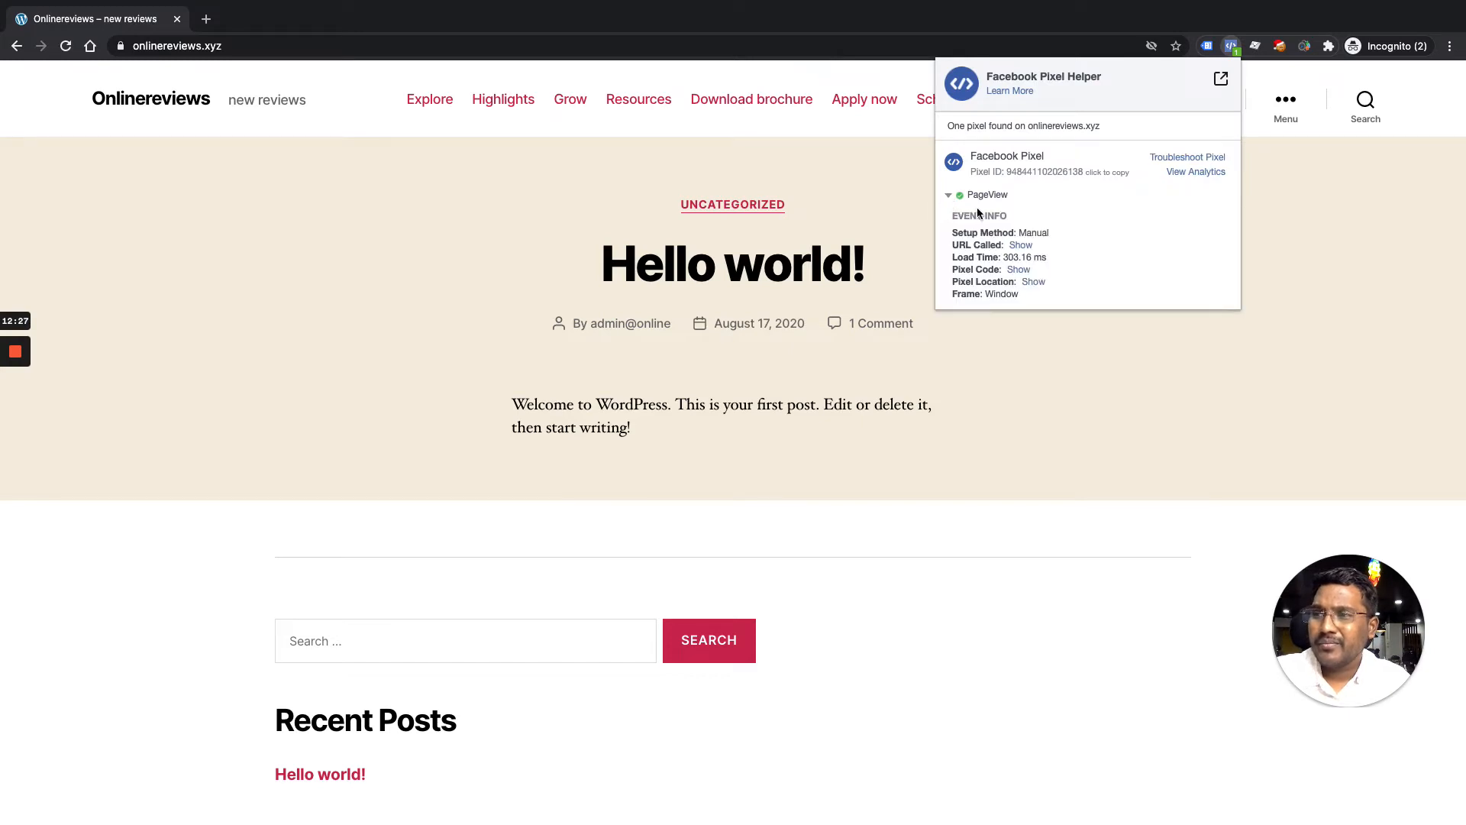
{"action": "left_click", "coordinate": [948, 197]}
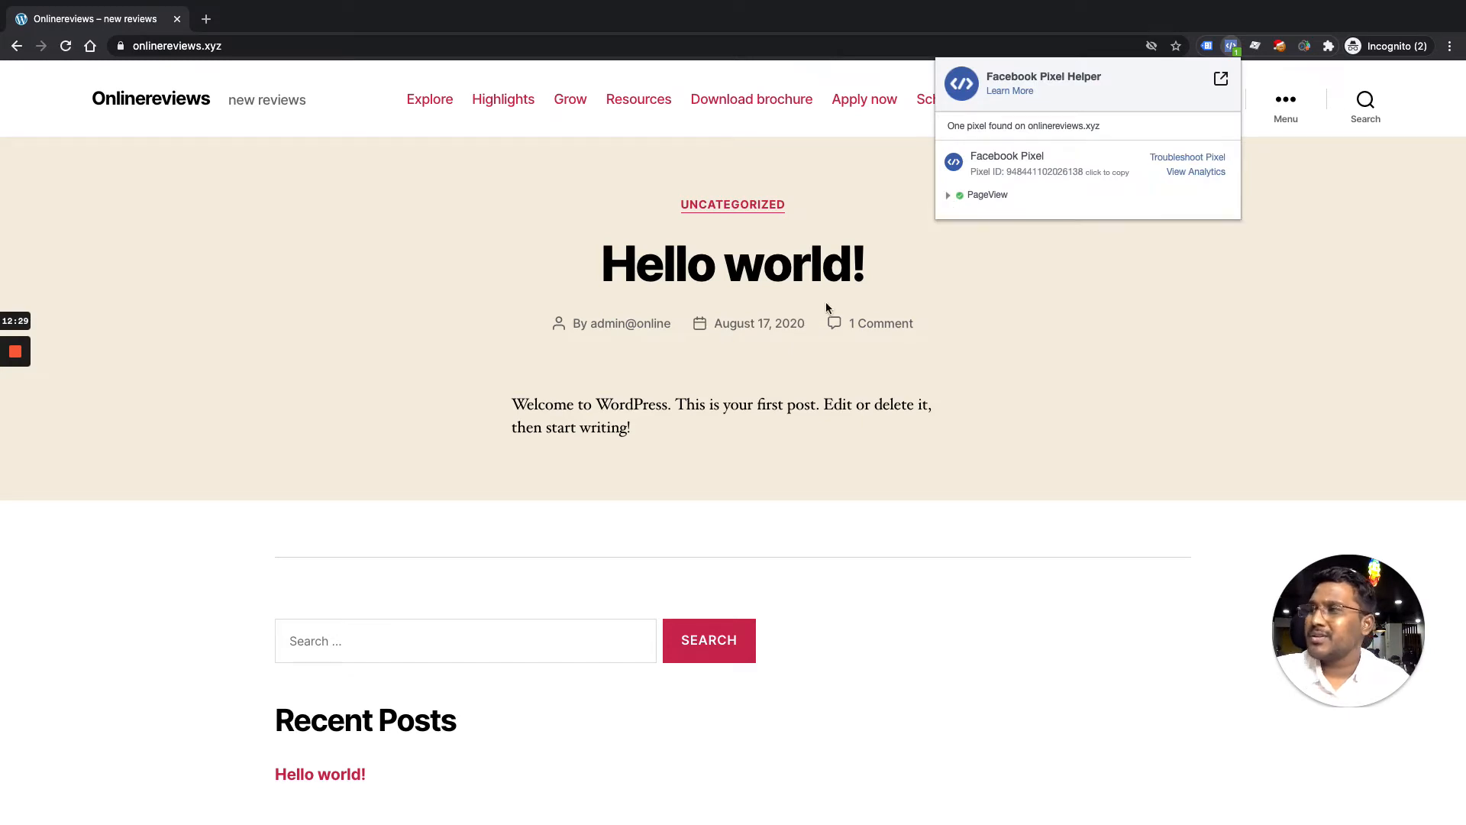
Return to the Tag Manager window and open the FB Pixel - All Pages tag from Tags
{"action": "key", "text": "ctrl+Up"}
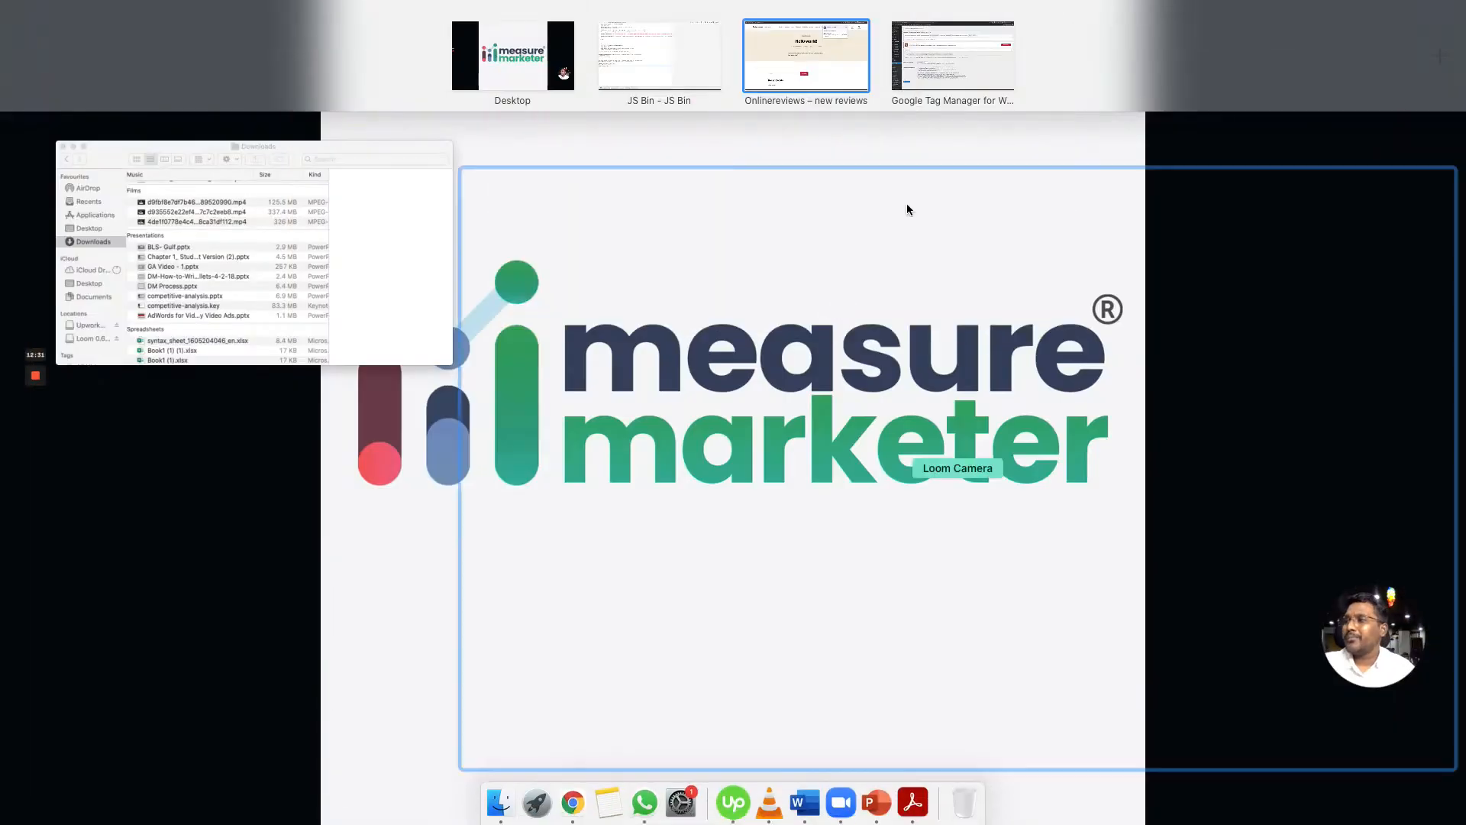
{"action": "left_click", "coordinate": [813, 56]}
{"action": "key", "text": "ctrl+Up"}
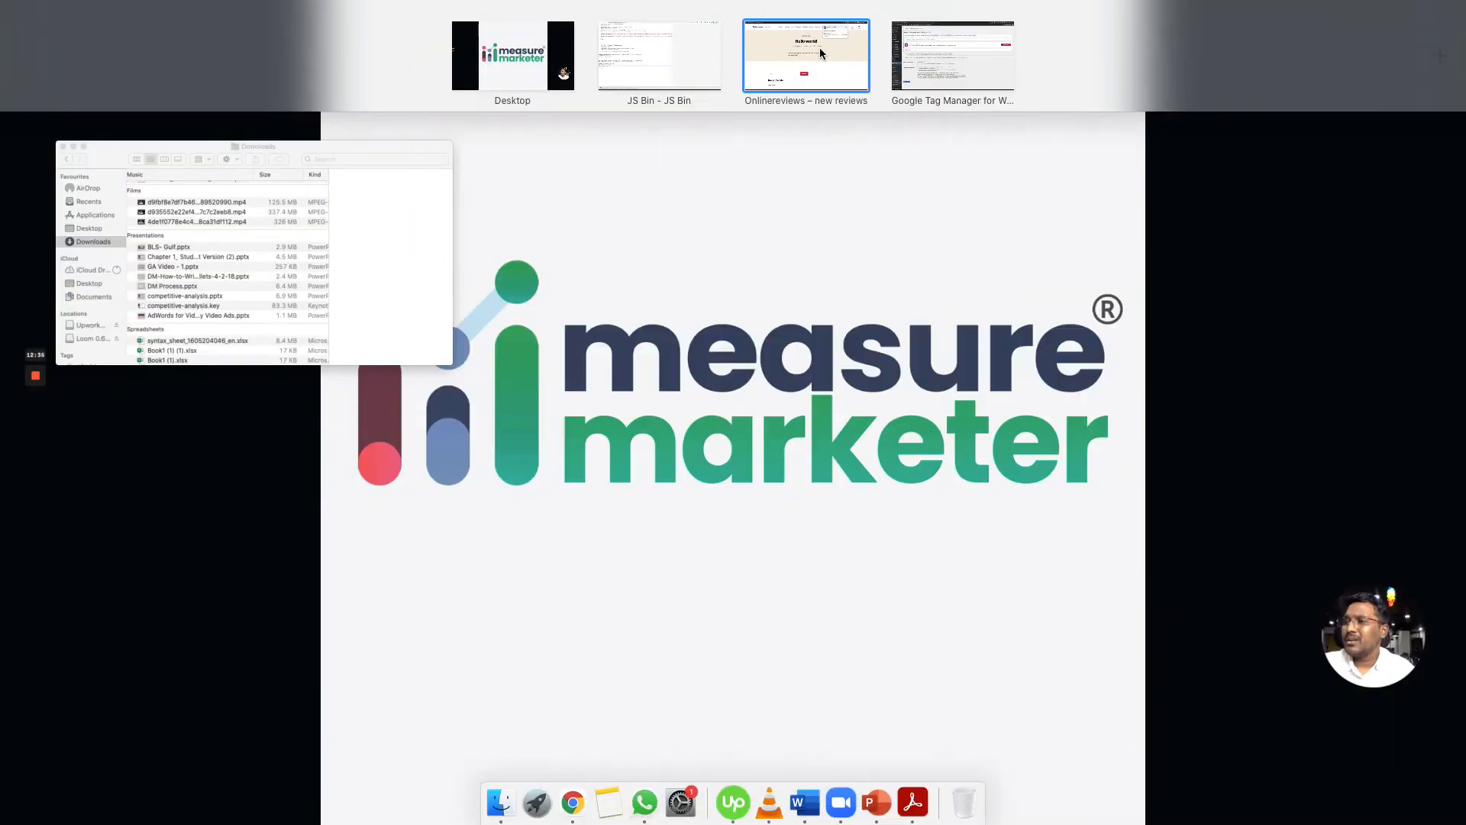
{"action": "left_click", "coordinate": [946, 66]}
{"action": "key", "text": "ctrl+Up"}
{"action": "left_click", "coordinate": [625, 55]}
{"action": "left_click", "coordinate": [978, 11]}
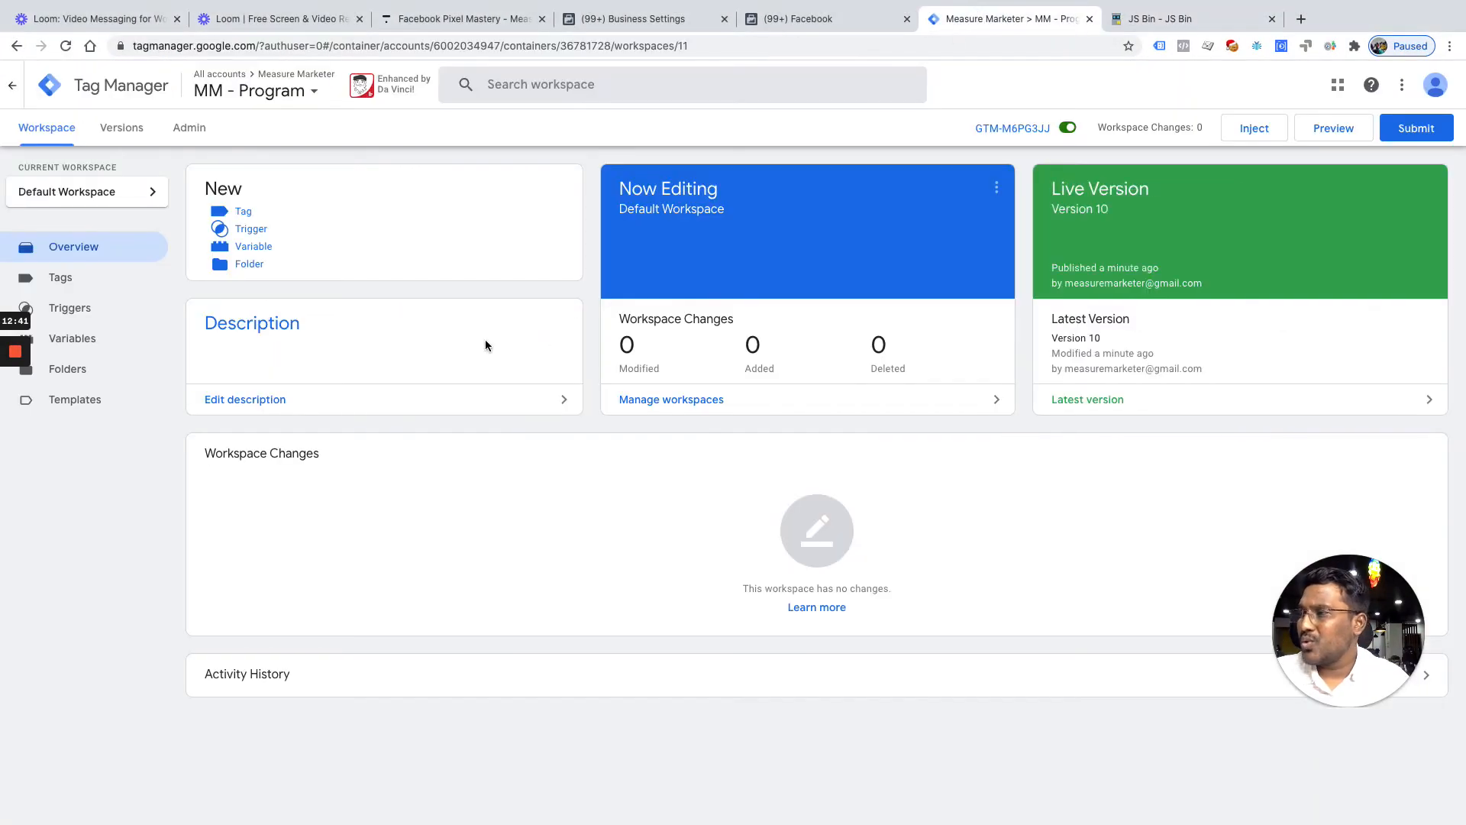
{"action": "left_click", "coordinate": [71, 281]}
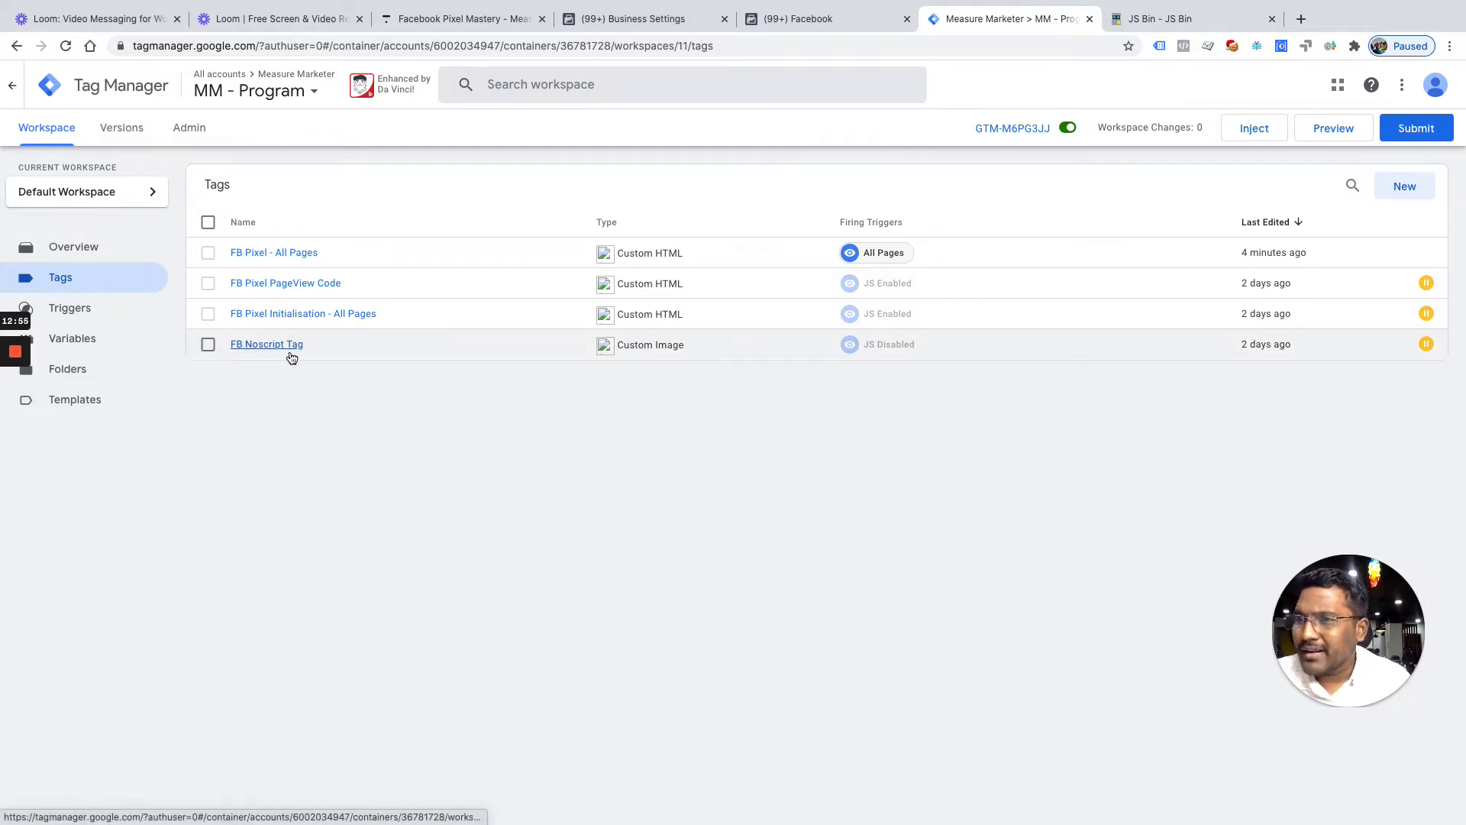
{"action": "left_click", "coordinate": [309, 260]}
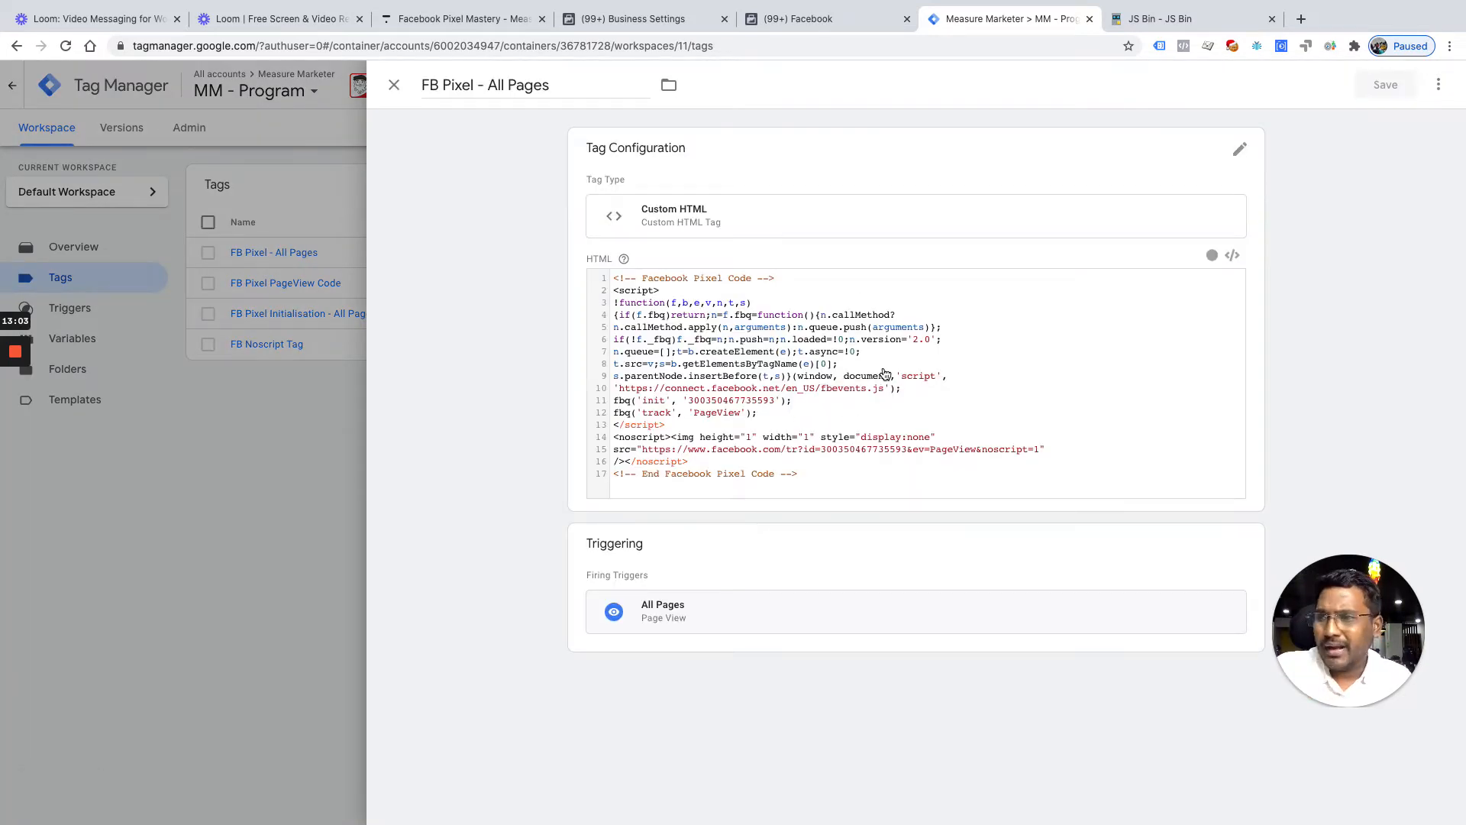
Delete the noscript block (lines 14–16) and its leftover blank line from the tag's HTML
{"action": "left_click", "coordinate": [836, 467]}
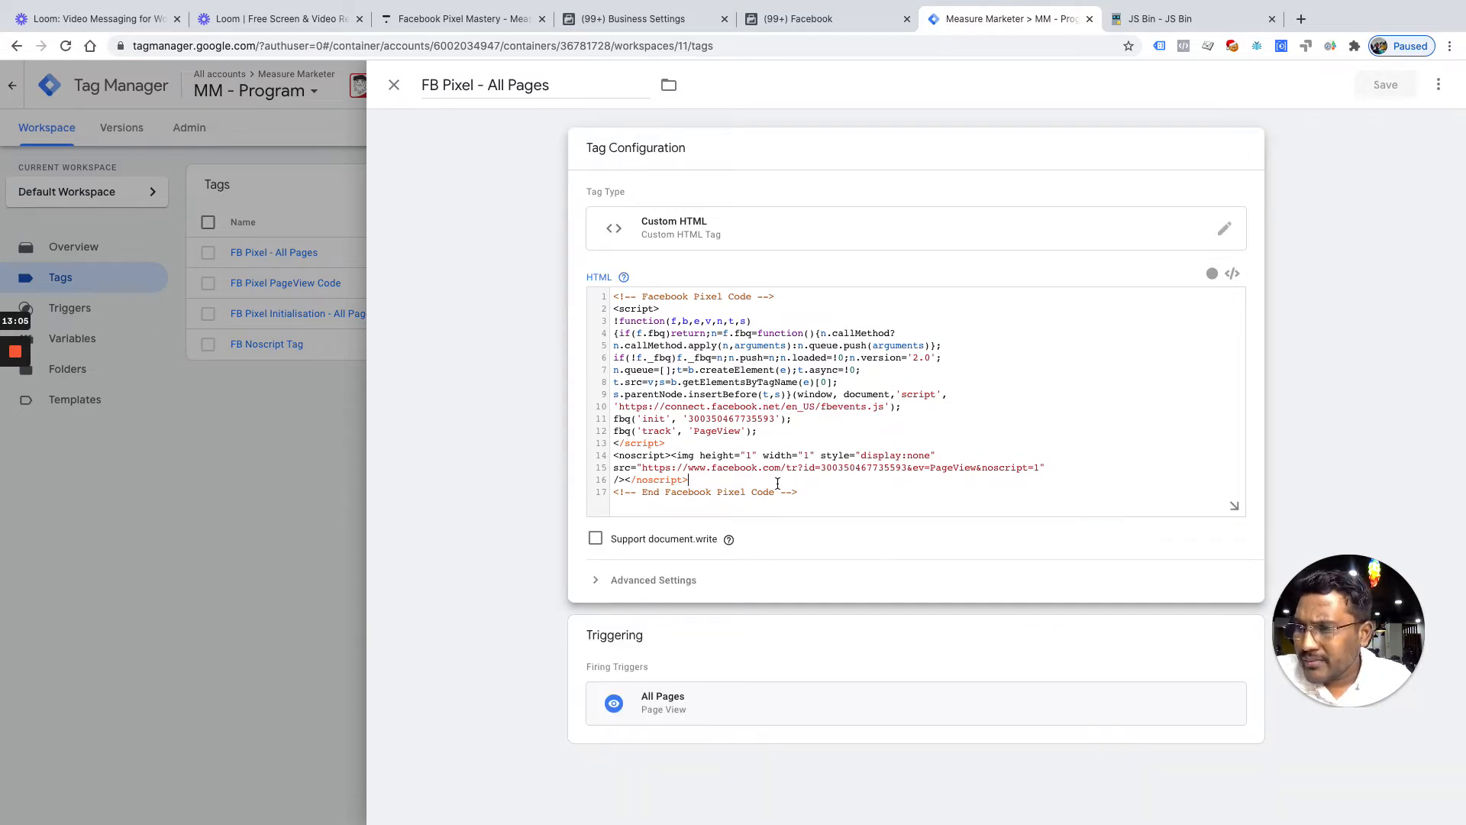
{"action": "left_click_drag", "start_coordinate": [689, 479], "coordinate": [611, 456]}
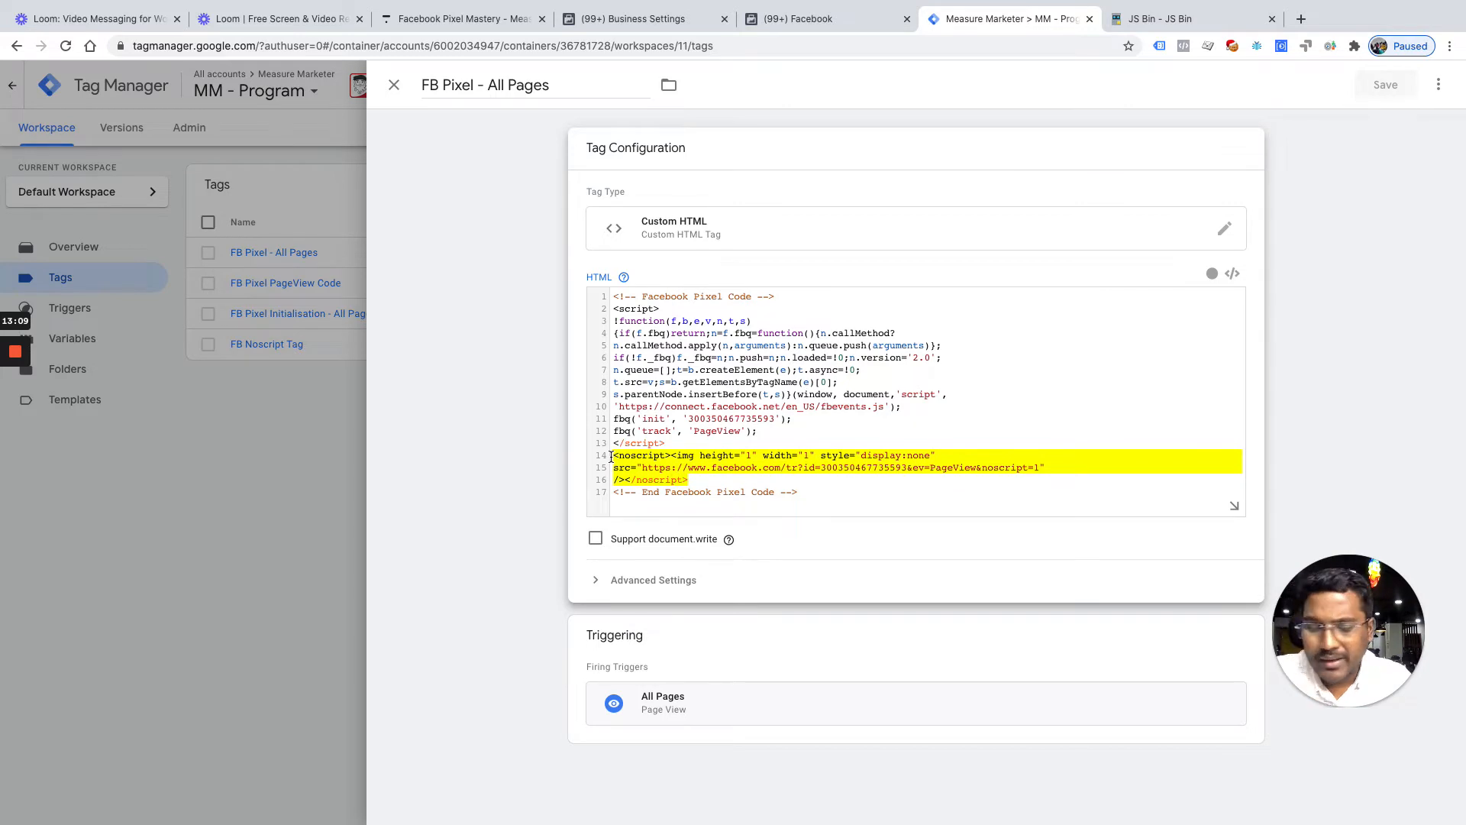
{"action": "key", "text": "BackSpace"}
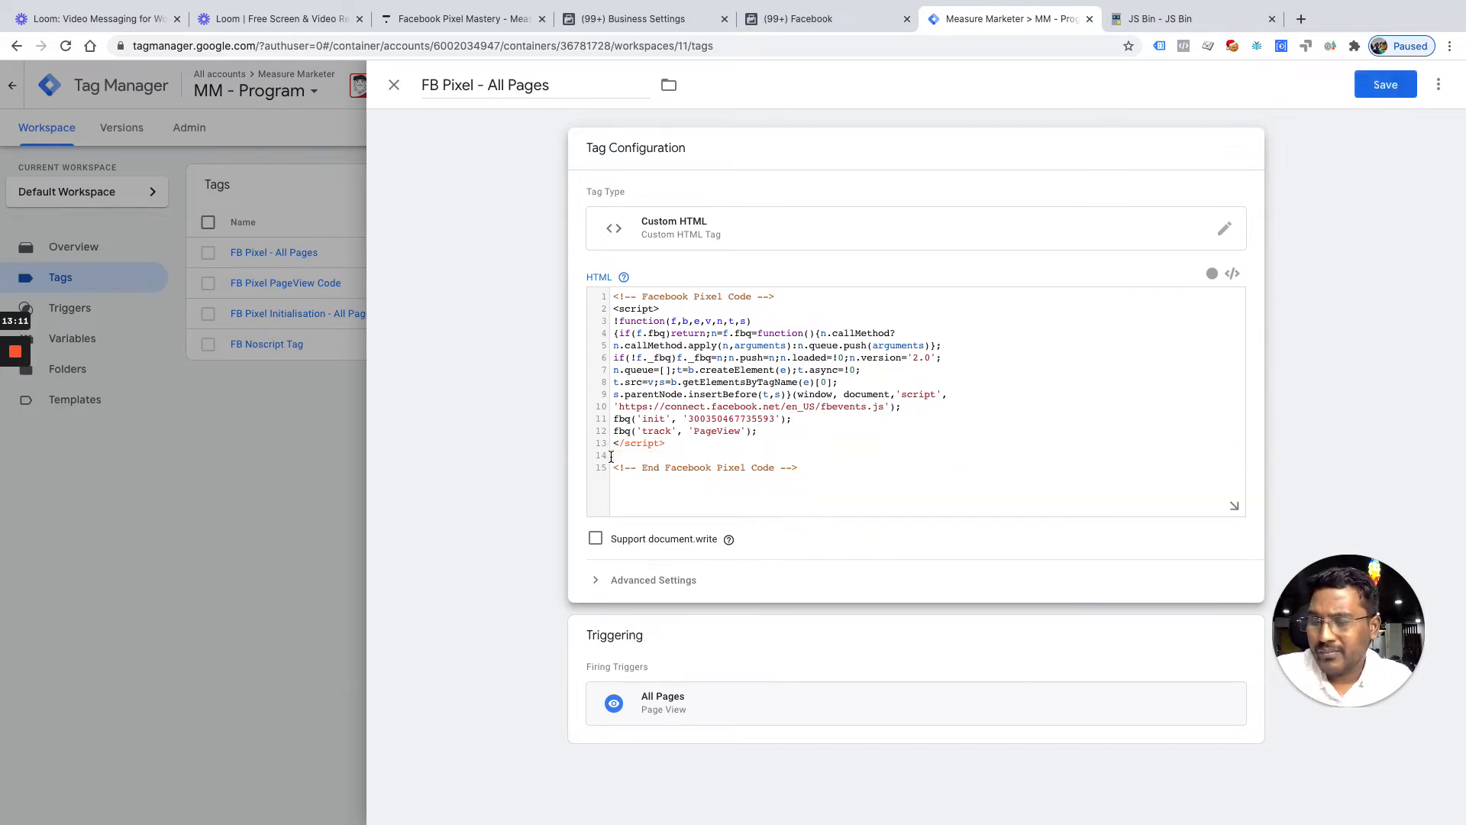
{"action": "key", "text": "BackSpace"}
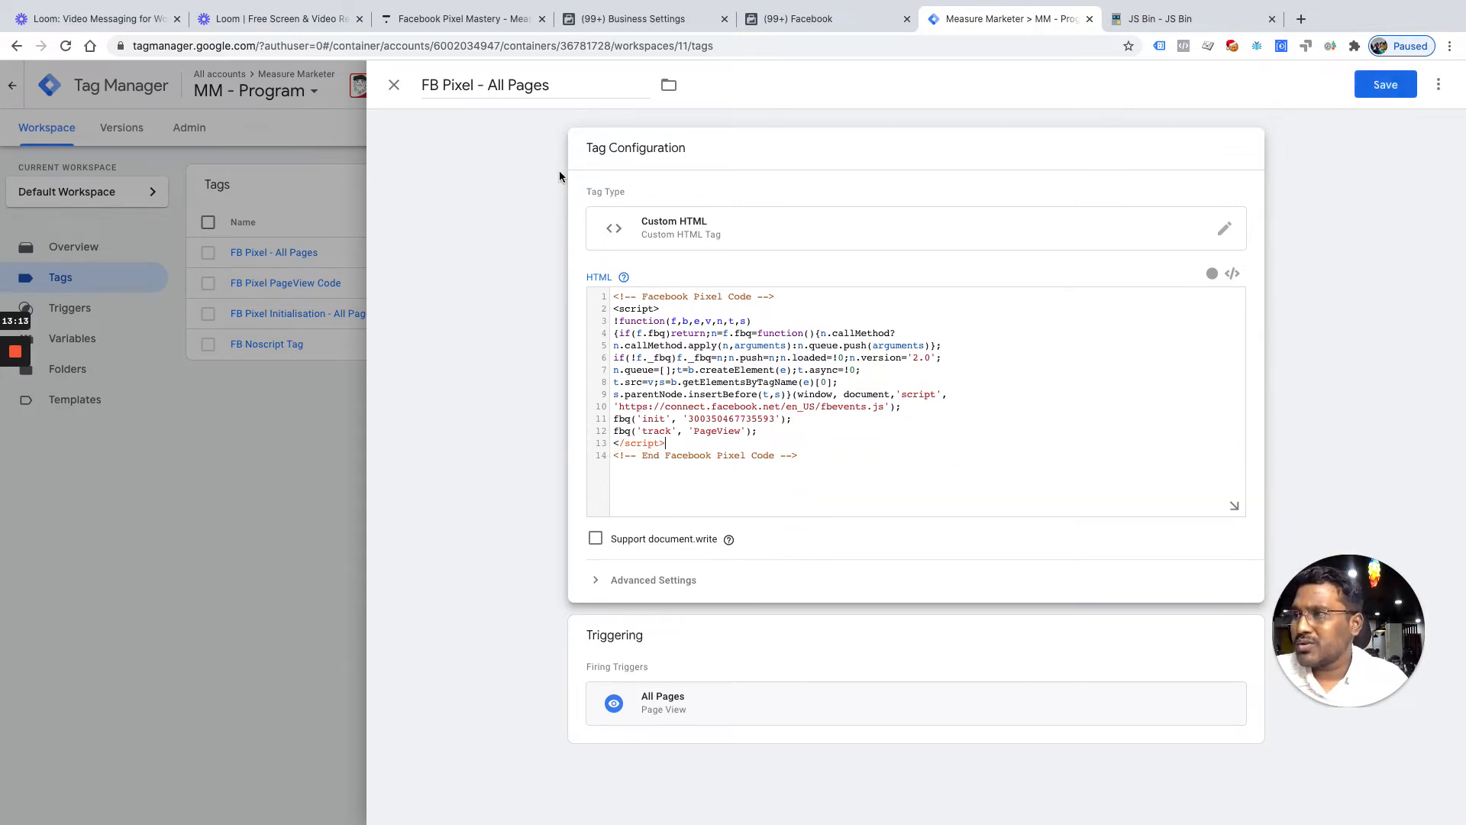
Rename the tag to 'FB Pixel - All Pages_JS Enbled'
{"action": "left_click", "coordinate": [473, 84]}
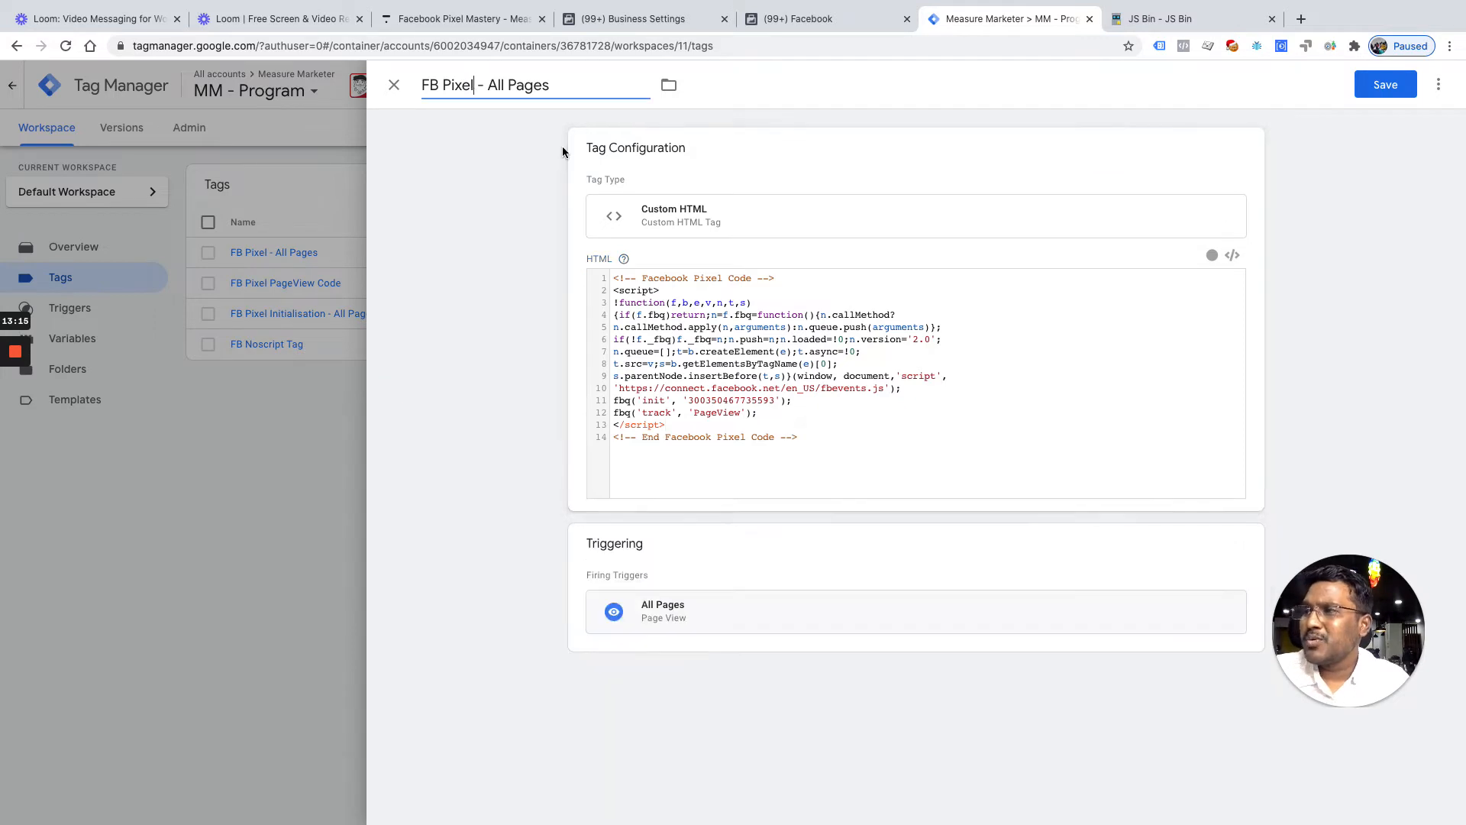
{"action": "key", "text": "BackSpace"}
{"action": "key", "text": "BackSpace"}
{"action": "key", "text": "BackSpace"}
{"action": "key", "text": "BackSpace"}
{"action": "type", "text": "Pages"}
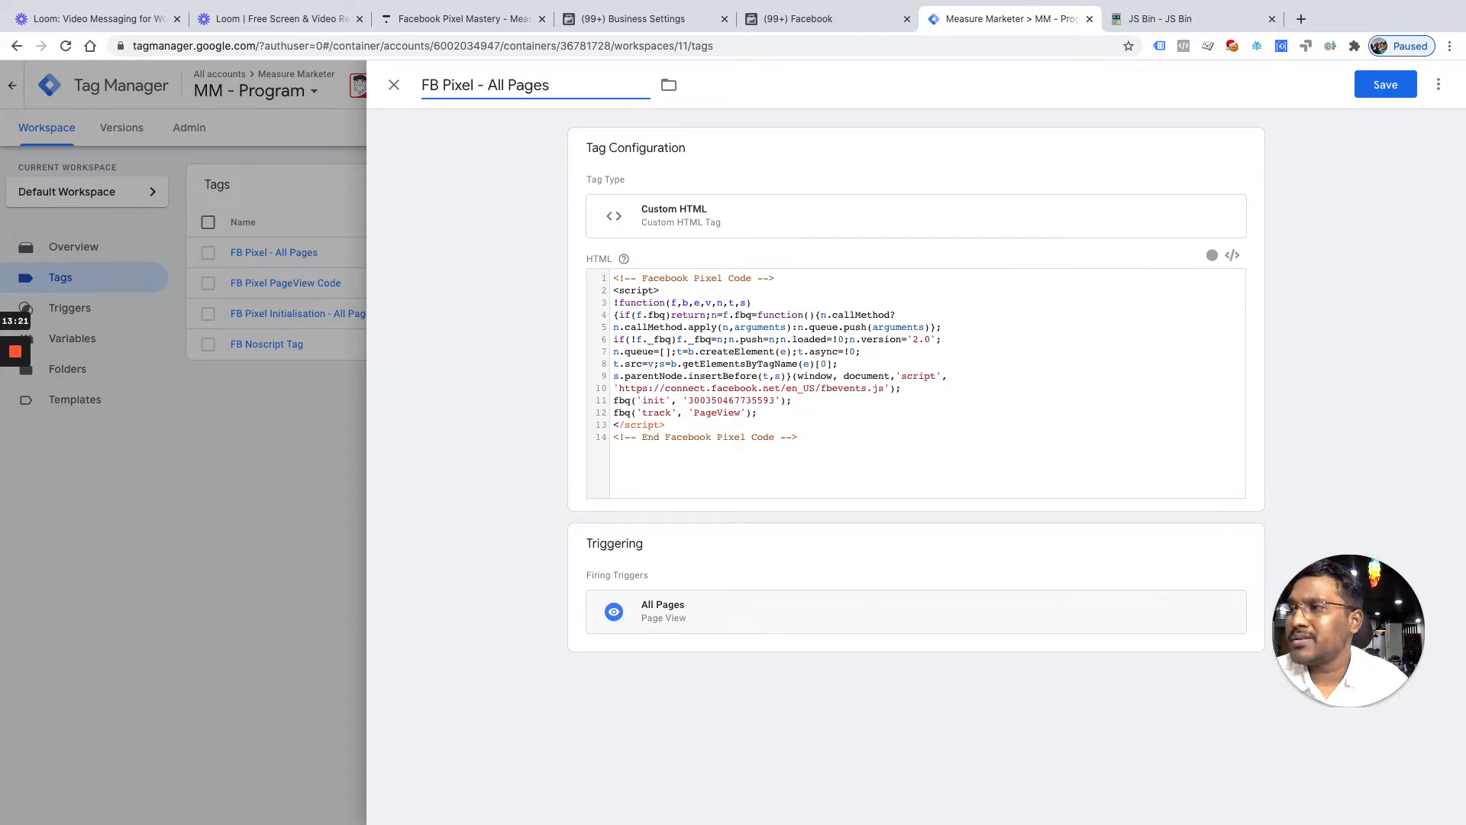
{"action": "type", "text": "_JS"}
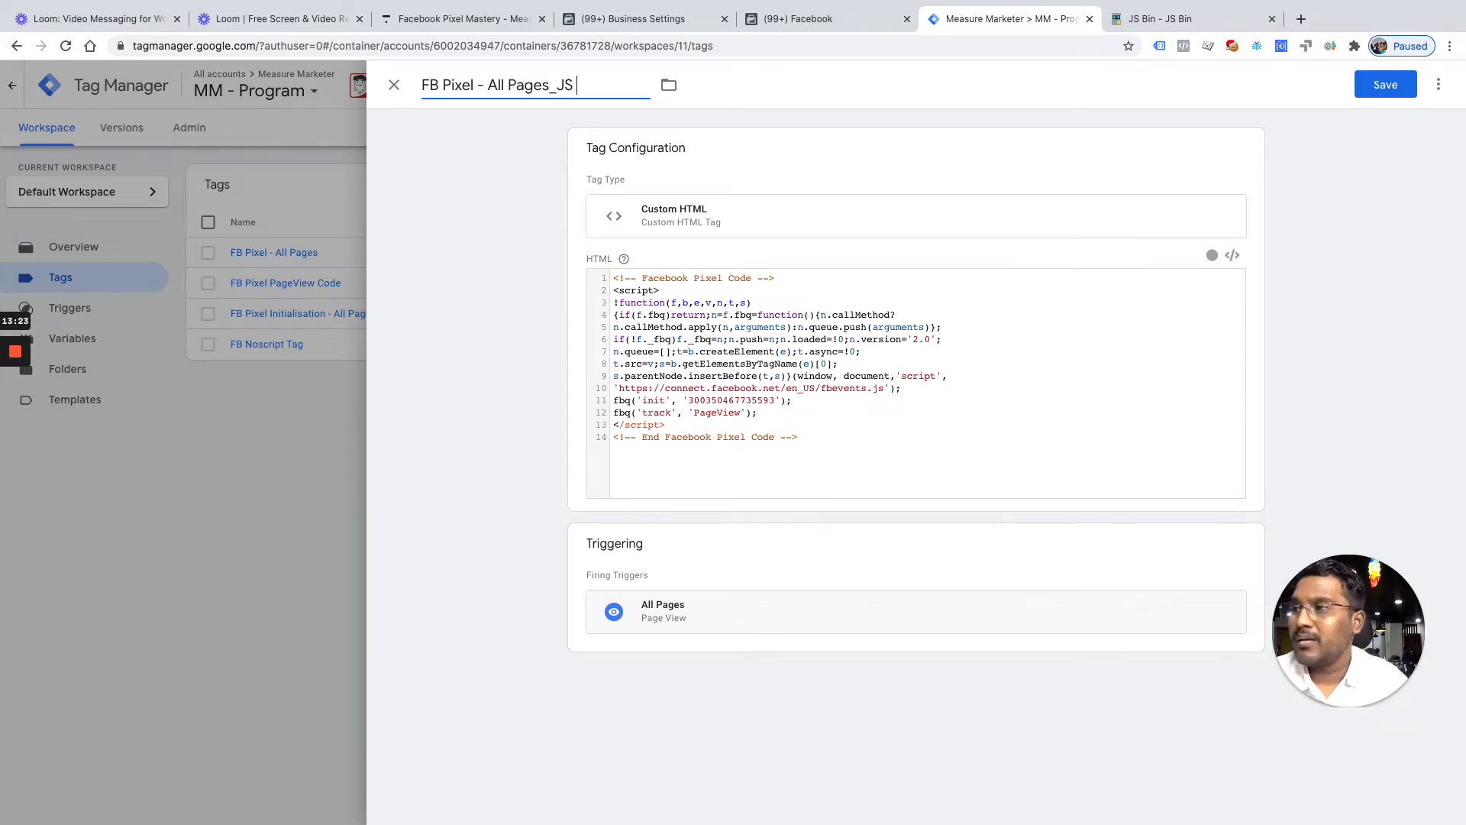
{"action": "type", "text": " Enbled"}
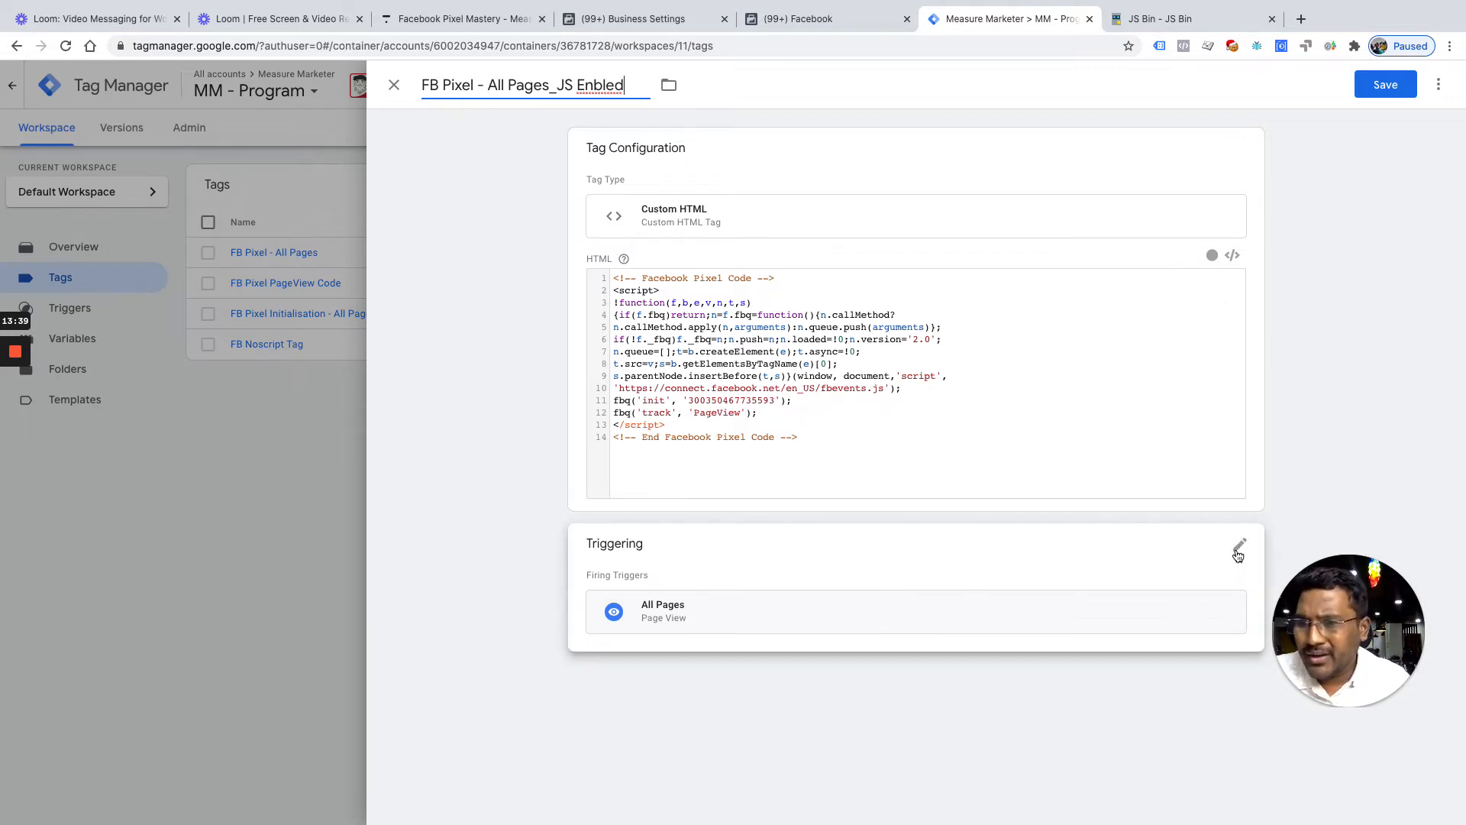
{"action": "left_click", "coordinate": [1236, 559]}
Replace the tag's All Pages trigger with JS Enabled and save the tag
{"action": "left_click", "coordinate": [1224, 618]}
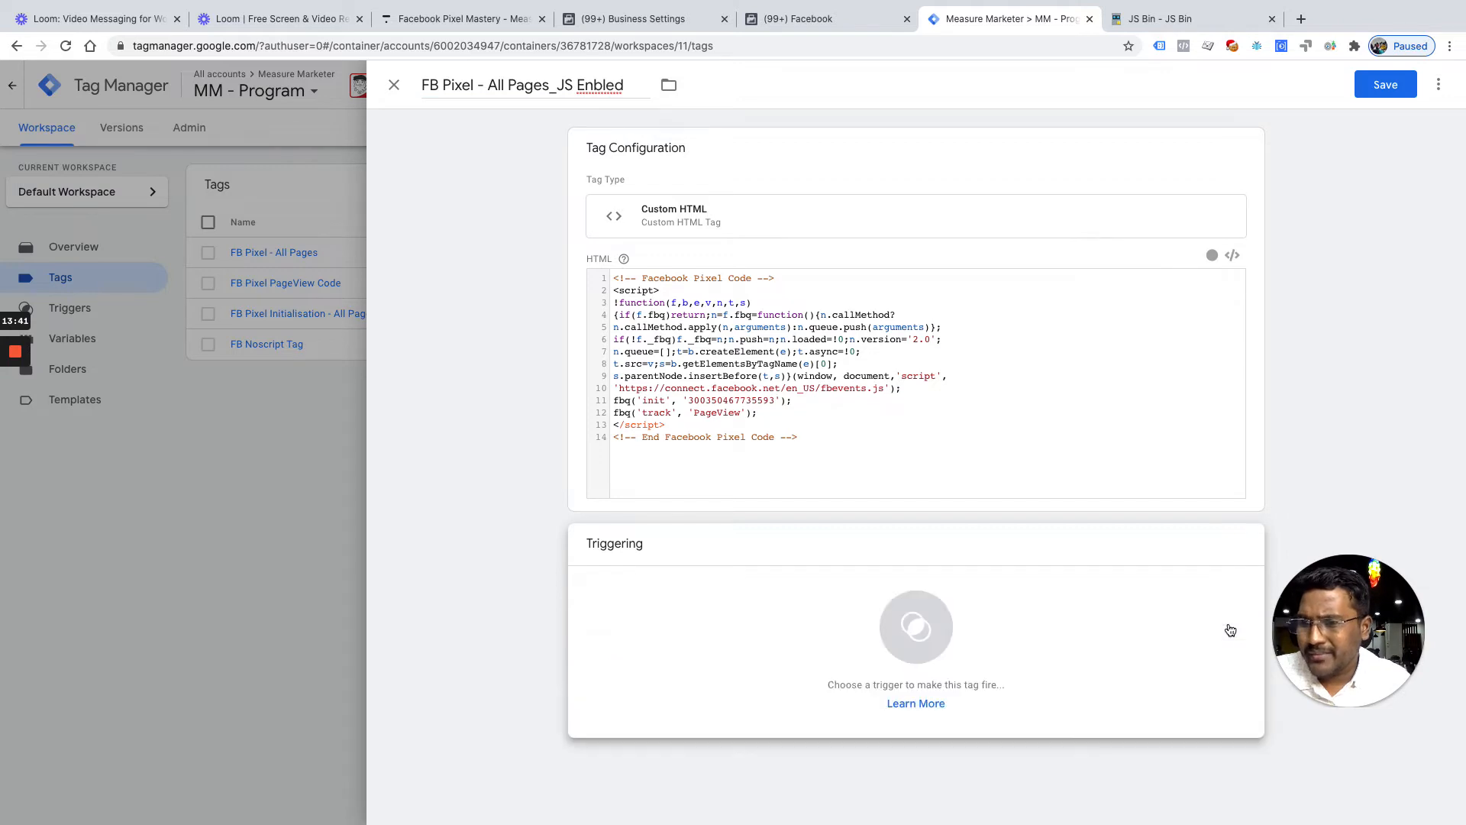
{"action": "left_click", "coordinate": [917, 627]}
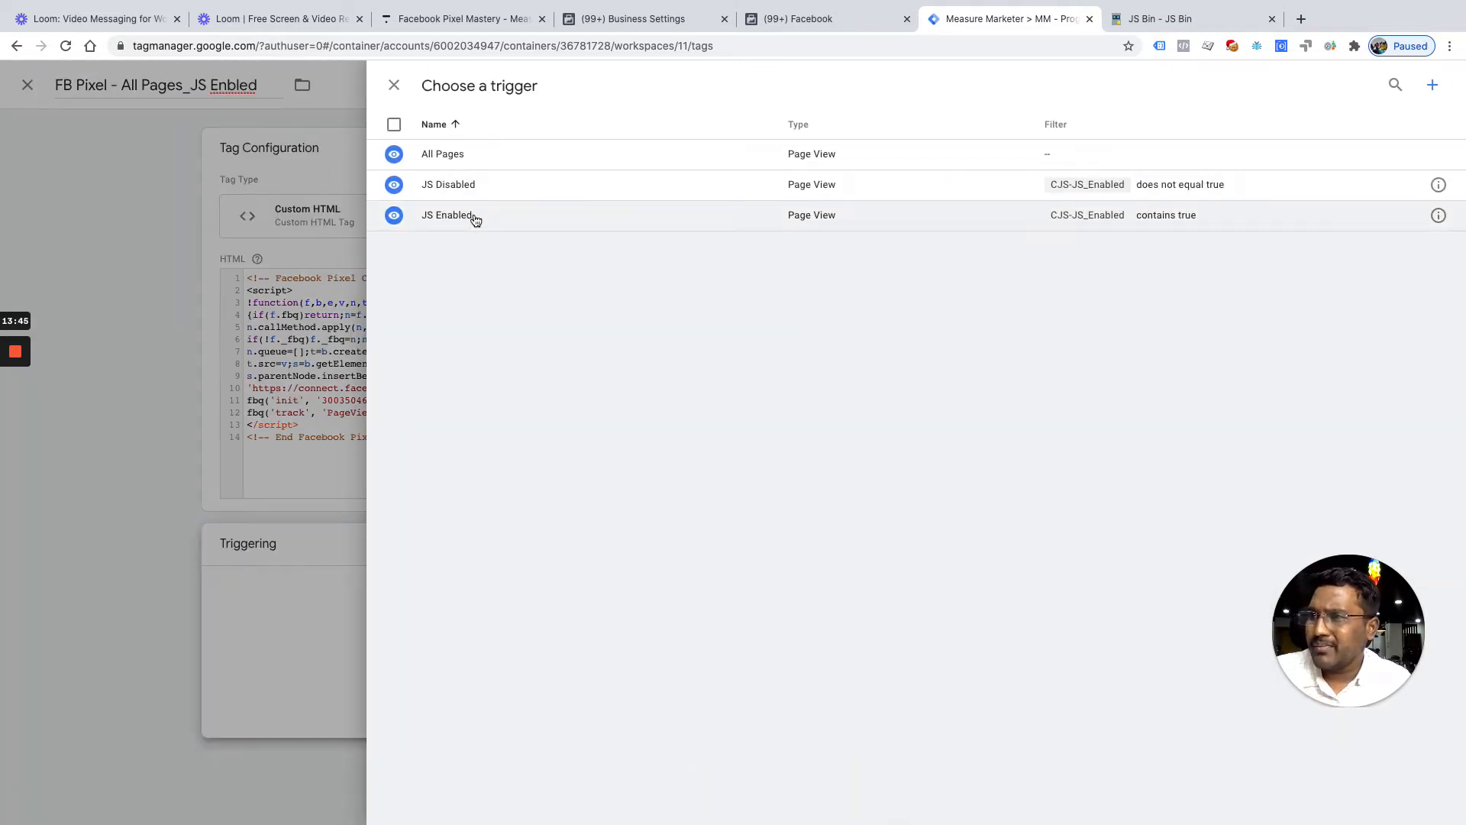
{"action": "left_click", "coordinate": [447, 216]}
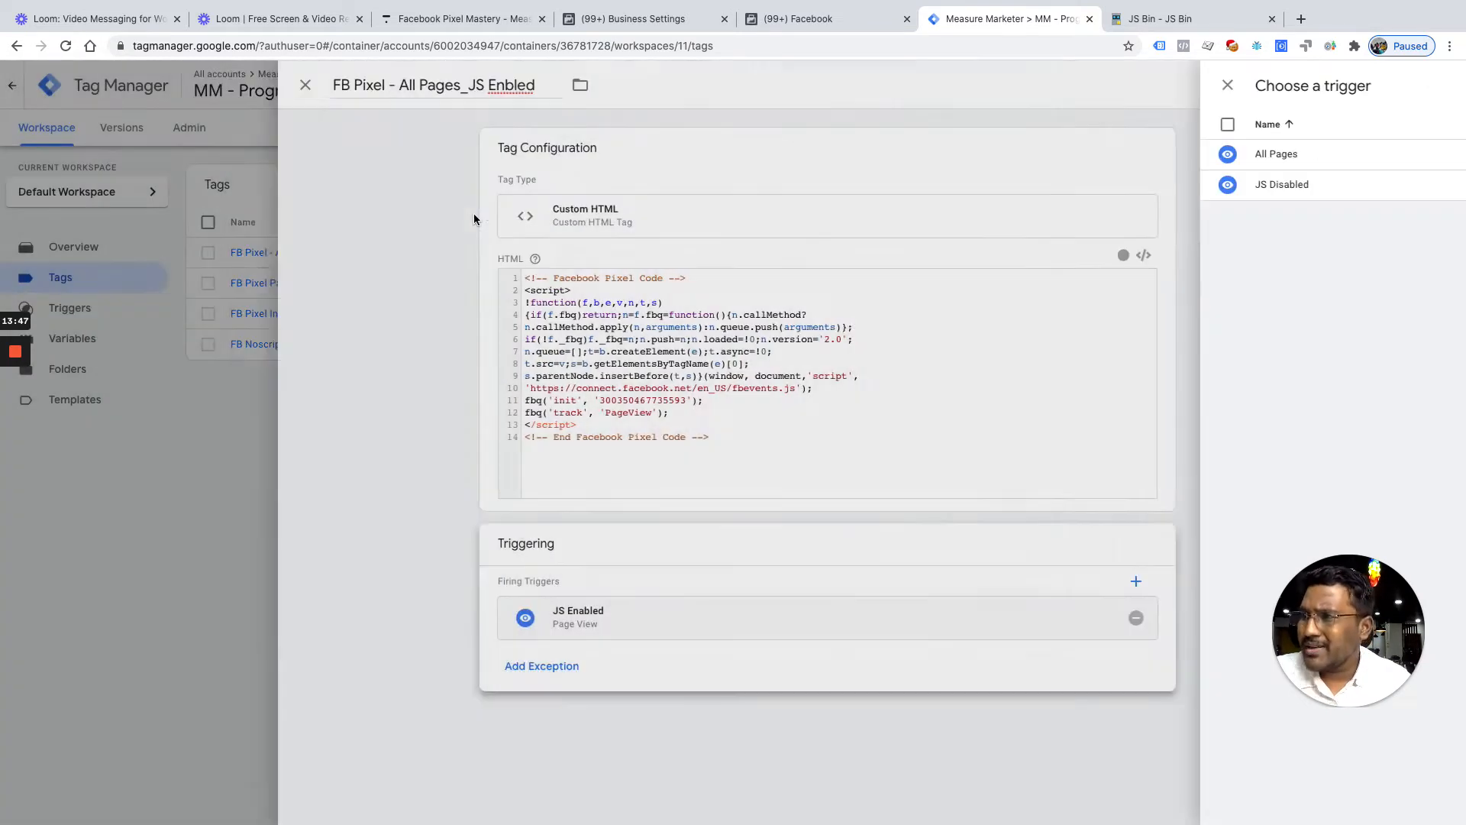
{"action": "left_click", "coordinate": [943, 617]}
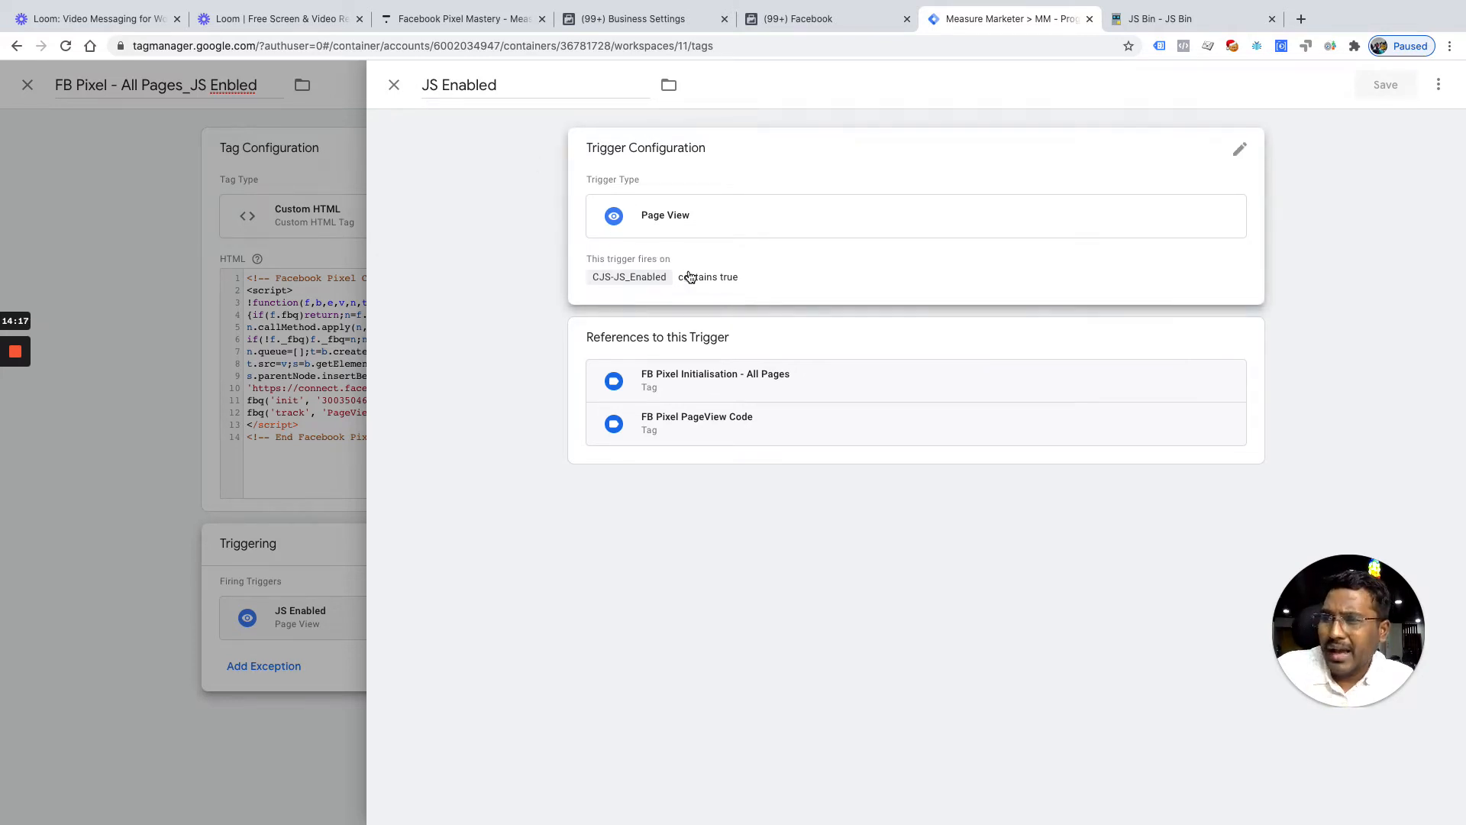
{"action": "left_click", "coordinate": [394, 85]}
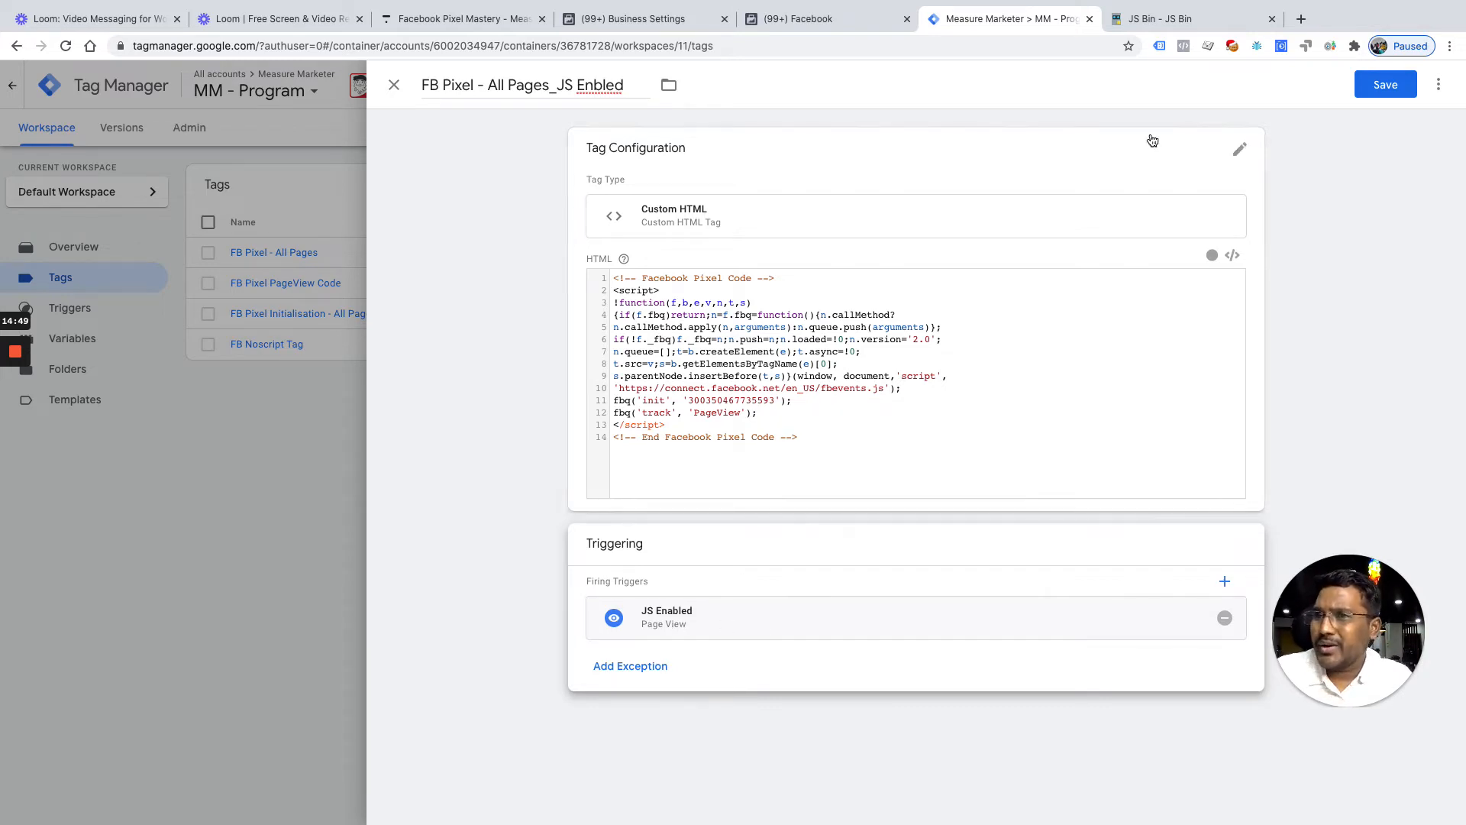
{"action": "left_click", "coordinate": [1396, 90]}
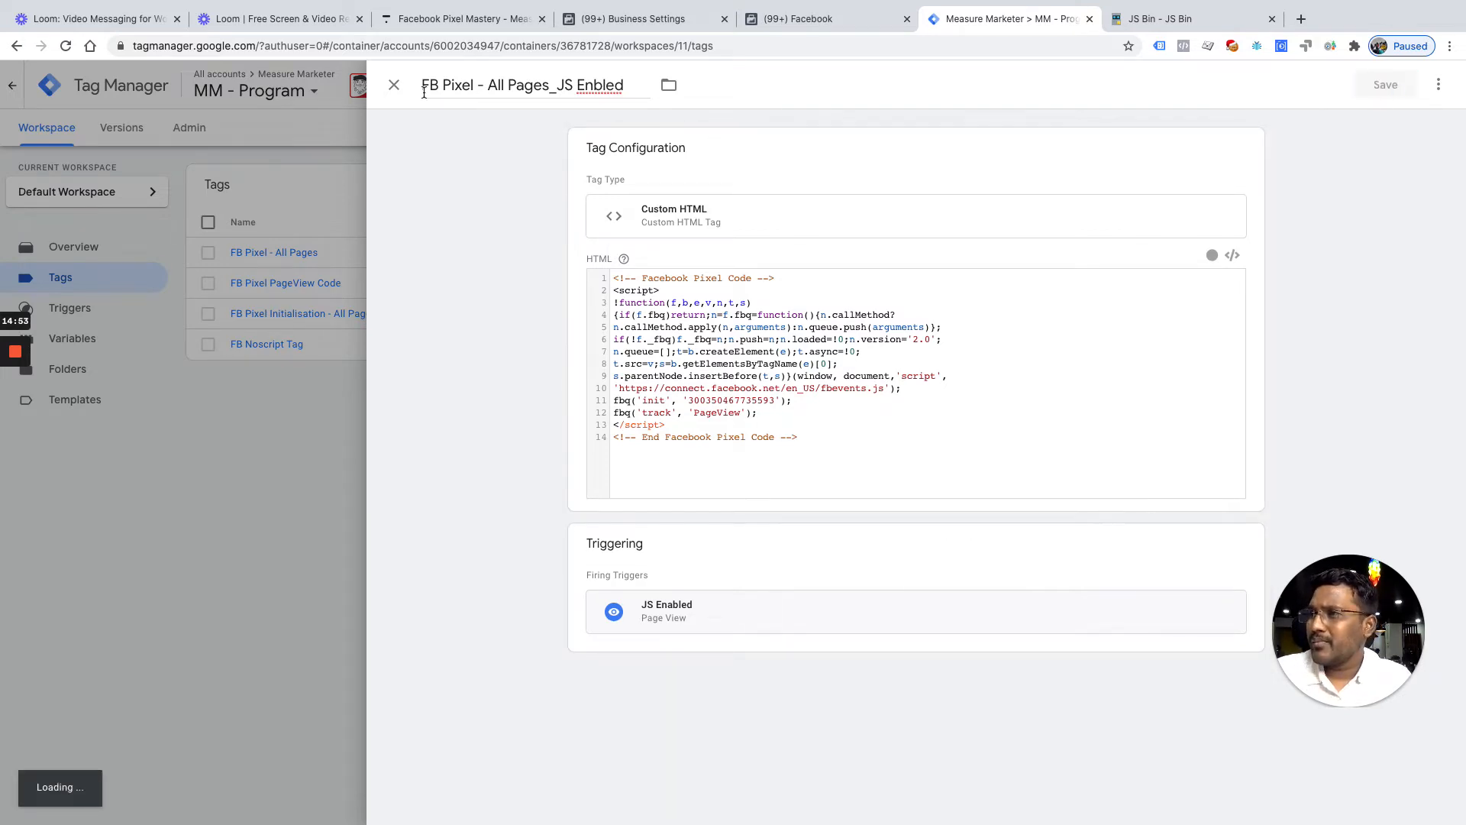
{"action": "left_click", "coordinate": [394, 88]}
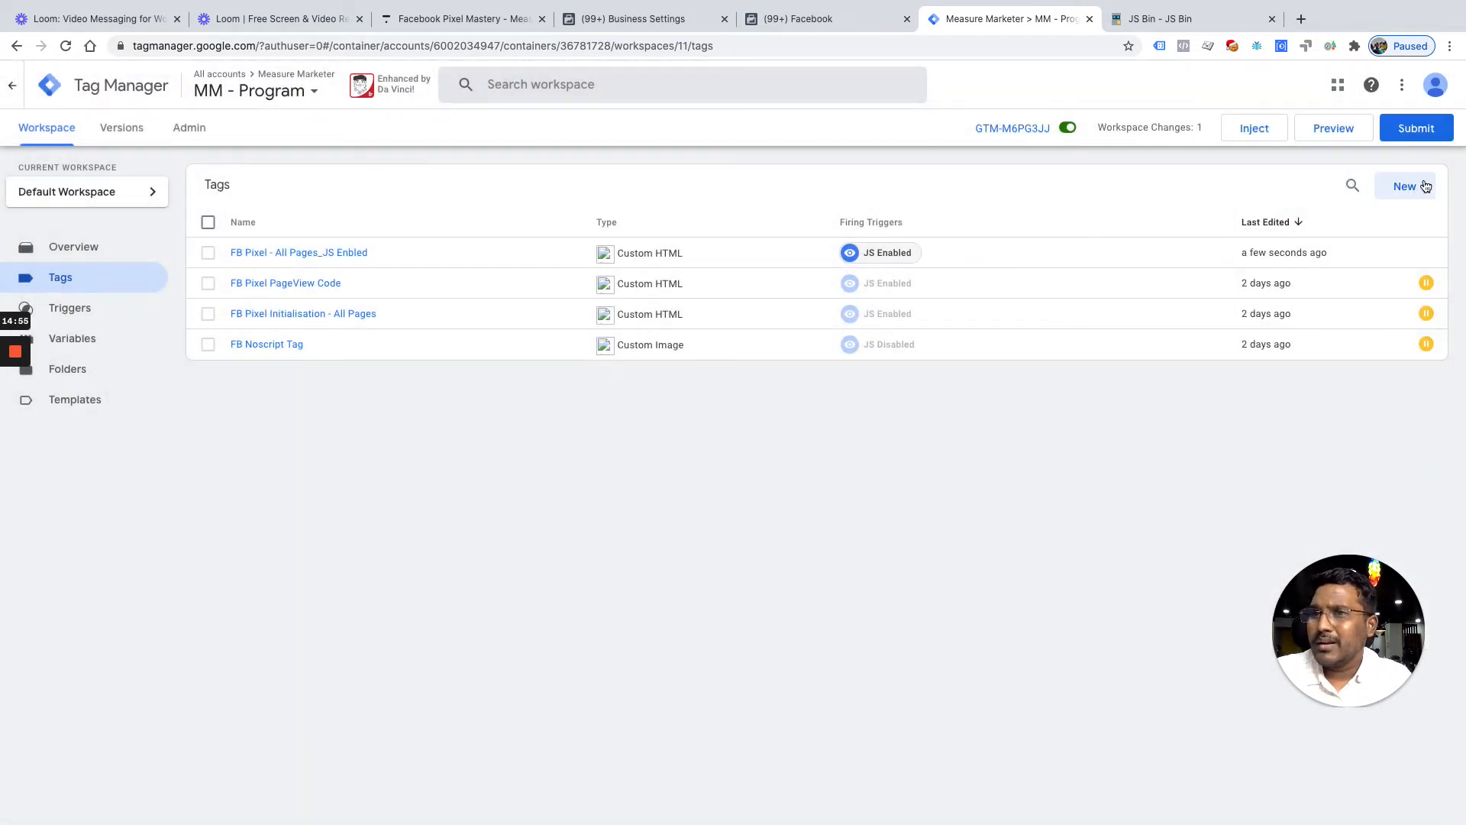
Start a new tag named 'FB Pixel - All Pages_JS Disabled' and bring up the tag types
{"action": "left_click", "coordinate": [1423, 188]}
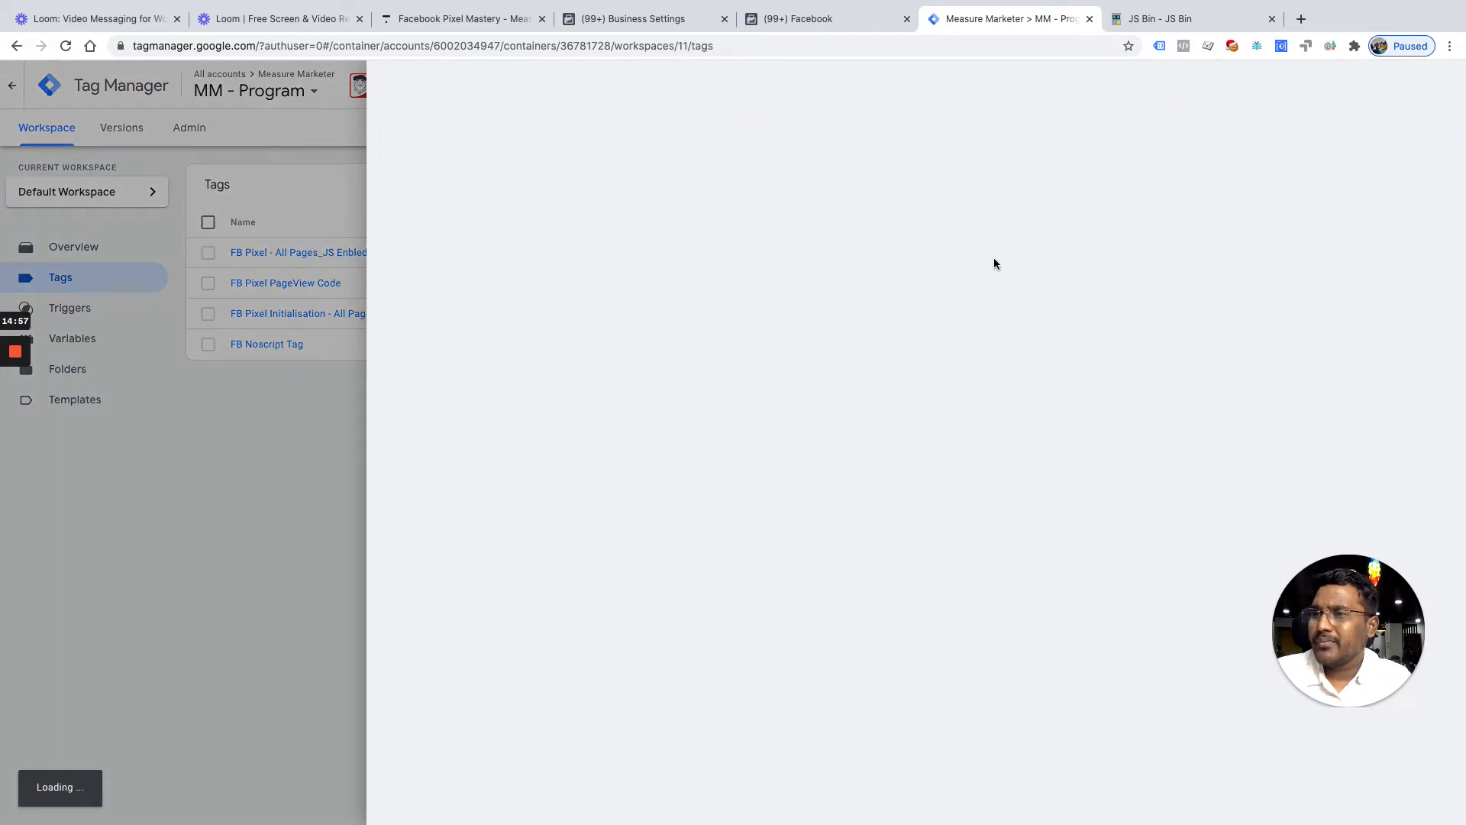
{"action": "left_click", "coordinate": [583, 89]}
{"action": "type", "text": "FB Pix"}
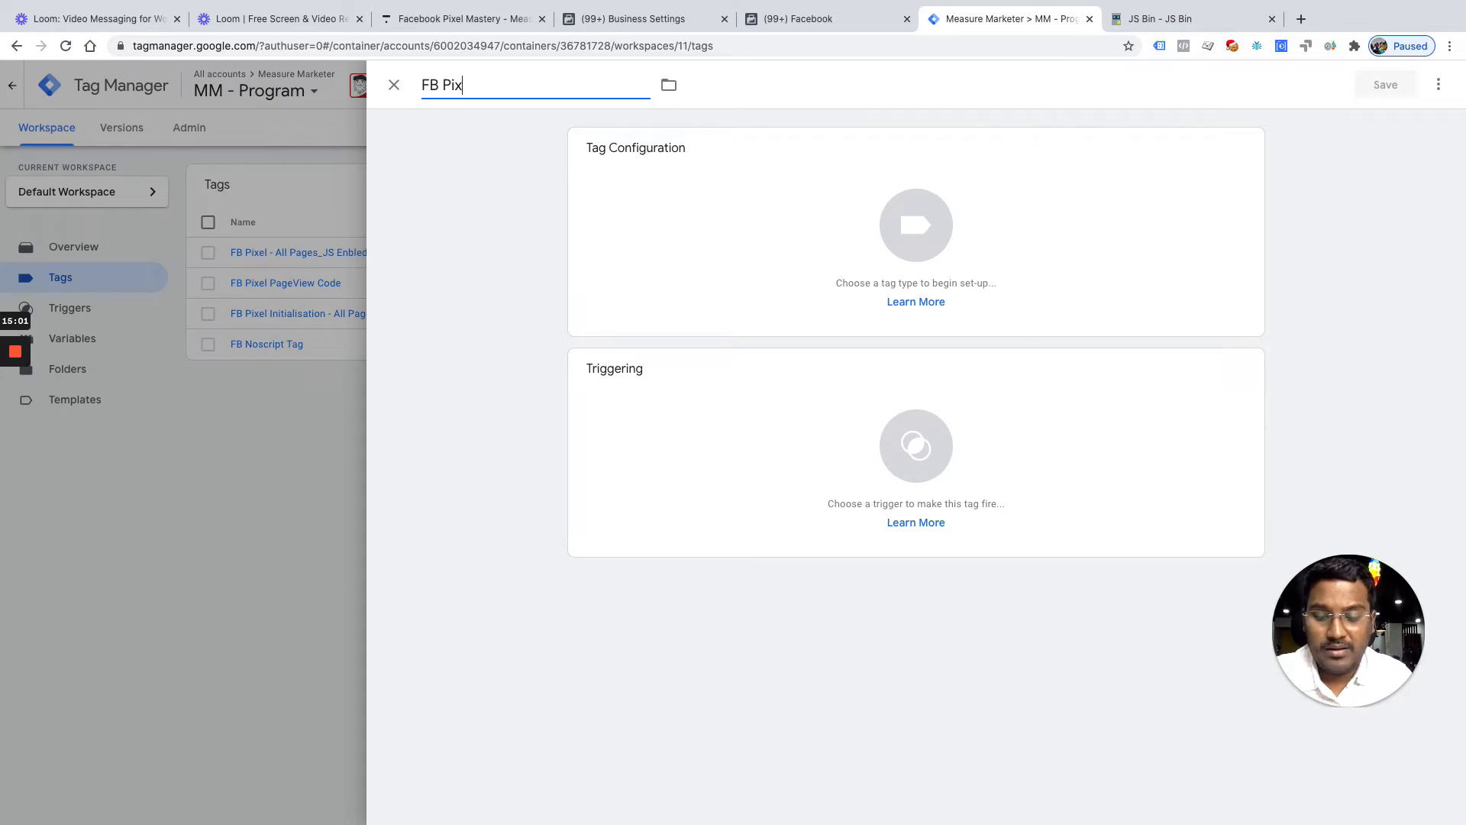
{"action": "type", "text": "el-All"}
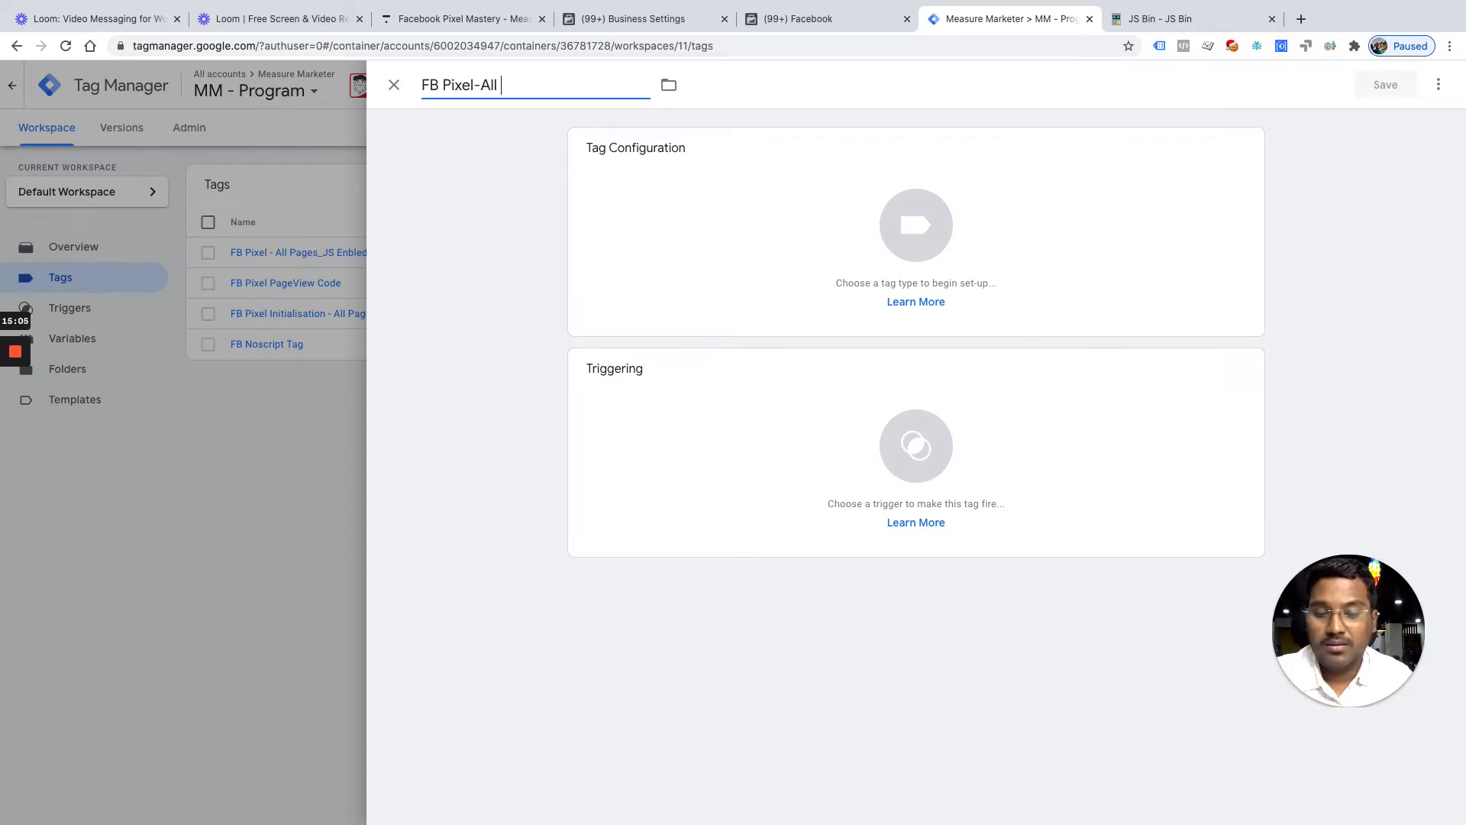
{"action": "type", "text": " Pages"}
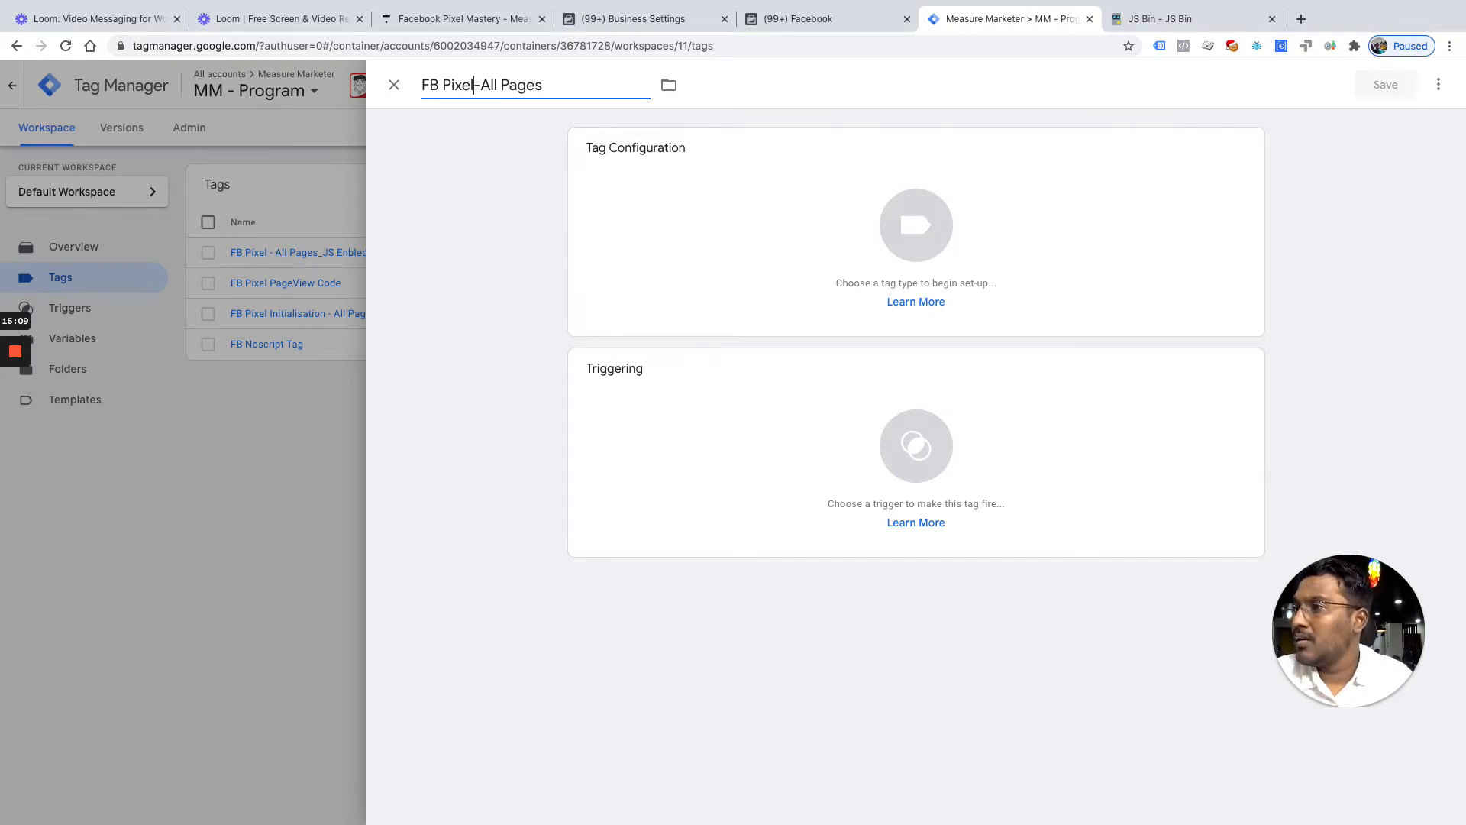
{"action": "key", "text": "Right"}
{"action": "key", "text": "End"}
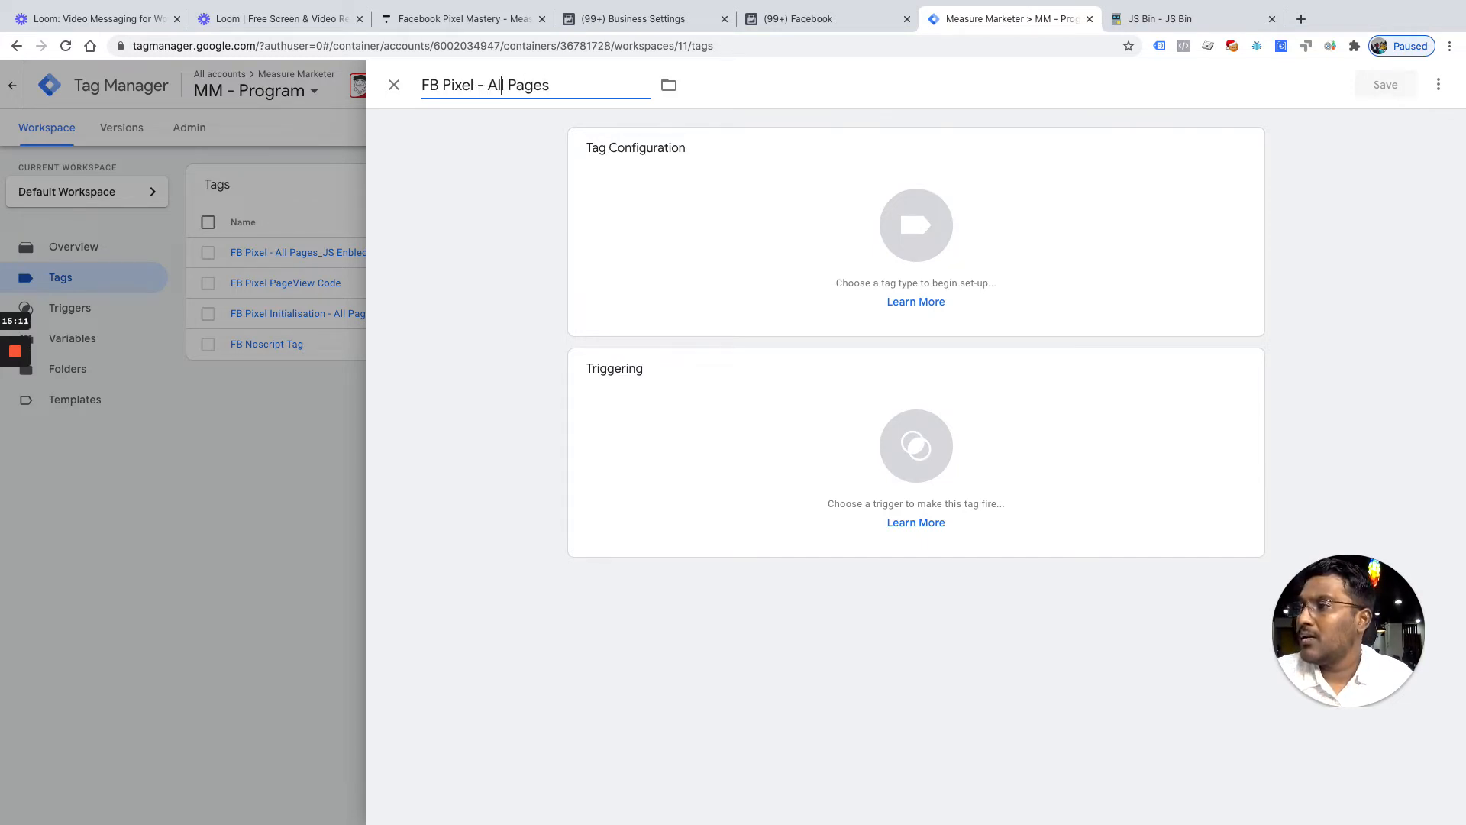
{"action": "type", "text": "_JS Disabled"}
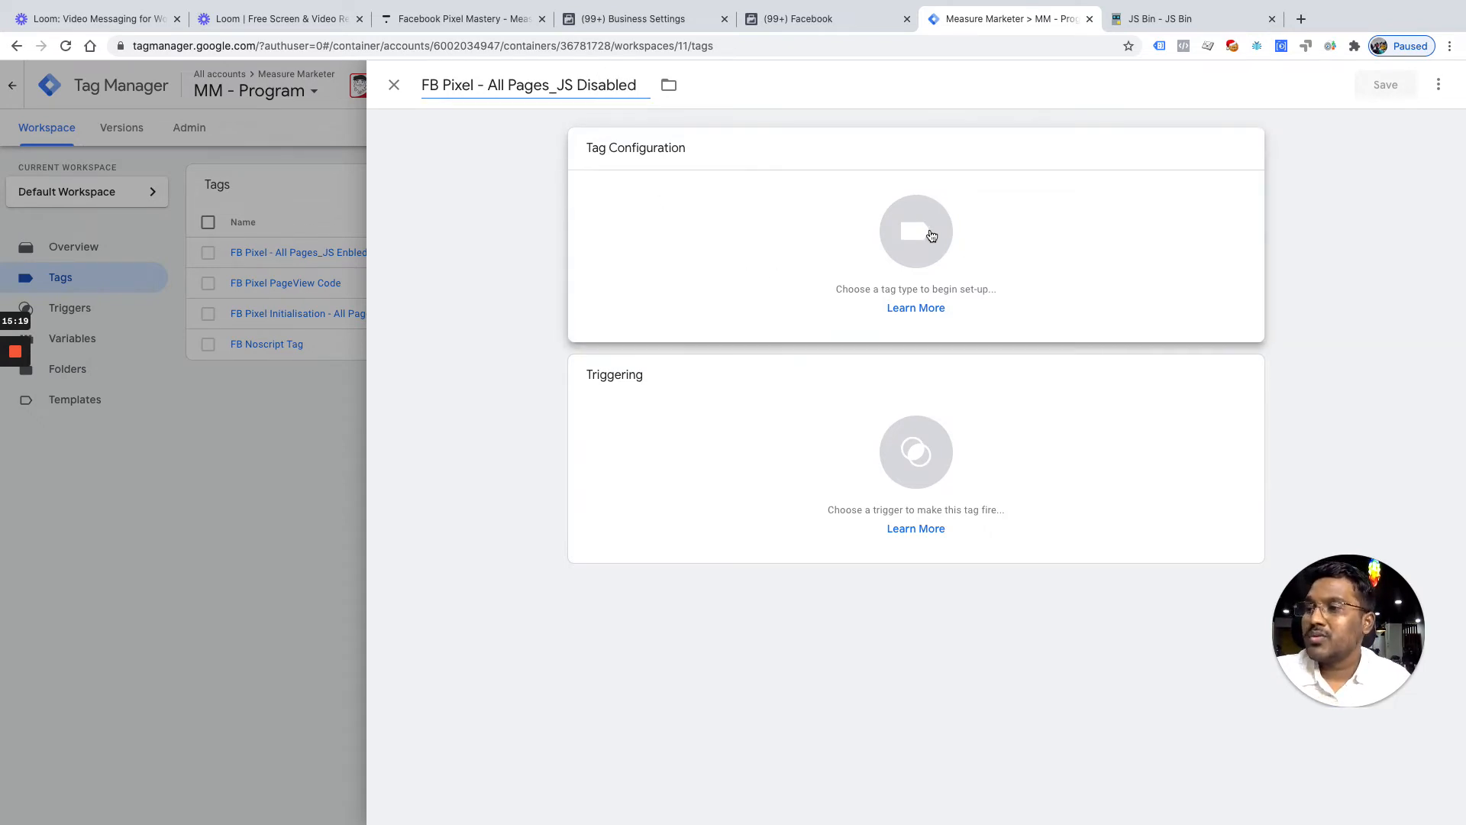
{"action": "left_click", "coordinate": [881, 242]}
{"action": "left_click", "coordinate": [881, 242]}
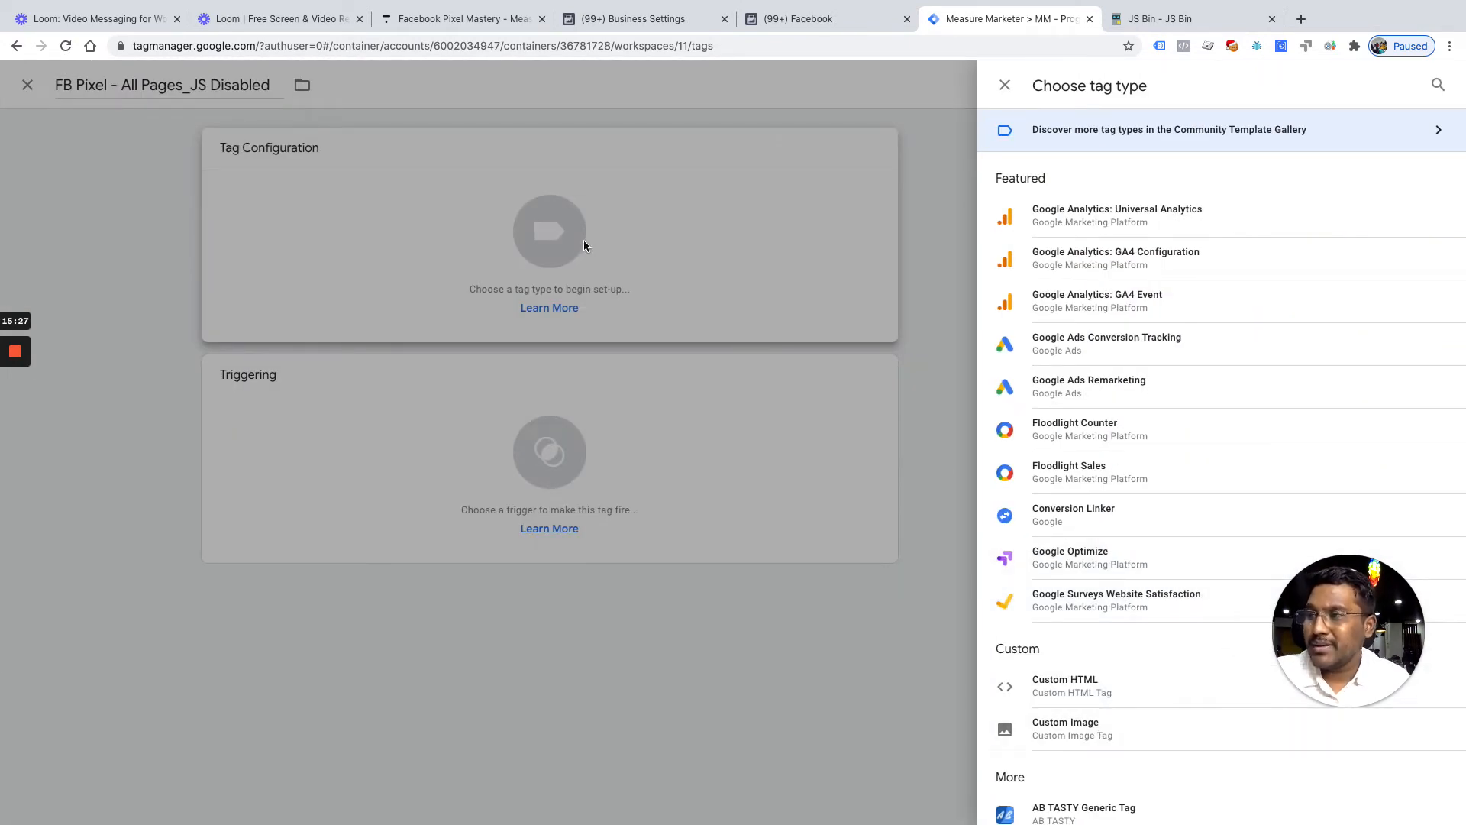
Make the new tag a Custom Image tag and paste the Facebook noscript snippet into JS Bin
{"action": "left_click", "coordinate": [1106, 729]}
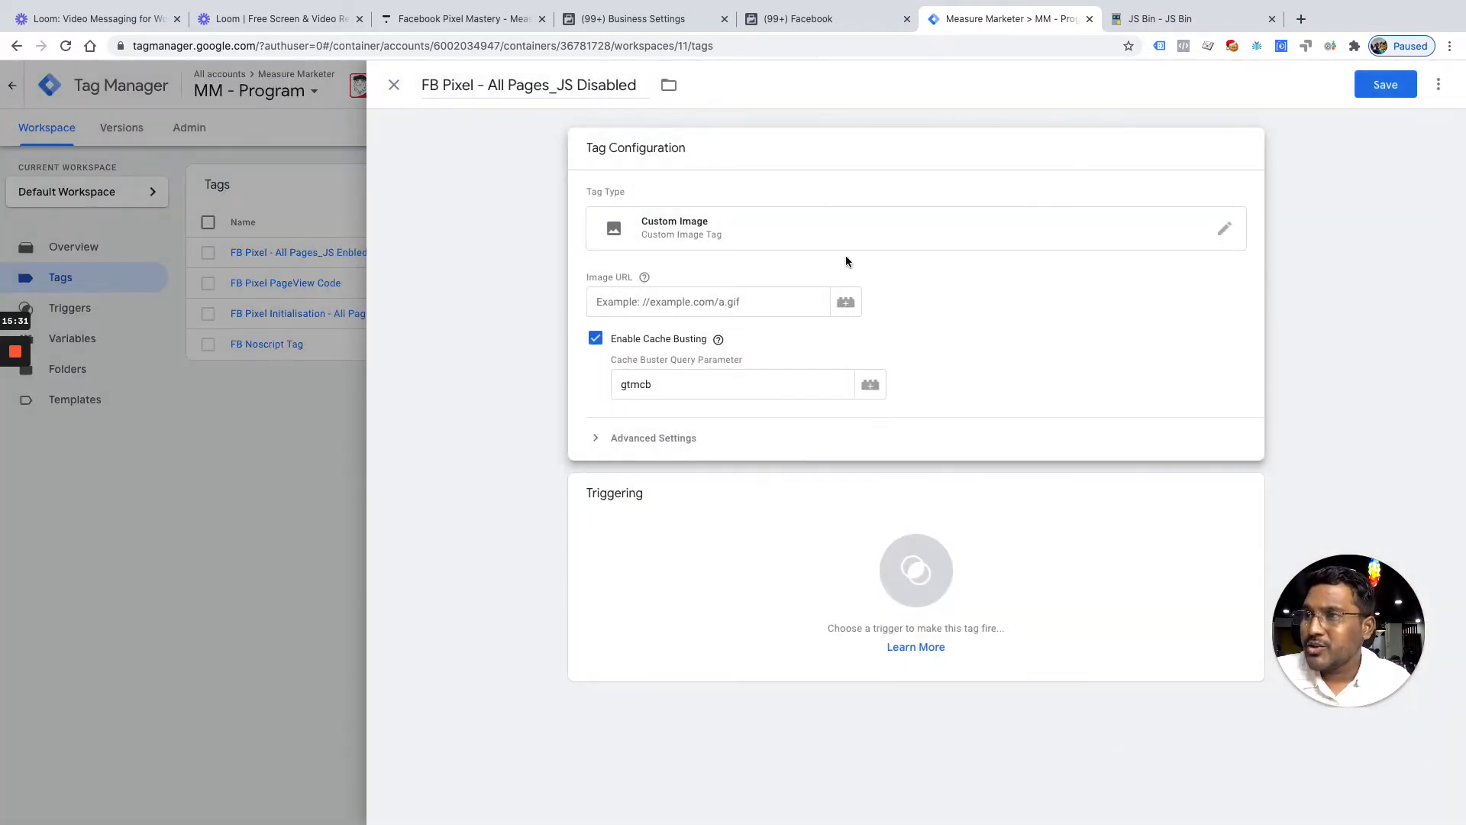
{"action": "left_click", "coordinate": [1200, 25]}
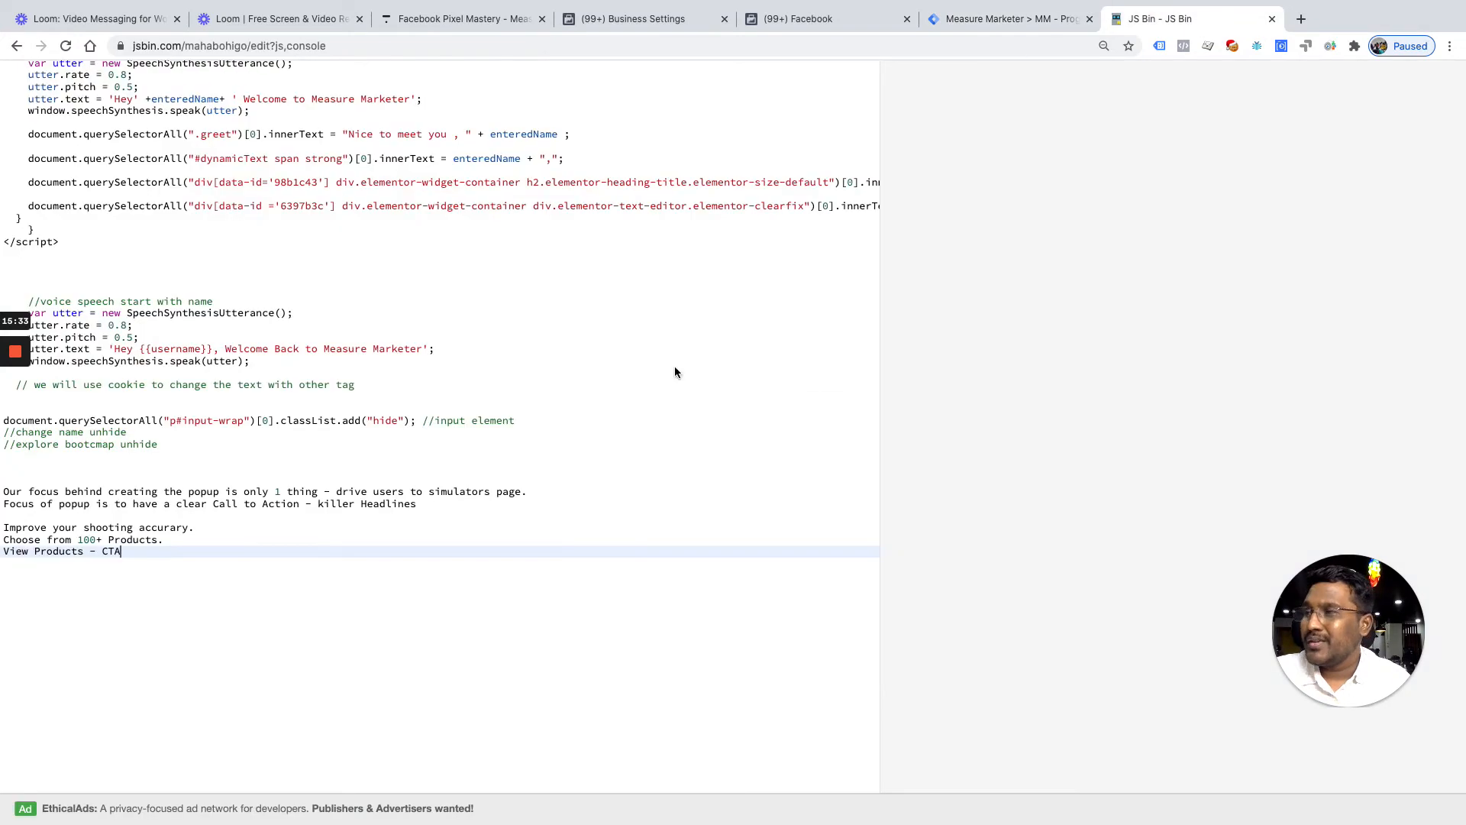
{"action": "left_click", "coordinate": [253, 651]}
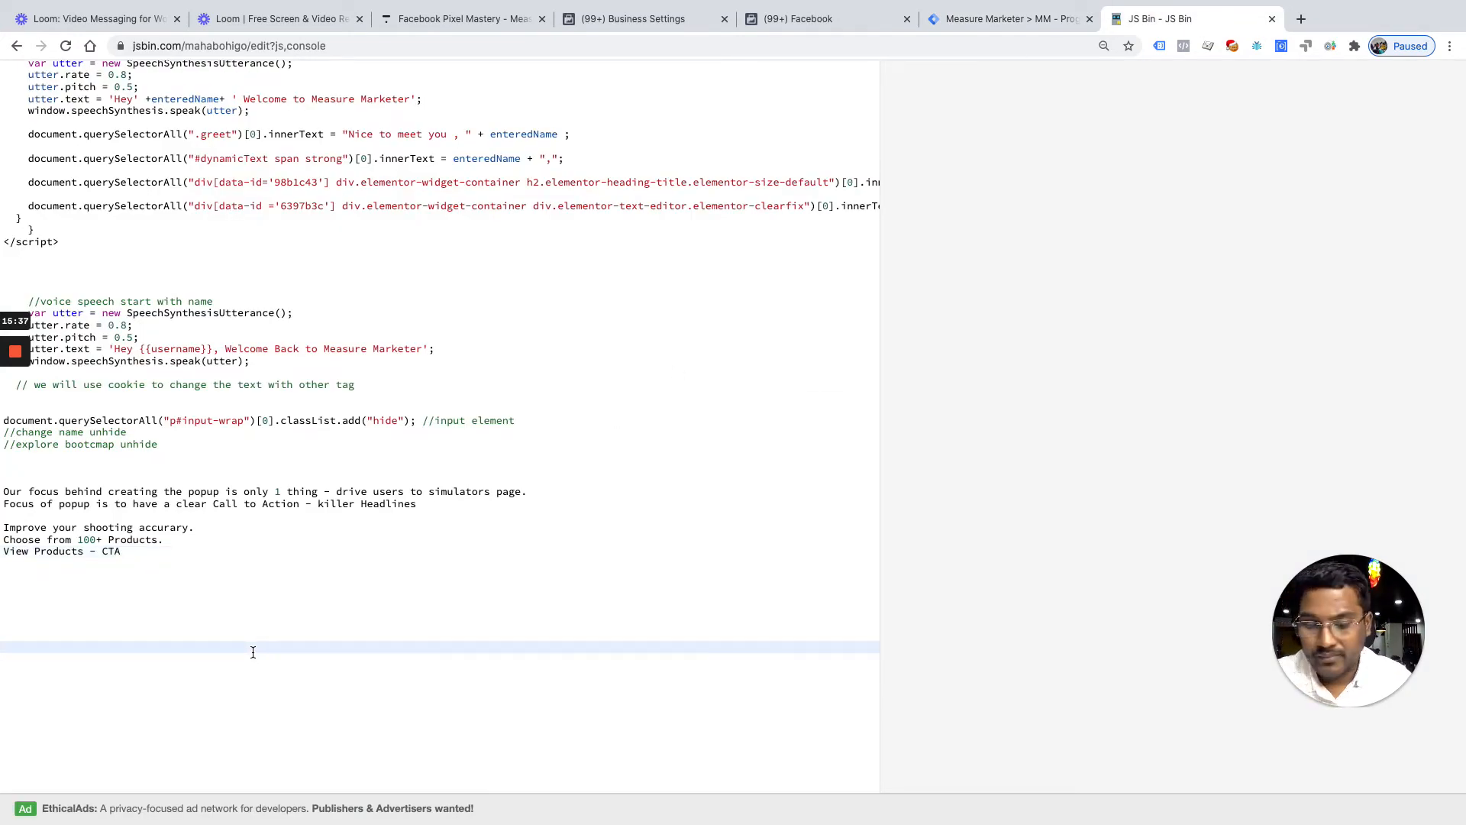
{"action": "key", "text": "super+v"}
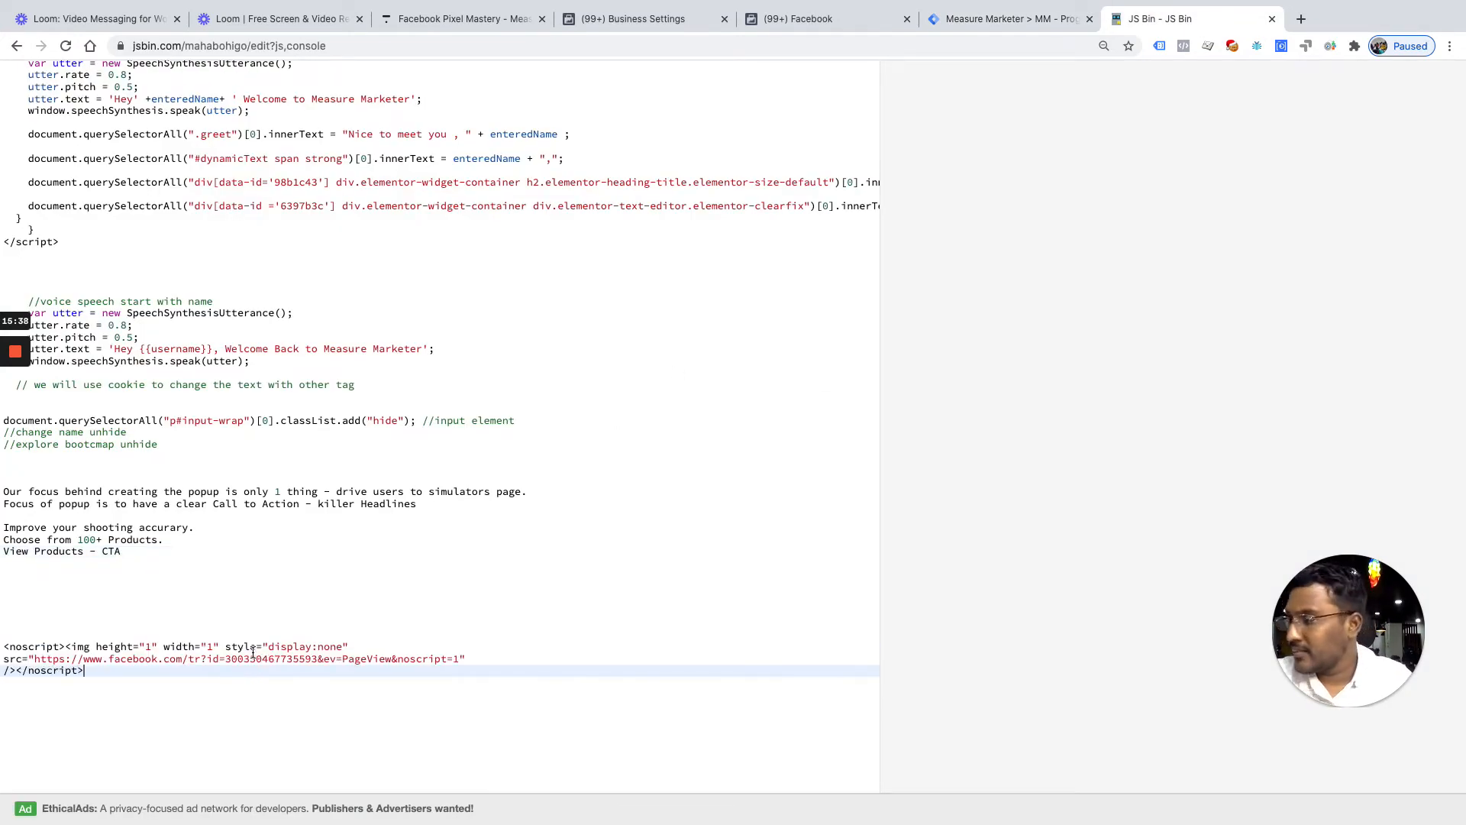
{"action": "left_click", "coordinate": [89, 648]}
{"action": "double_click", "coordinate": [86, 648]}
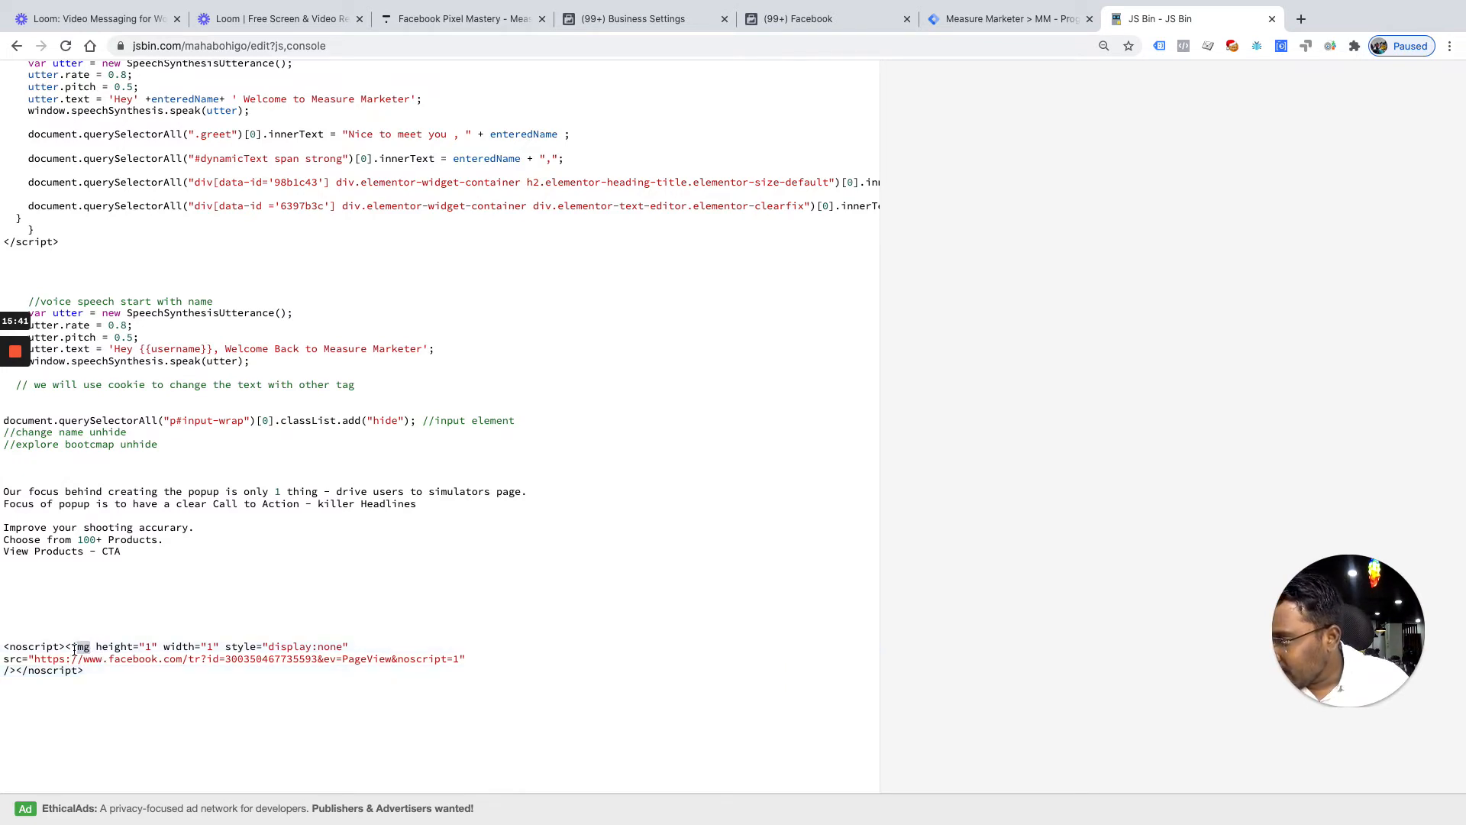
Select the pixel URL from the snippet's img src attribute to copy it
{"action": "left_click", "coordinate": [944, 28]}
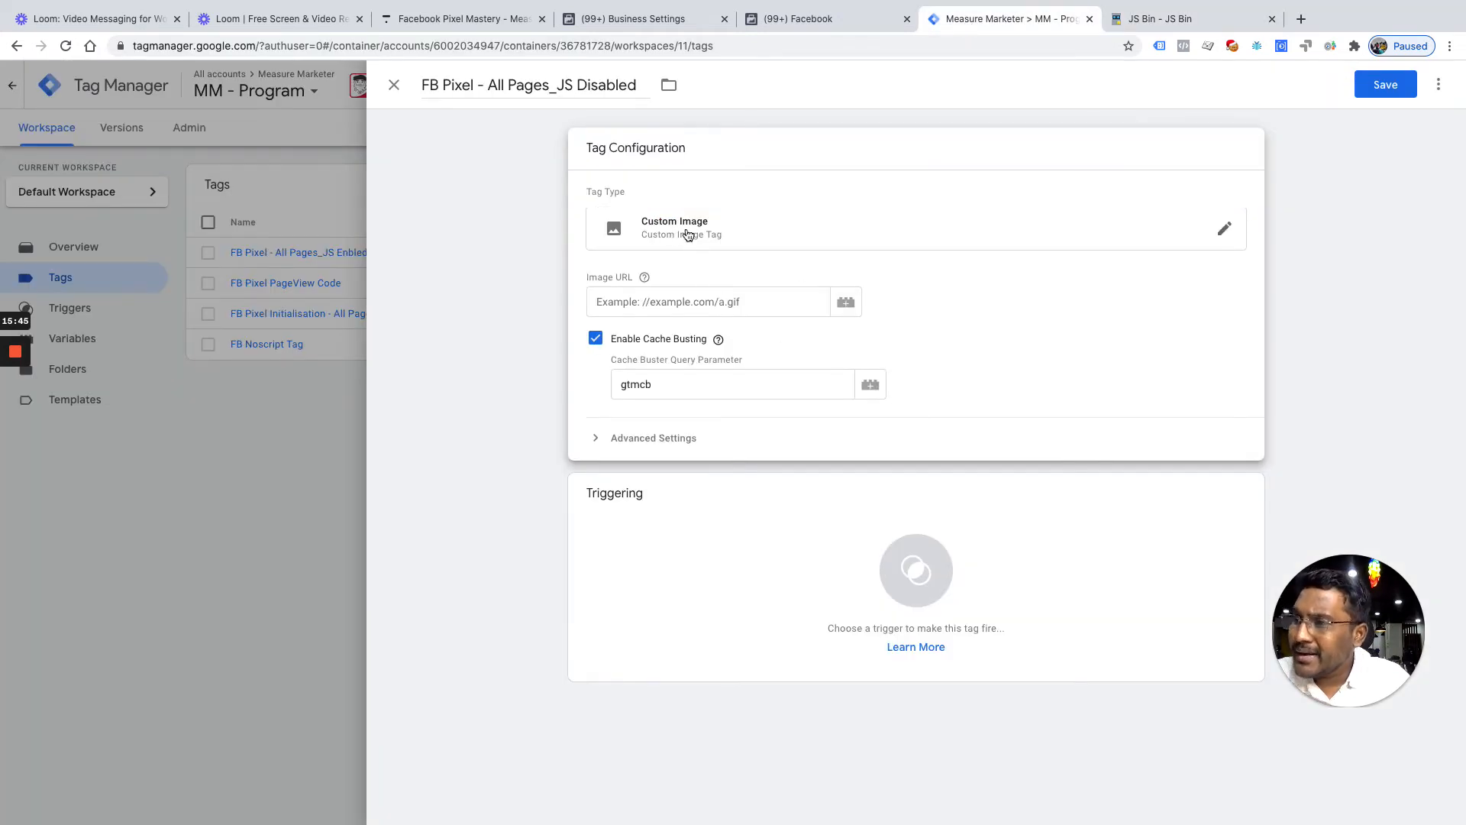
{"action": "left_click", "coordinate": [1176, 20]}
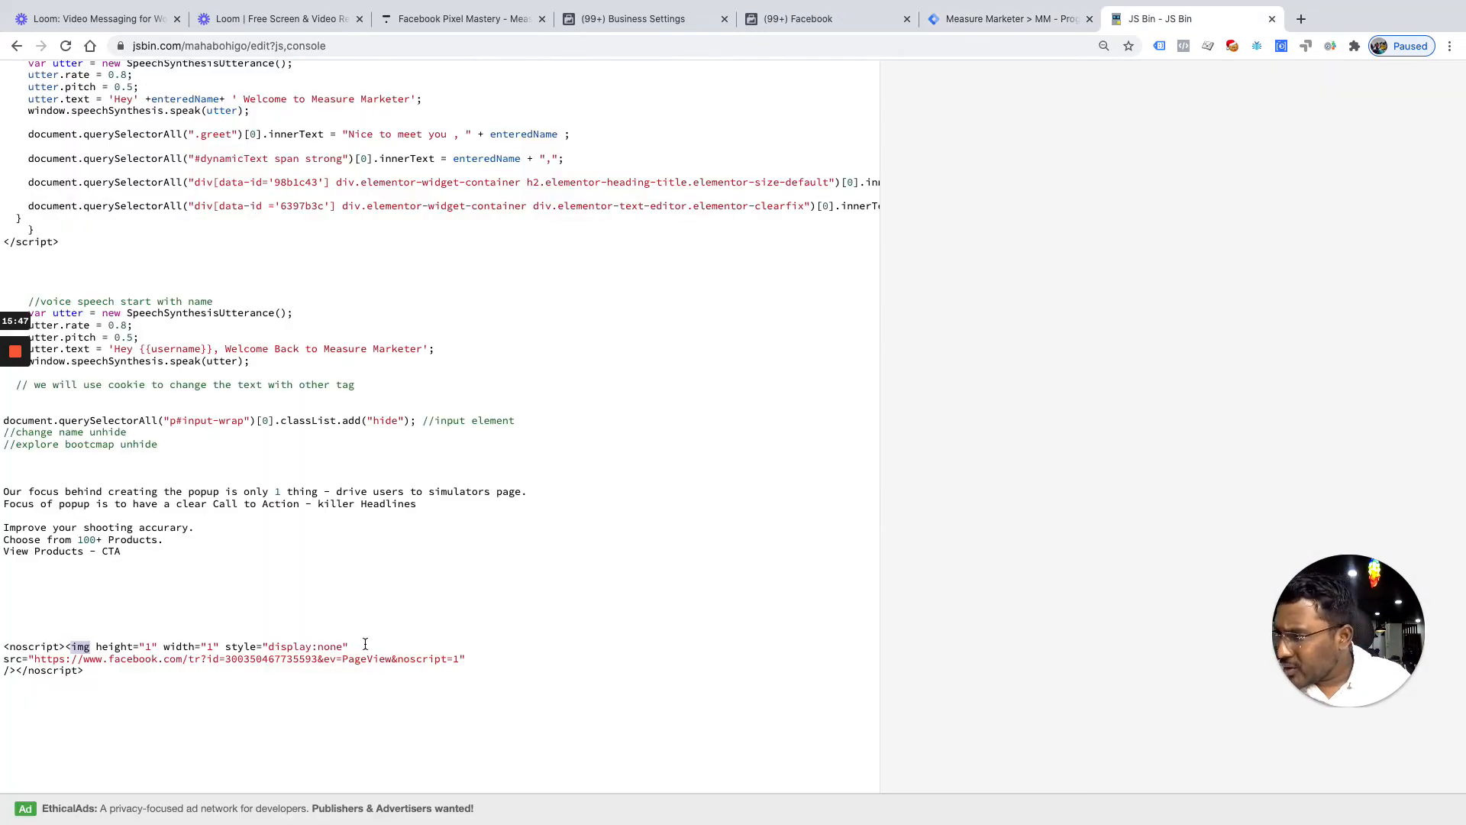
{"action": "left_click", "coordinate": [461, 660]}
{"action": "left_click_drag", "start_coordinate": [462, 661], "coordinate": [34, 661]}
{"action": "key", "text": "super+c"}
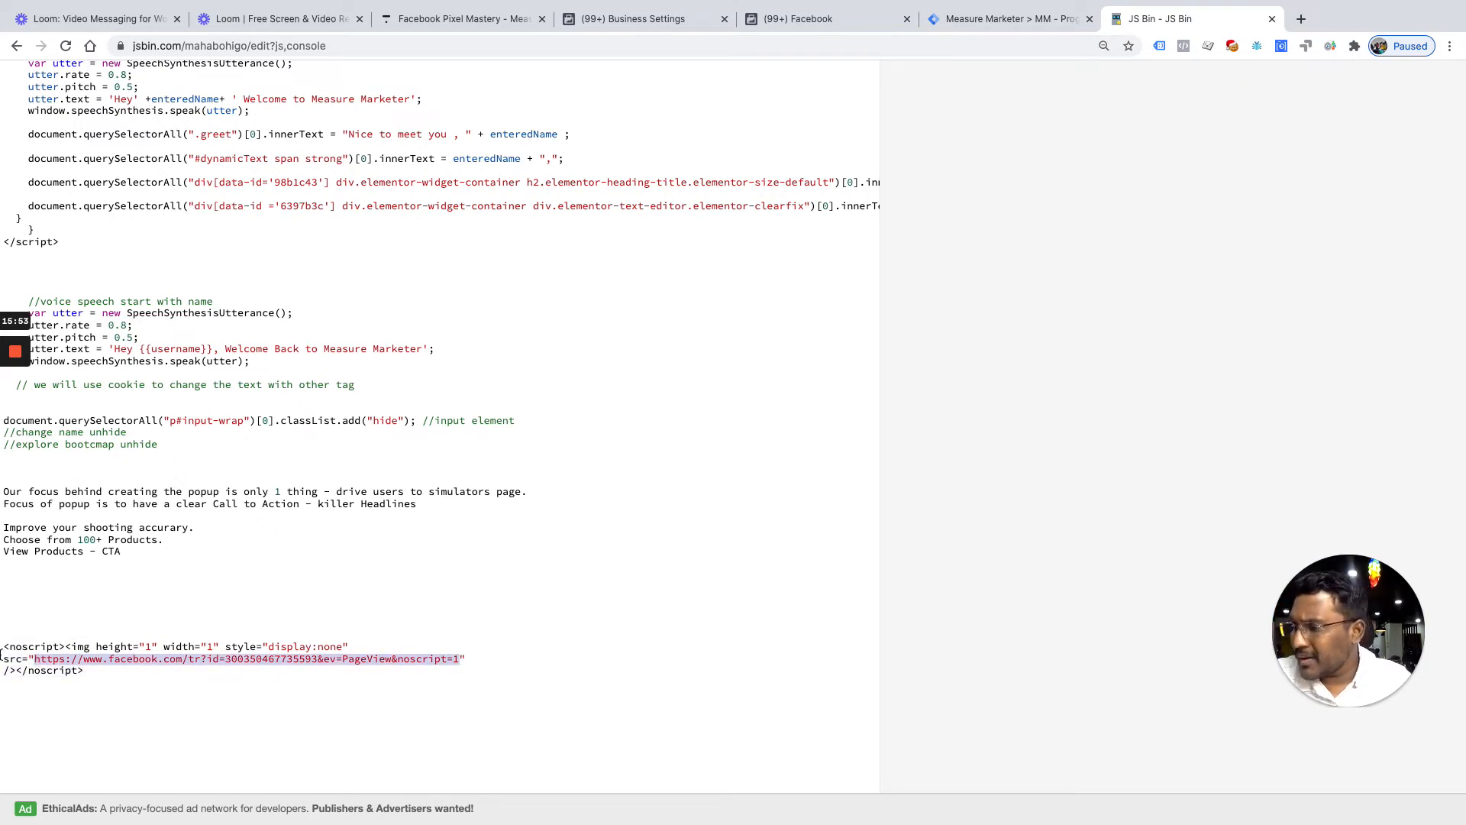
{"action": "left_click", "coordinate": [993, 17]}
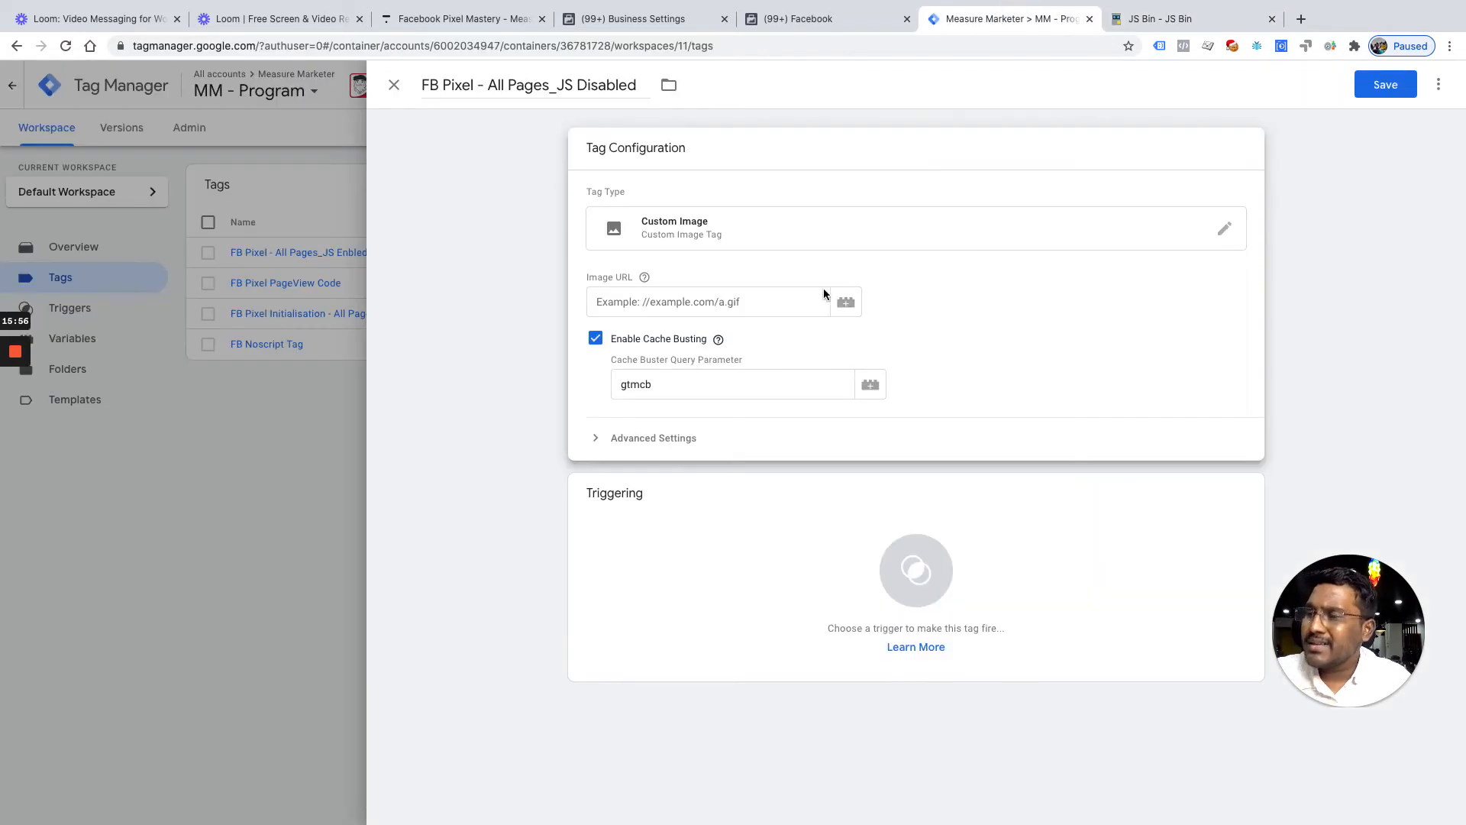
Paste the Facebook noscript pixel URL into the Custom Image tag's Image URL field
{"action": "left_click", "coordinate": [686, 302]}
{"action": "key", "text": "super+v"}
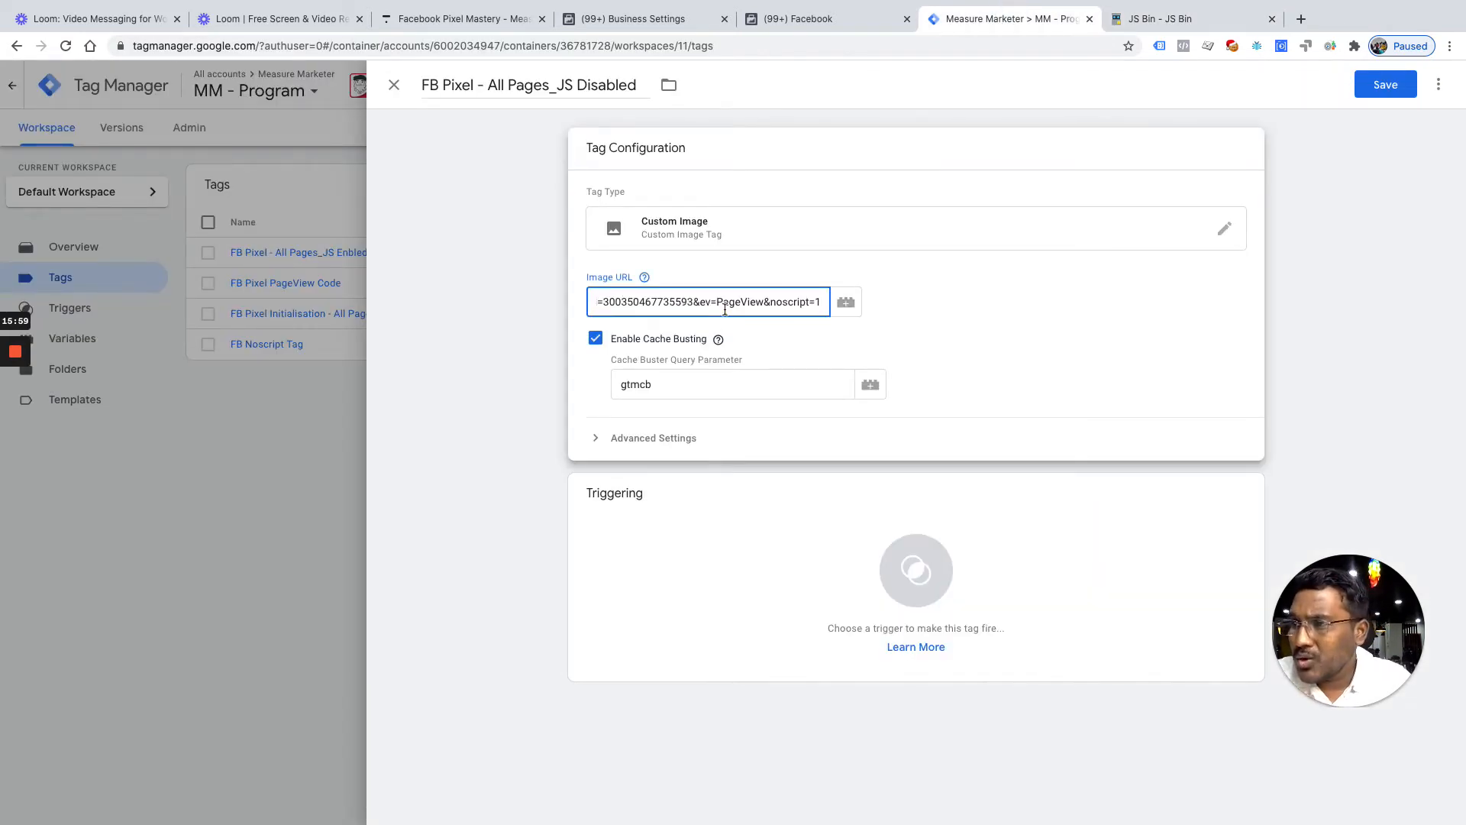
{"action": "left_click", "coordinate": [618, 302]}
{"action": "left_click_drag", "start_coordinate": [619, 301], "coordinate": [575, 307]}
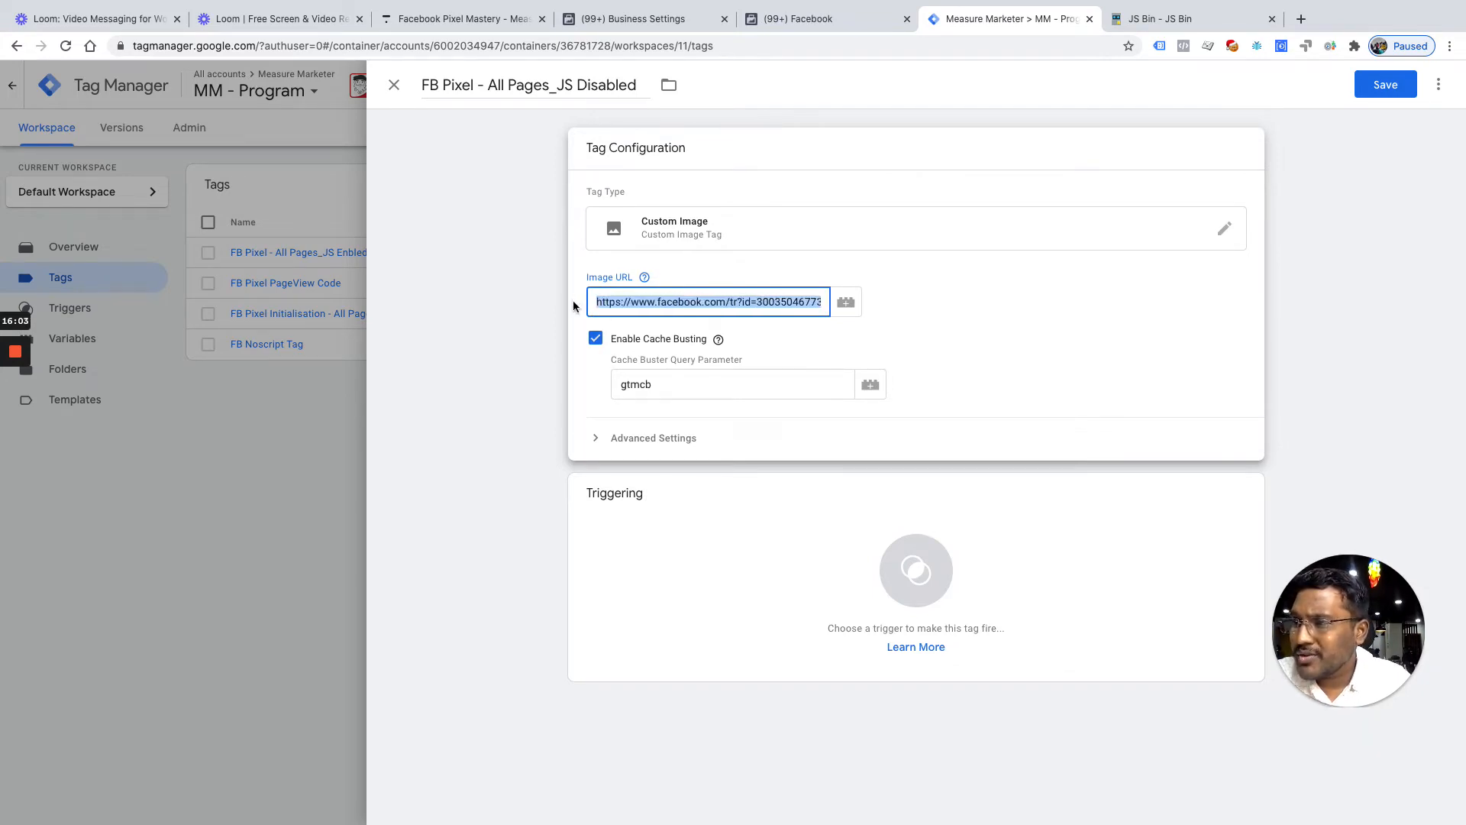
{"action": "left_click", "coordinate": [616, 302]}
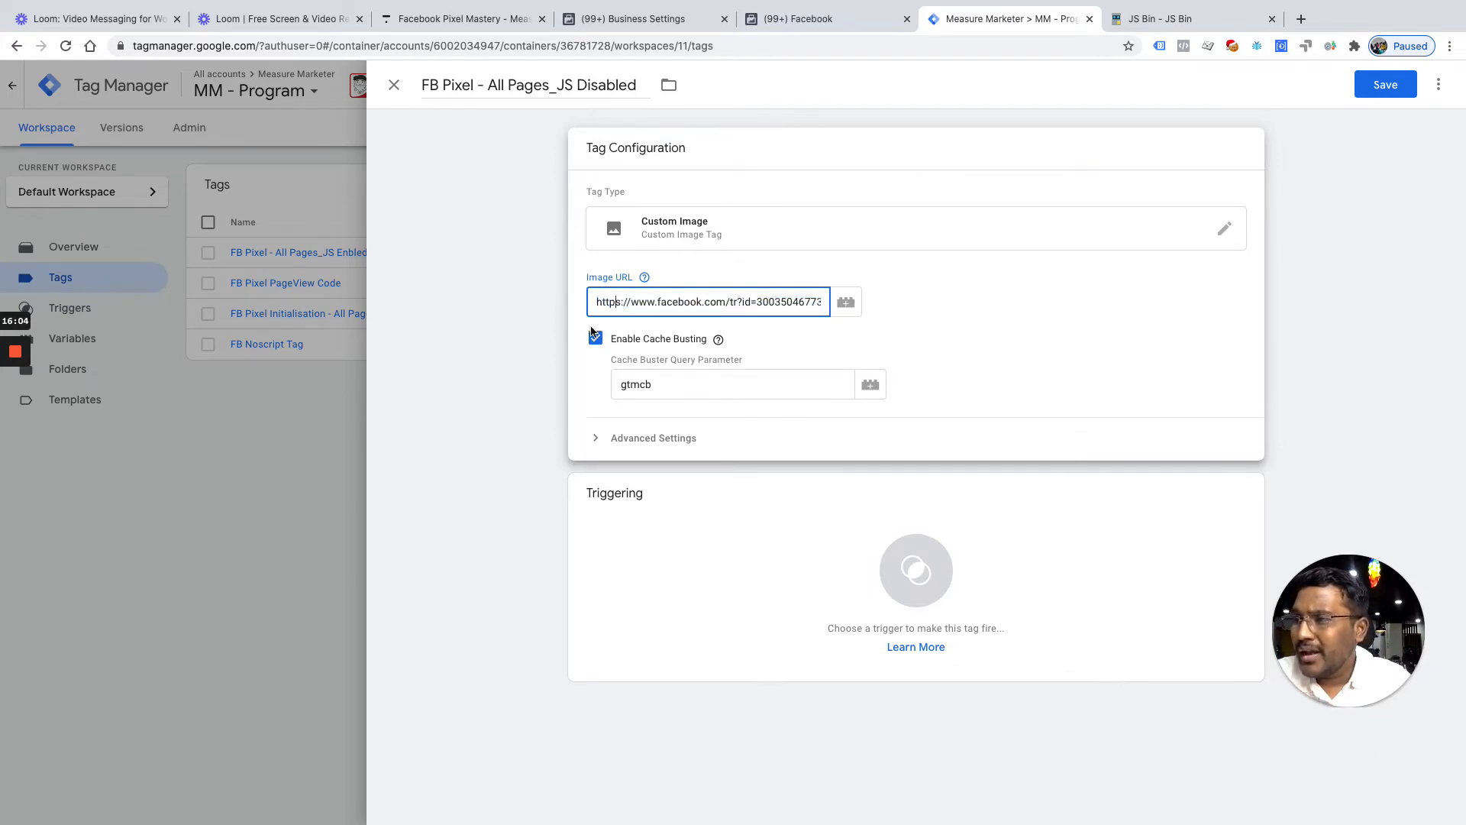
{"action": "left_click", "coordinate": [941, 578]}
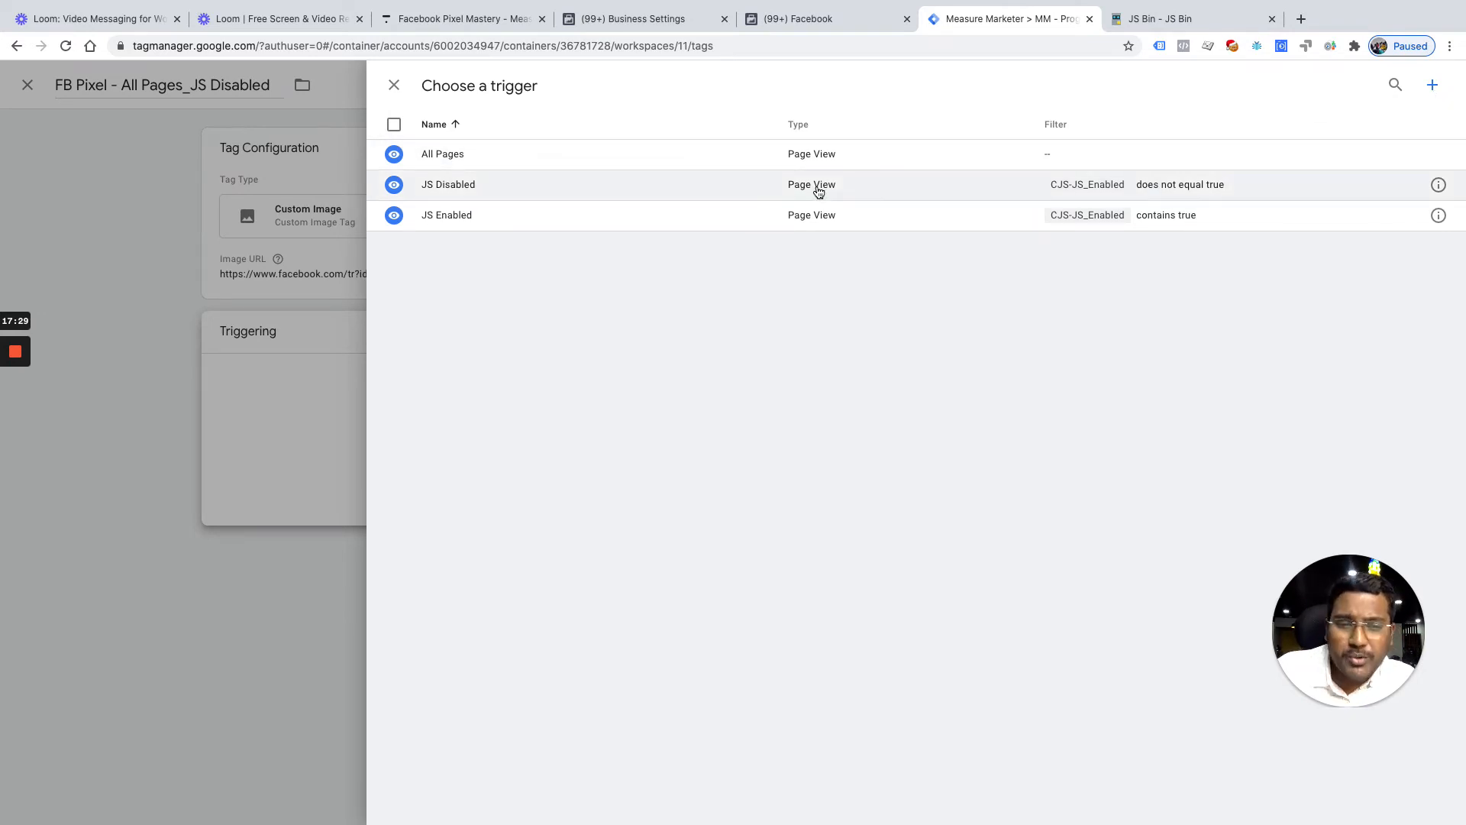
Give the FB Pixel - All Pages_JS Disabled tag the JS Disabled trigger, check its condition, and save
{"action": "left_click", "coordinate": [488, 182]}
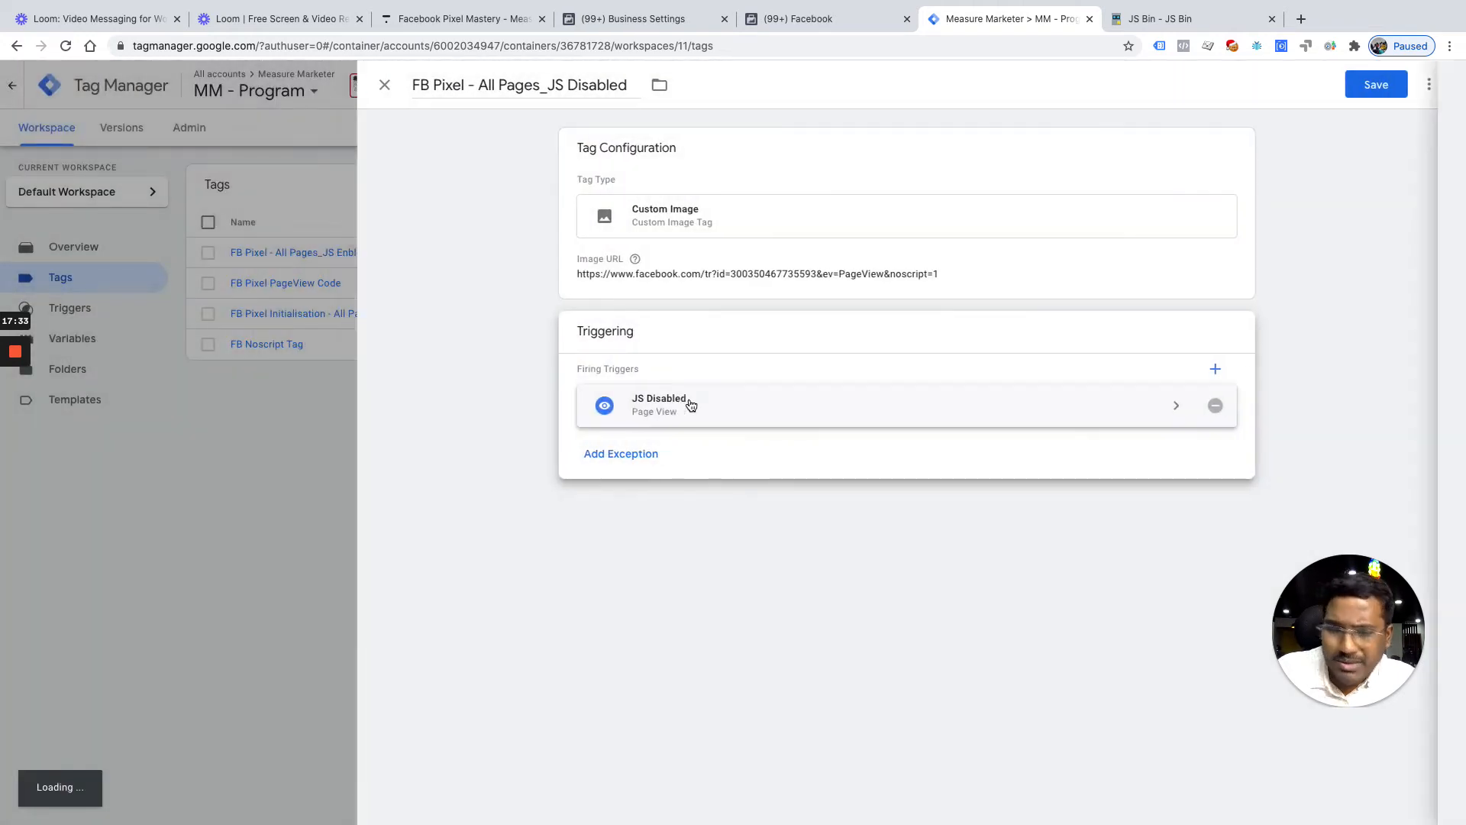
{"action": "left_click", "coordinate": [687, 402]}
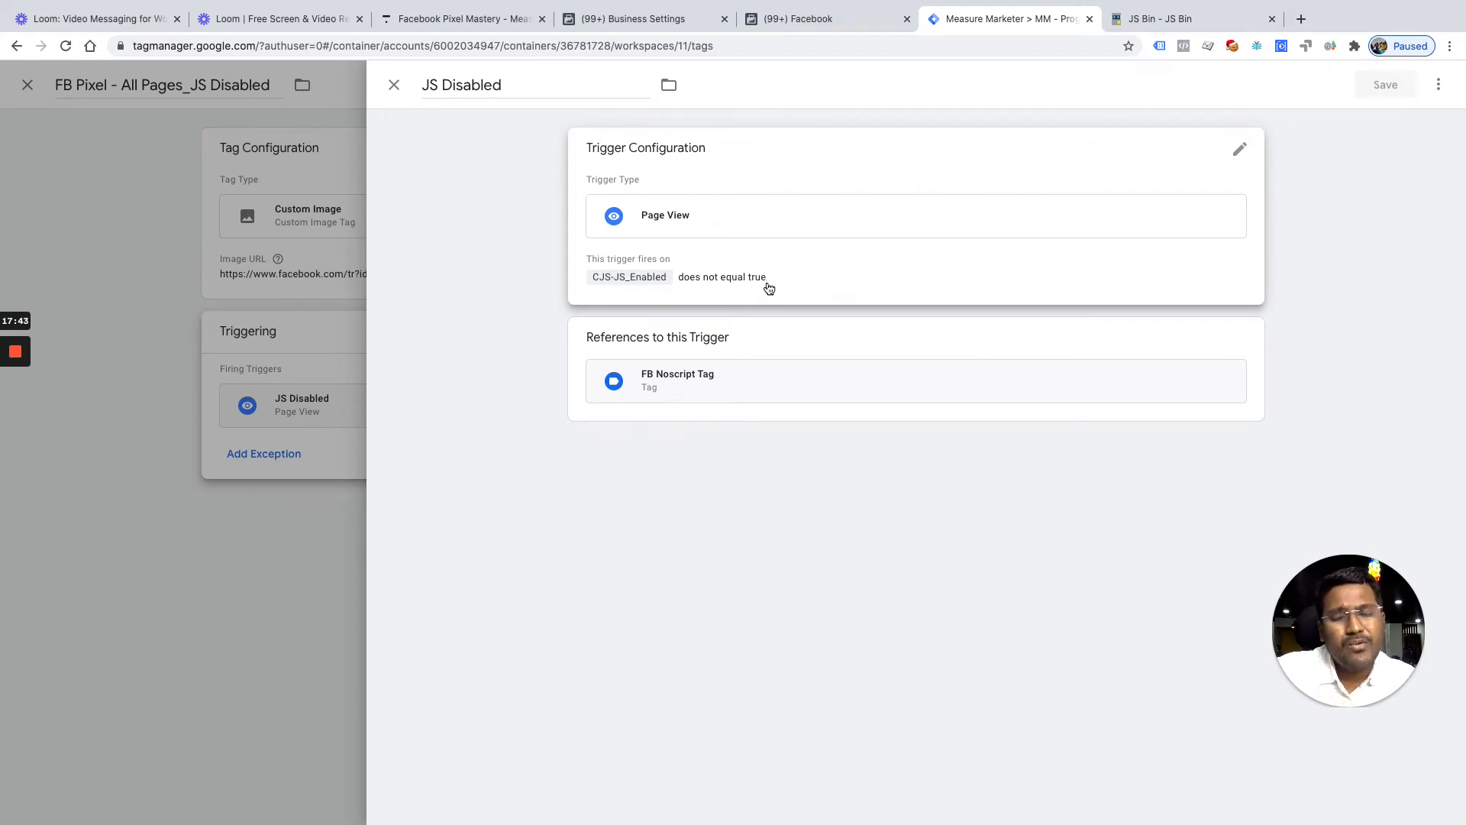
{"action": "left_click", "coordinate": [393, 85]}
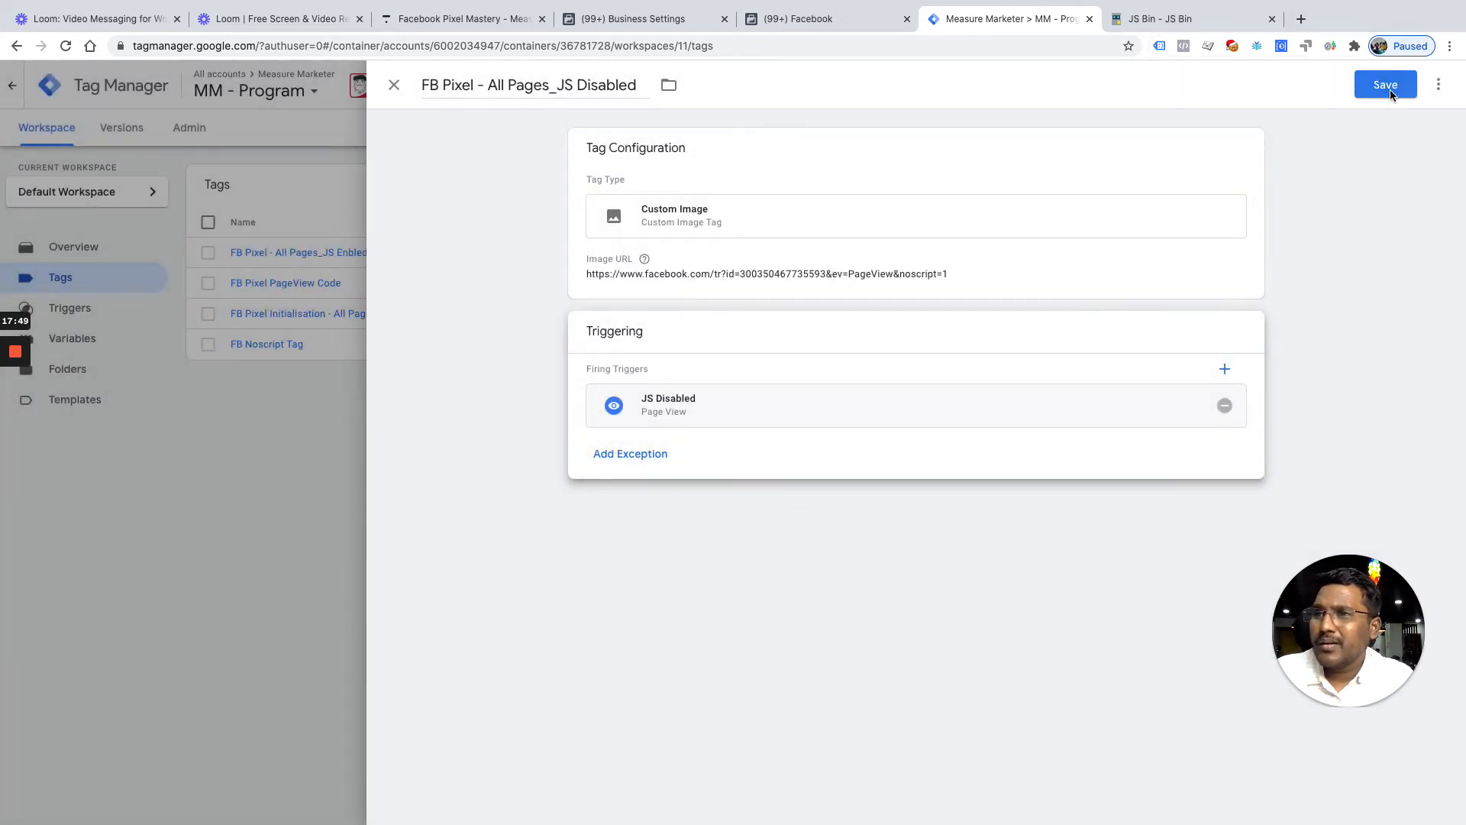
{"action": "left_click", "coordinate": [1388, 88]}
{"action": "key", "text": "ctrl+Up"}
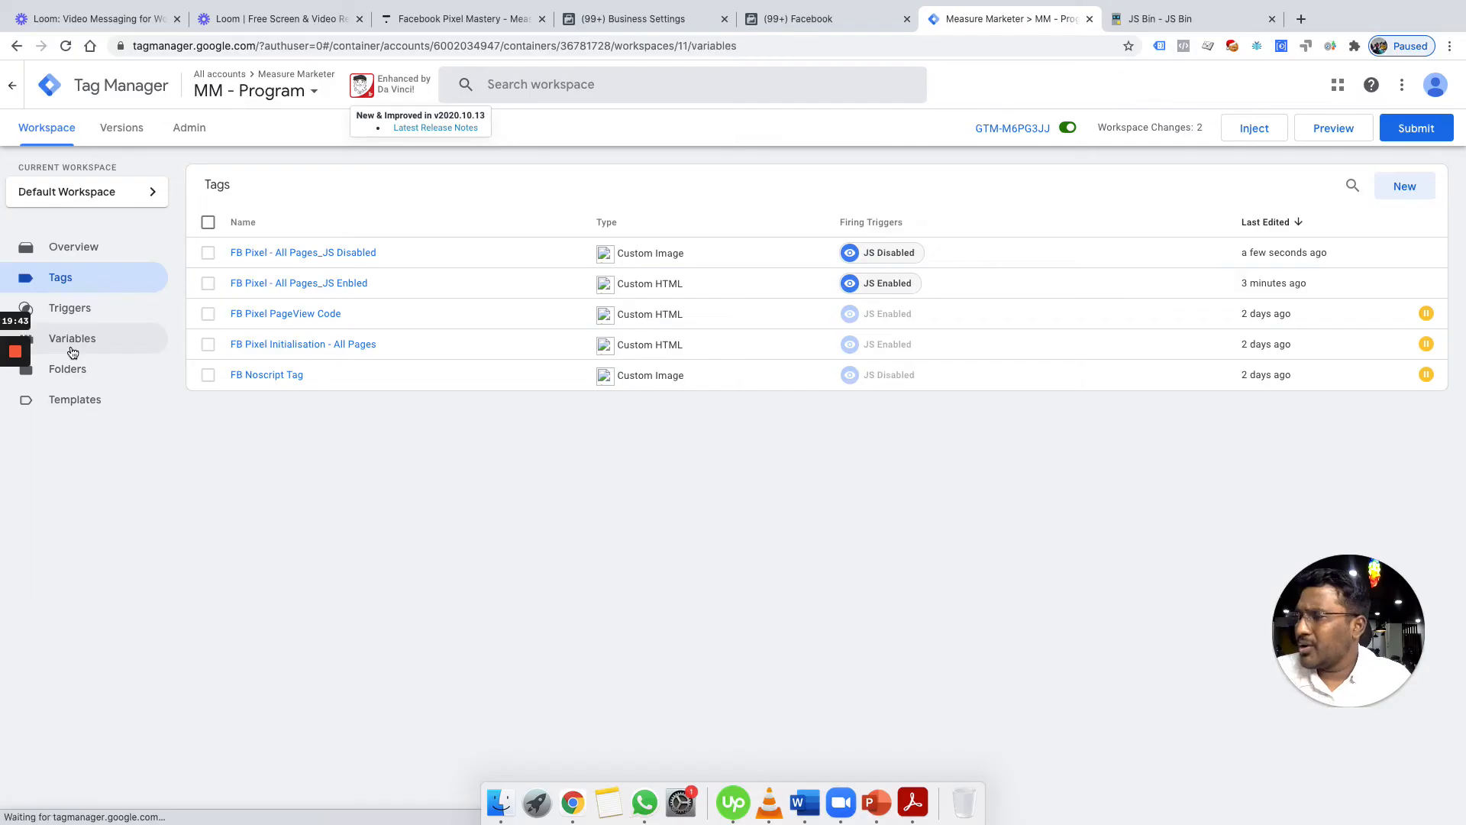
Review the CJS-JS_Enabled variable's code, then reopen the FB Pixel - All Pages_JS Disabled tag
{"action": "left_click", "coordinate": [71, 350]}
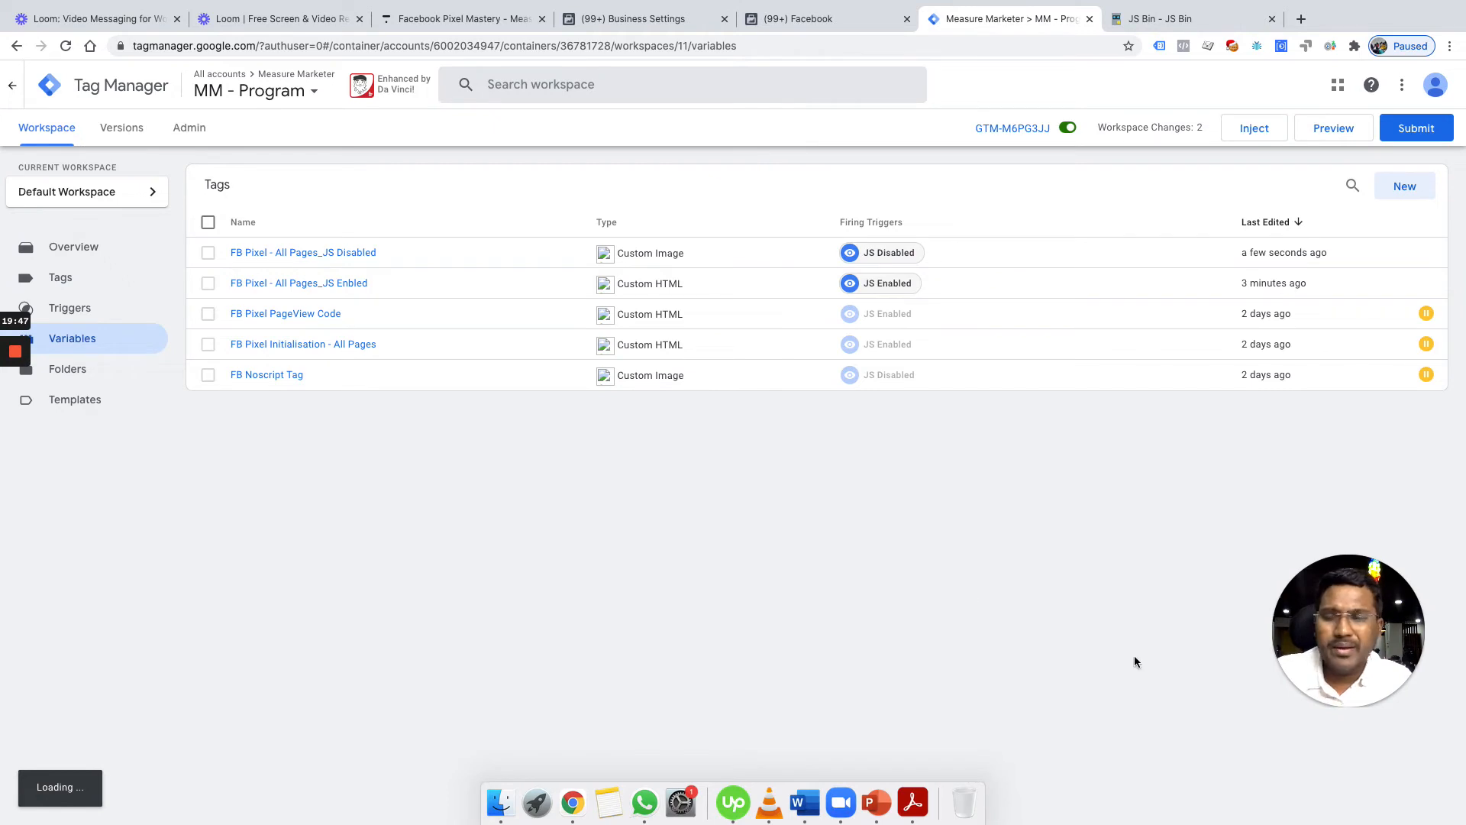
{"action": "left_click", "coordinate": [100, 350]}
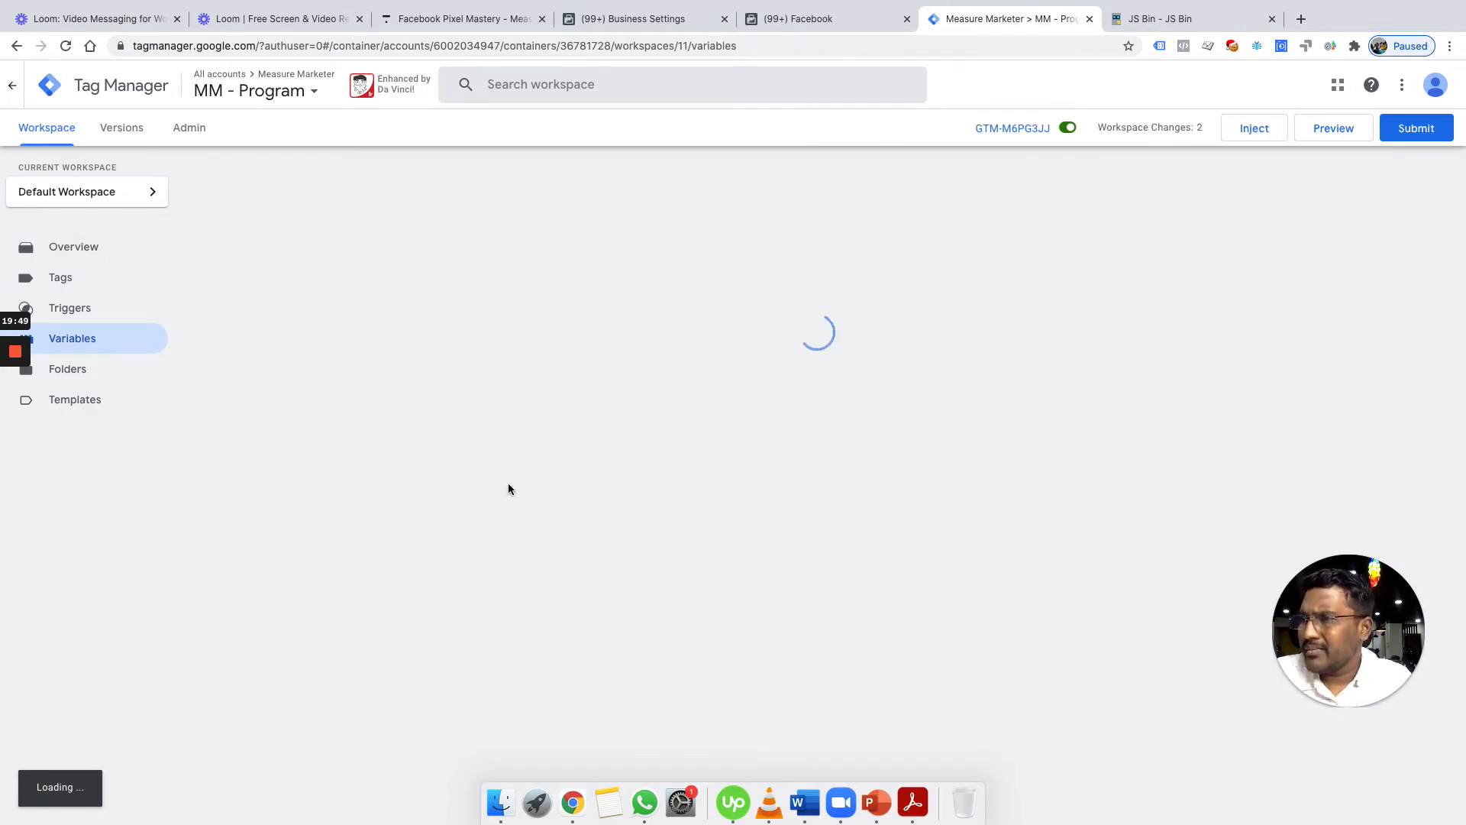
{"action": "scroll", "coordinate": [748, 496], "scroll_direction": "down", "scroll_amount": 3}
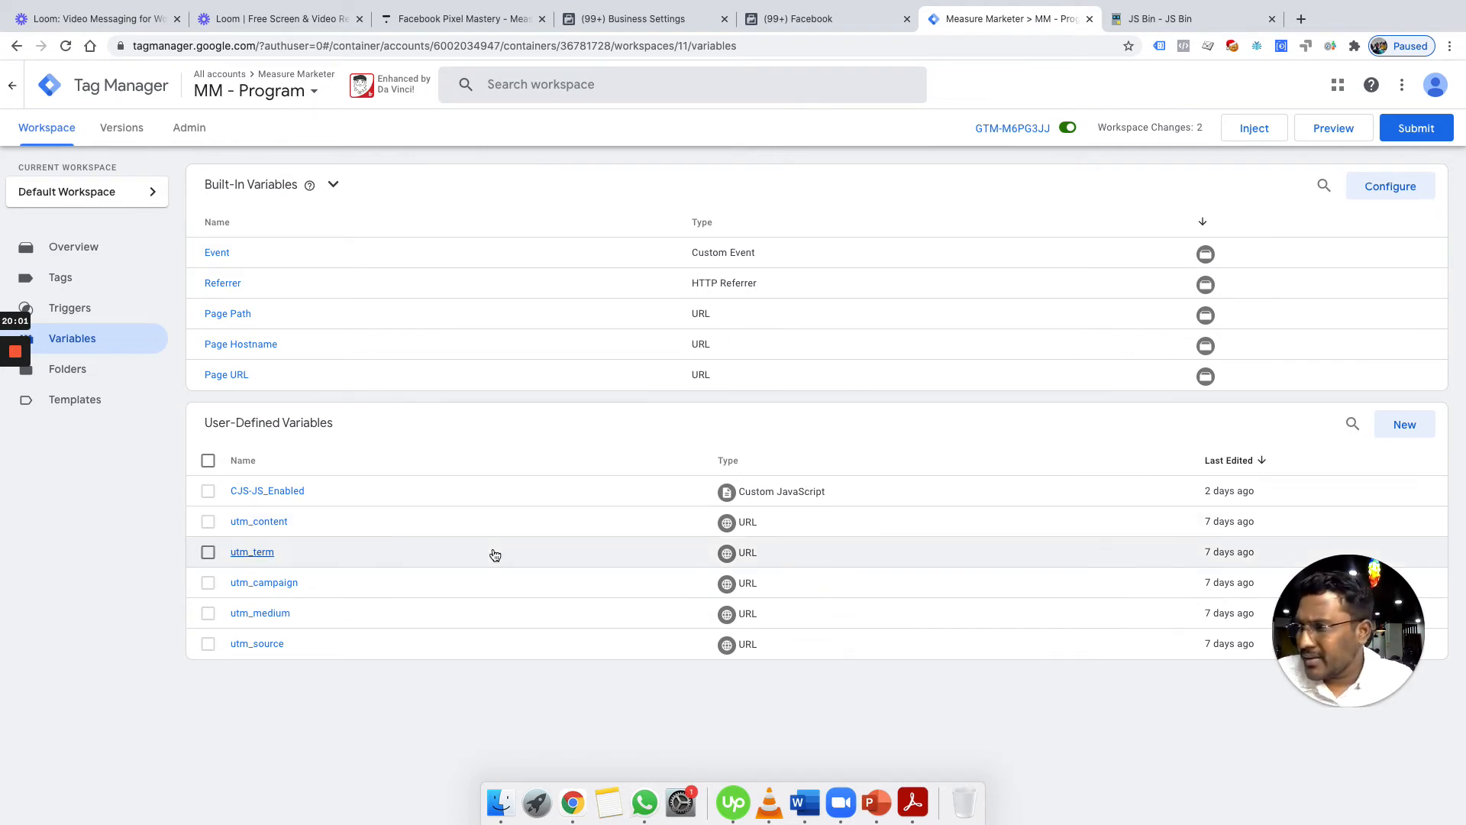
{"action": "left_click", "coordinate": [298, 490]}
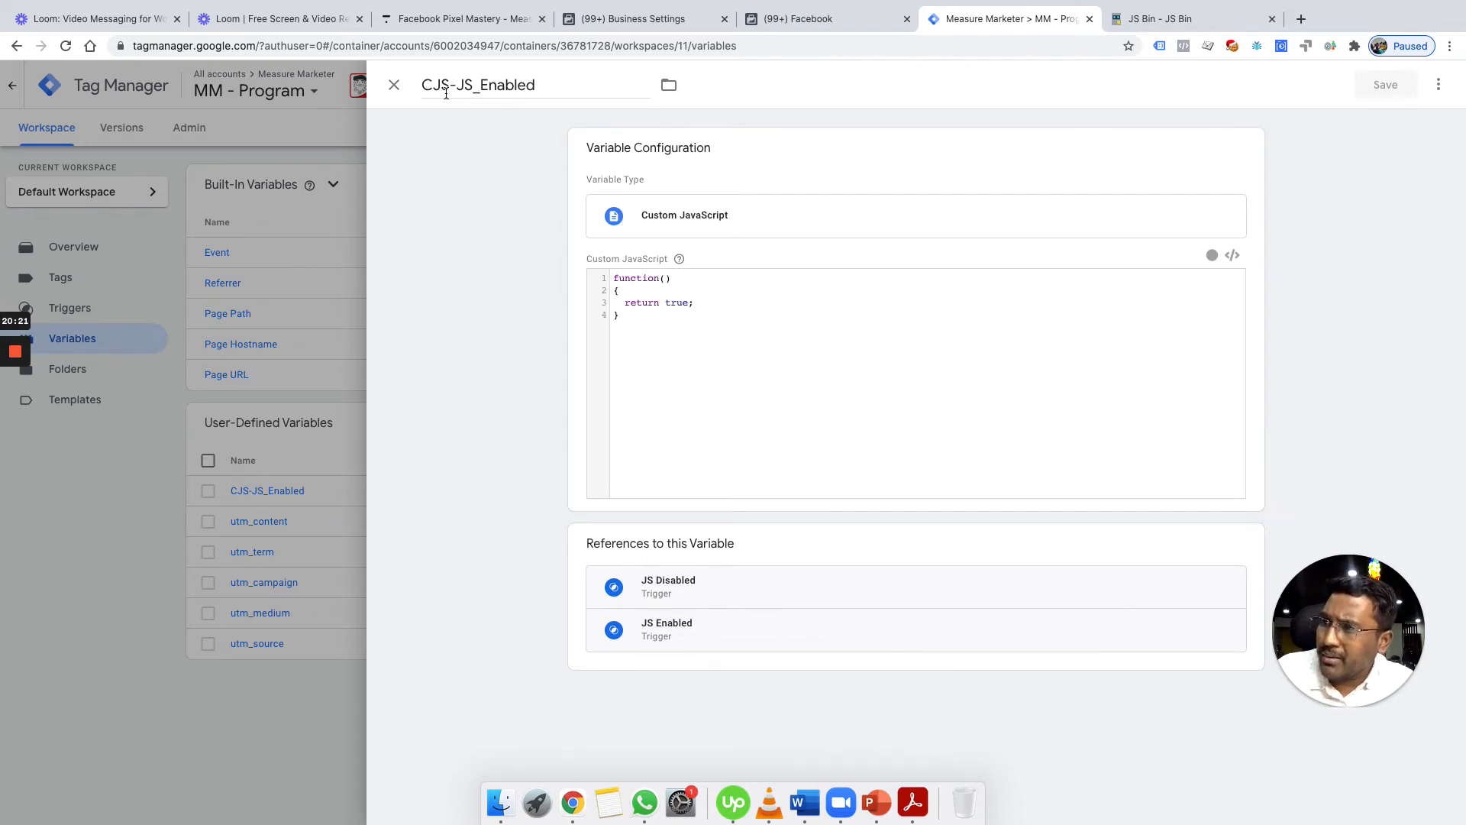
{"action": "left_click", "coordinate": [394, 86]}
{"action": "left_click", "coordinate": [82, 285]}
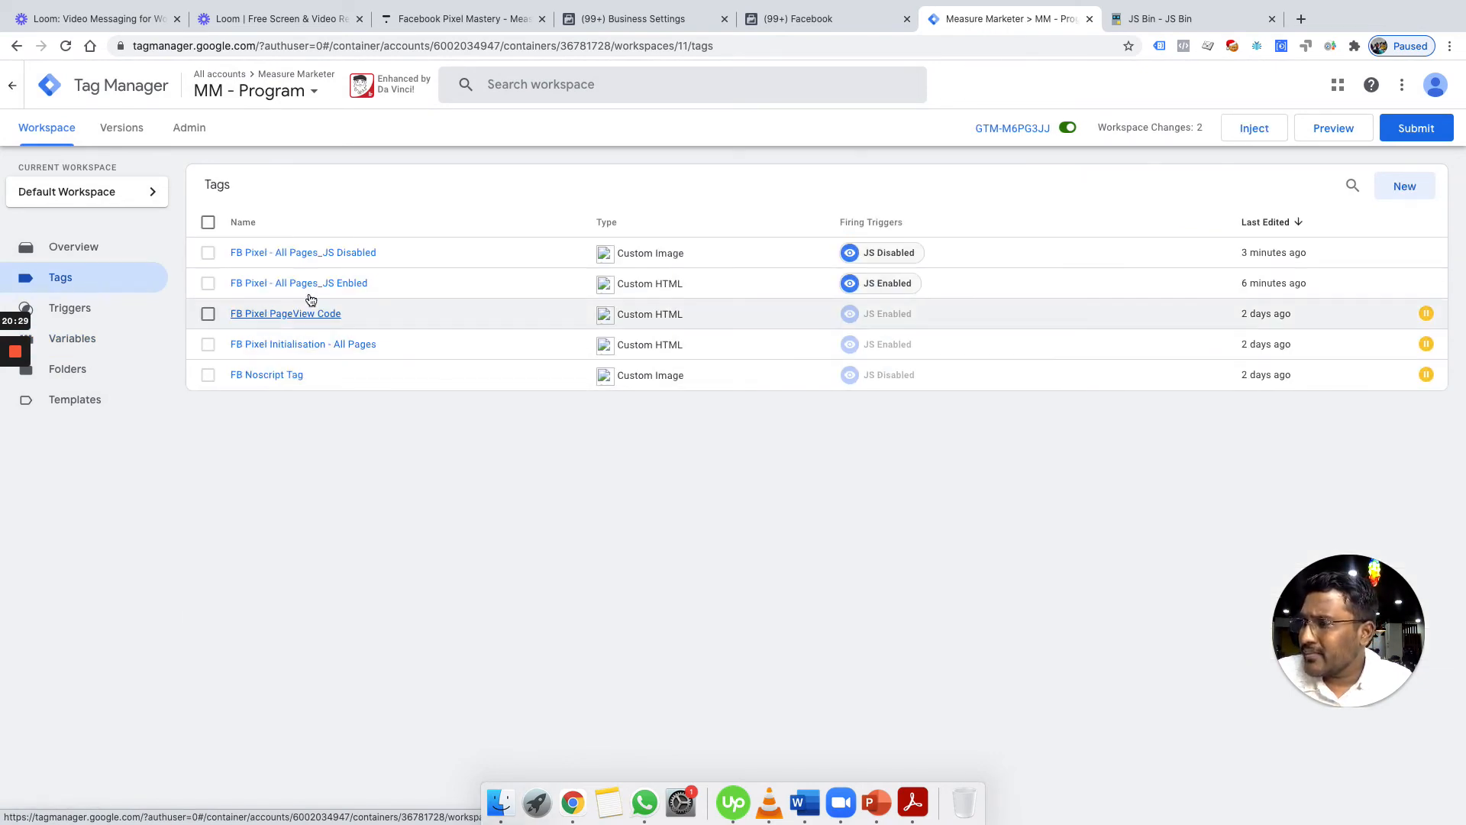
{"action": "left_click", "coordinate": [334, 254]}
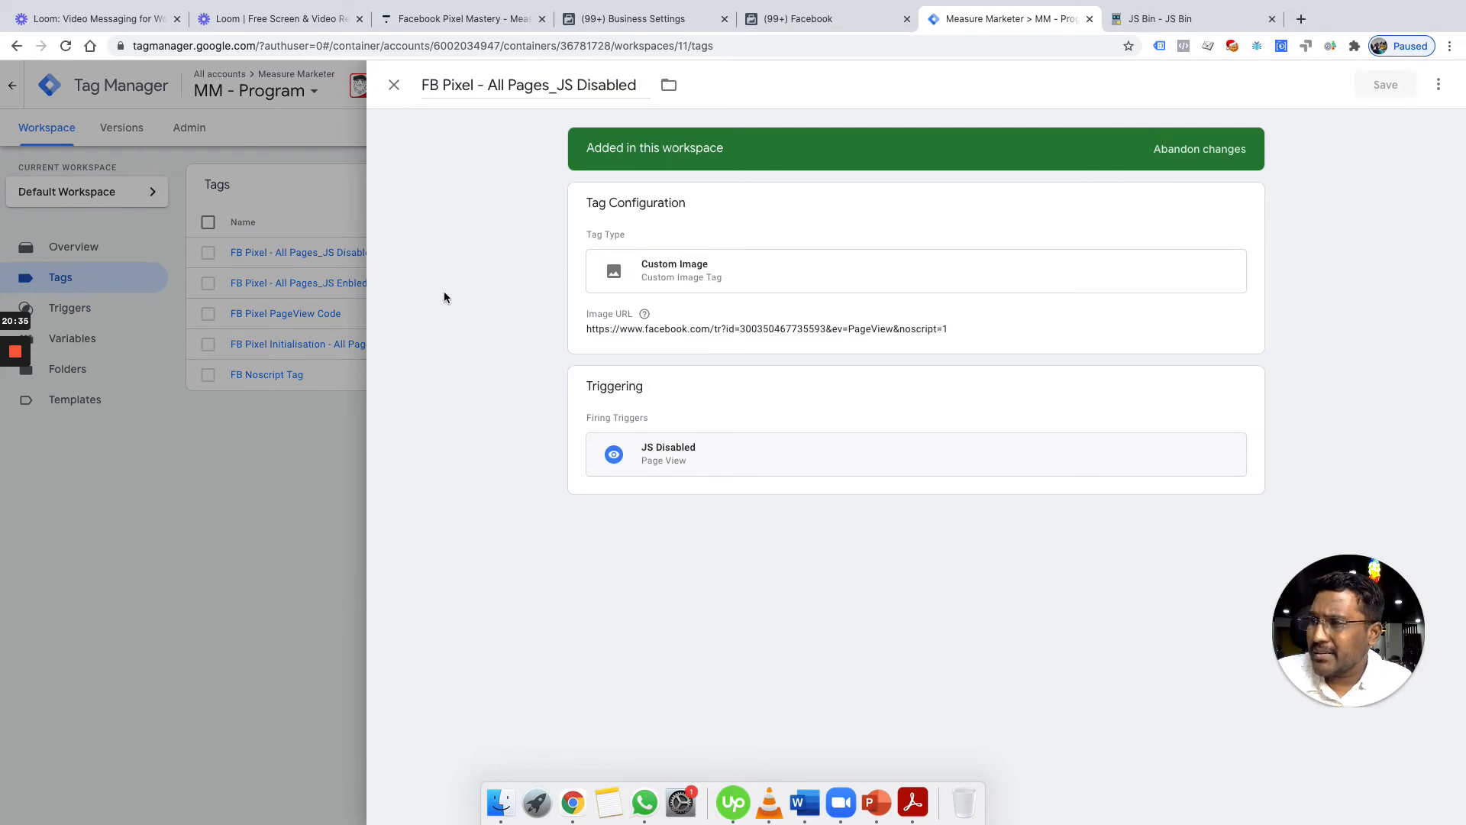
Check the JS Disabled trigger's condition and close the JS Disabled tag
{"action": "left_click", "coordinate": [752, 455]}
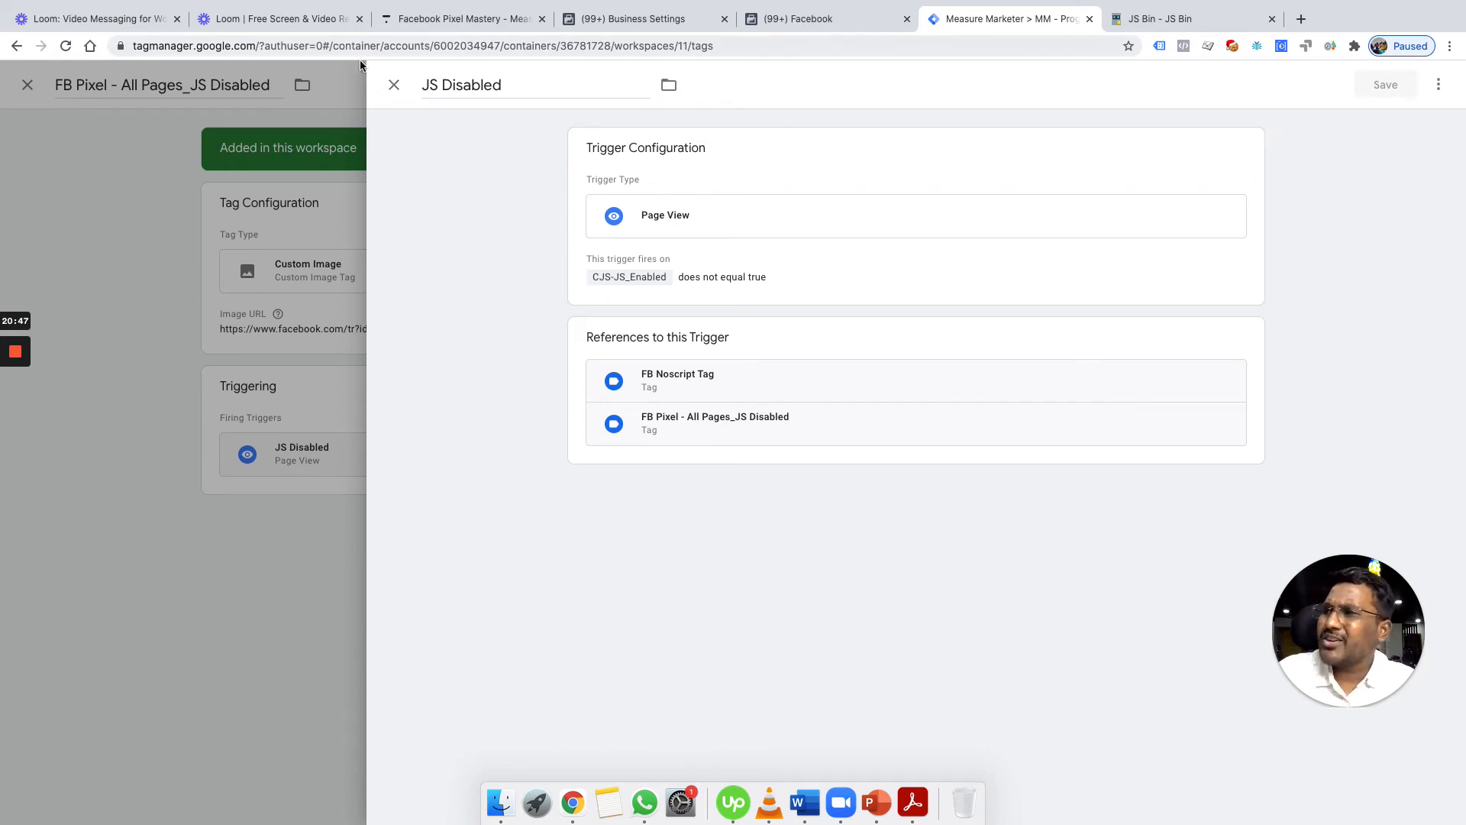
{"action": "left_click", "coordinate": [394, 85]}
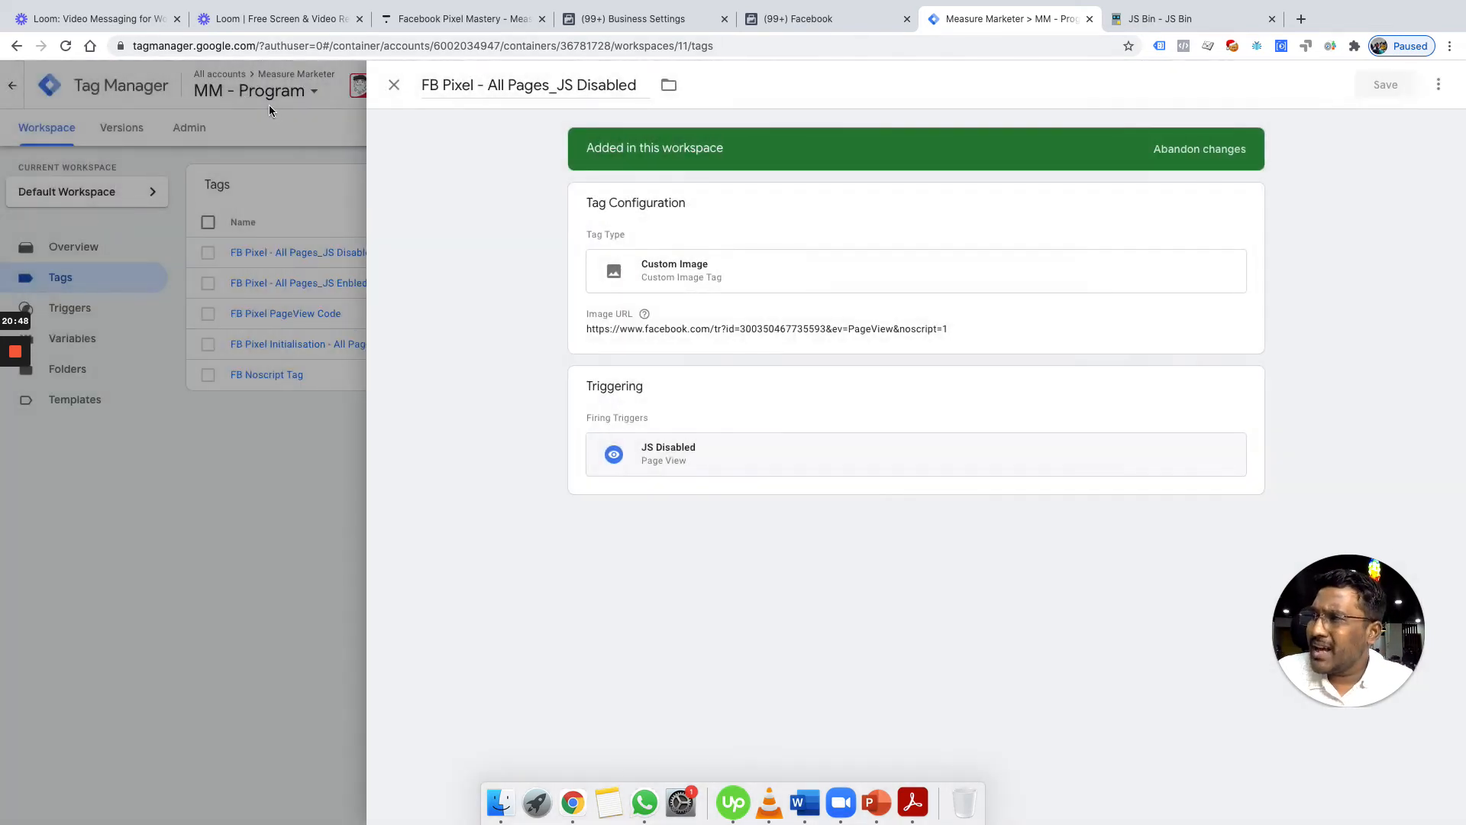
{"action": "left_click", "coordinate": [394, 85]}
Review the FB Pixel - All Pages_JS Enbled tag and its JS Enabled trigger, then start submitting
{"action": "left_click", "coordinate": [339, 284]}
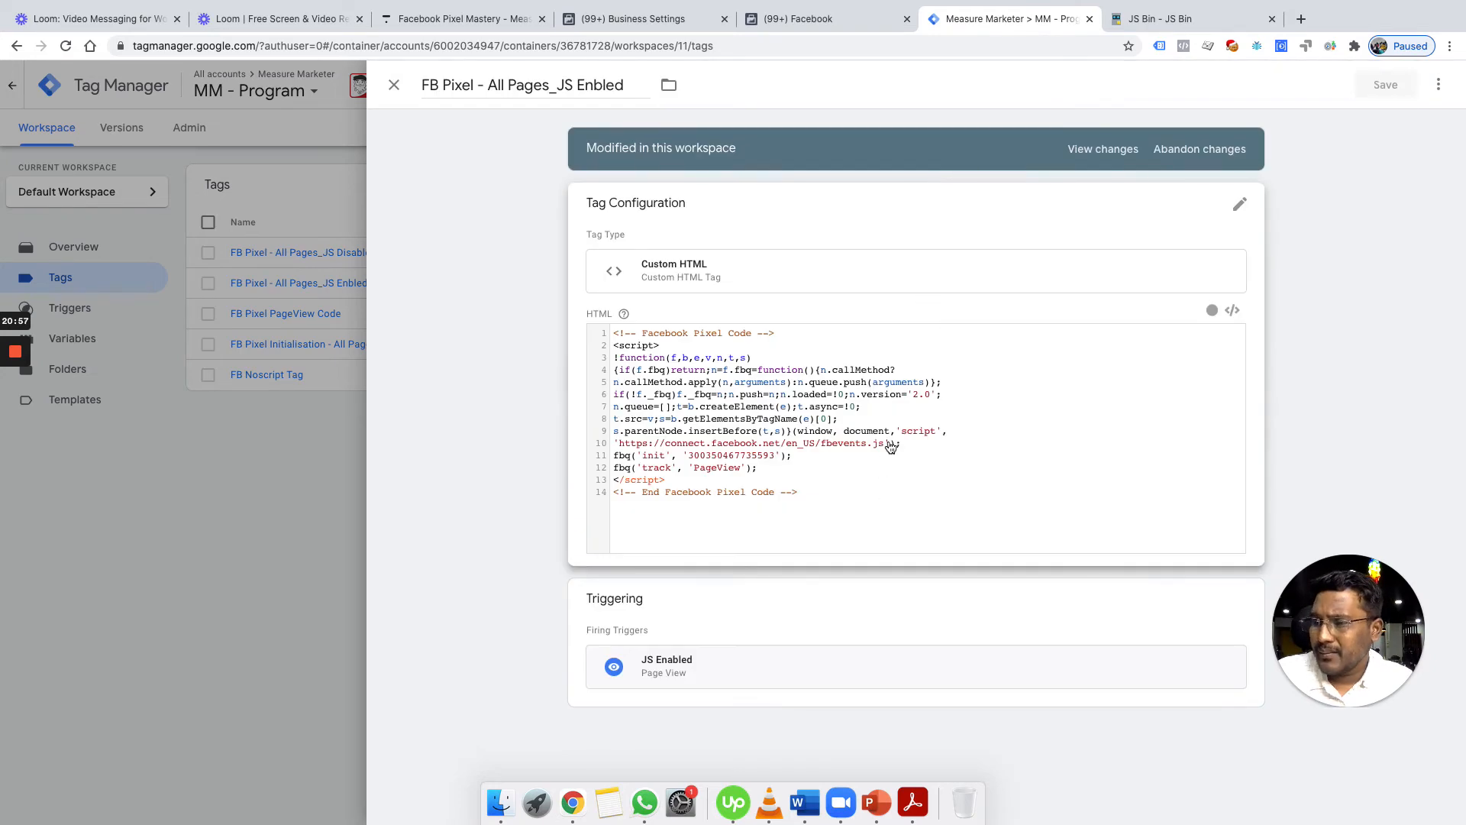
{"action": "left_click", "coordinate": [863, 680]}
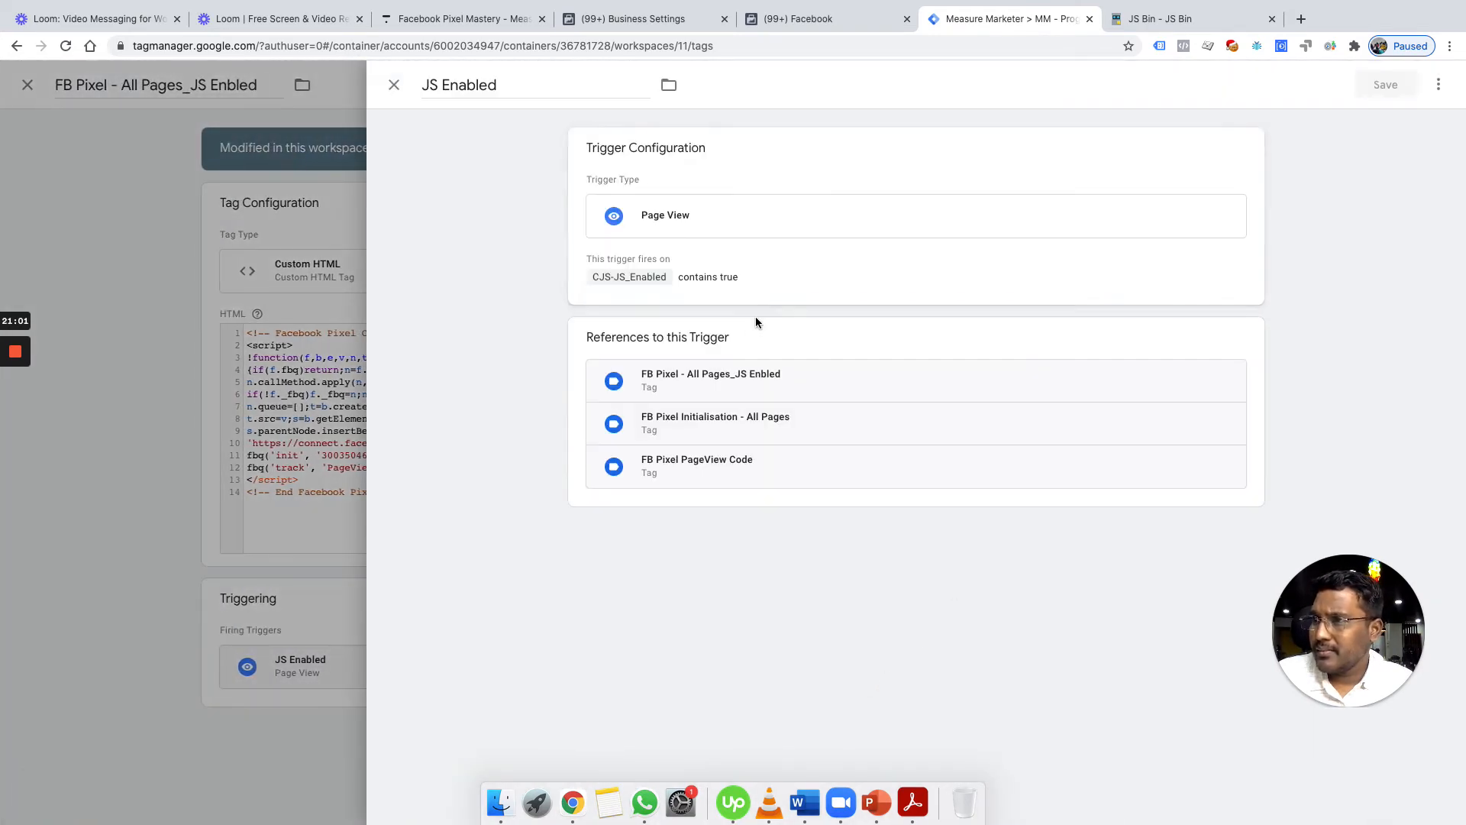
{"action": "left_click", "coordinate": [394, 85]}
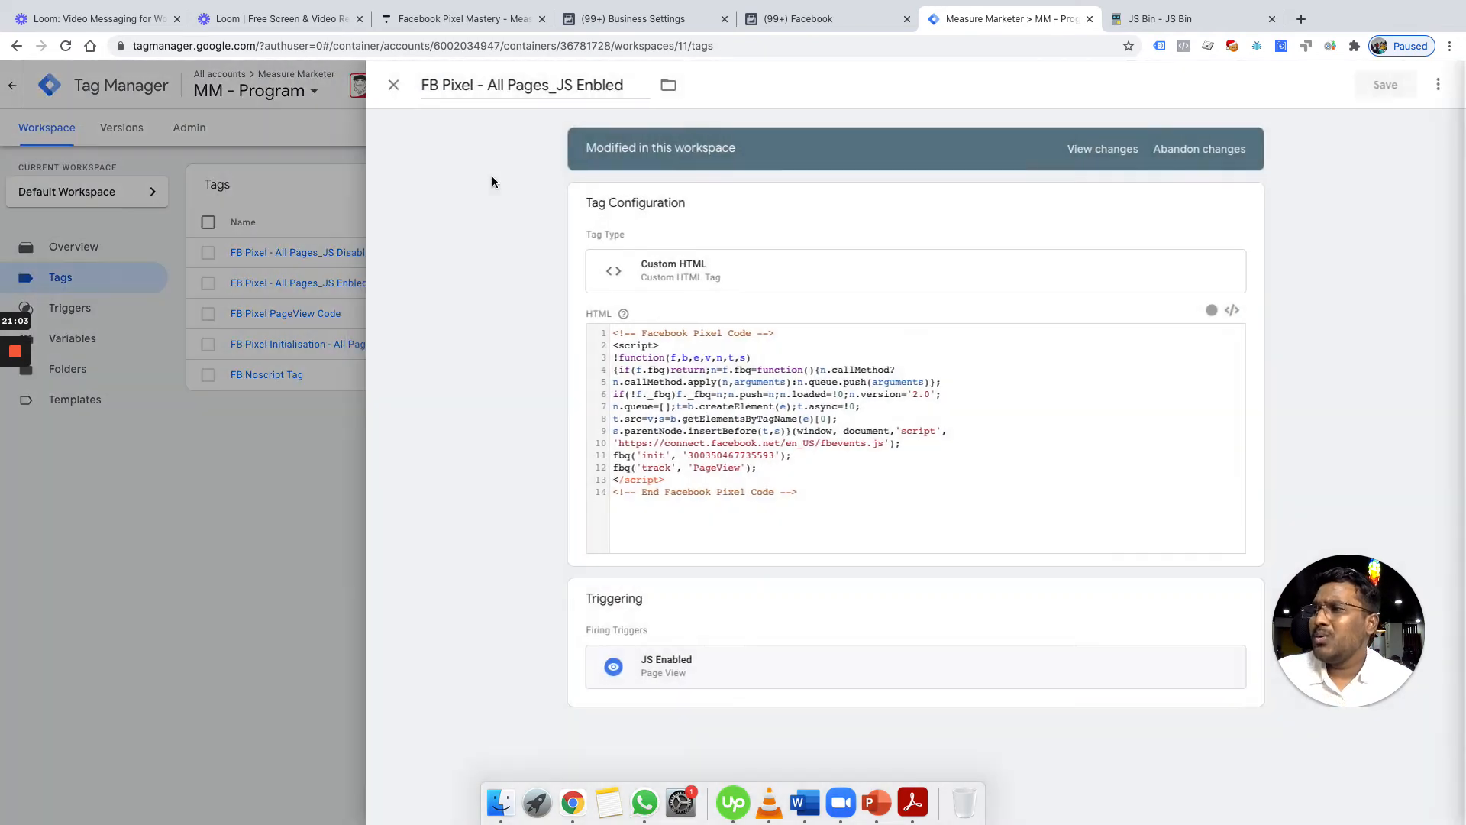
{"action": "left_click", "coordinate": [396, 87]}
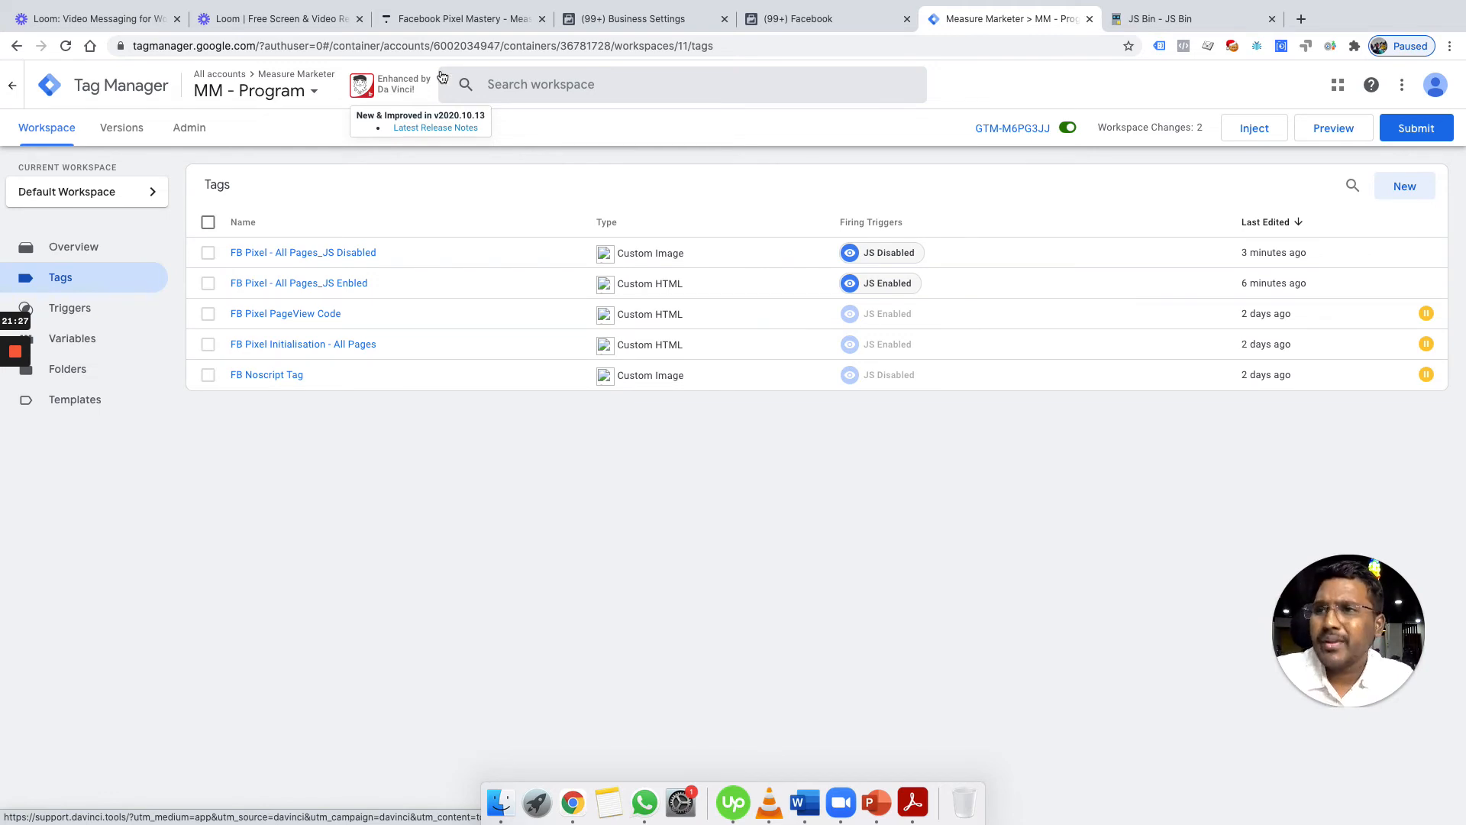
{"action": "left_click", "coordinate": [1411, 132]}
{"action": "left_click", "coordinate": [1414, 87]}
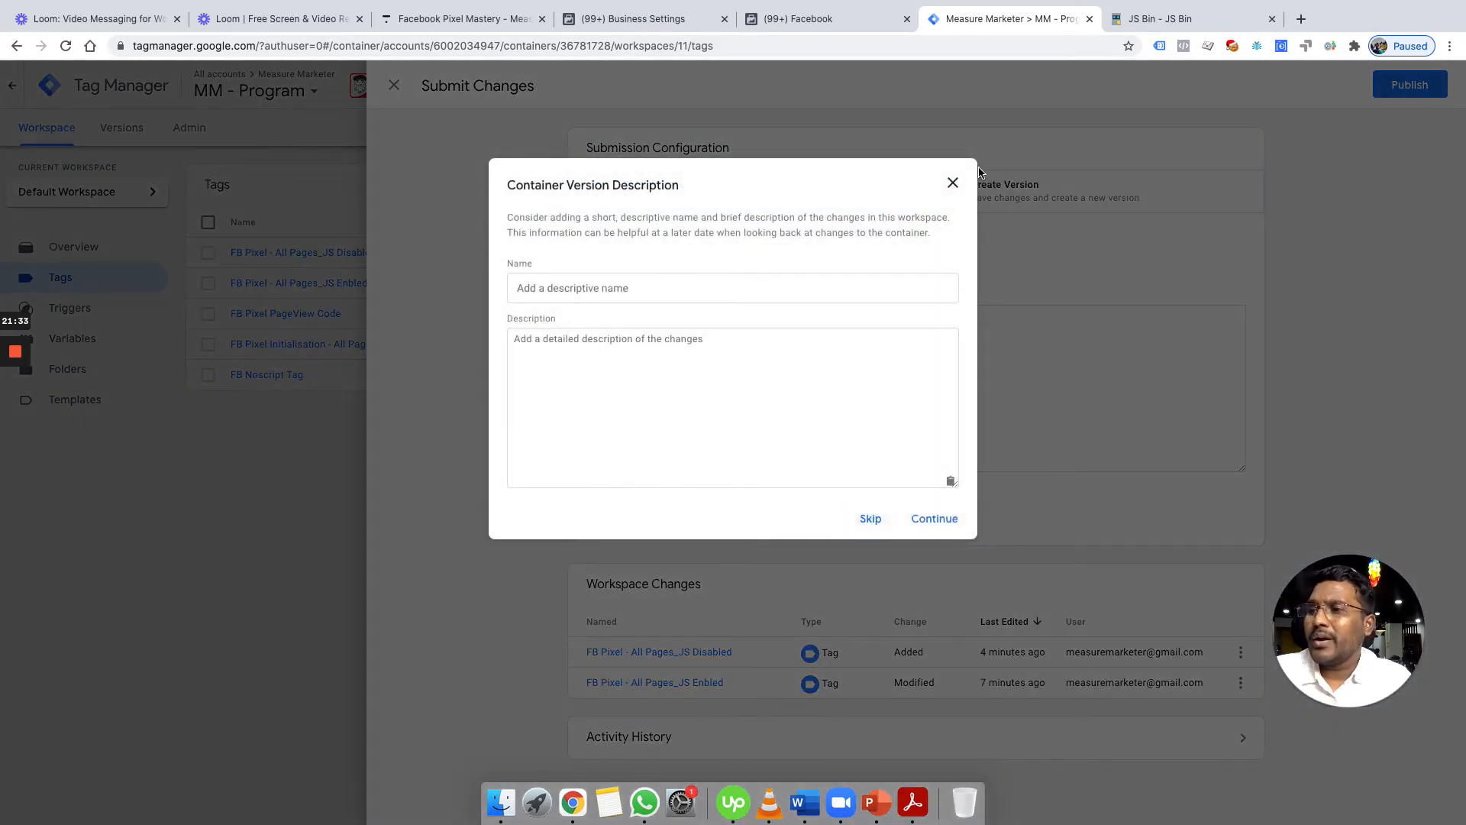
{"action": "left_click", "coordinate": [953, 182]}
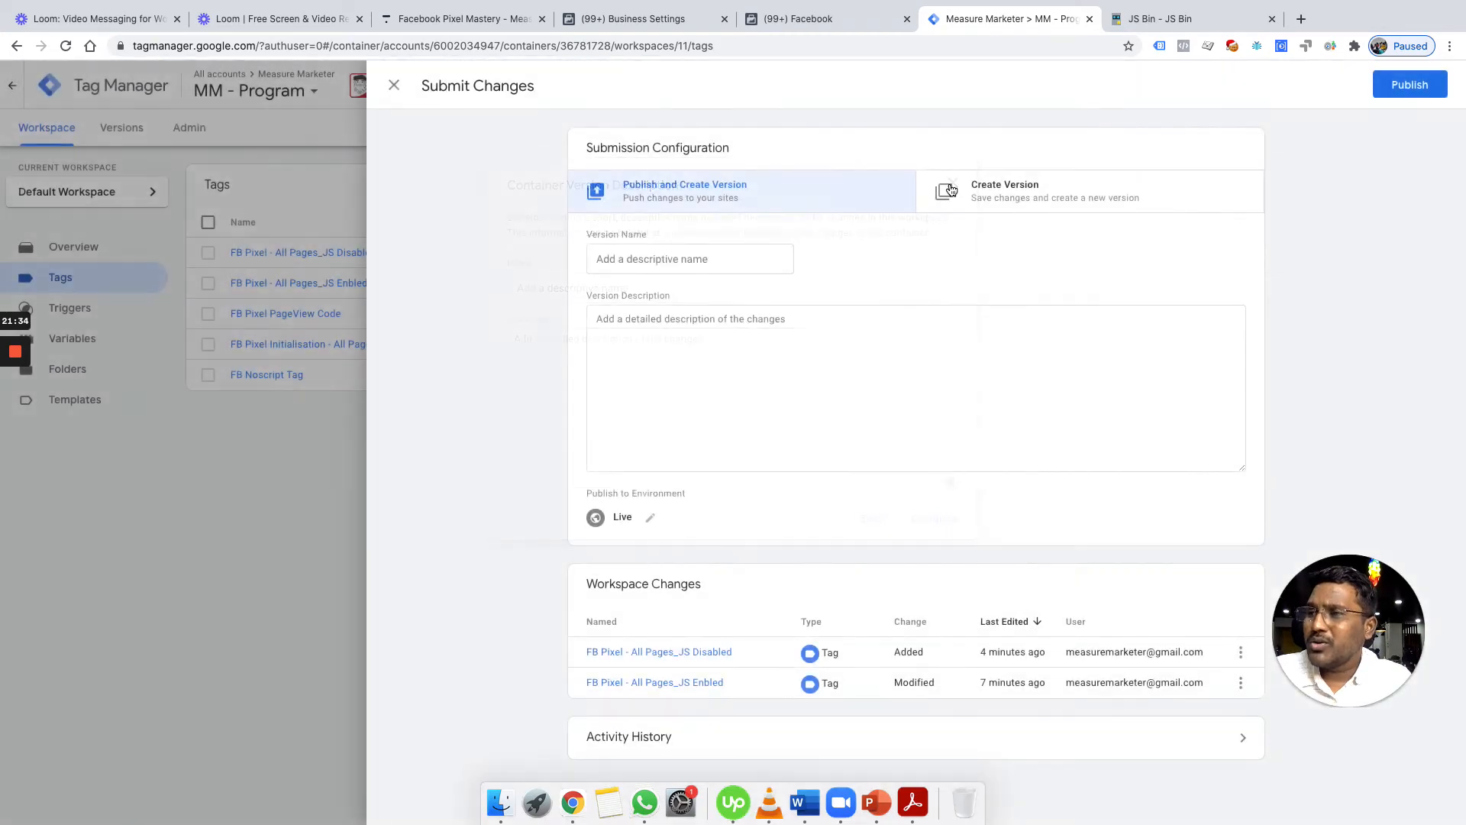
{"action": "left_click", "coordinate": [394, 84]}
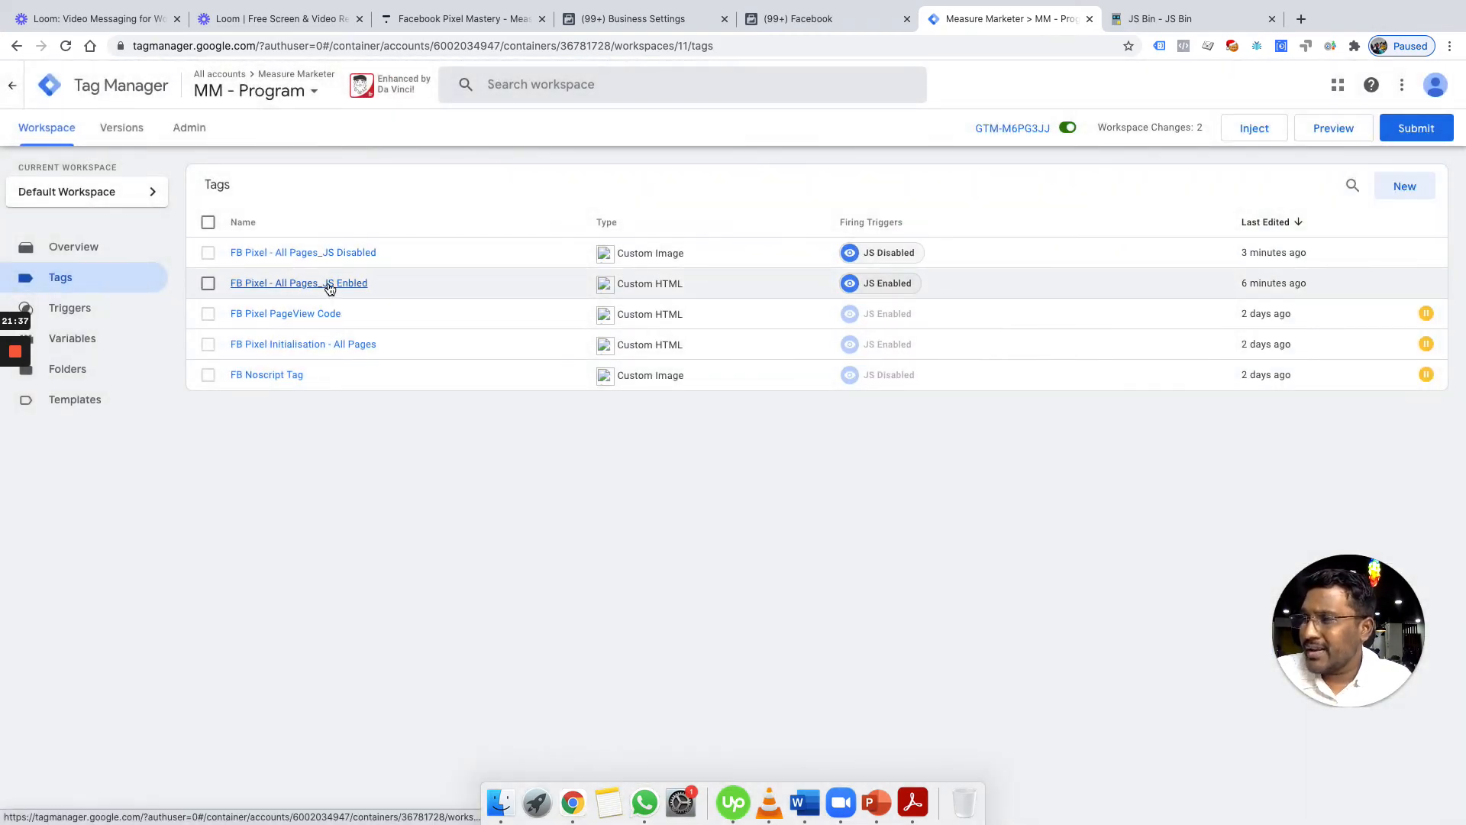
{"action": "left_click", "coordinate": [329, 285]}
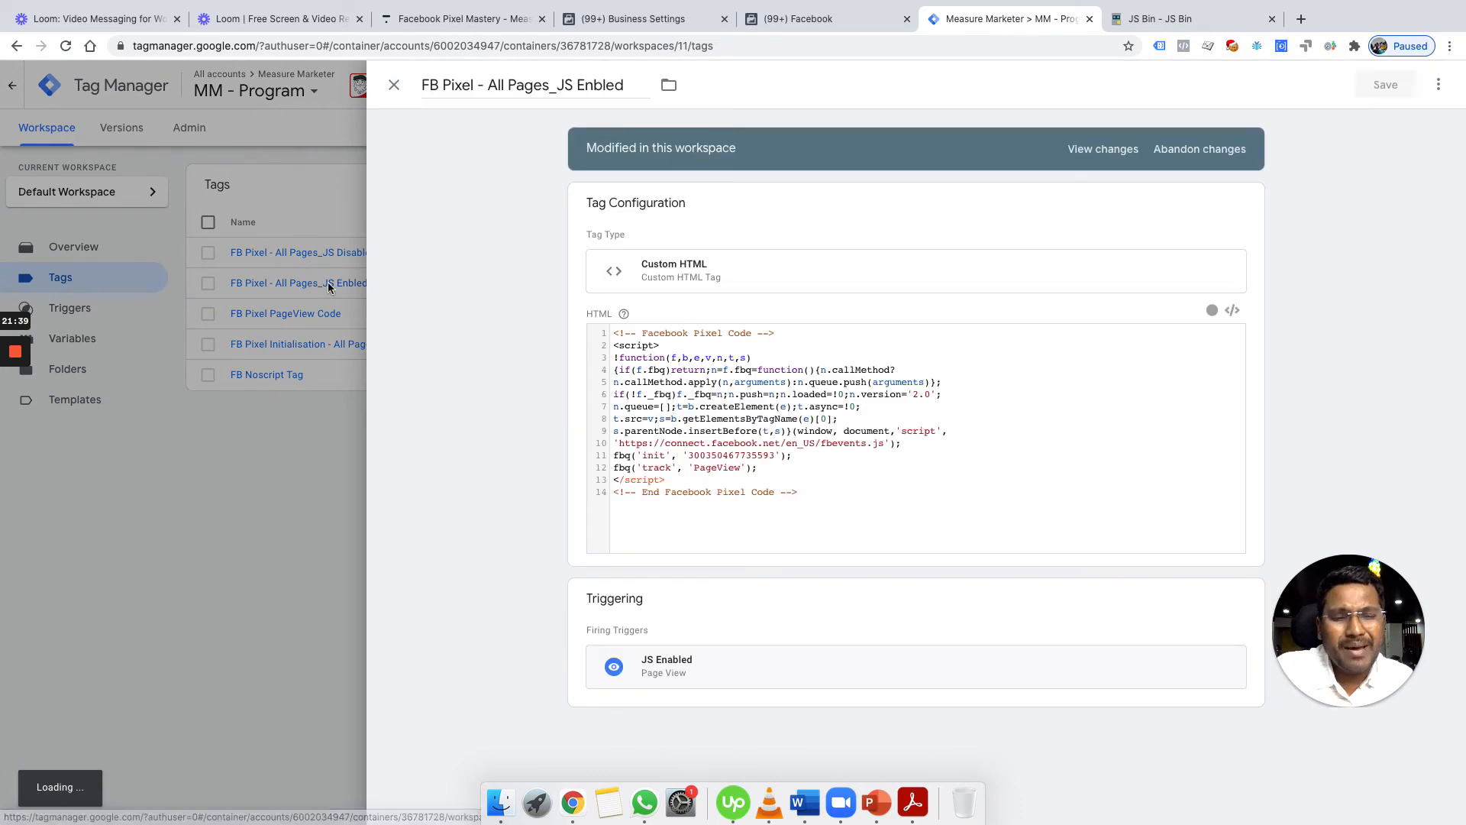
Append , {value: "pixel_mastery"} to the JS Enbled tag's PageView fbq call and save the tag
{"action": "left_click", "coordinate": [808, 468]}
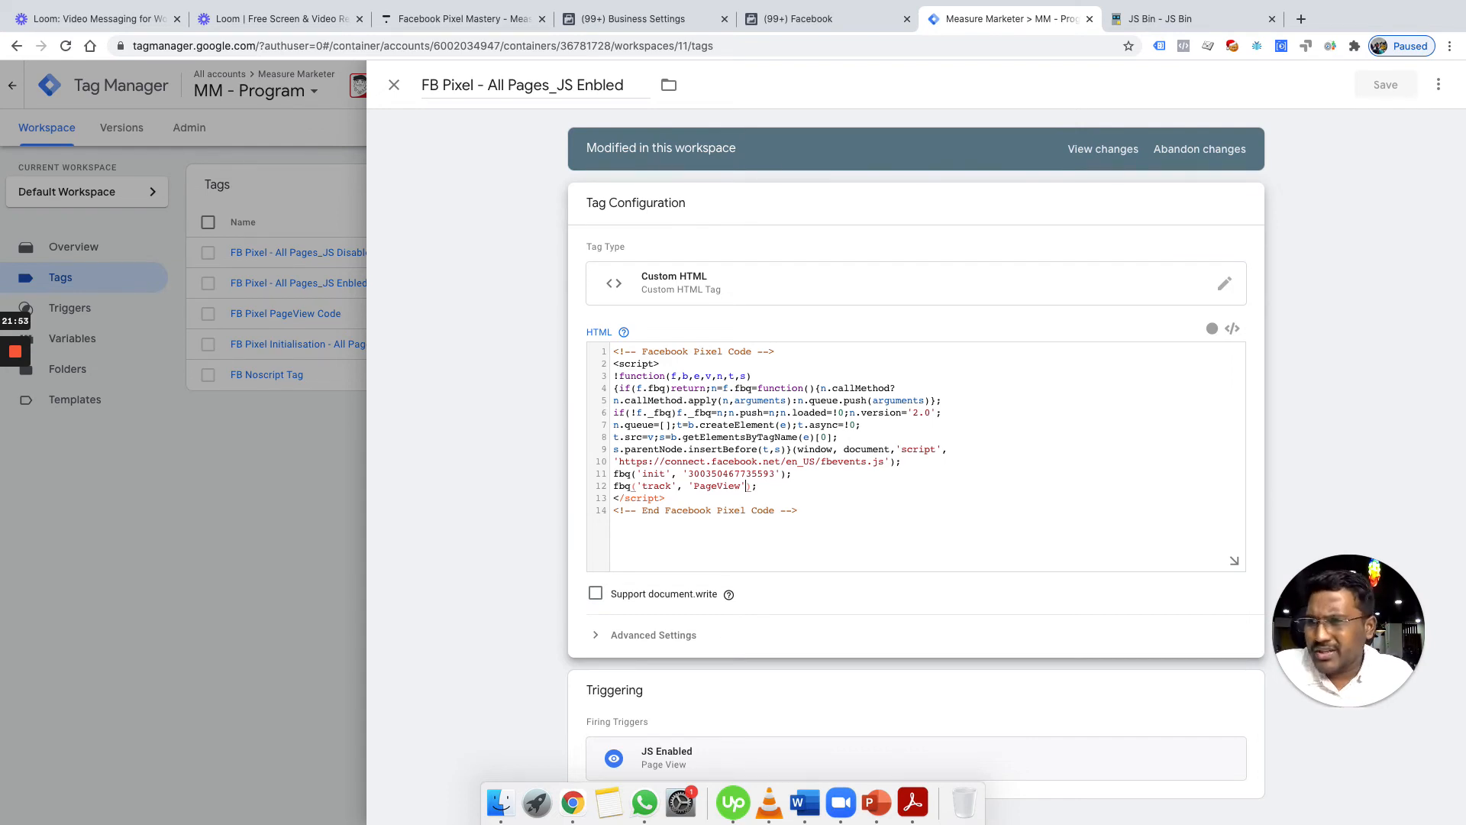
{"action": "type", "text": ", {"}
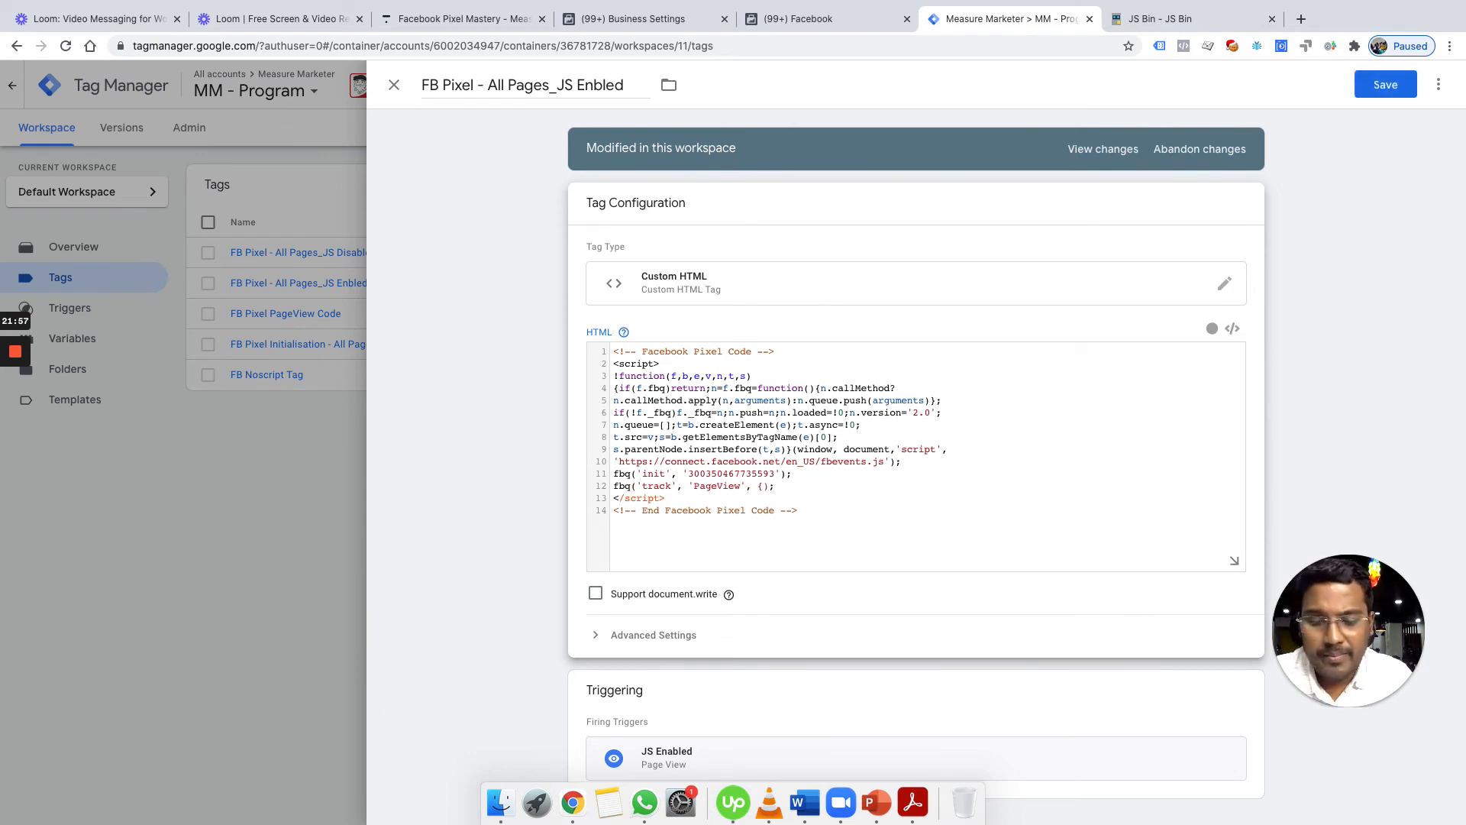
{"action": "type", "text": "value:"}
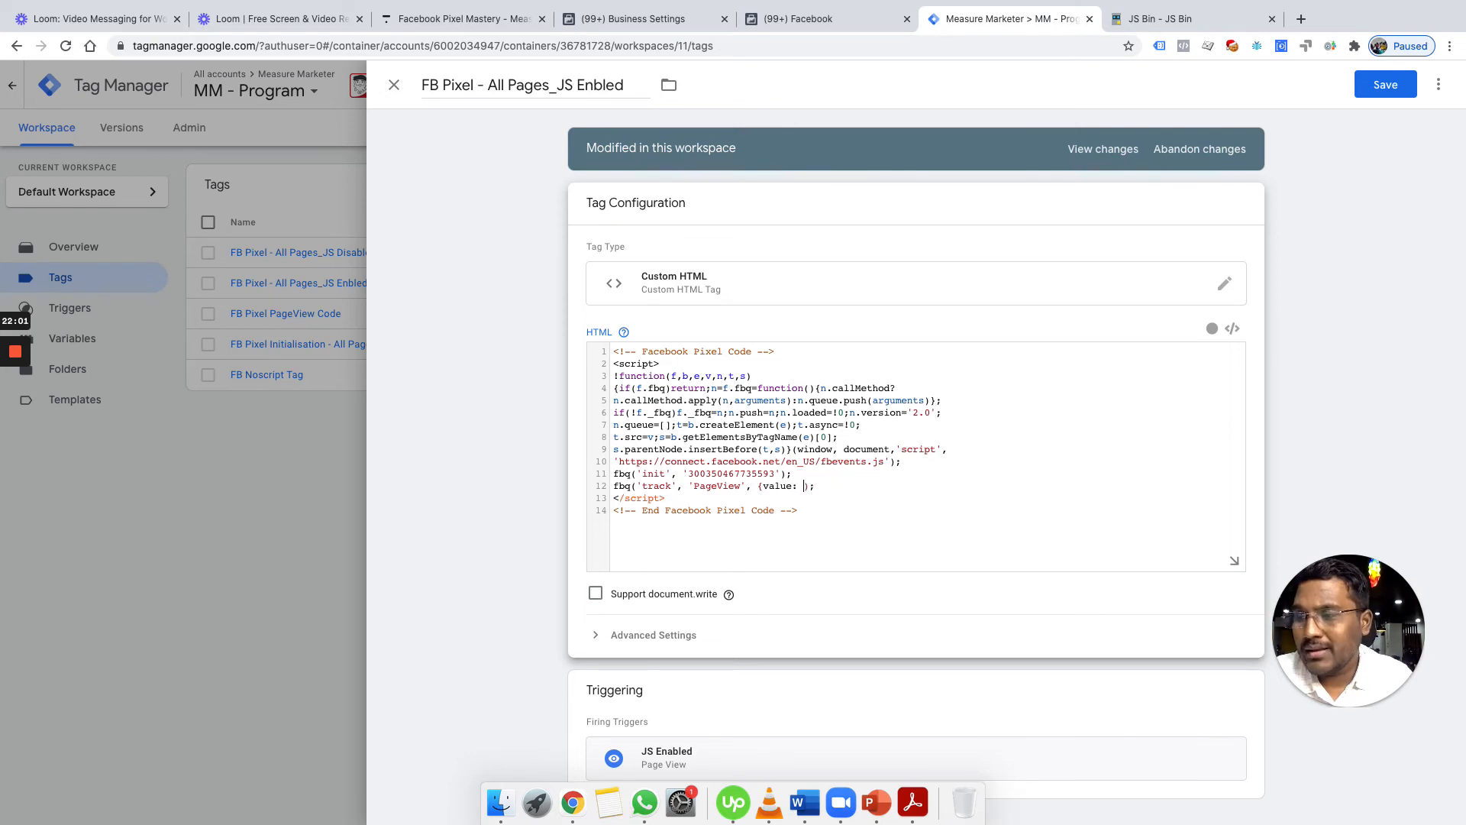
{"action": "type", "text": " \""}
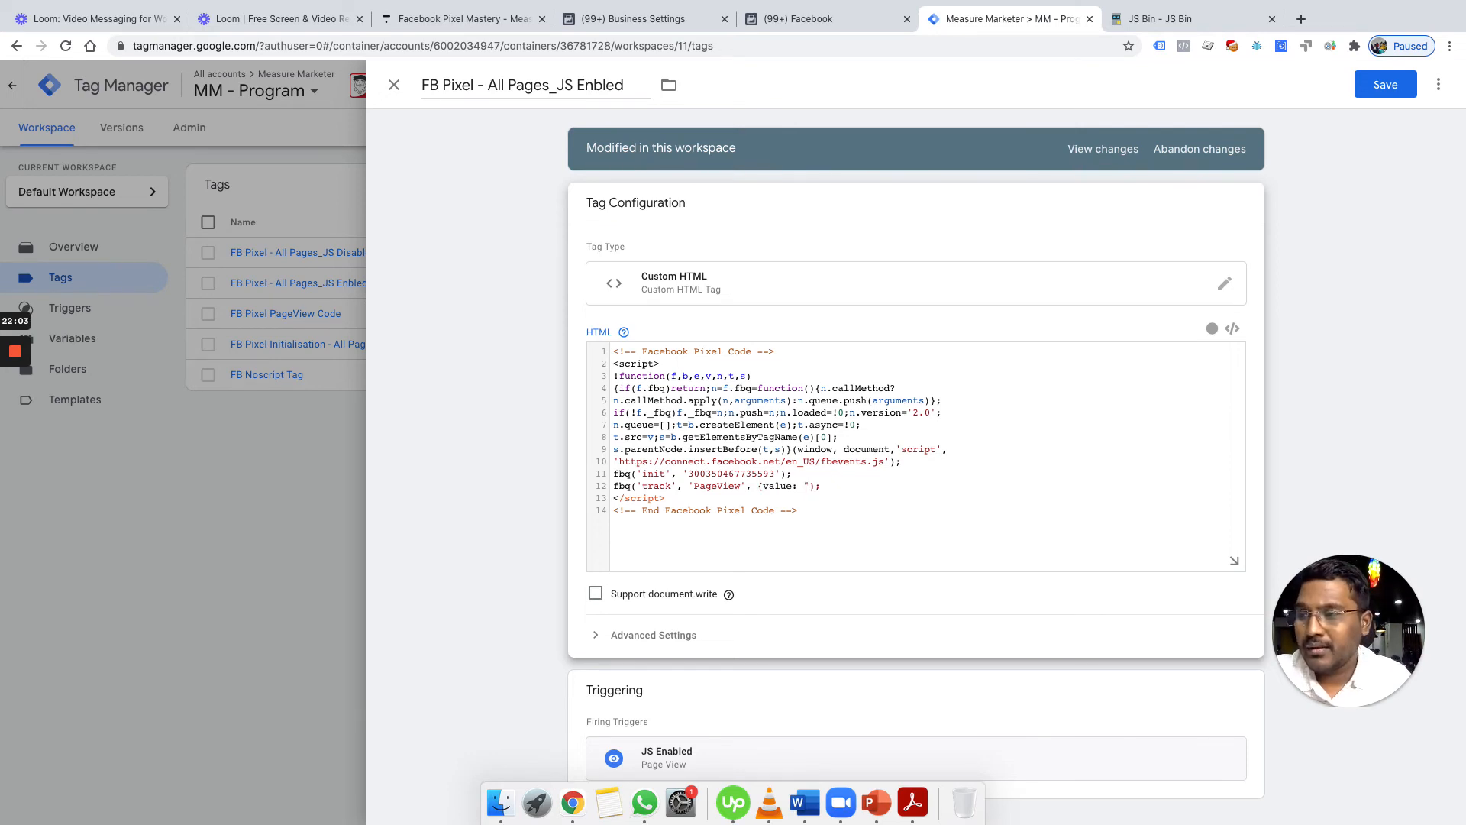
{"action": "type", "text": "pixel_mas"}
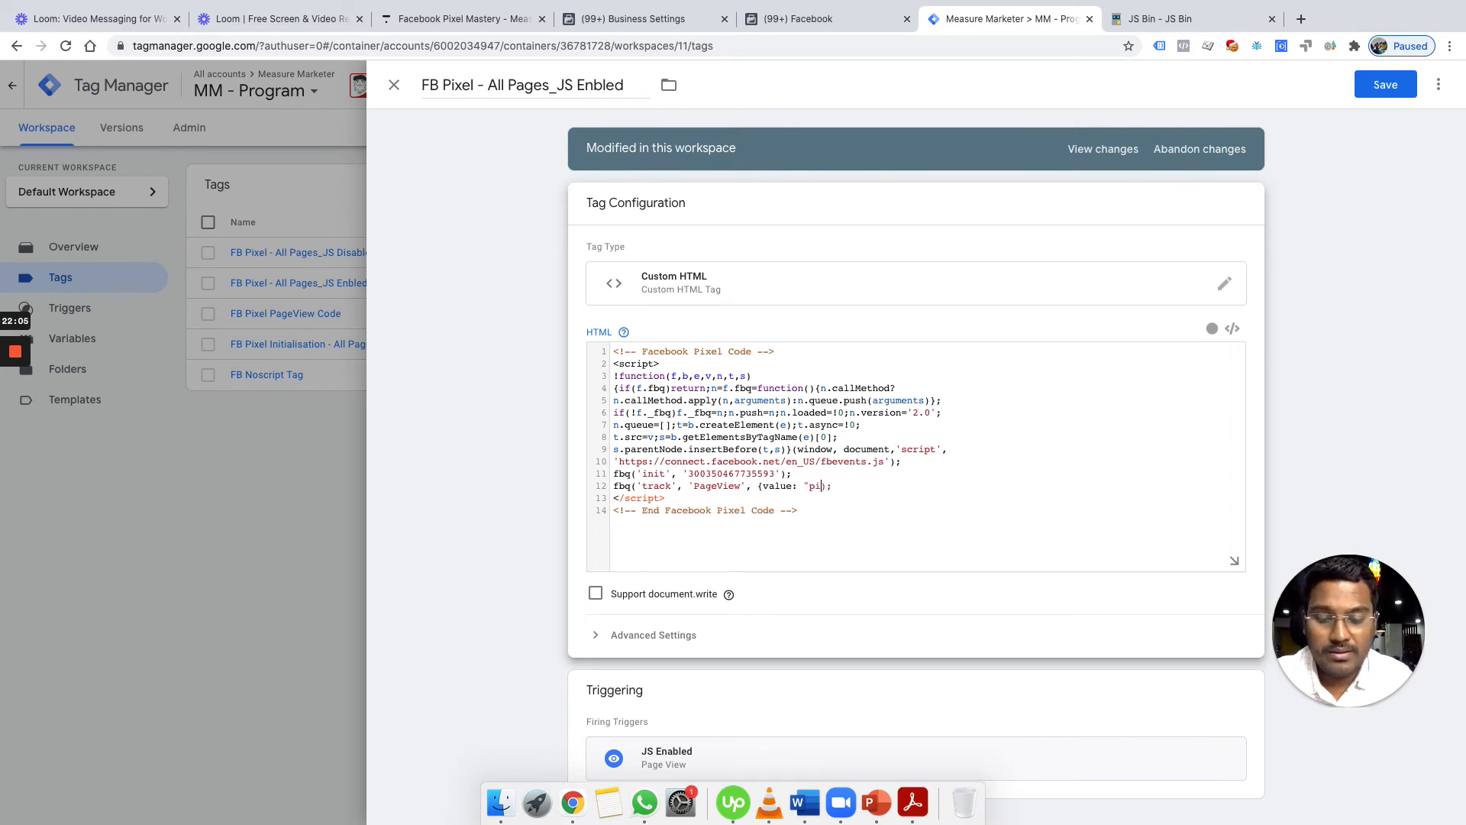
{"action": "type", "text": "tery\""}
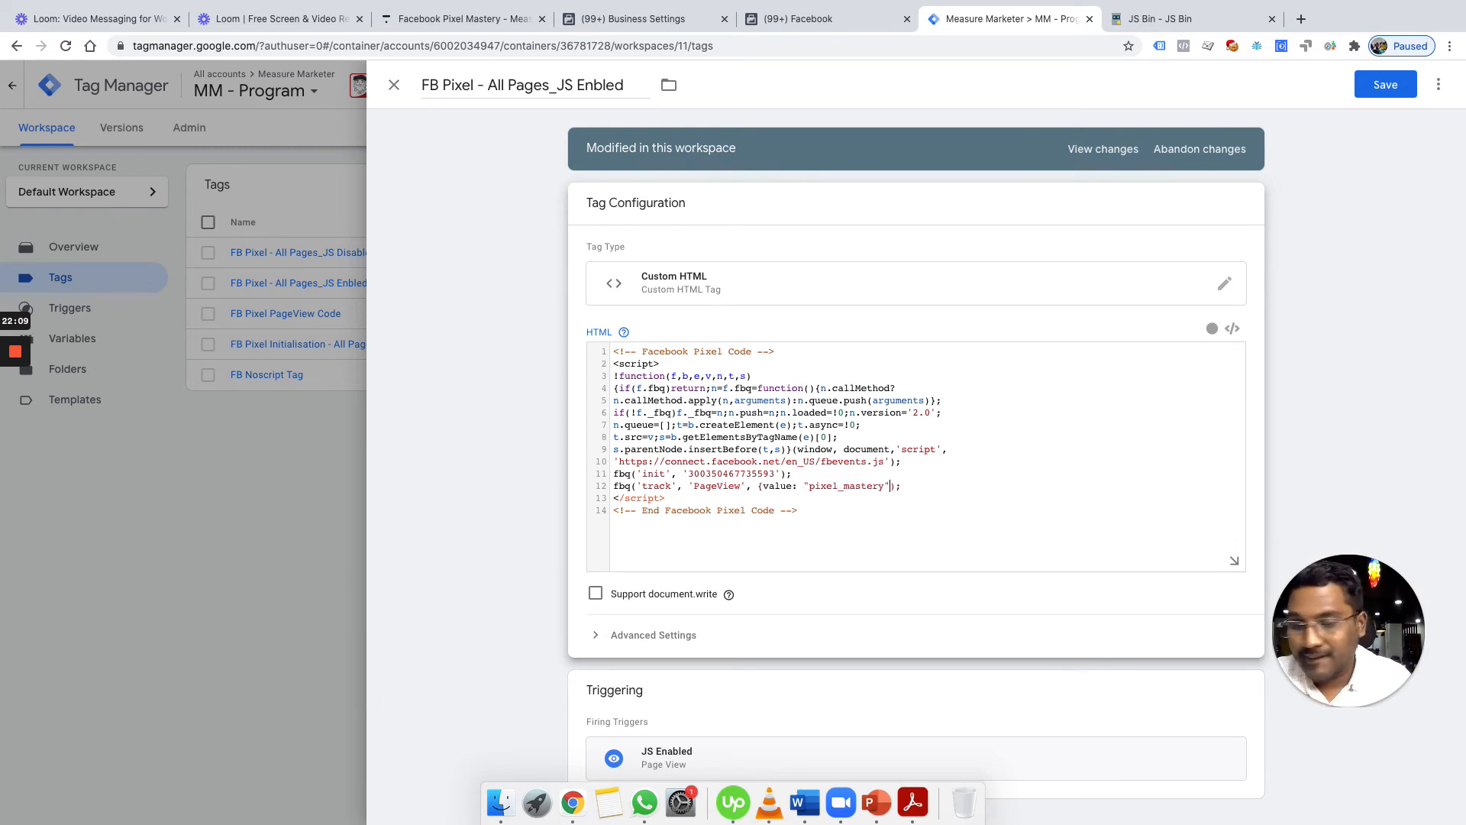
{"action": "type", "text": "}"}
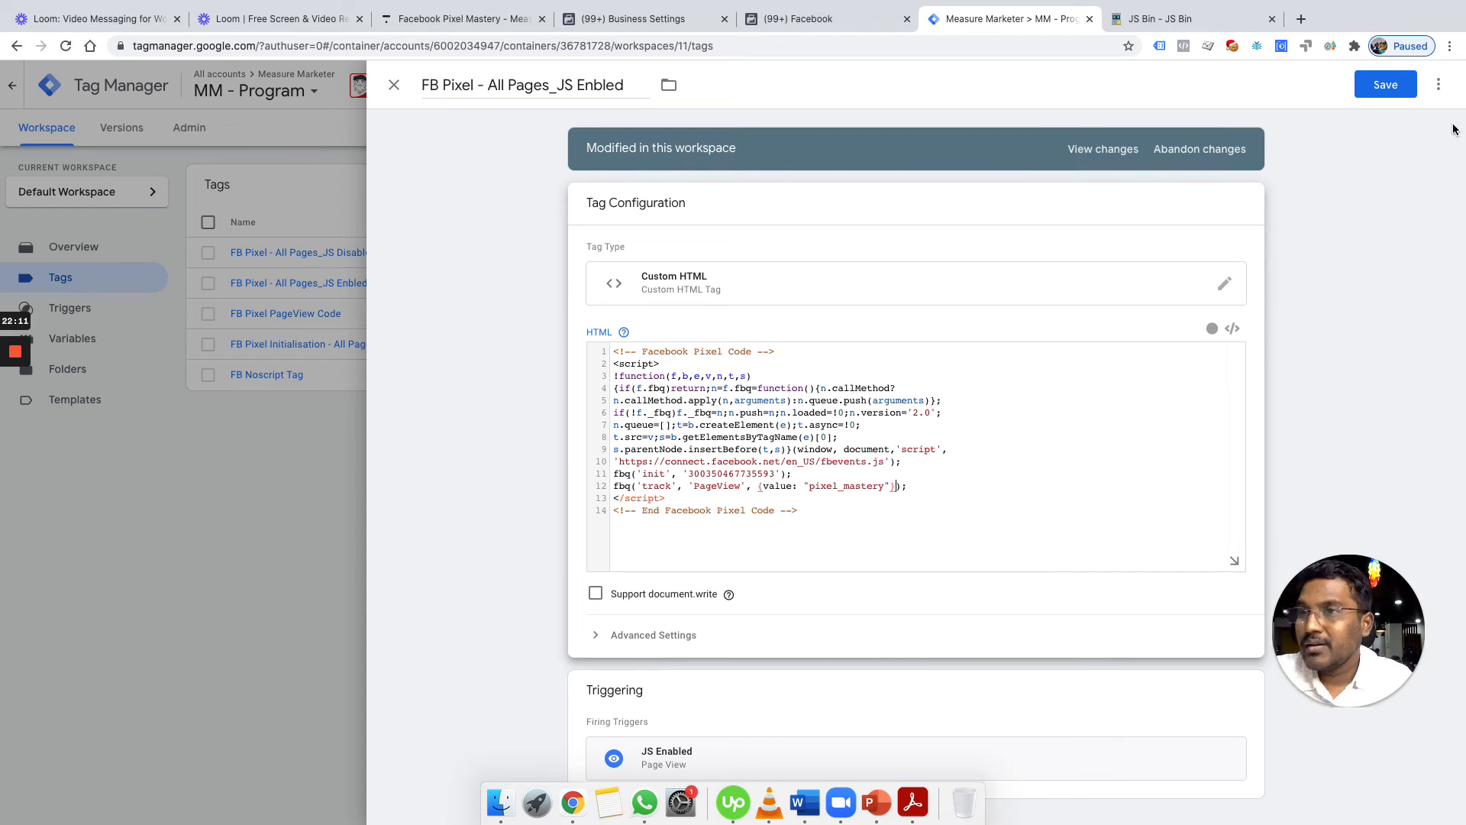
{"action": "left_click", "coordinate": [1386, 95]}
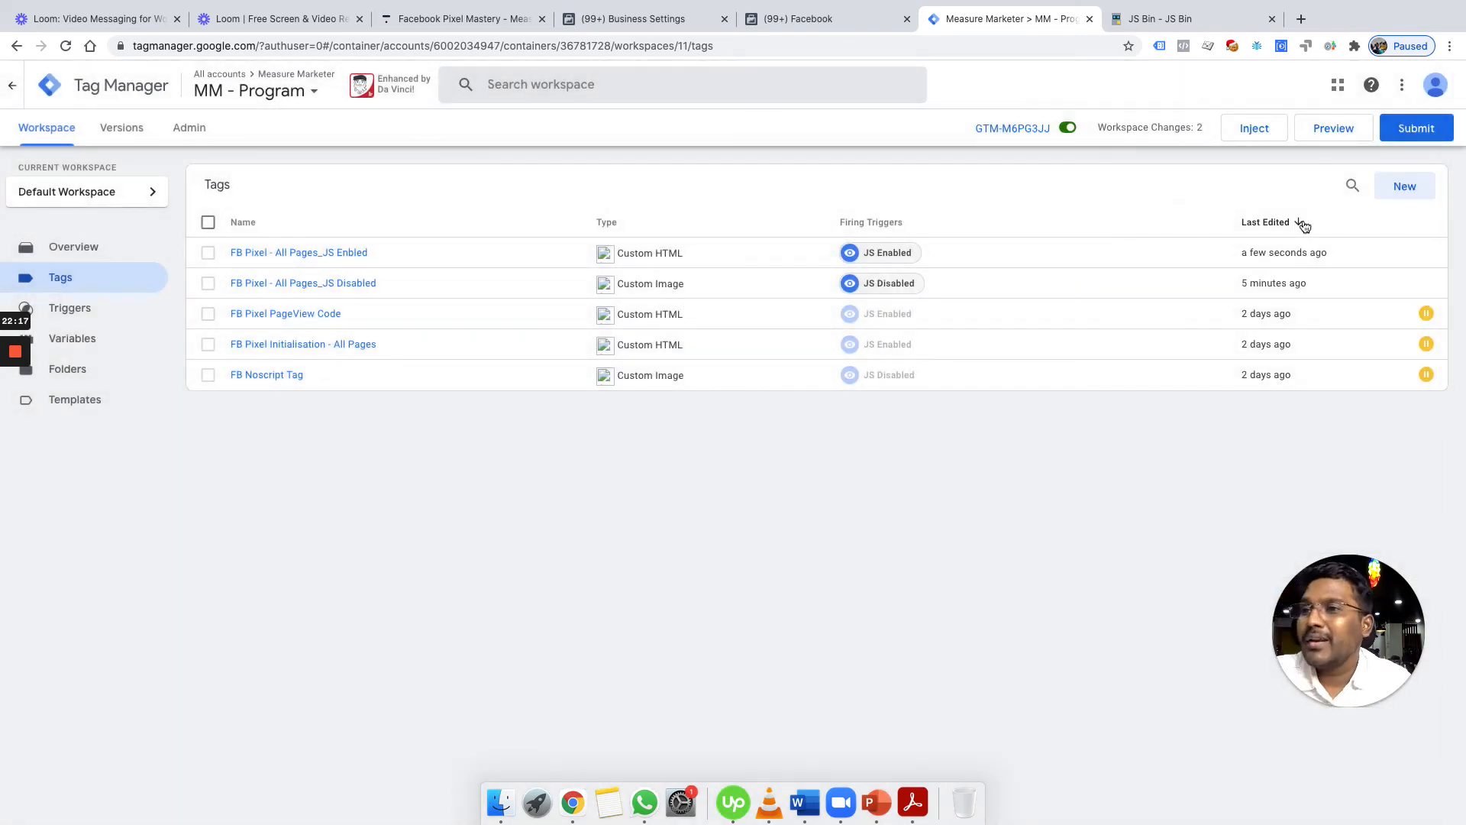
Submit and publish the changes as a new live version without a description, then return to the workspace
{"action": "left_click", "coordinate": [1414, 129]}
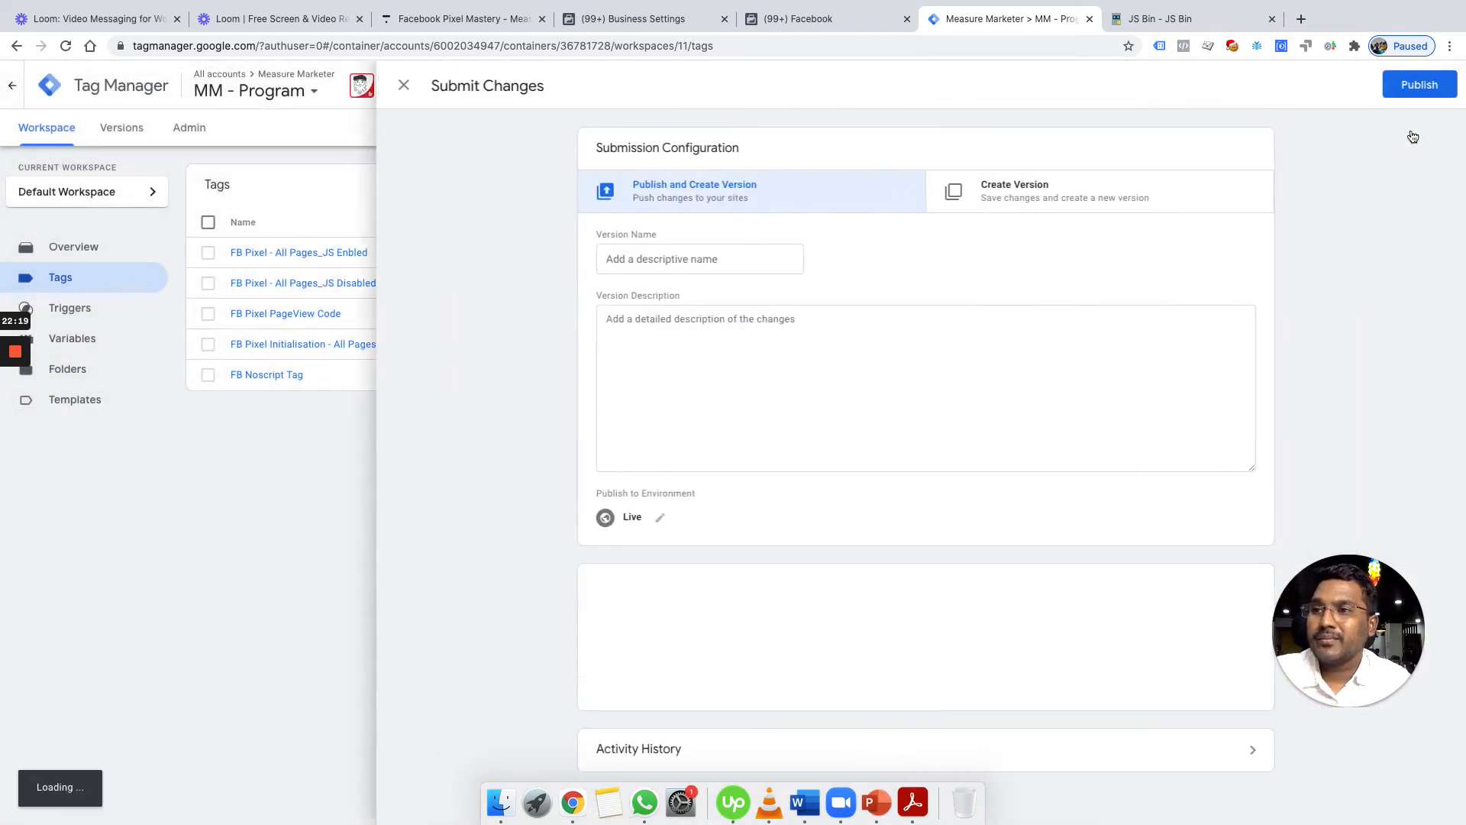
{"action": "left_click", "coordinate": [1425, 84]}
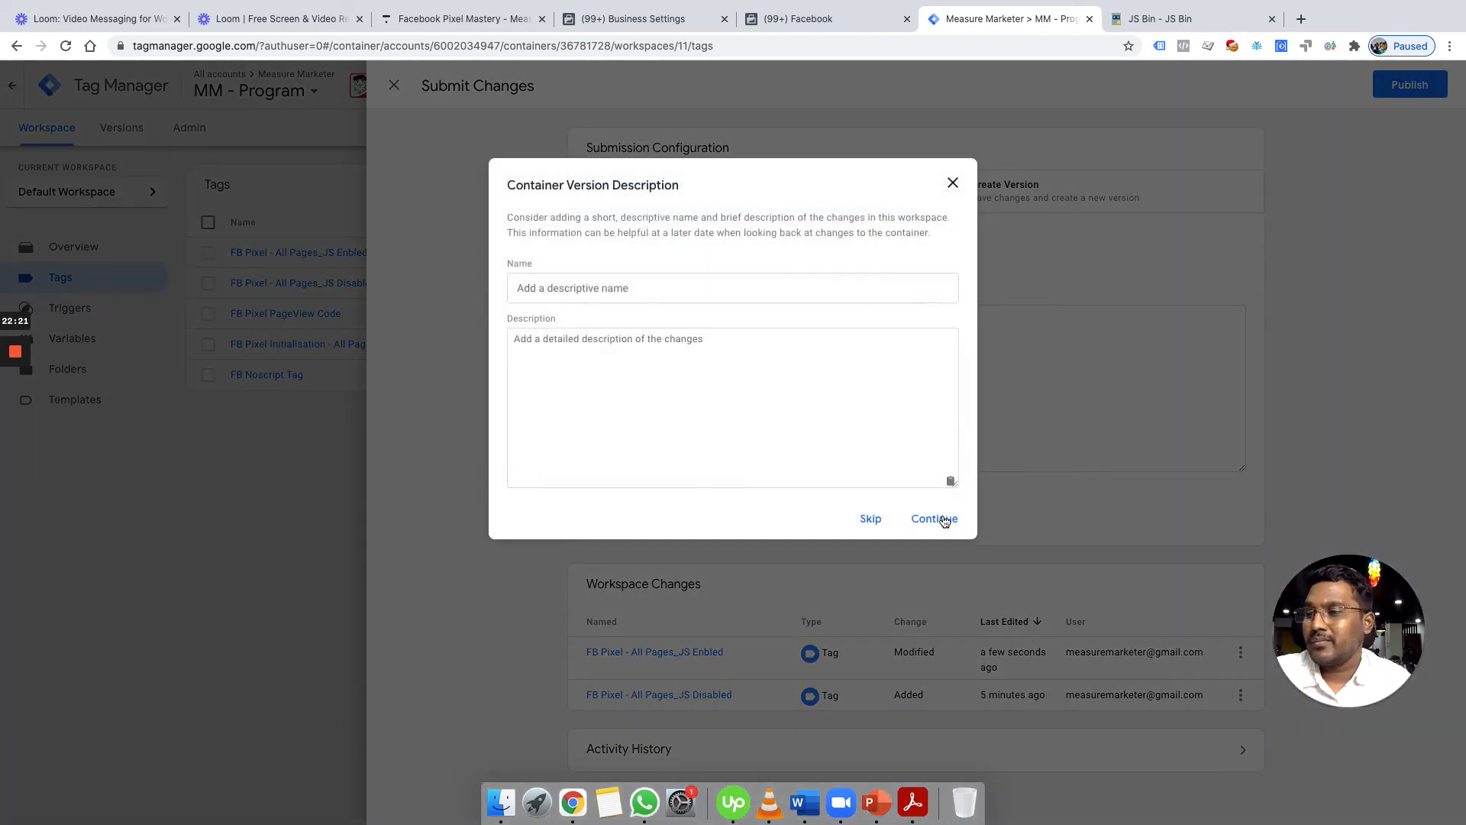
{"action": "left_click", "coordinate": [945, 520]}
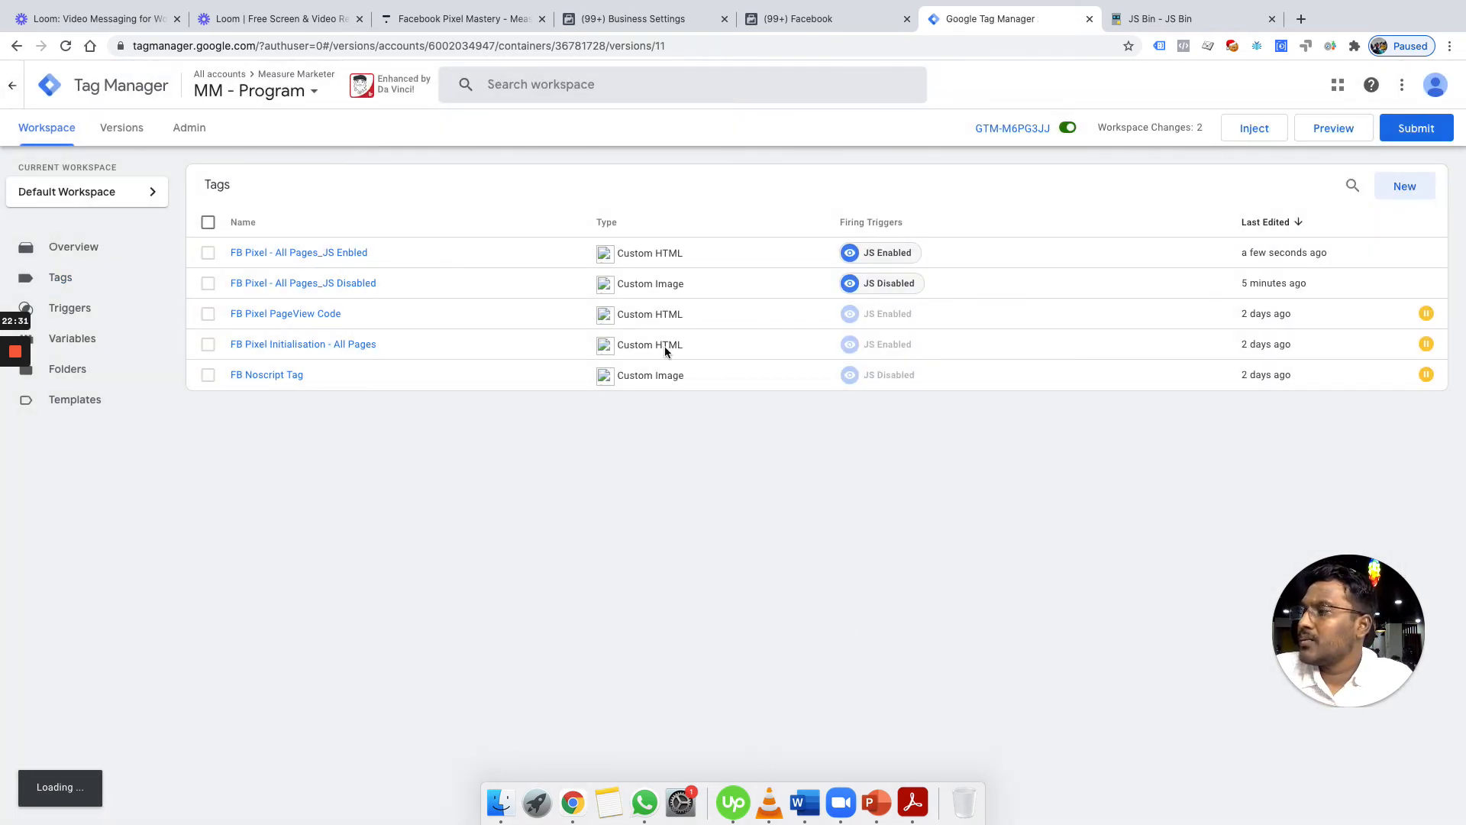
{"action": "left_click", "coordinate": [56, 132]}
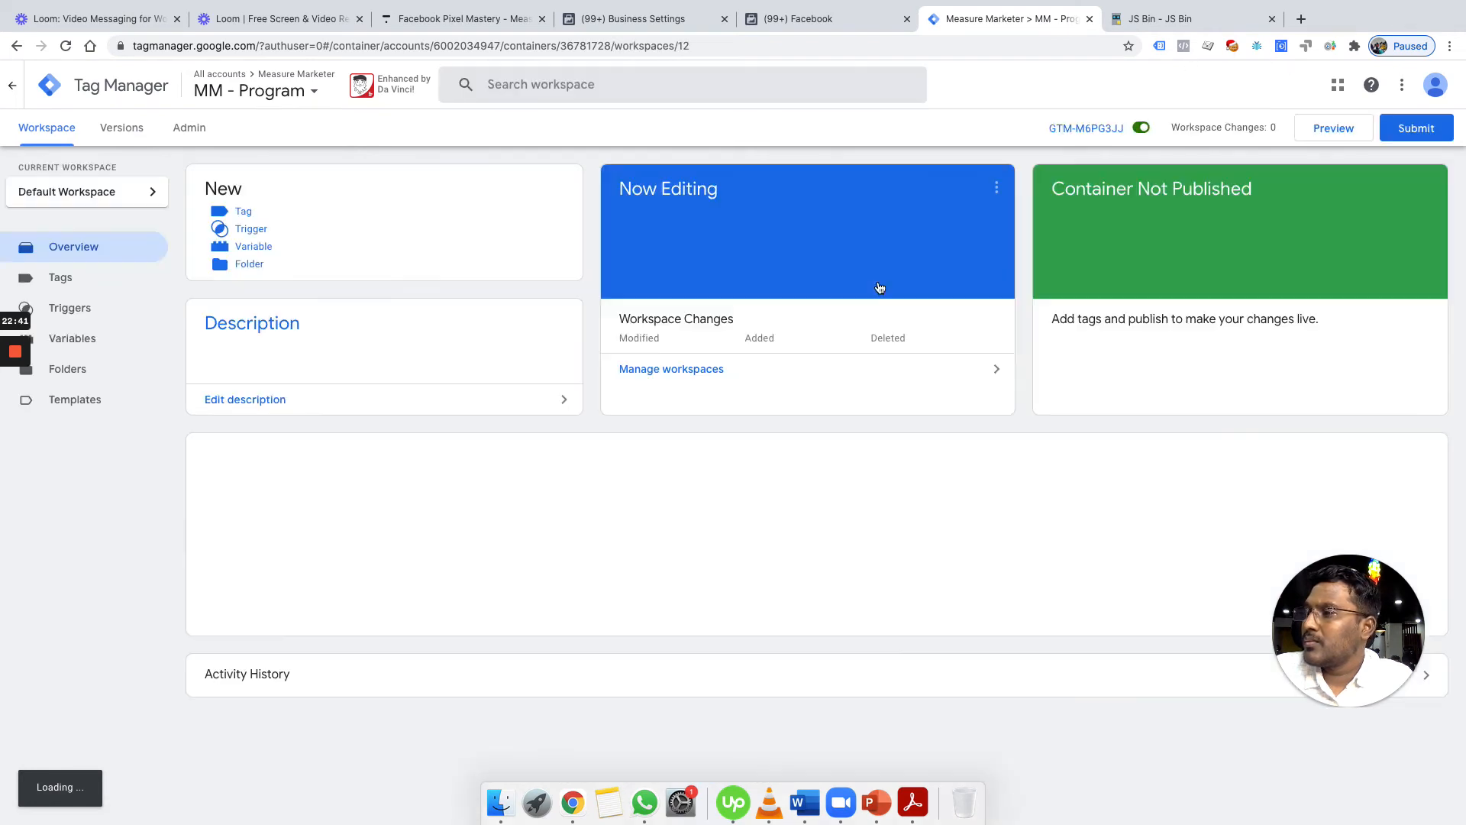
{"action": "key", "text": "ctrl+Up"}
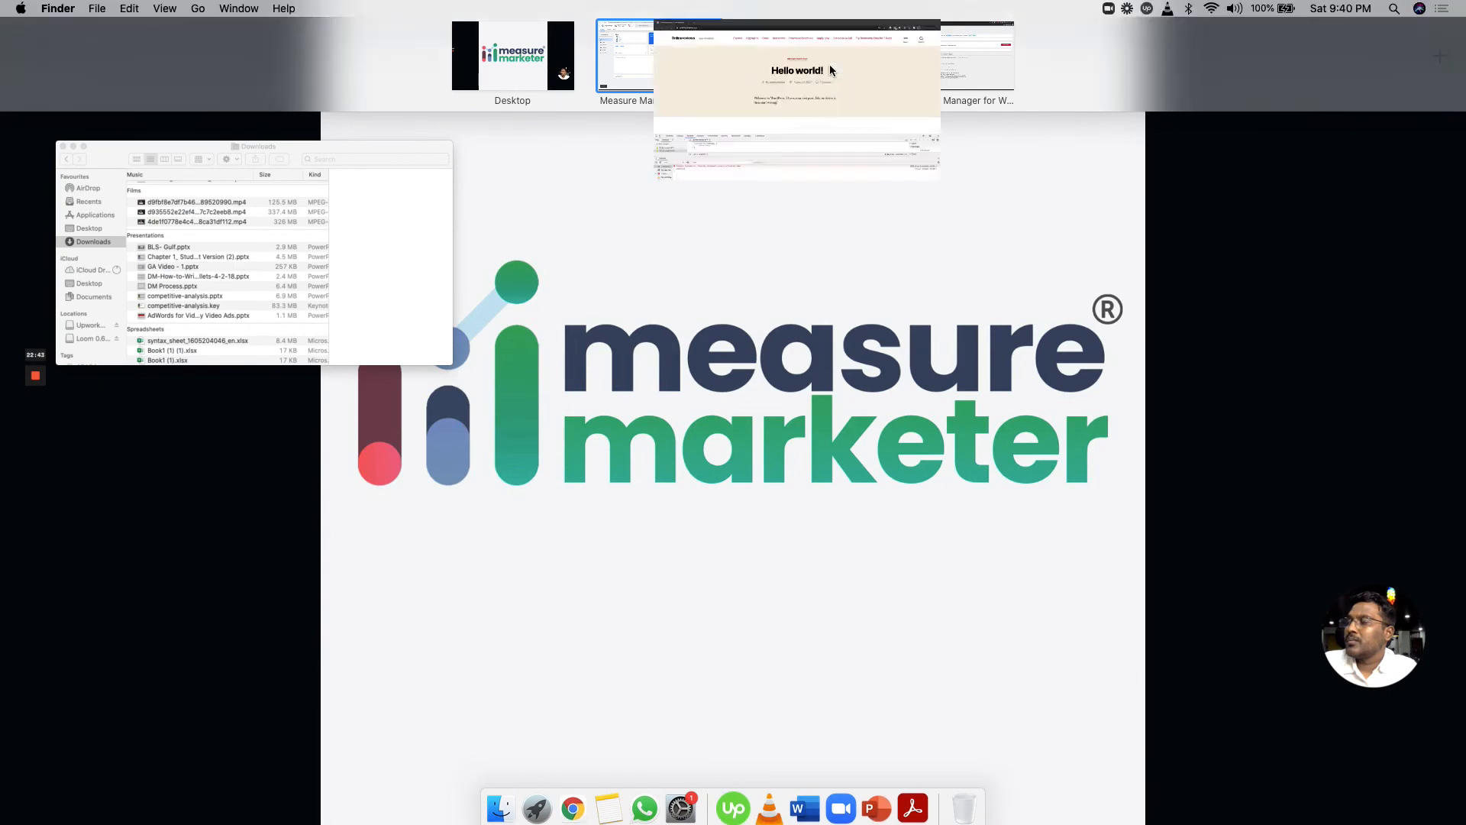
Reload onlinereviews.xyz, close DevTools, and leave the page despite the unsaved snippet
{"action": "left_click", "coordinate": [829, 64]}
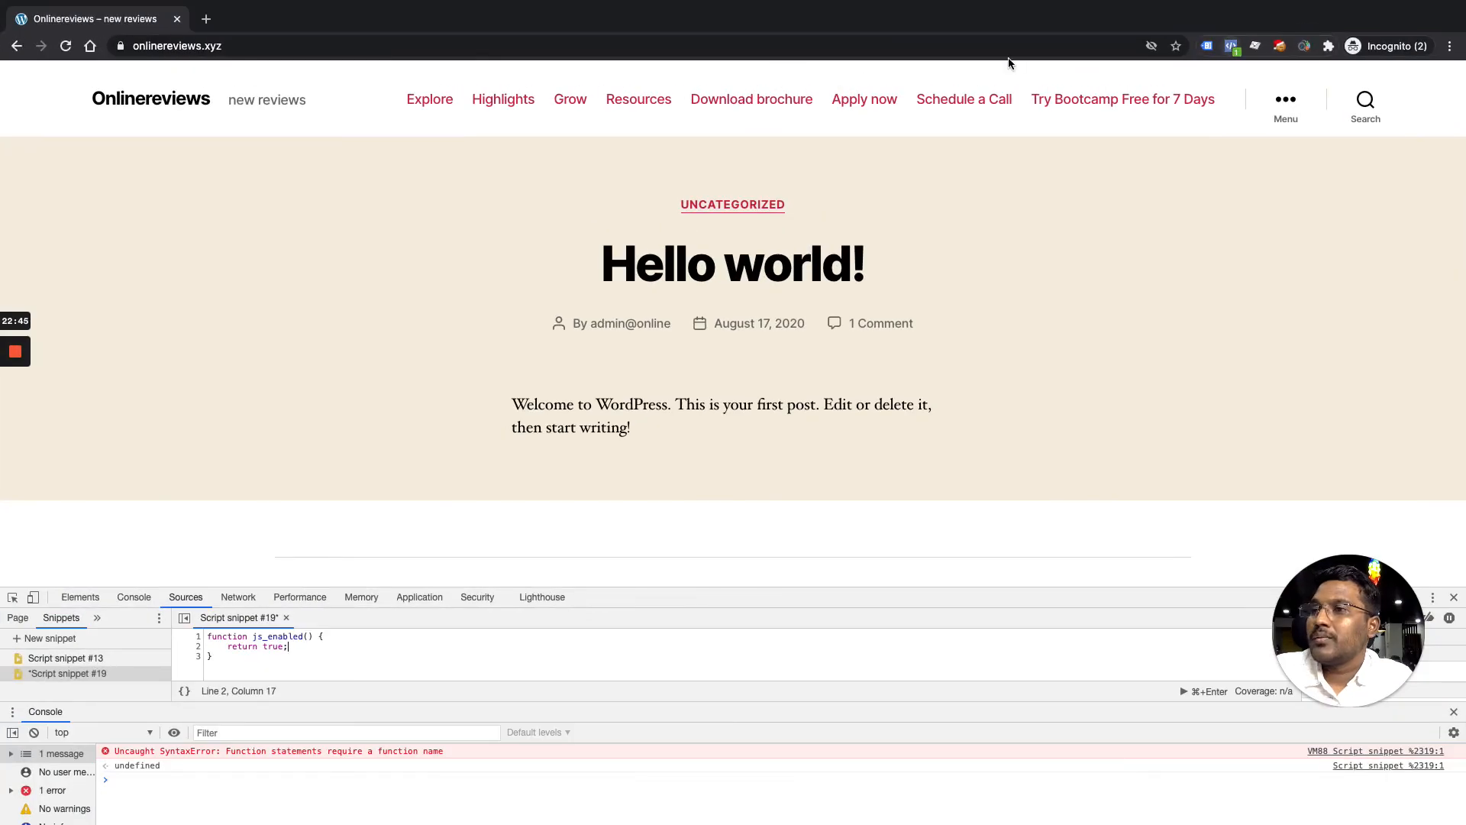
{"action": "left_click", "coordinate": [1053, 49]}
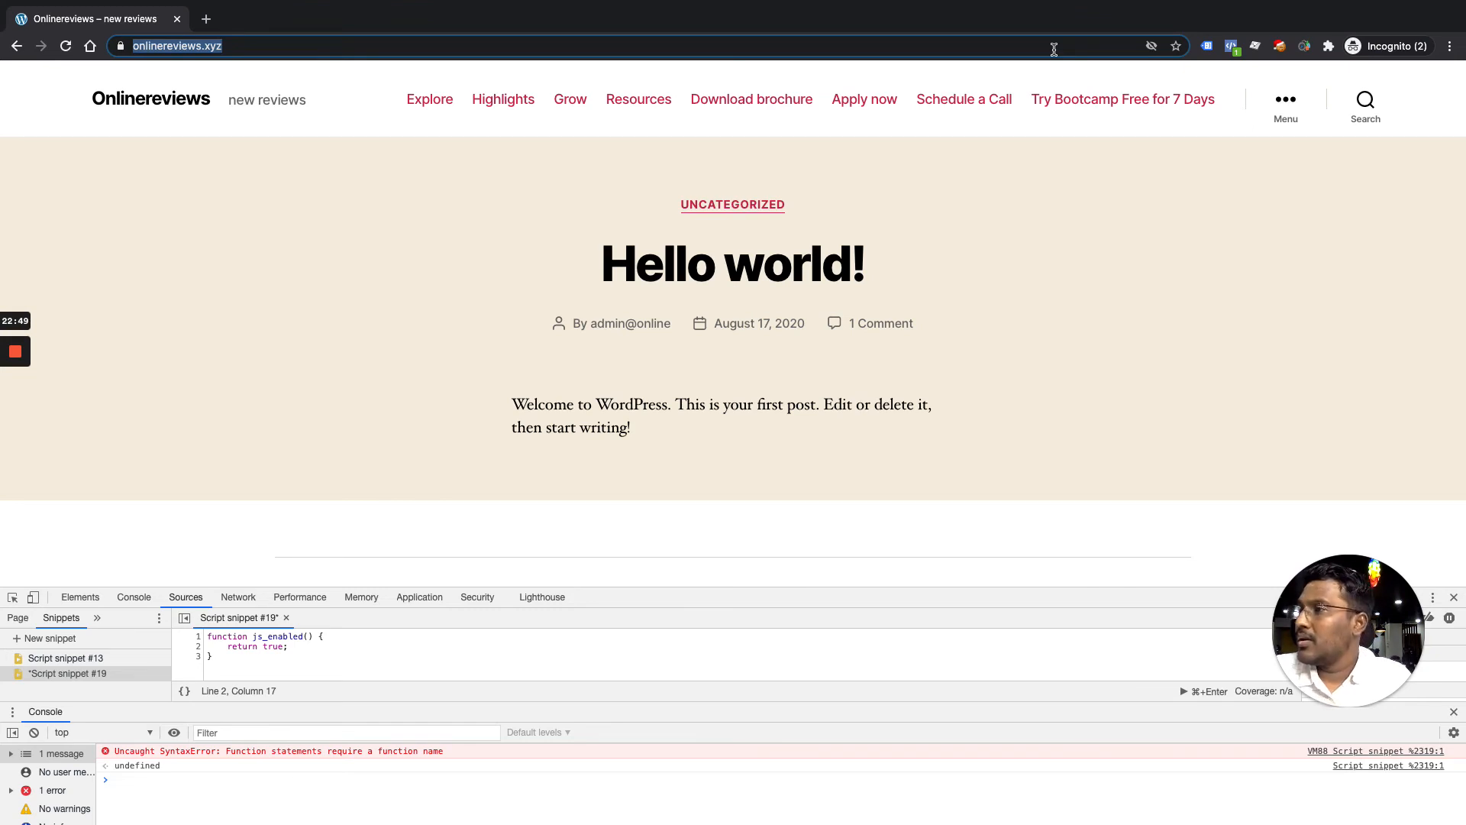
{"action": "key", "text": "Return"}
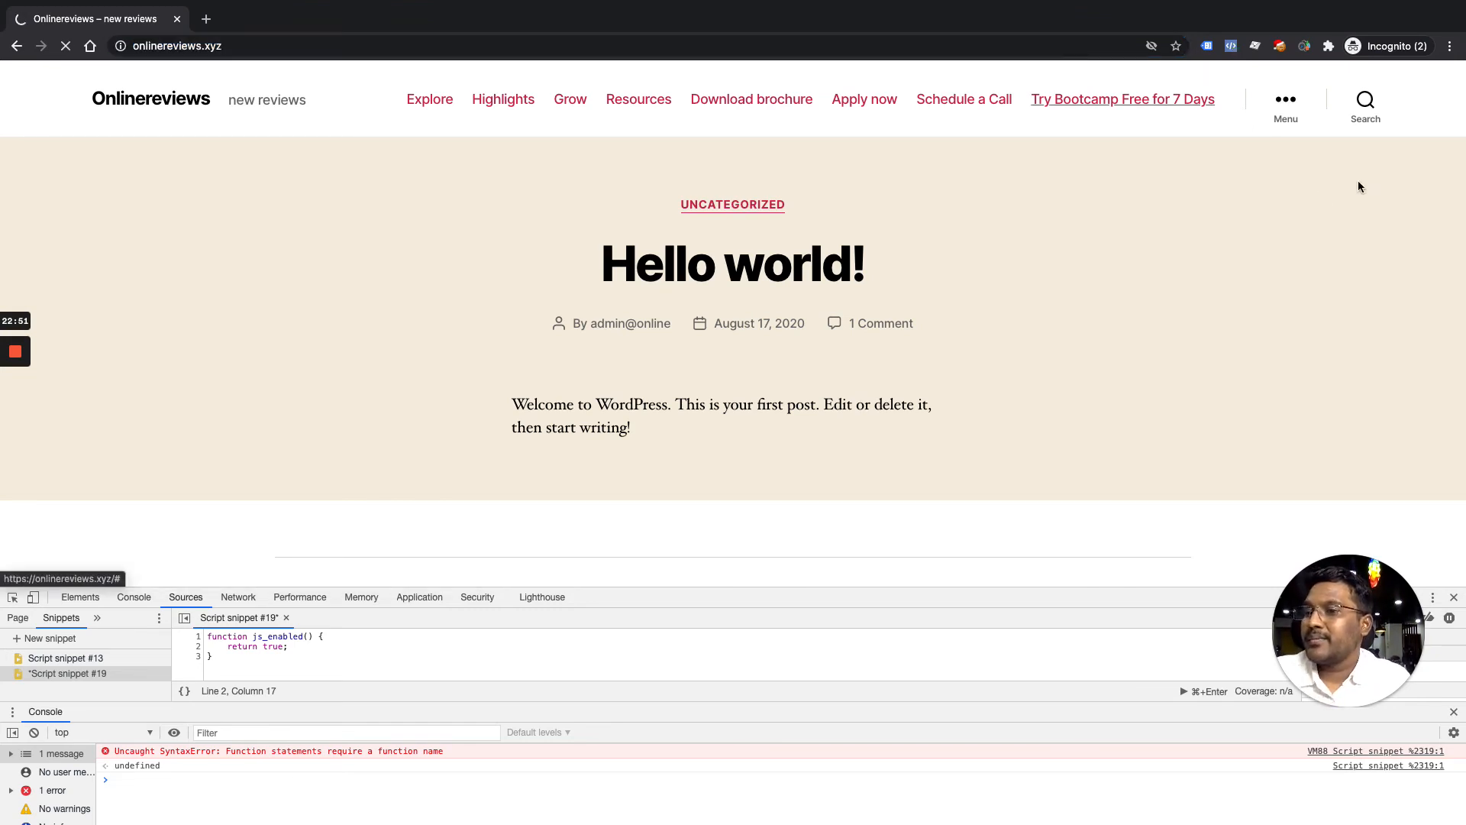
{"action": "left_click", "coordinate": [1454, 598]}
{"action": "left_click", "coordinate": [854, 273]}
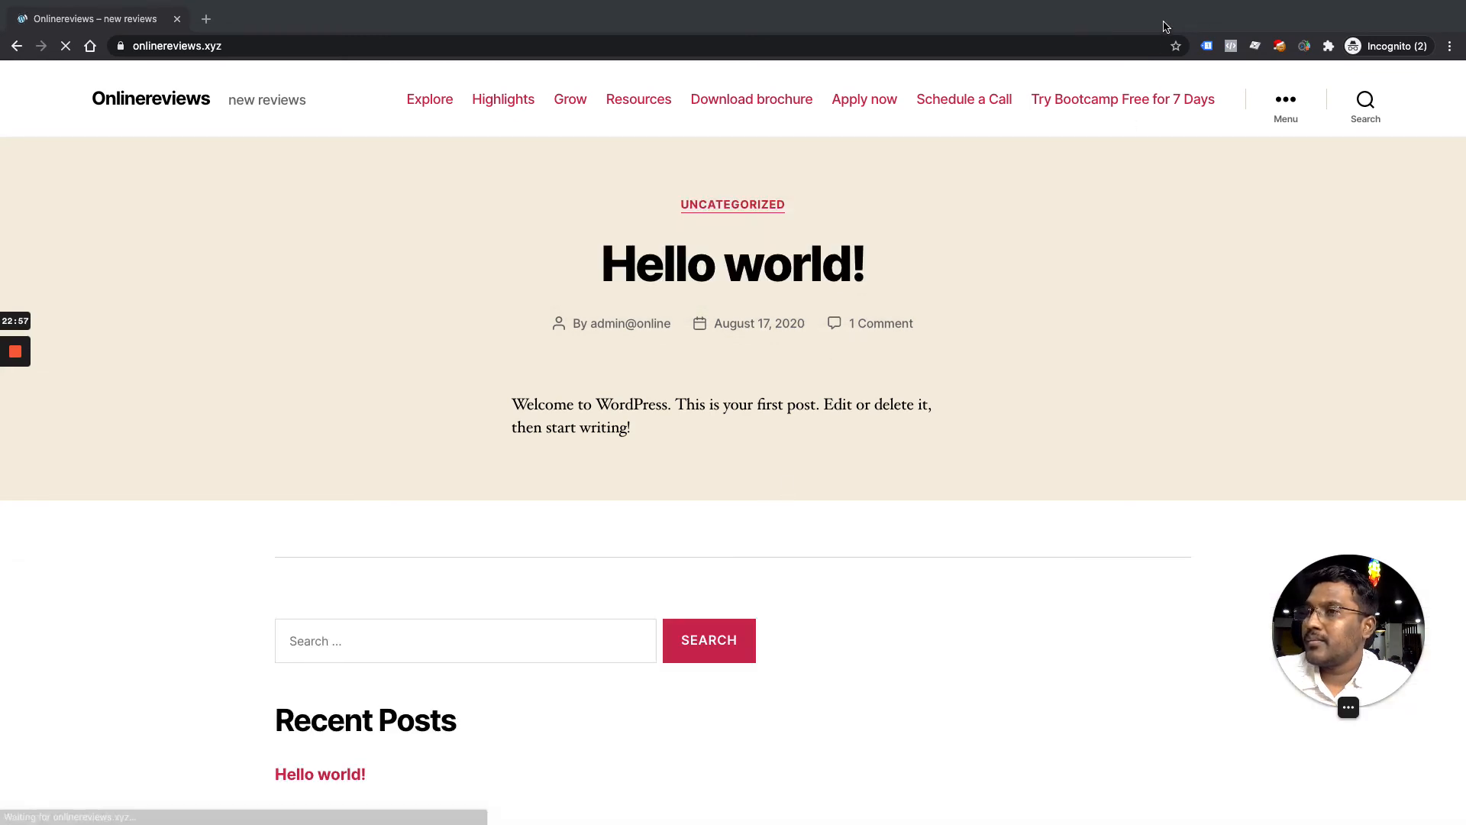
Check Tag Assistant, then confirm in Pixel Helper that PageView sends value pixel_mastery
{"action": "left_click", "coordinate": [1207, 47]}
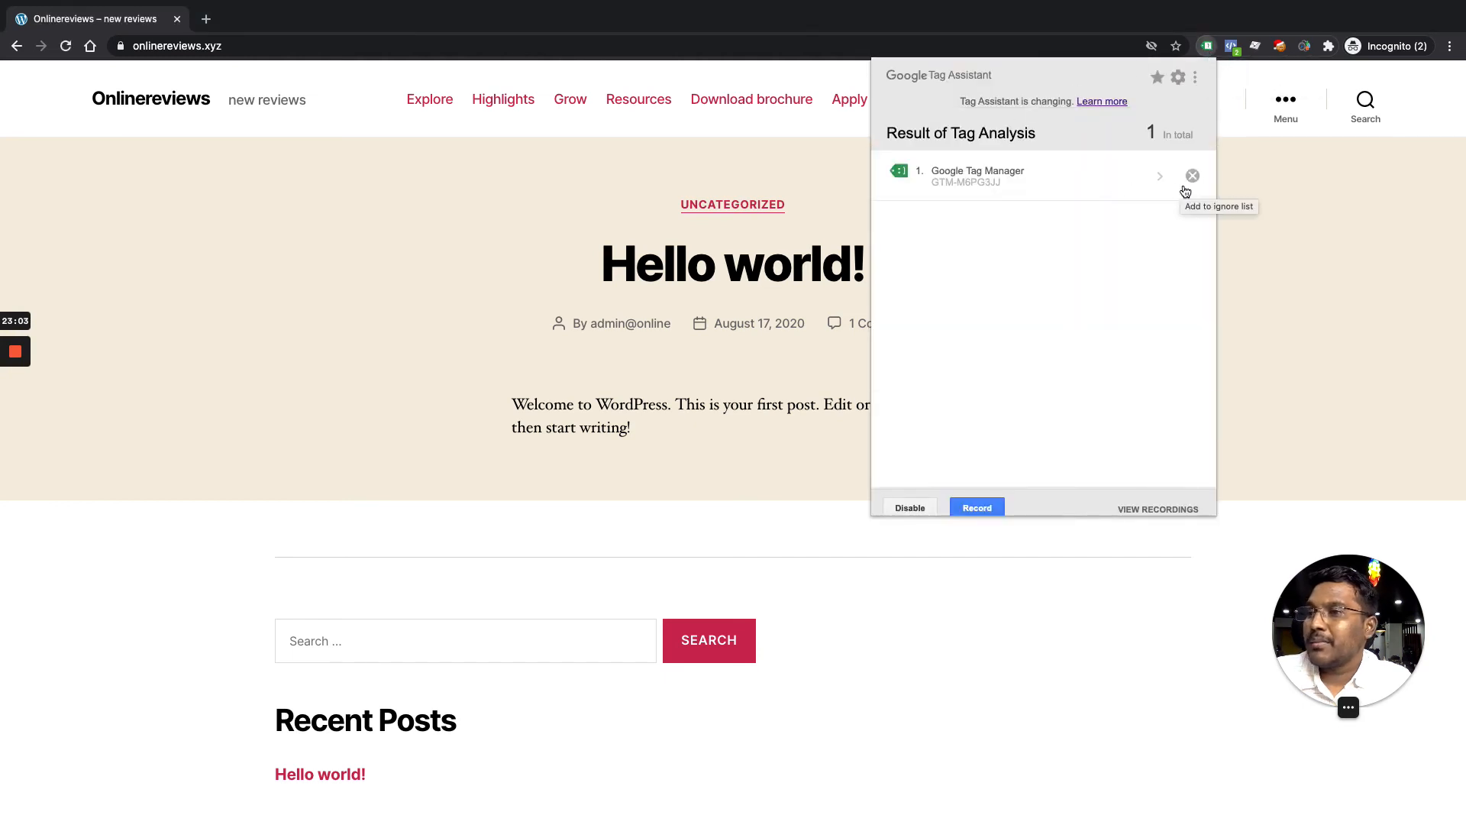
{"action": "left_click", "coordinate": [1273, 181]}
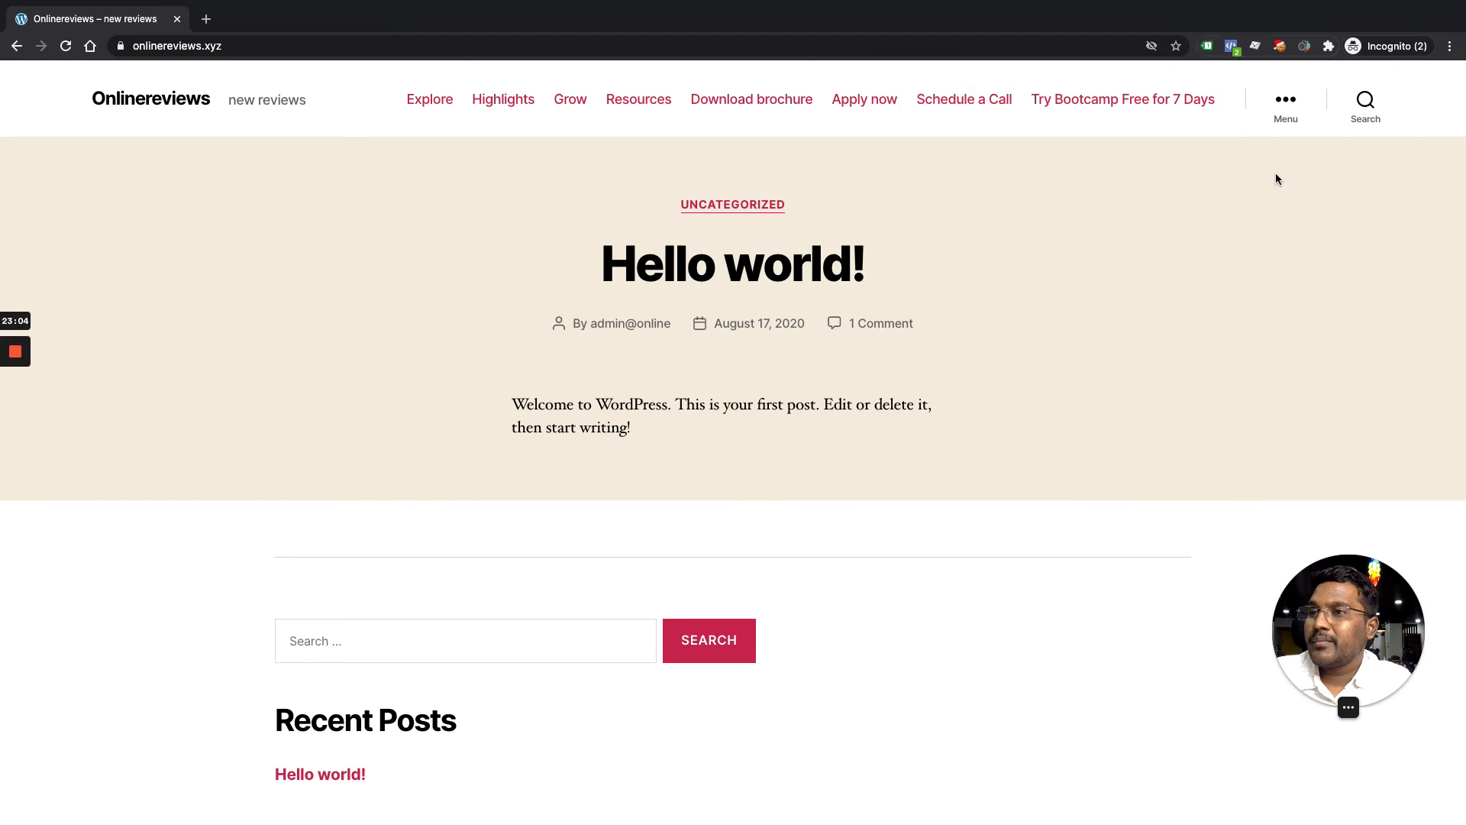
{"action": "left_click", "coordinate": [1233, 49]}
{"action": "left_click", "coordinate": [949, 264]}
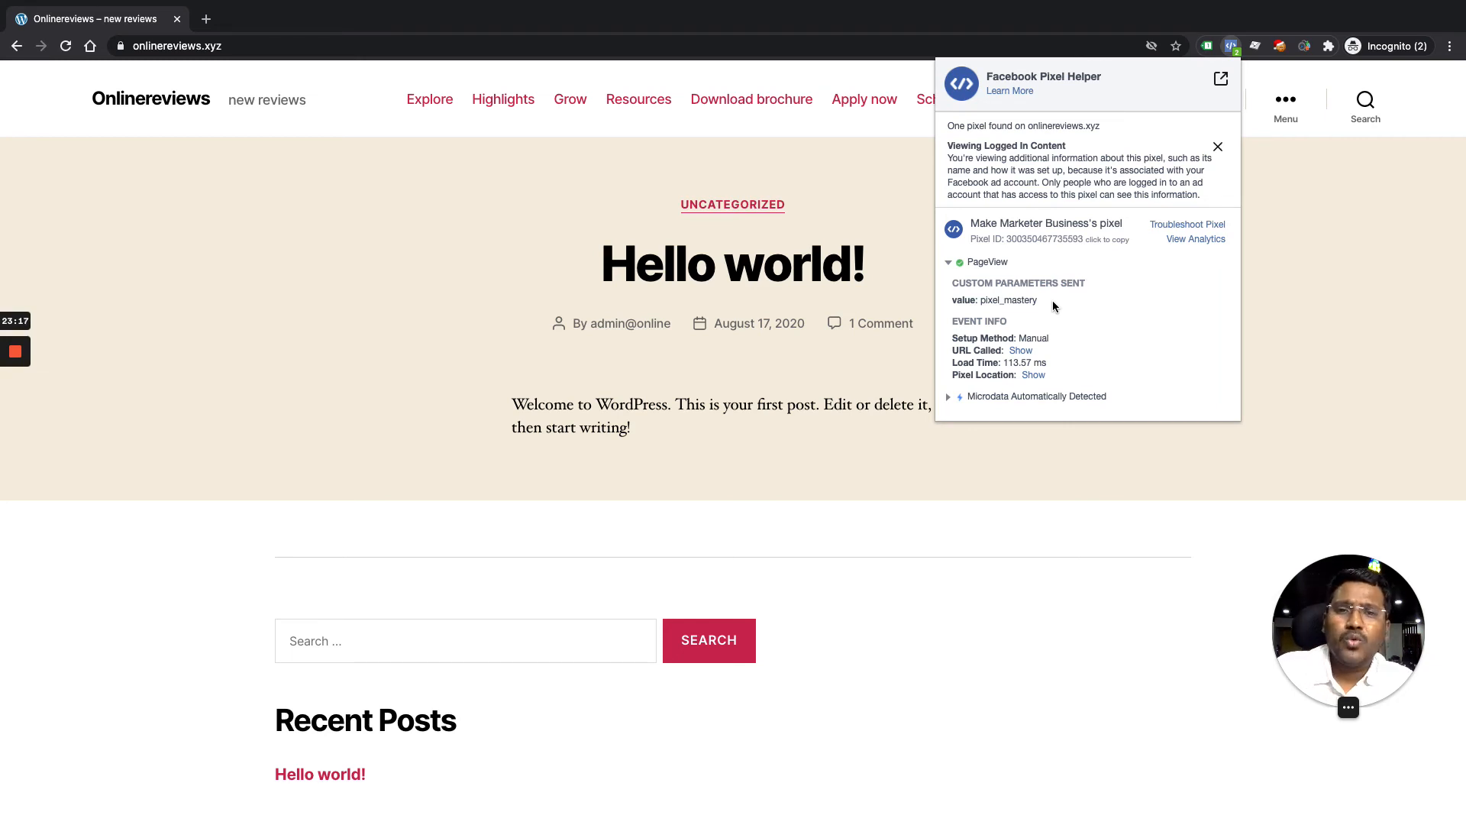
Inspect the onlinereviews.xyz page with Chrome DevTools
{"action": "right_click", "coordinate": [1021, 537]}
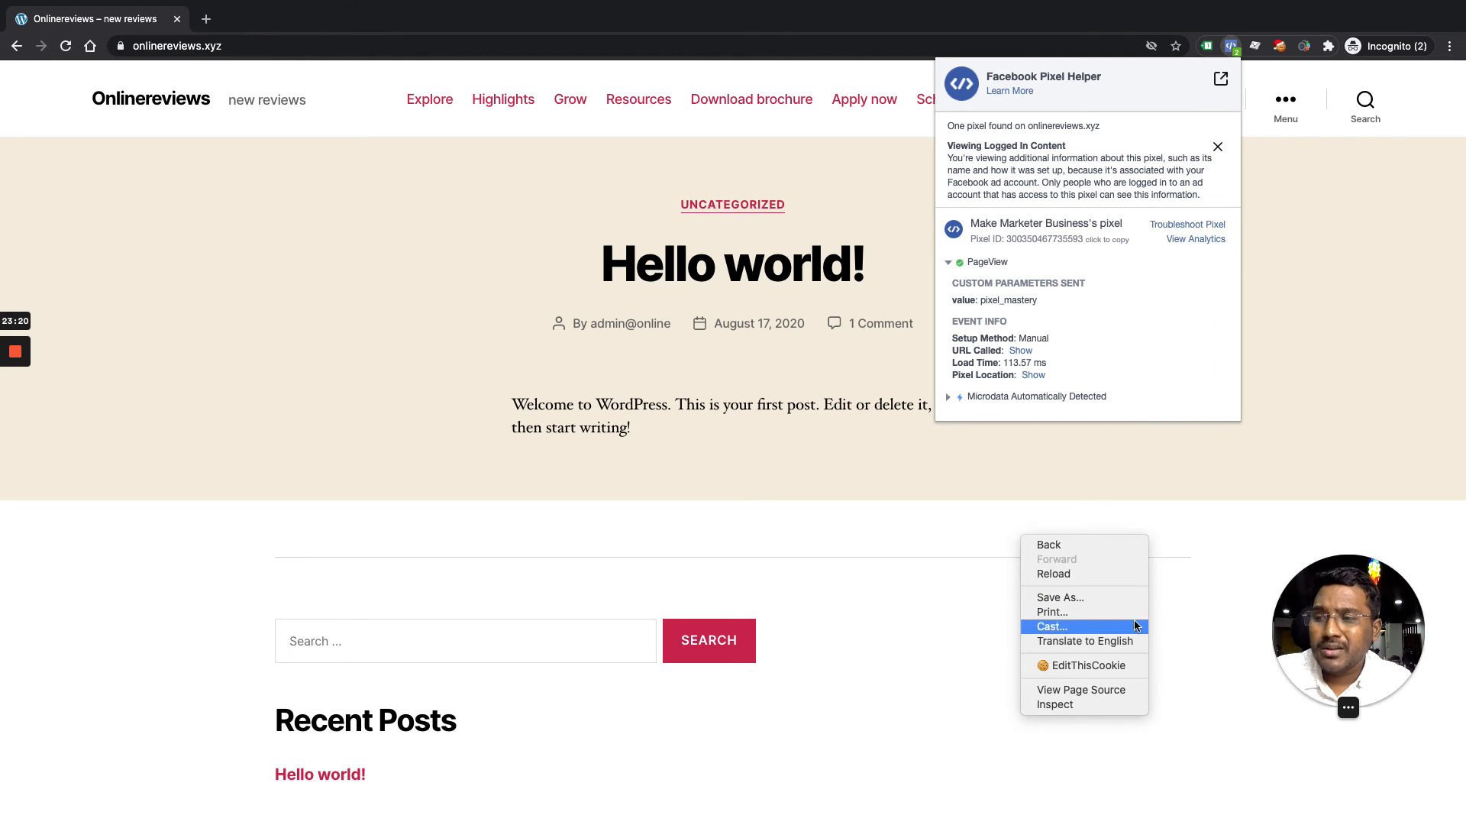
{"action": "left_click", "coordinate": [1091, 704]}
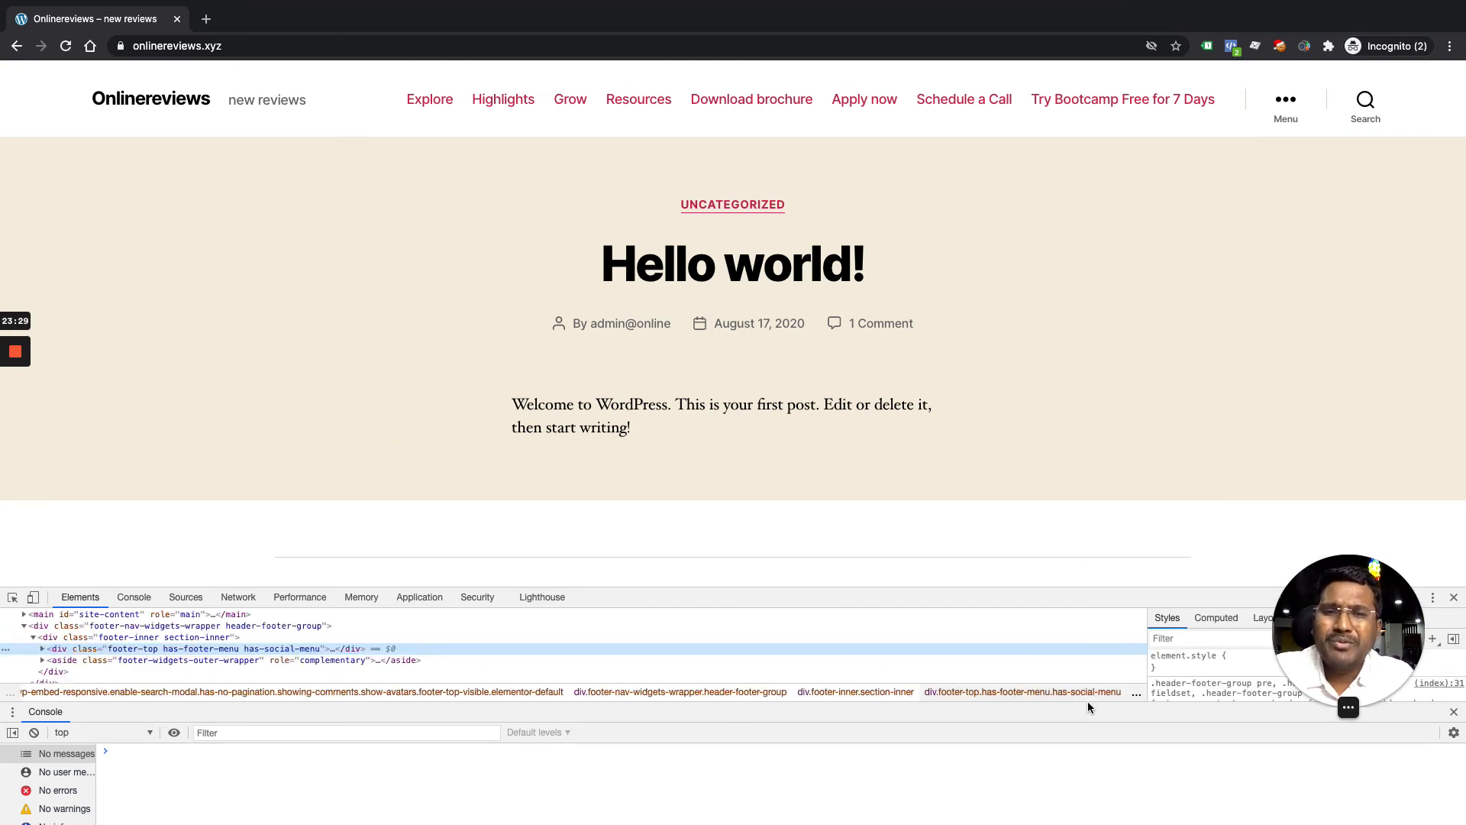
{"action": "key", "text": "ctrl+Up"}
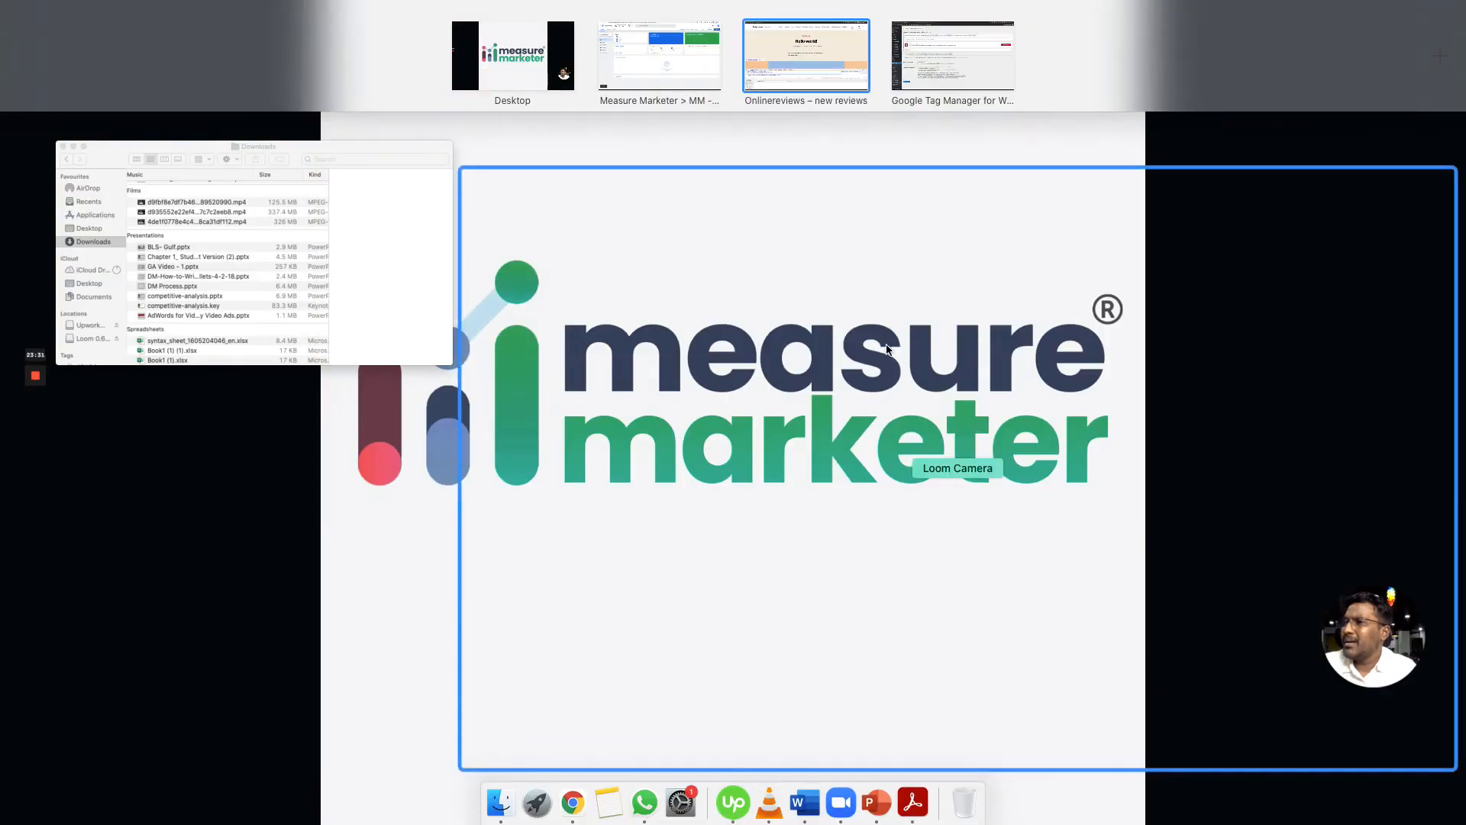
{"action": "left_click", "coordinate": [762, 63]}
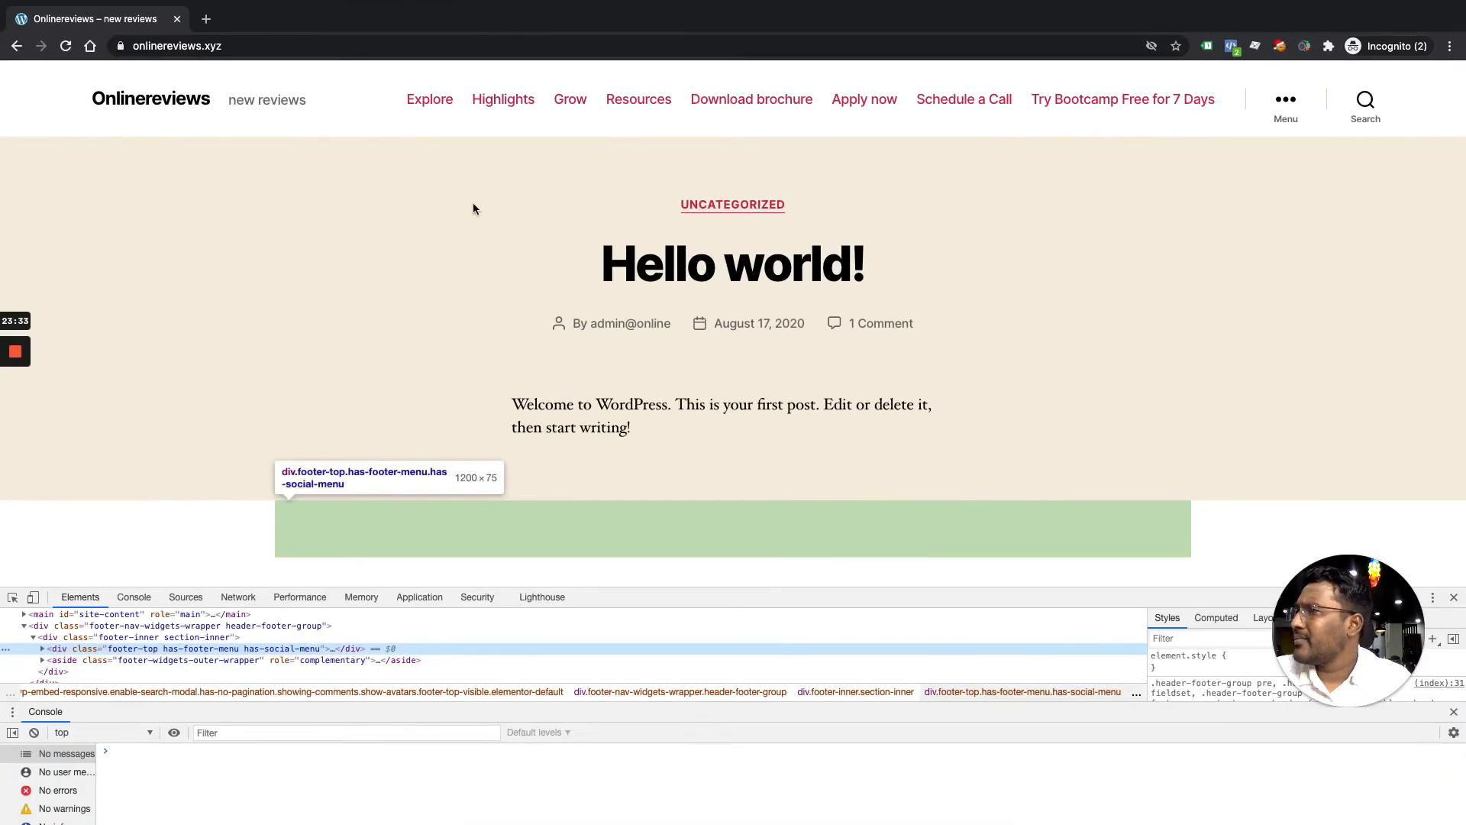
Cycle through Spaces to reach the WordPress Google Tag Manager plugin settings window
{"action": "key", "text": "ctrl+Up"}
{"action": "left_click", "coordinate": [658, 75]}
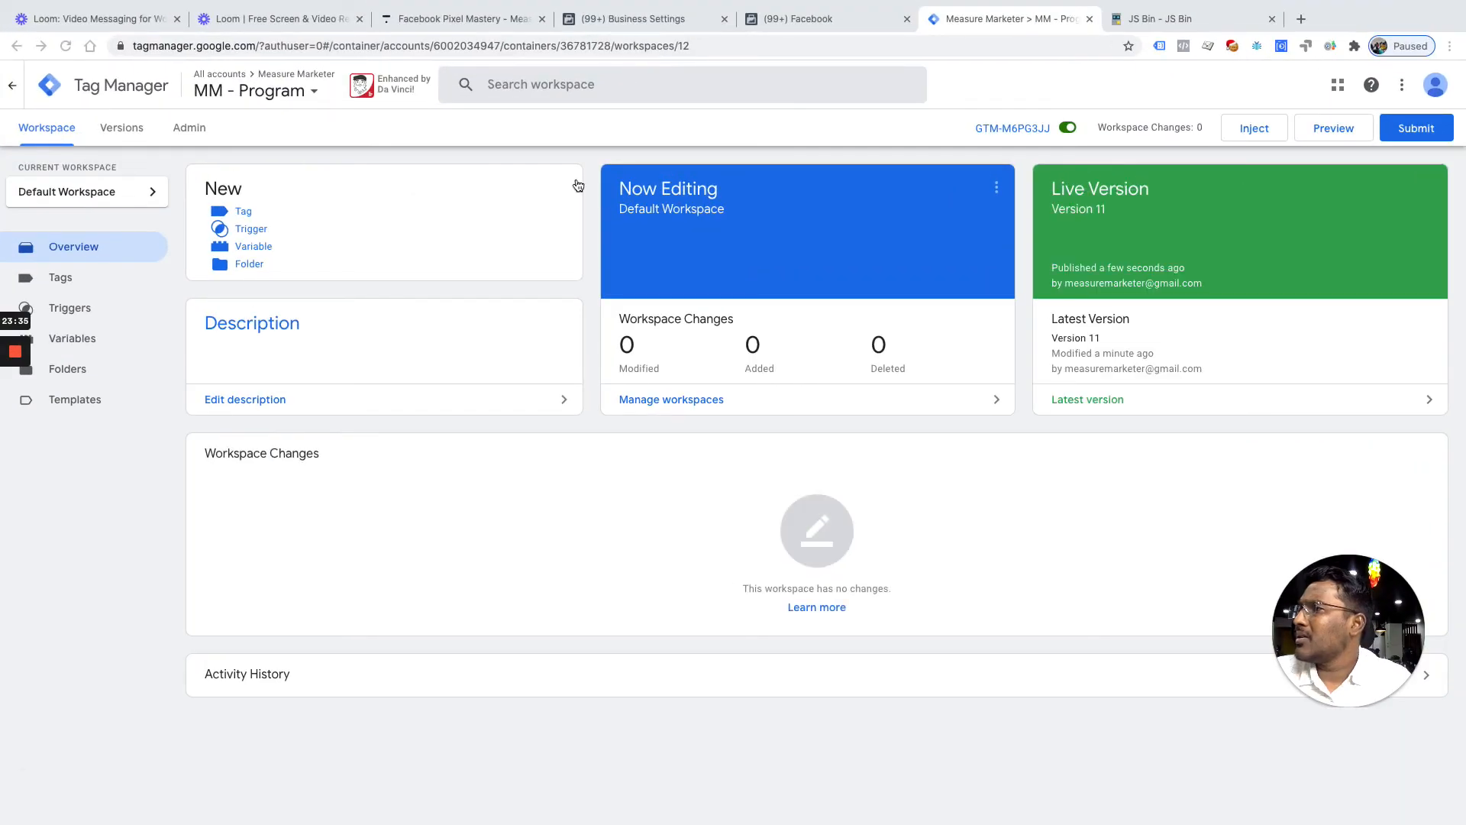
{"action": "key", "text": "ctrl+Up"}
{"action": "left_click", "coordinate": [826, 53]}
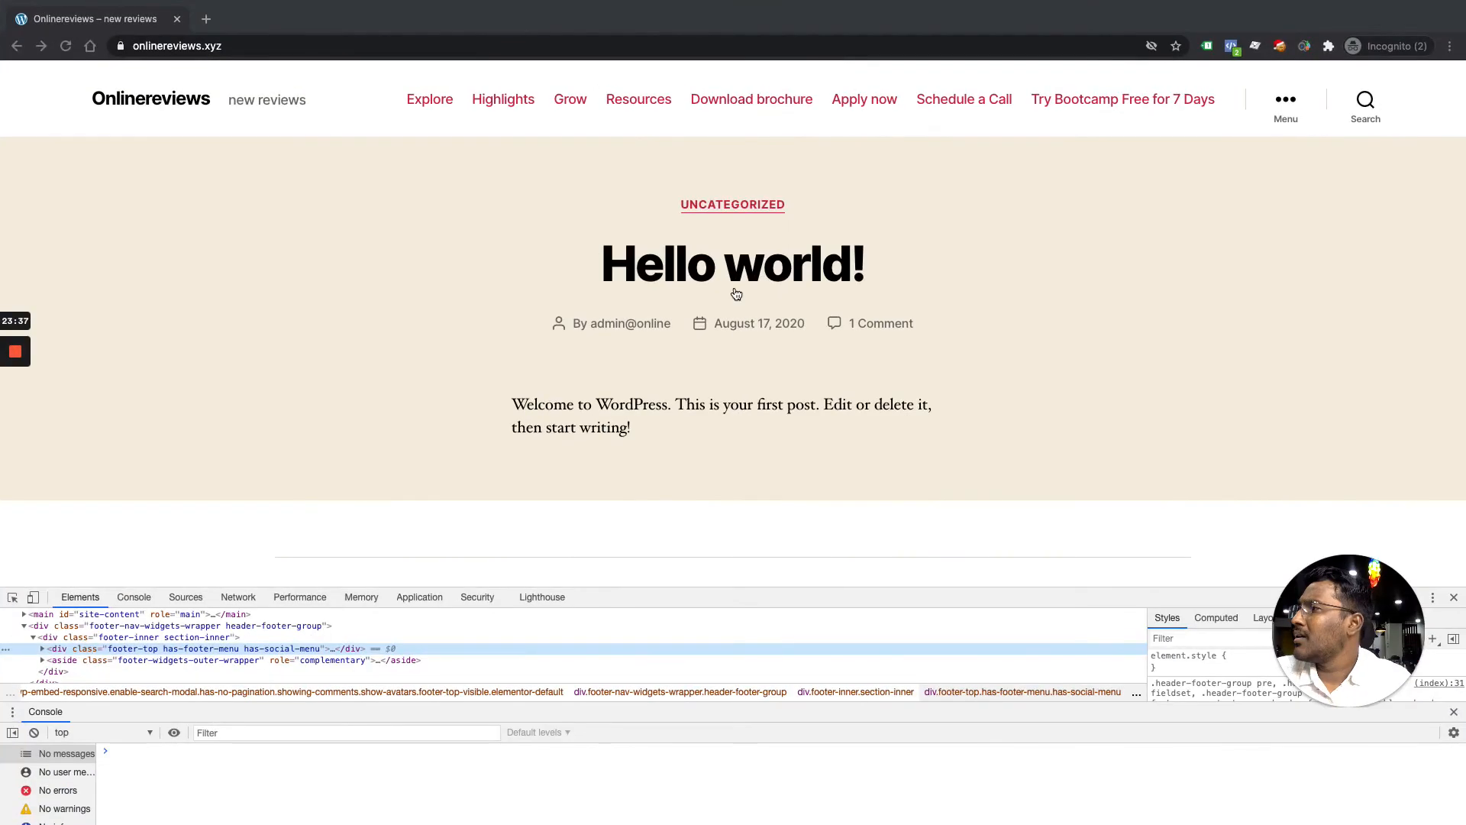
{"action": "key", "text": "ctrl+Up"}
{"action": "left_click", "coordinate": [930, 74]}
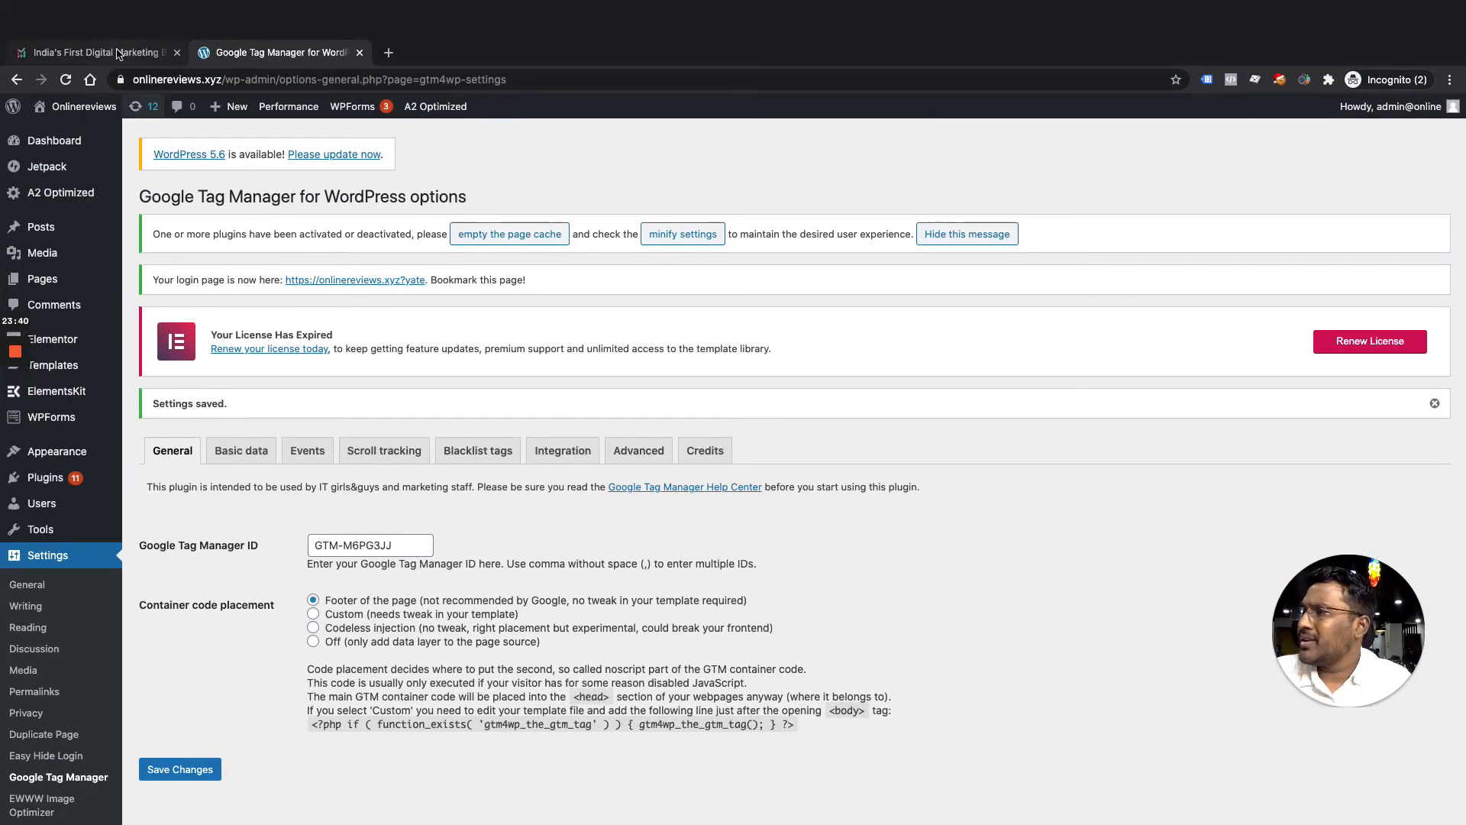
Switch to the measuremarketer.com tab and scroll down to the name field
{"action": "left_click", "coordinate": [119, 47]}
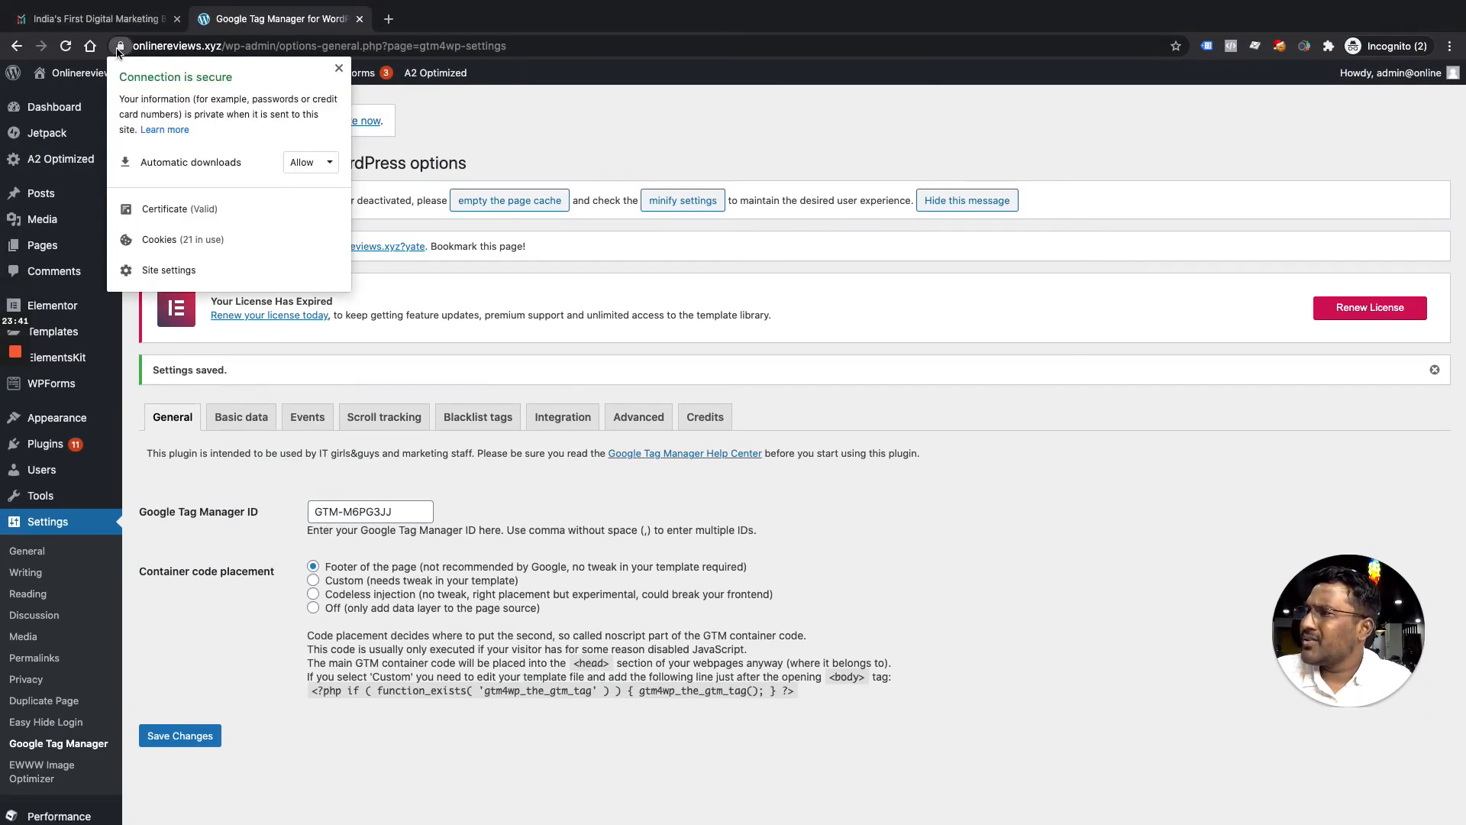
{"action": "left_click", "coordinate": [100, 15]}
{"action": "left_click", "coordinate": [100, 15]}
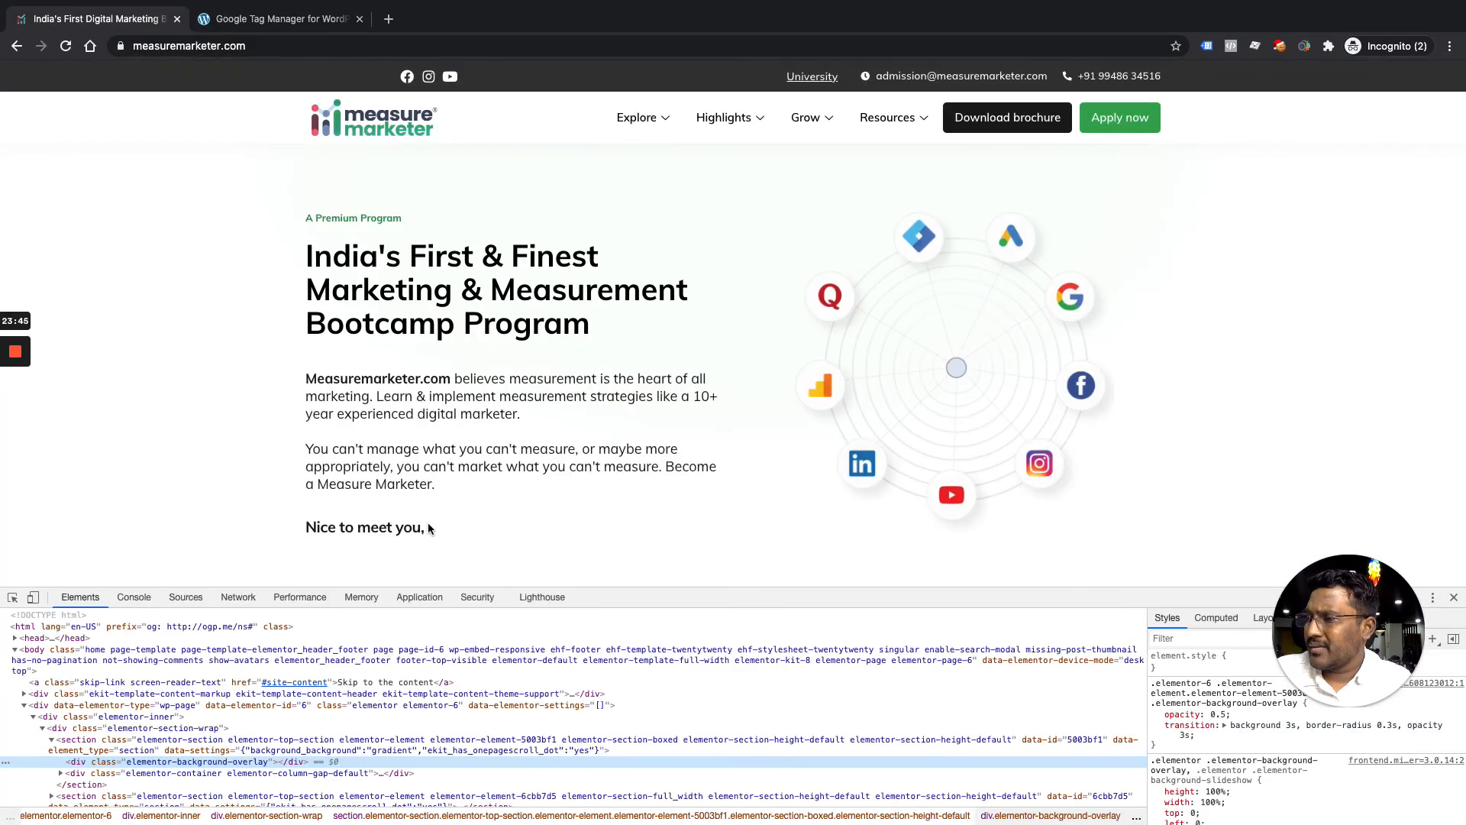
{"action": "scroll", "coordinate": [467, 526], "scroll_direction": "down", "scroll_amount": 2}
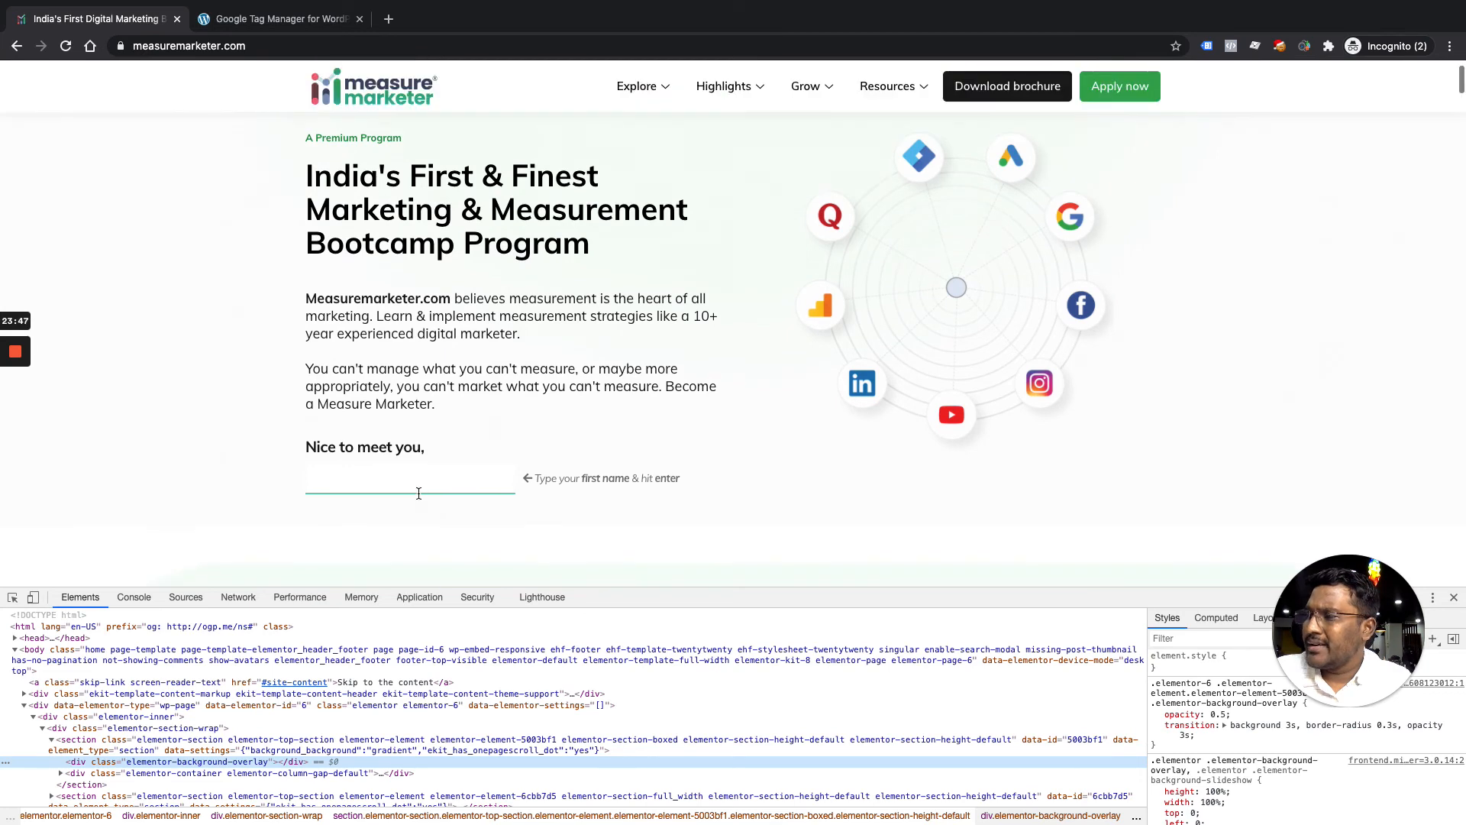
Submit the visitor's first name, then scroll through the page and back to the top
{"action": "left_click", "coordinate": [1456, 601]}
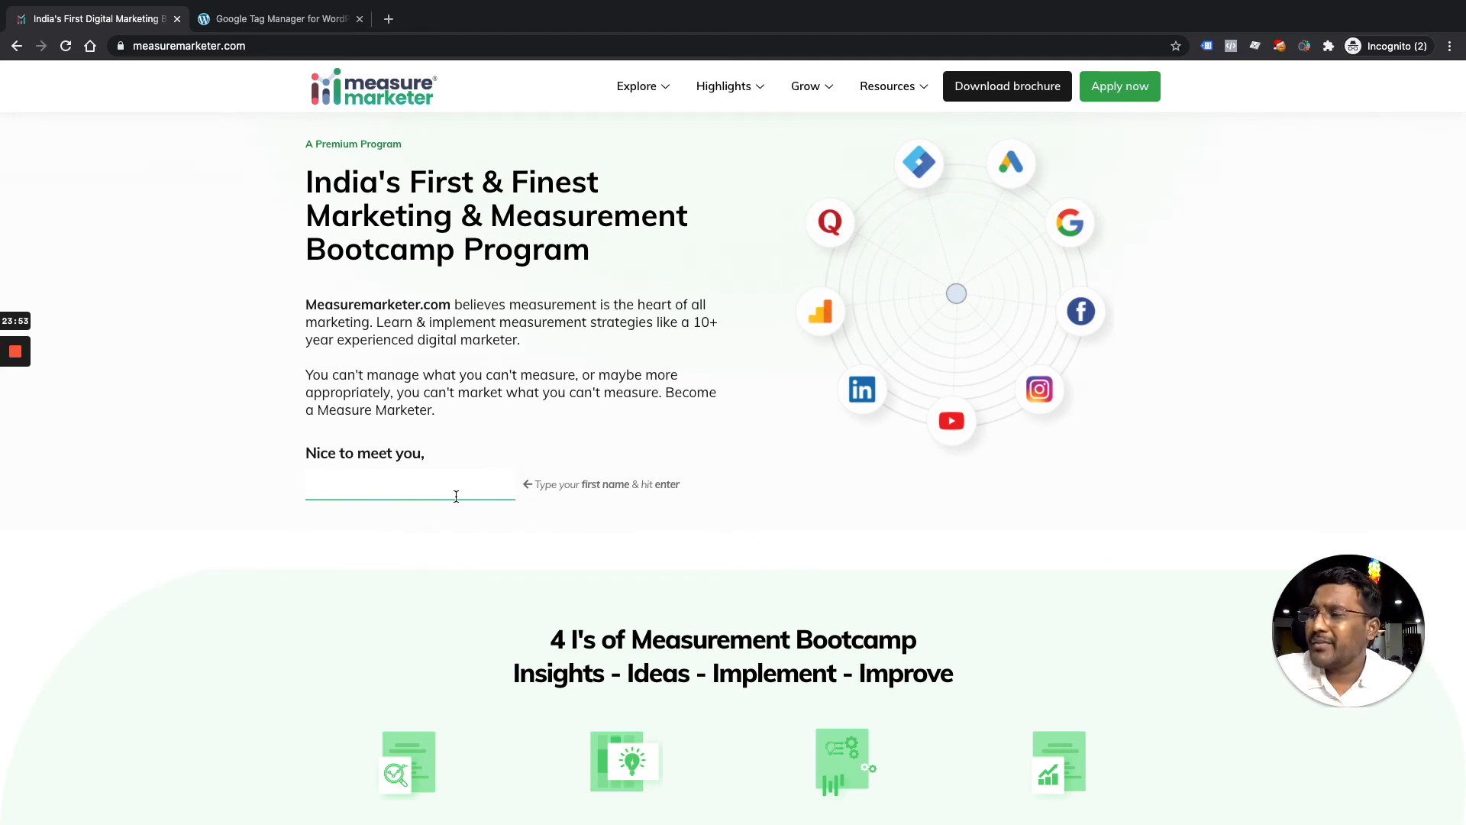
{"action": "type", "text": "Prashanth"}
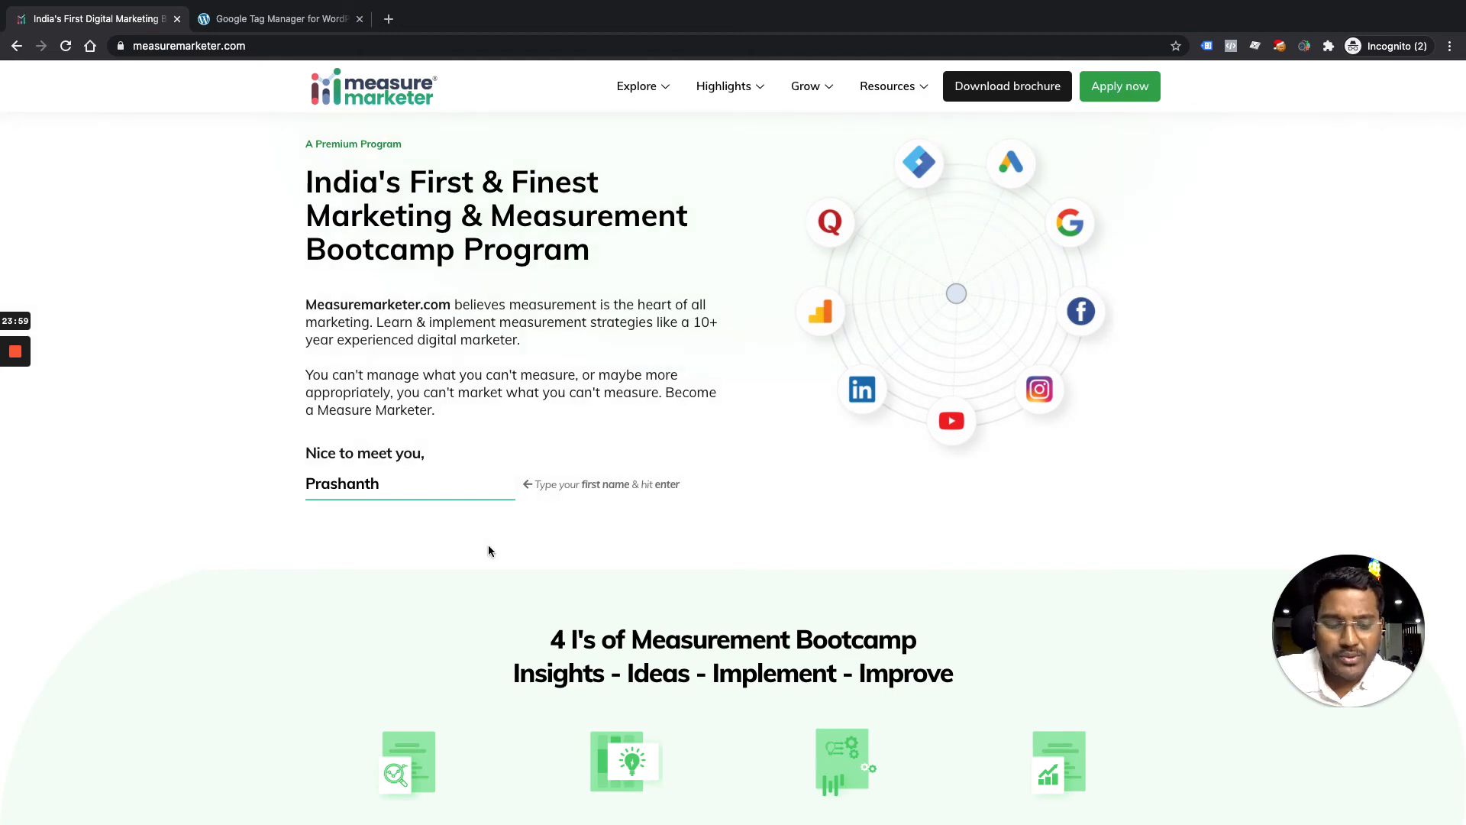
{"action": "key", "text": "Return"}
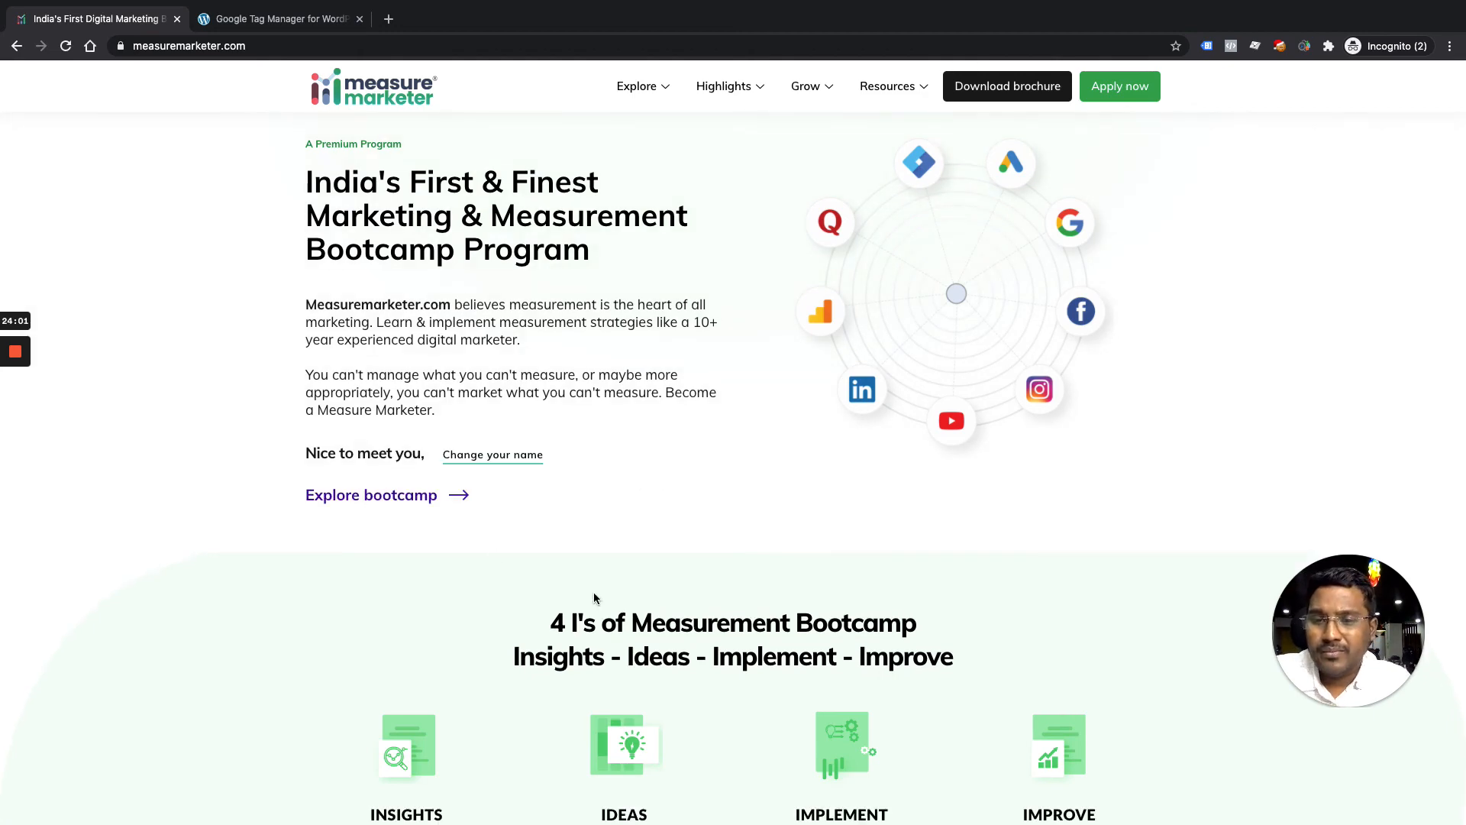
{"action": "scroll", "coordinate": [483, 543], "scroll_direction": "down", "scroll_amount": 2}
{"action": "scroll", "coordinate": [483, 543], "scroll_direction": "down", "scroll_amount": 20}
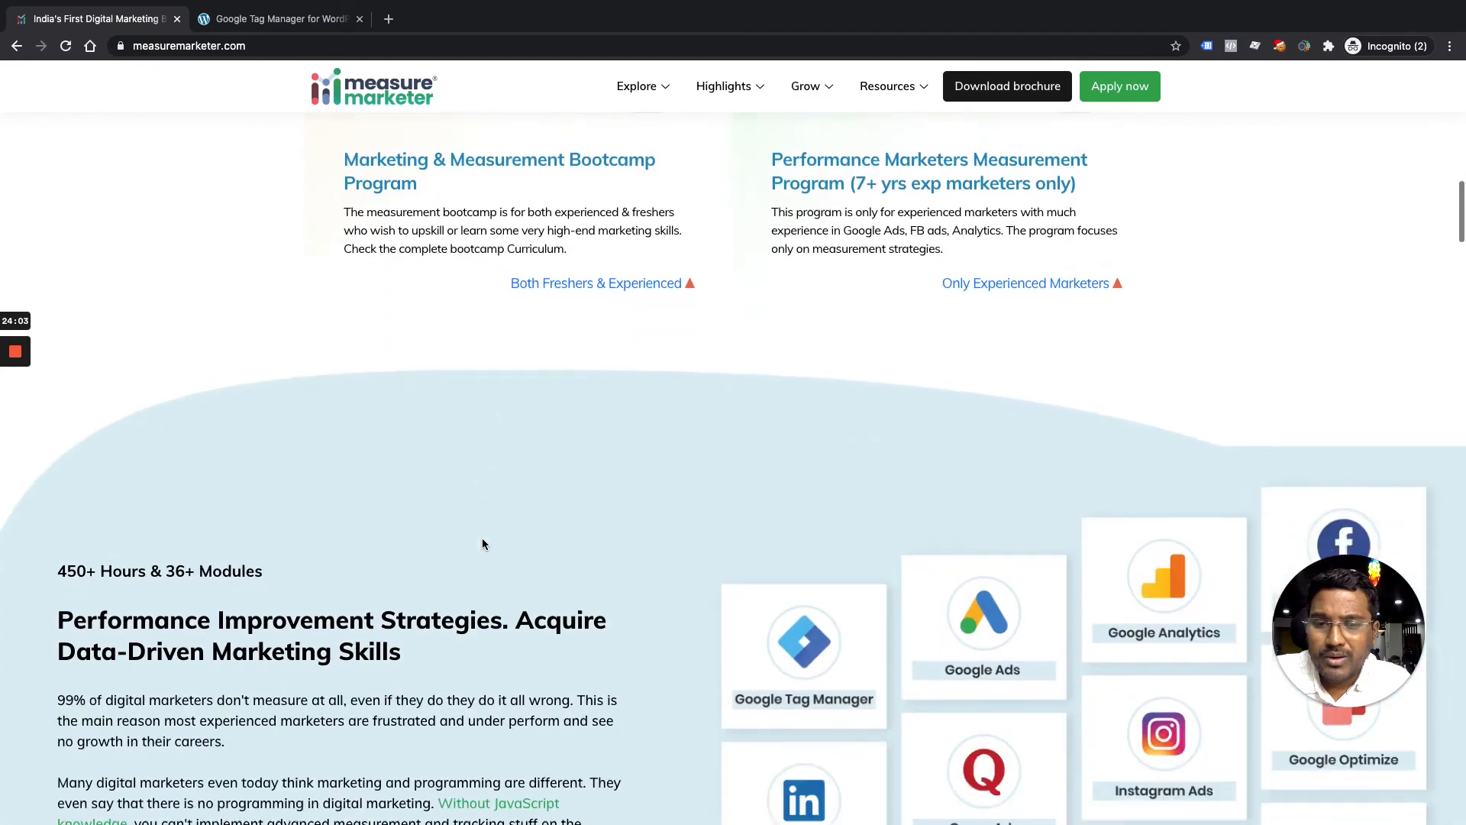
{"action": "scroll", "coordinate": [484, 542], "scroll_direction": "down", "scroll_amount": 10}
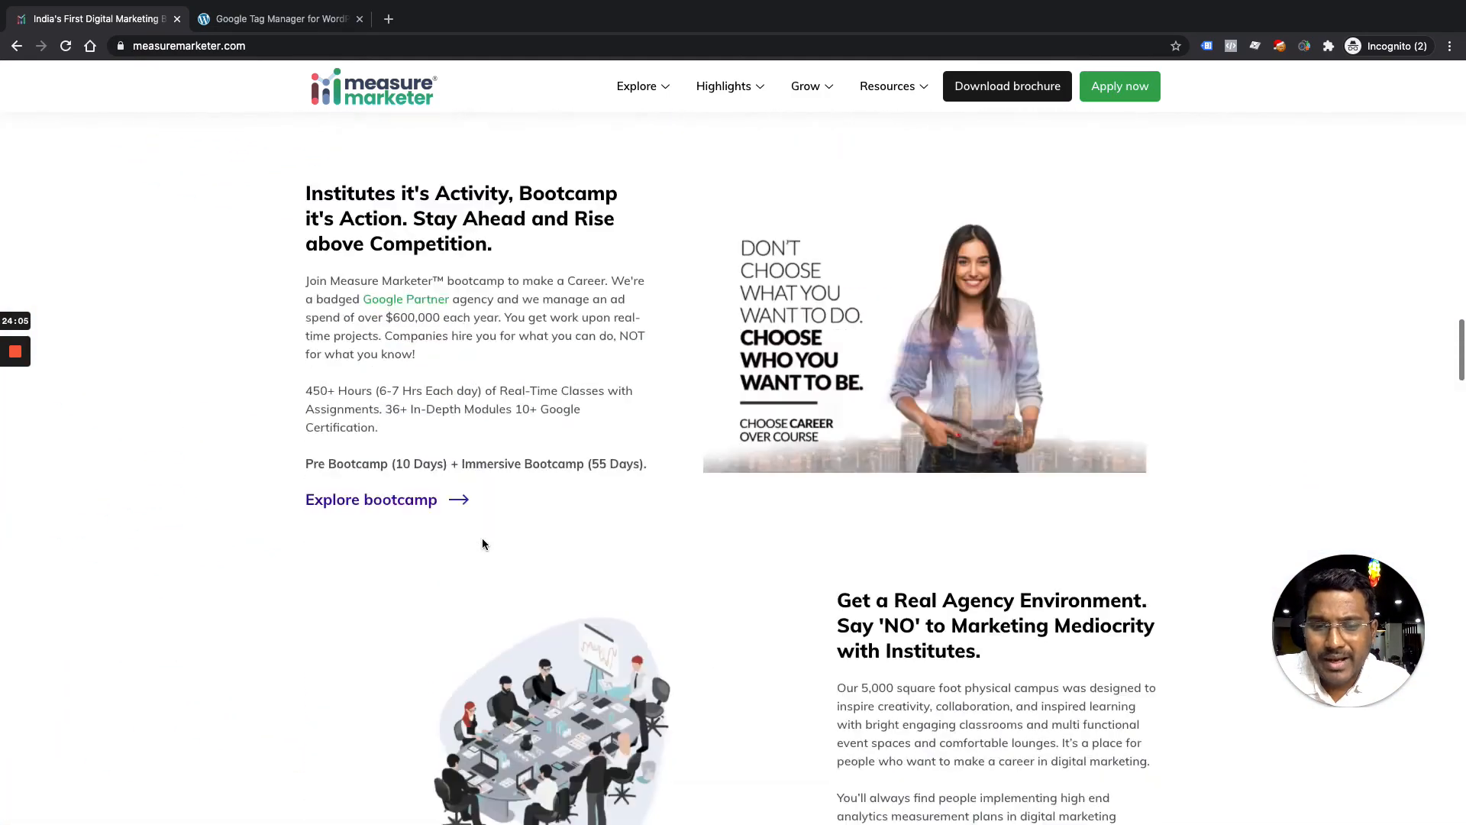
{"action": "scroll", "coordinate": [579, 664], "scroll_direction": "down", "scroll_amount": 15}
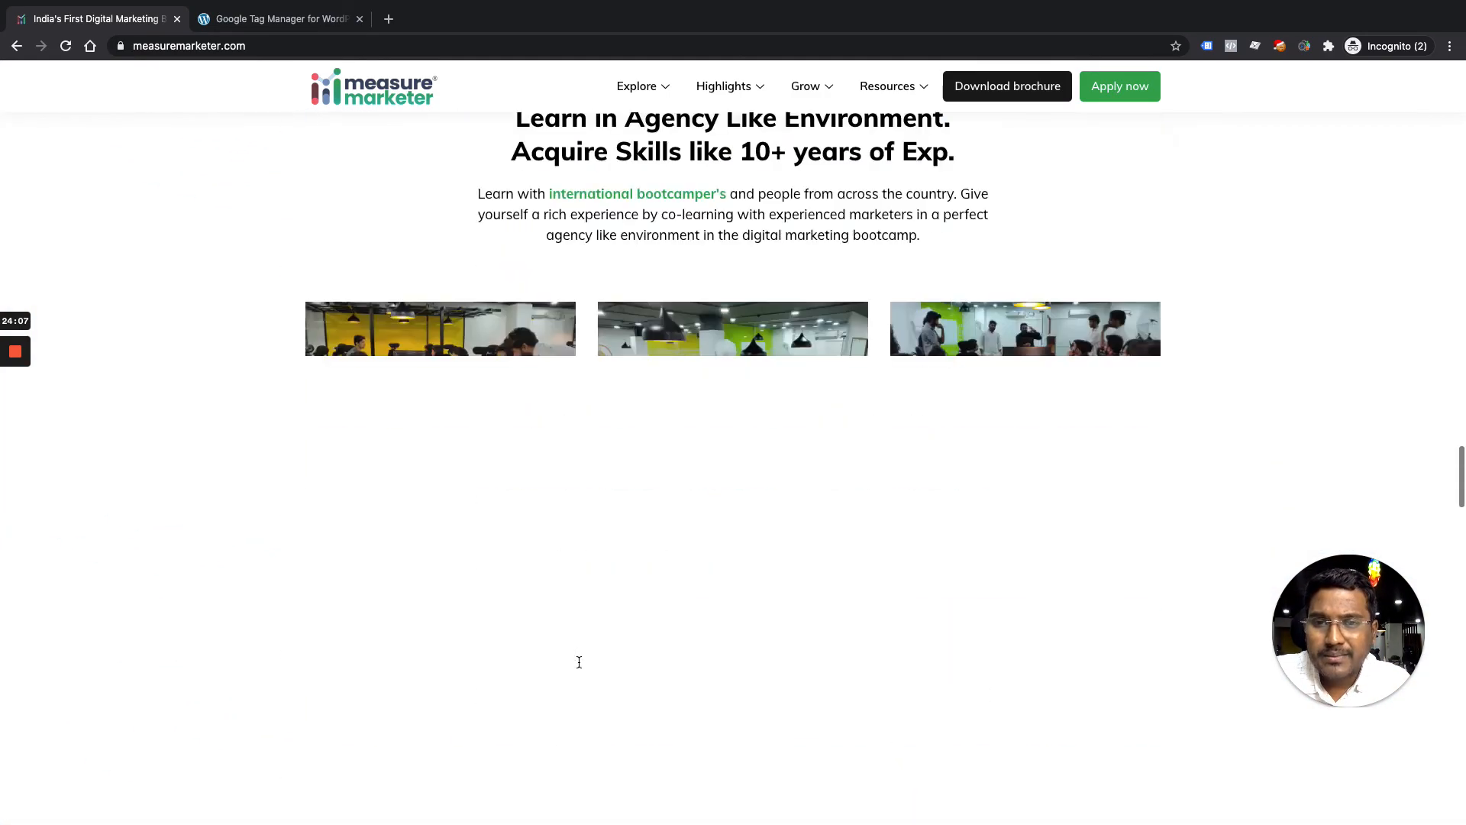
{"action": "scroll", "coordinate": [579, 659], "scroll_direction": "down", "scroll_amount": 12}
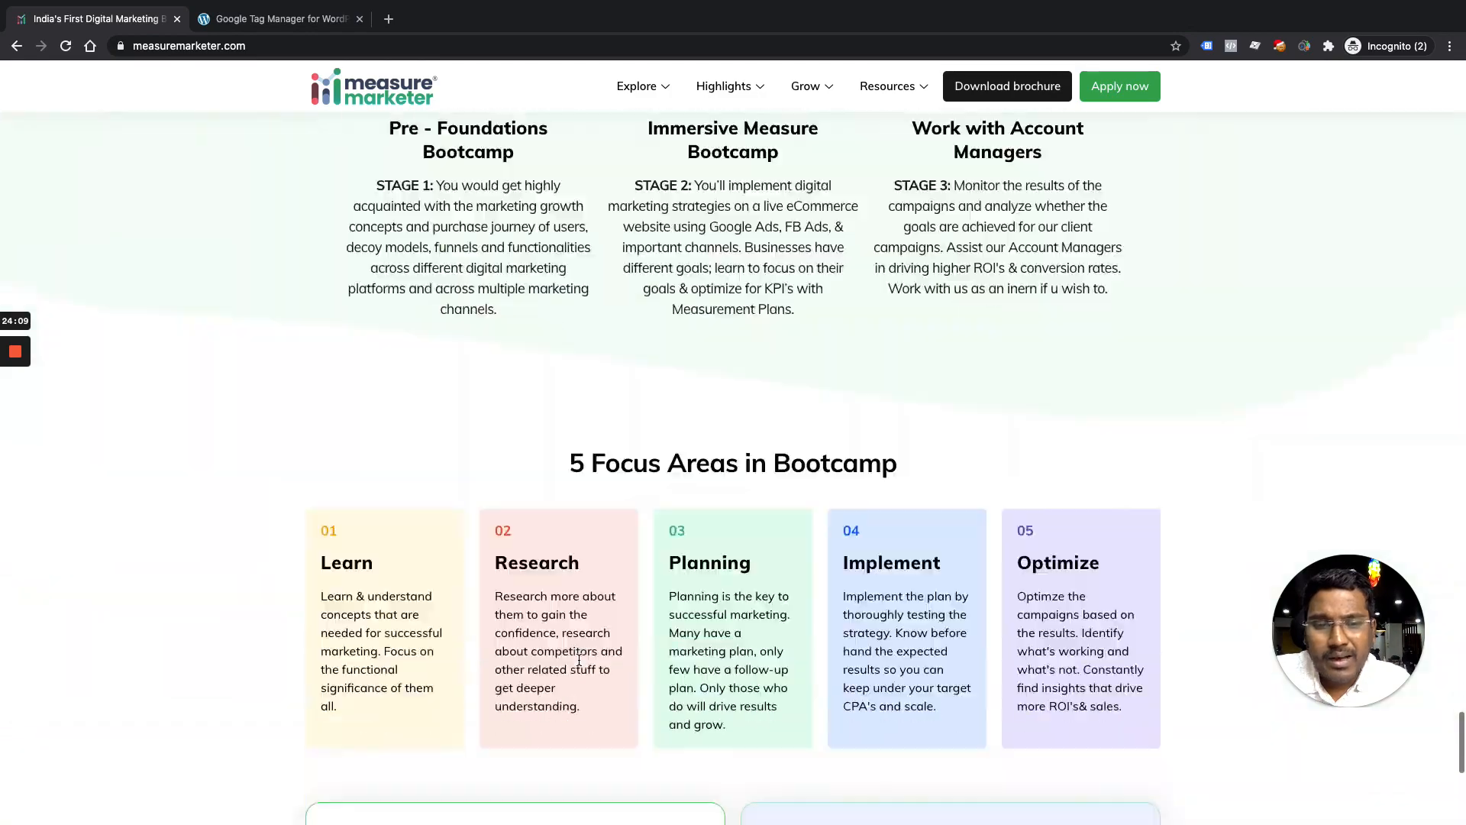
{"action": "scroll", "coordinate": [589, 622], "scroll_direction": "up", "scroll_amount": 2}
{"action": "scroll", "coordinate": [631, 607], "scroll_direction": "up", "scroll_amount": 20}
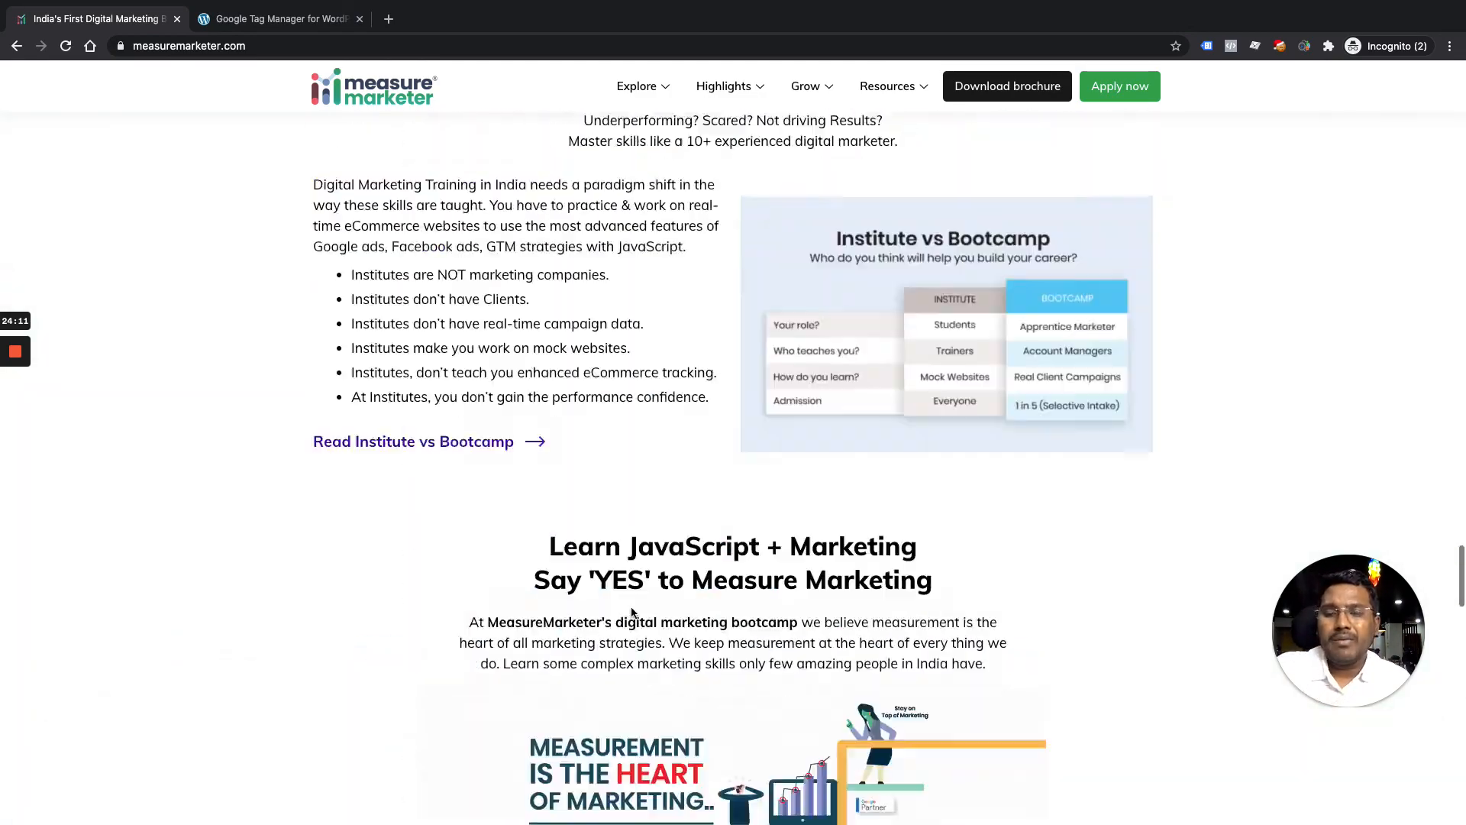
{"action": "scroll", "coordinate": [631, 612], "scroll_direction": "up", "scroll_amount": 5}
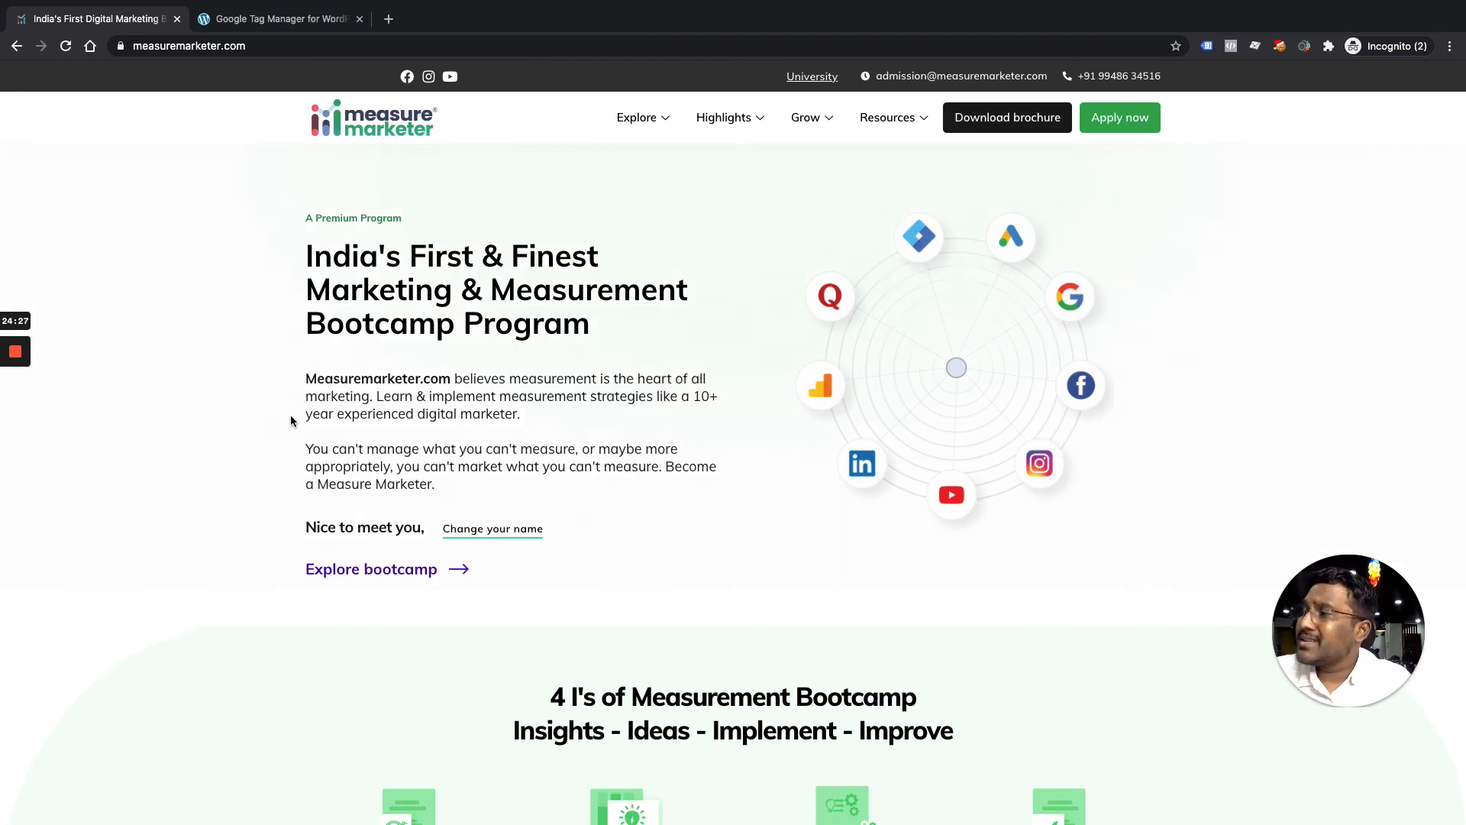
Switch to the onlinereviews.xyz window and open DevTools Settings at the Preferences section
{"action": "left_click", "coordinate": [315, 18]}
{"action": "key", "text": "ctrl+Up"}
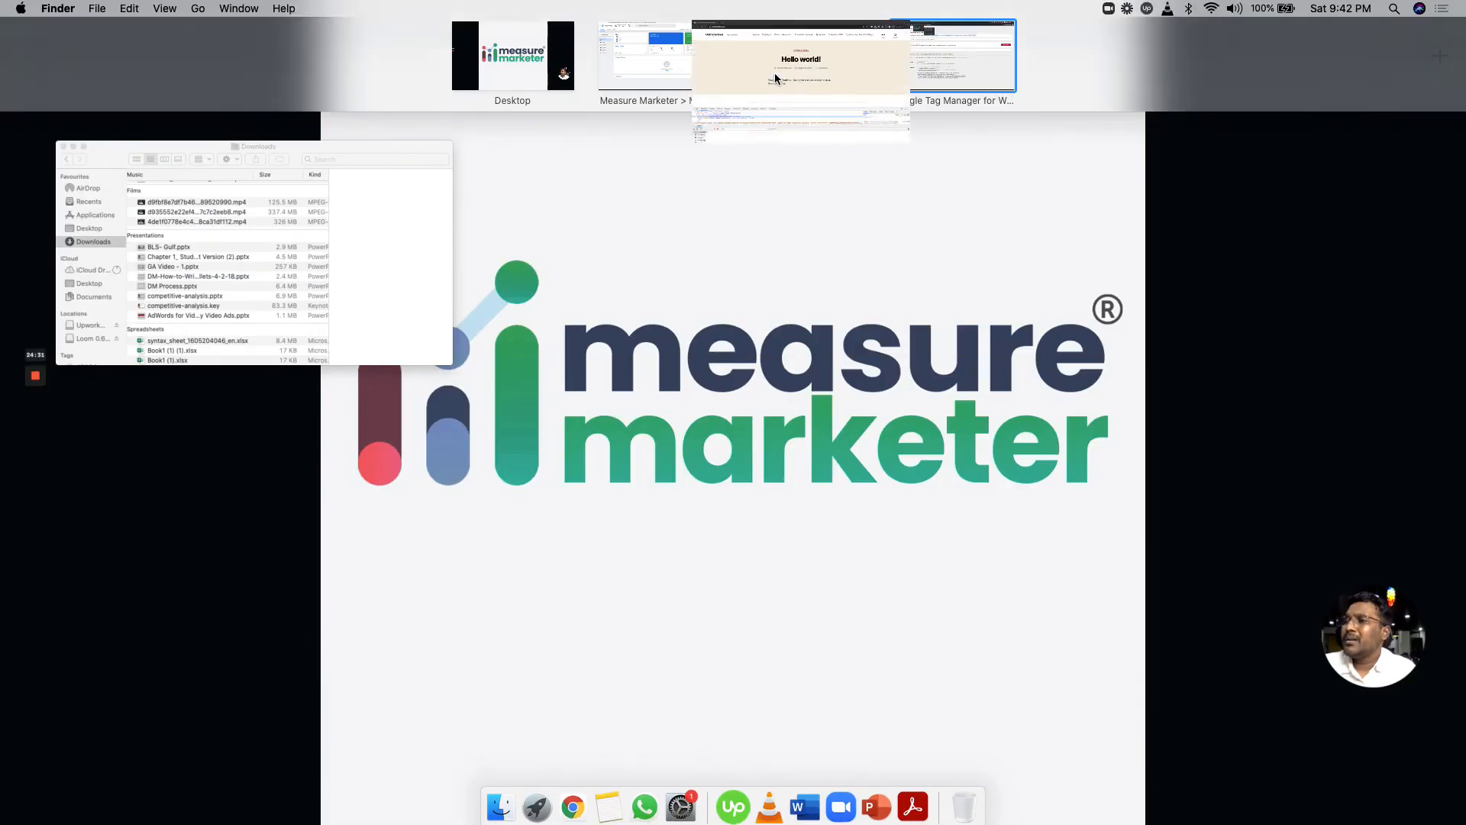
{"action": "left_click", "coordinate": [775, 78]}
{"action": "left_click_drag", "start_coordinate": [1379, 627], "coordinate": [1095, 542]}
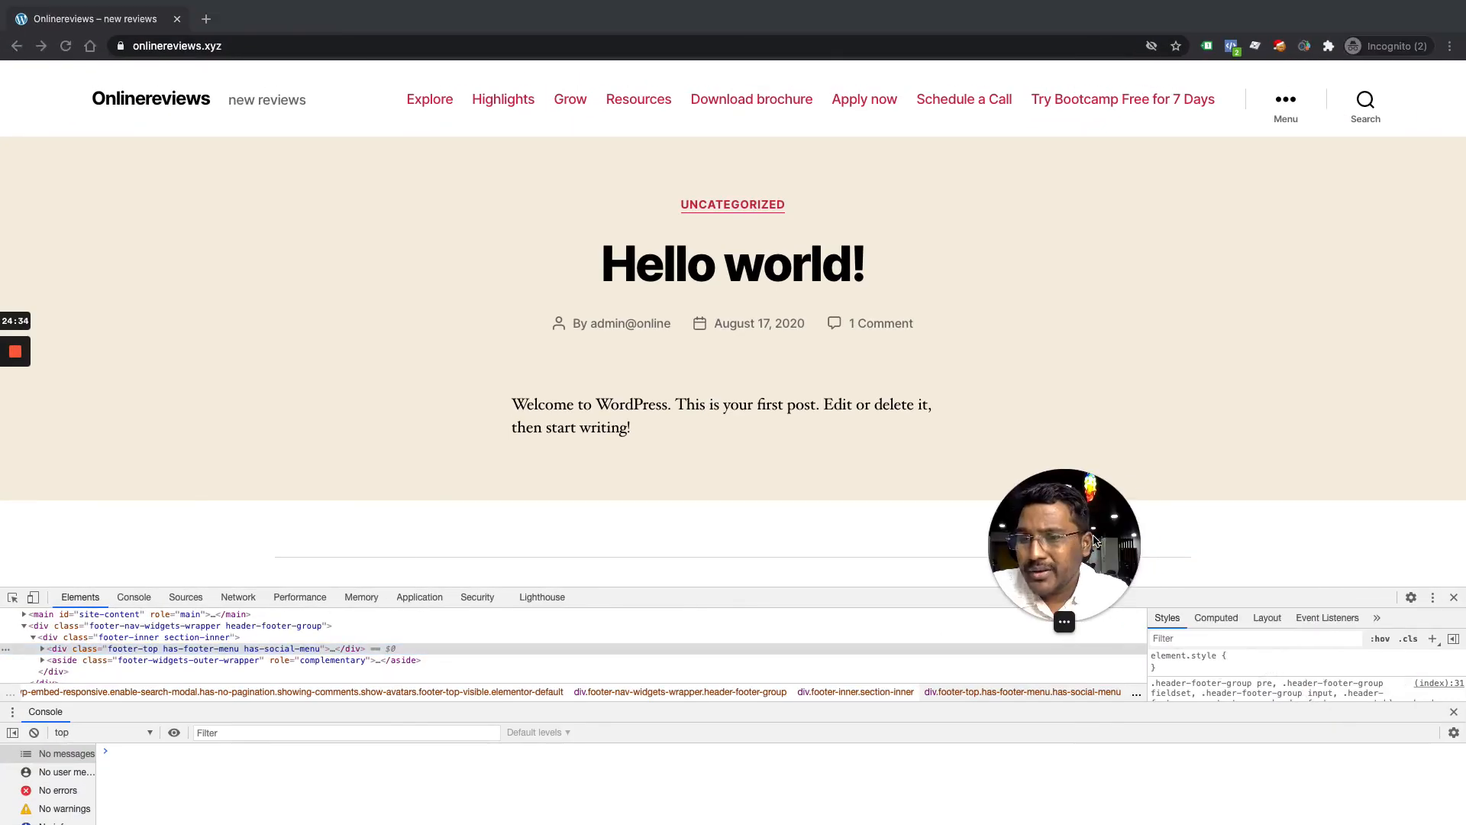
{"action": "left_click", "coordinate": [1433, 606]}
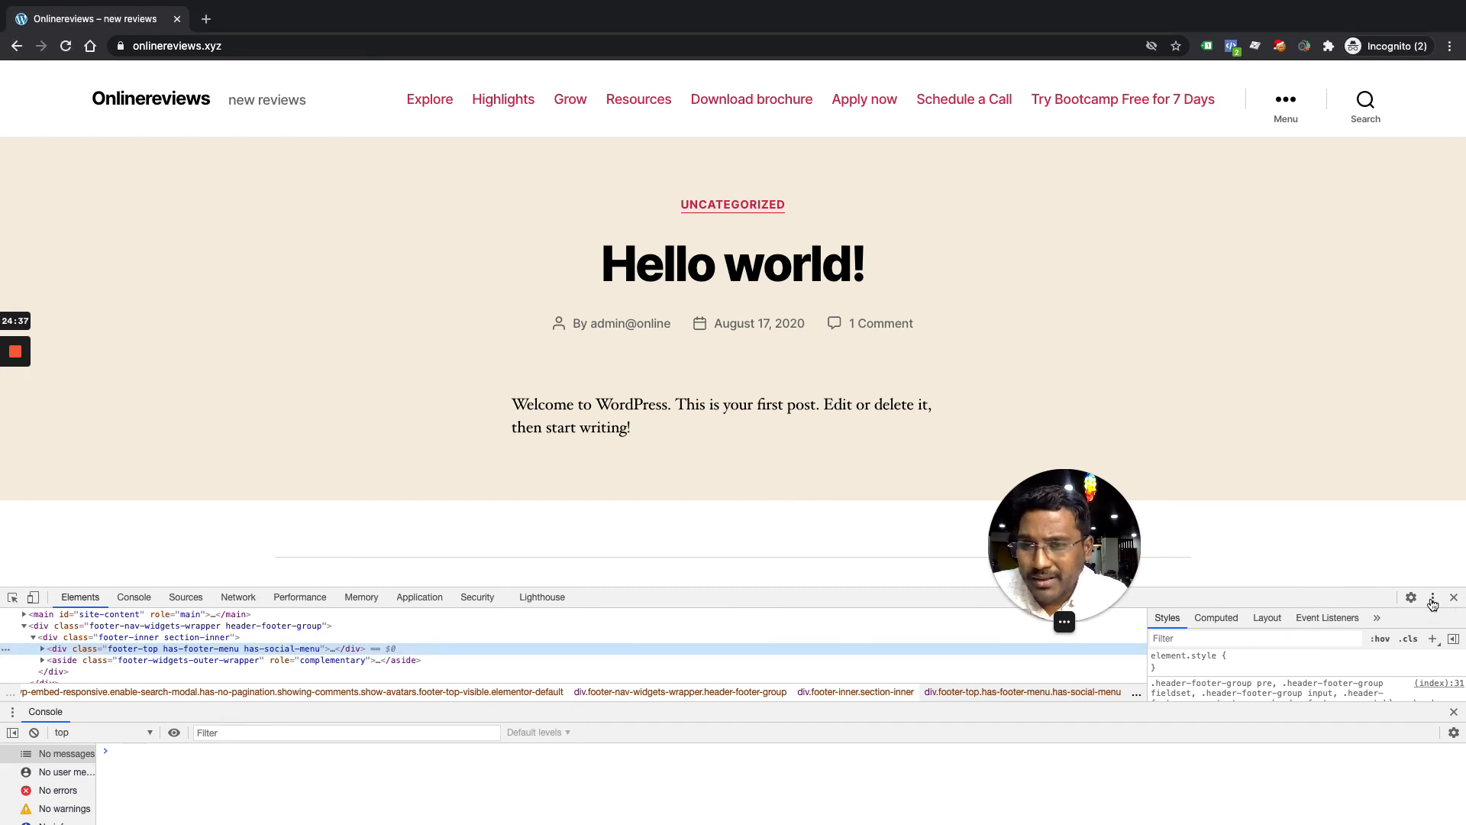
{"action": "left_click", "coordinate": [1433, 600]}
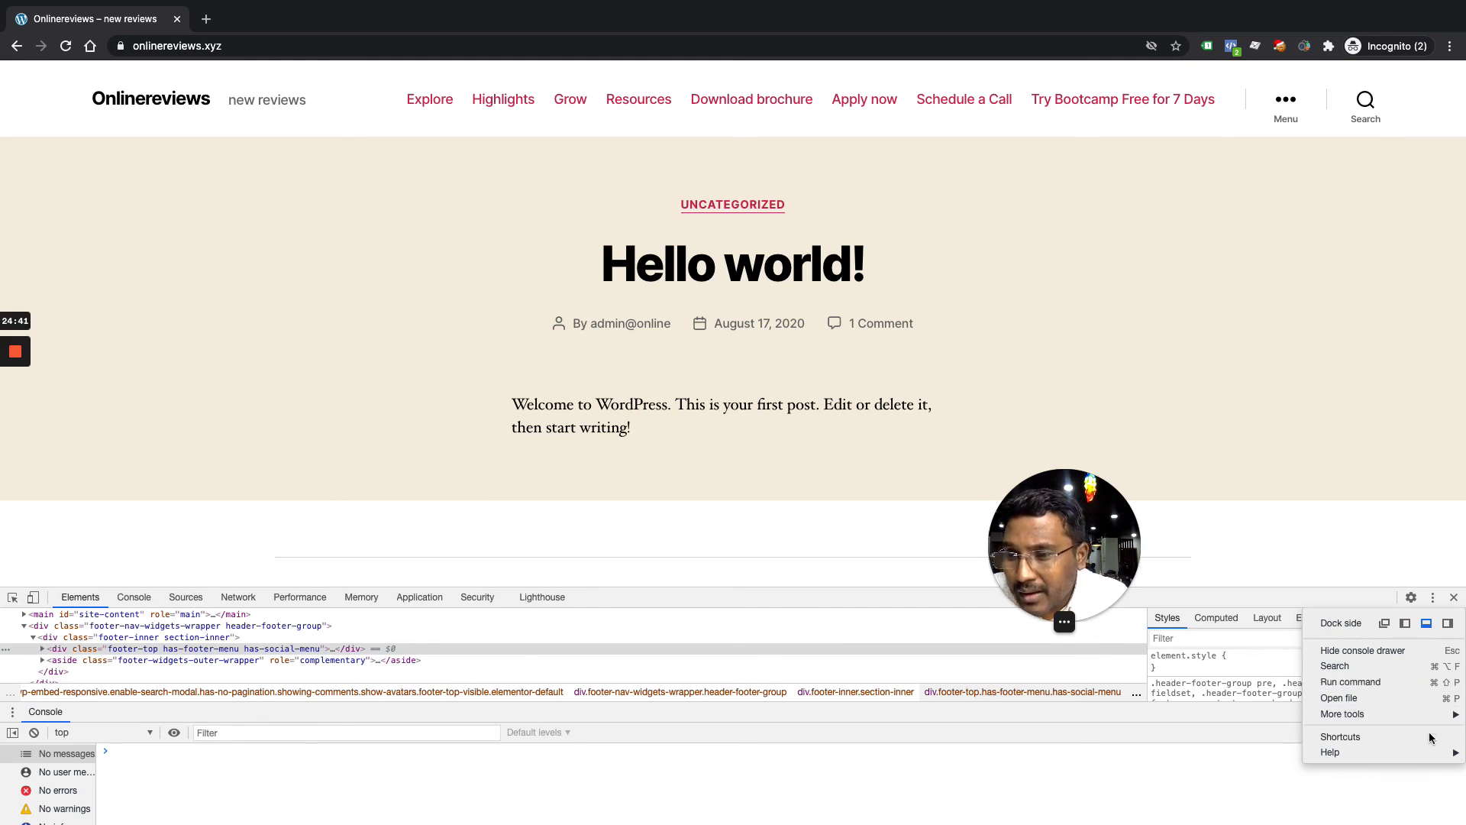
{"action": "left_click", "coordinate": [1411, 599]}
{"action": "left_click", "coordinate": [1411, 598]}
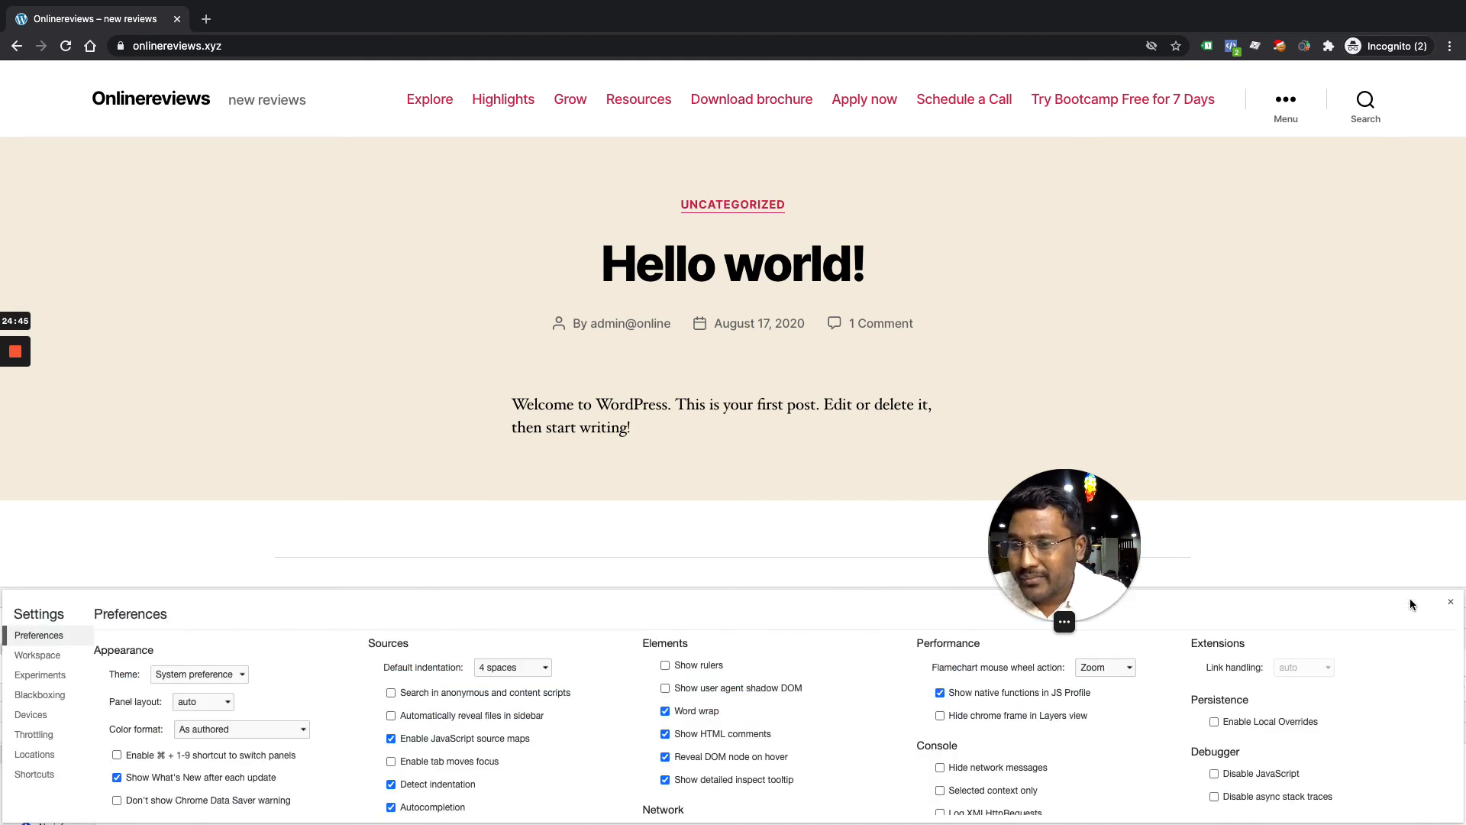
{"action": "scroll", "coordinate": [1051, 788], "scroll_direction": "down", "scroll_amount": 2}
{"action": "scroll", "coordinate": [1050, 788], "scroll_direction": "down", "scroll_amount": 5}
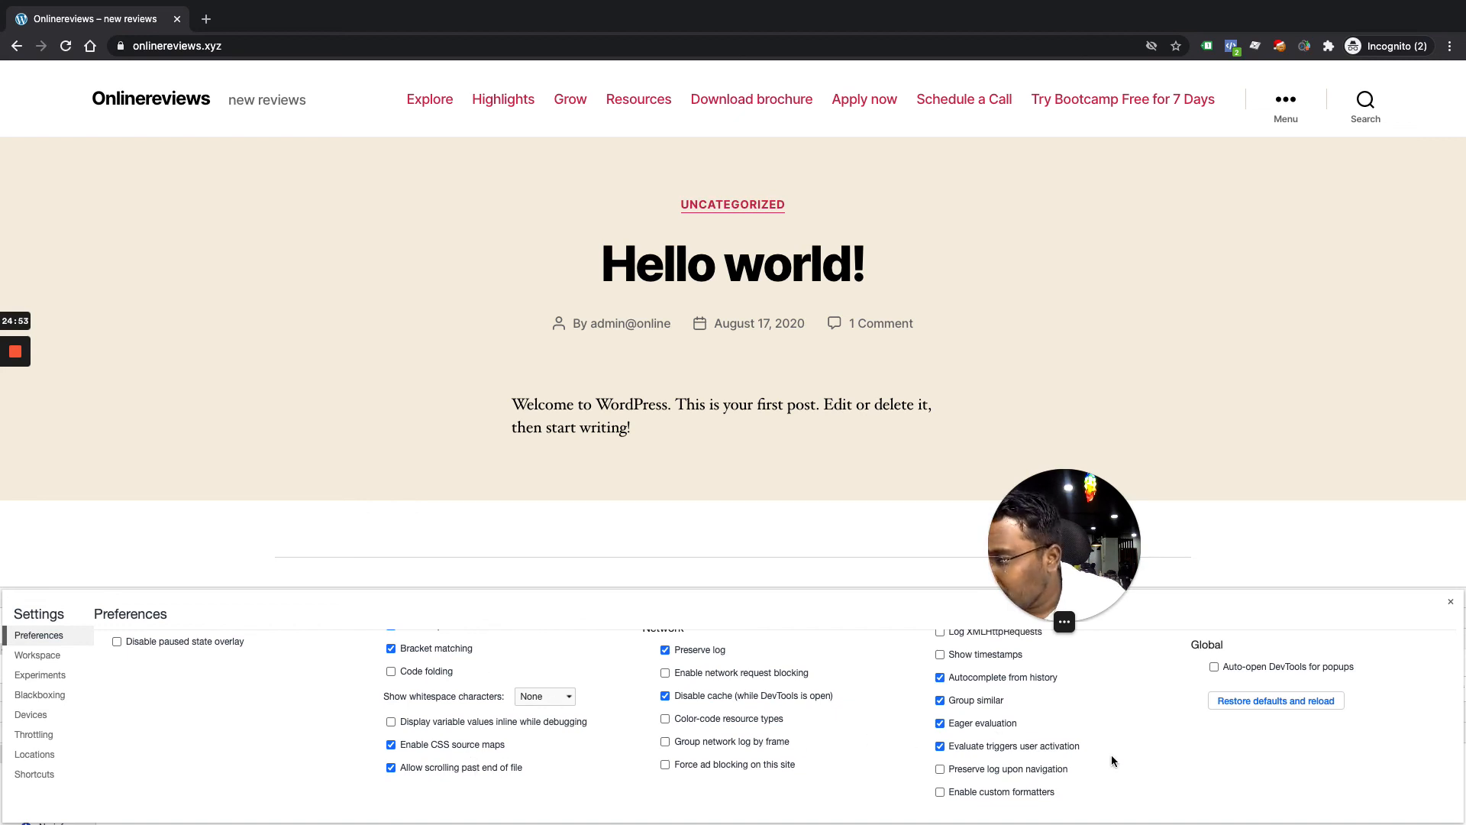
{"action": "scroll", "coordinate": [1111, 754], "scroll_direction": "up", "scroll_amount": 3}
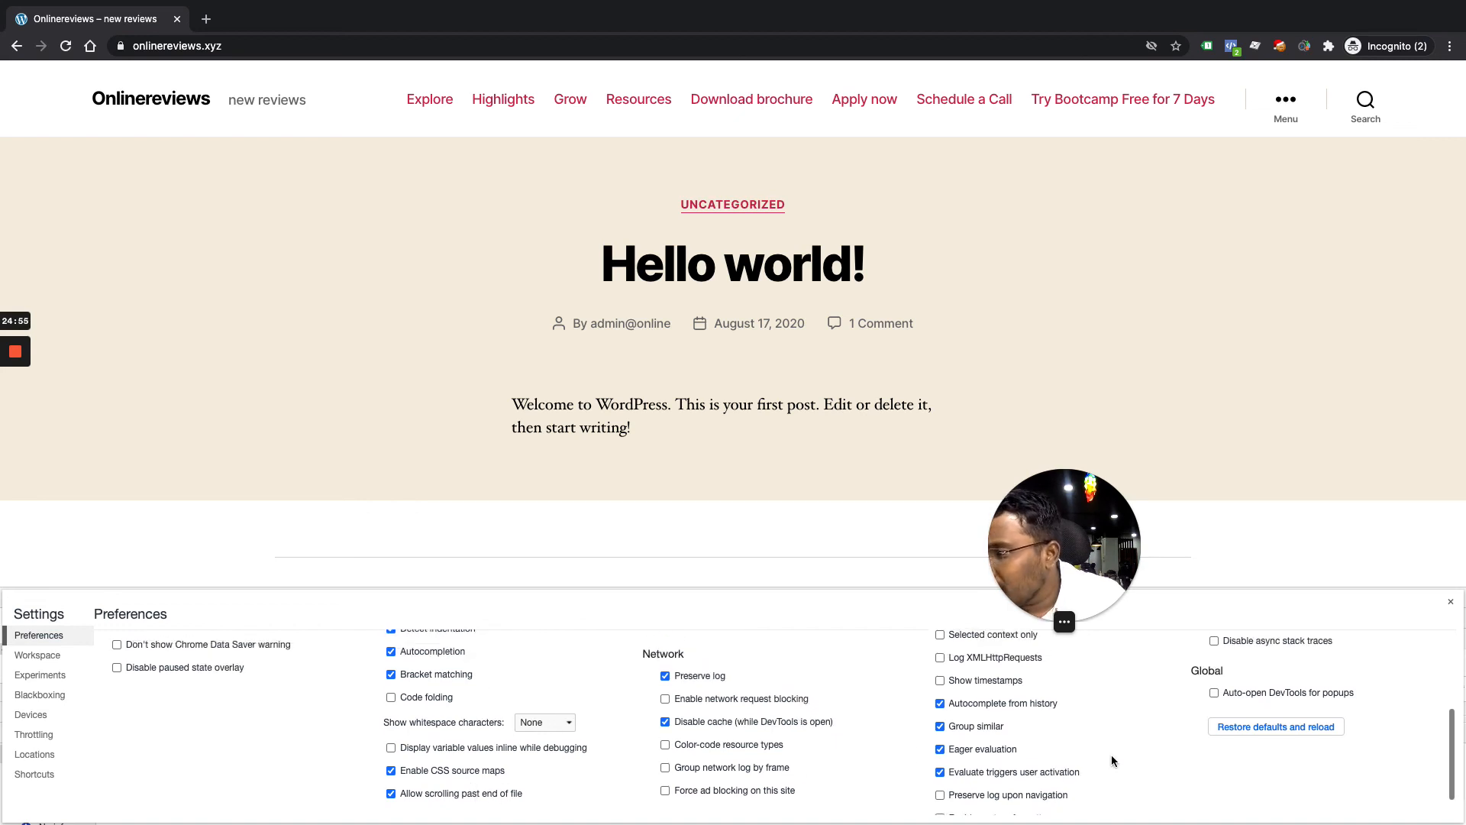
{"action": "scroll", "coordinate": [1111, 754], "scroll_direction": "up", "scroll_amount": 3}
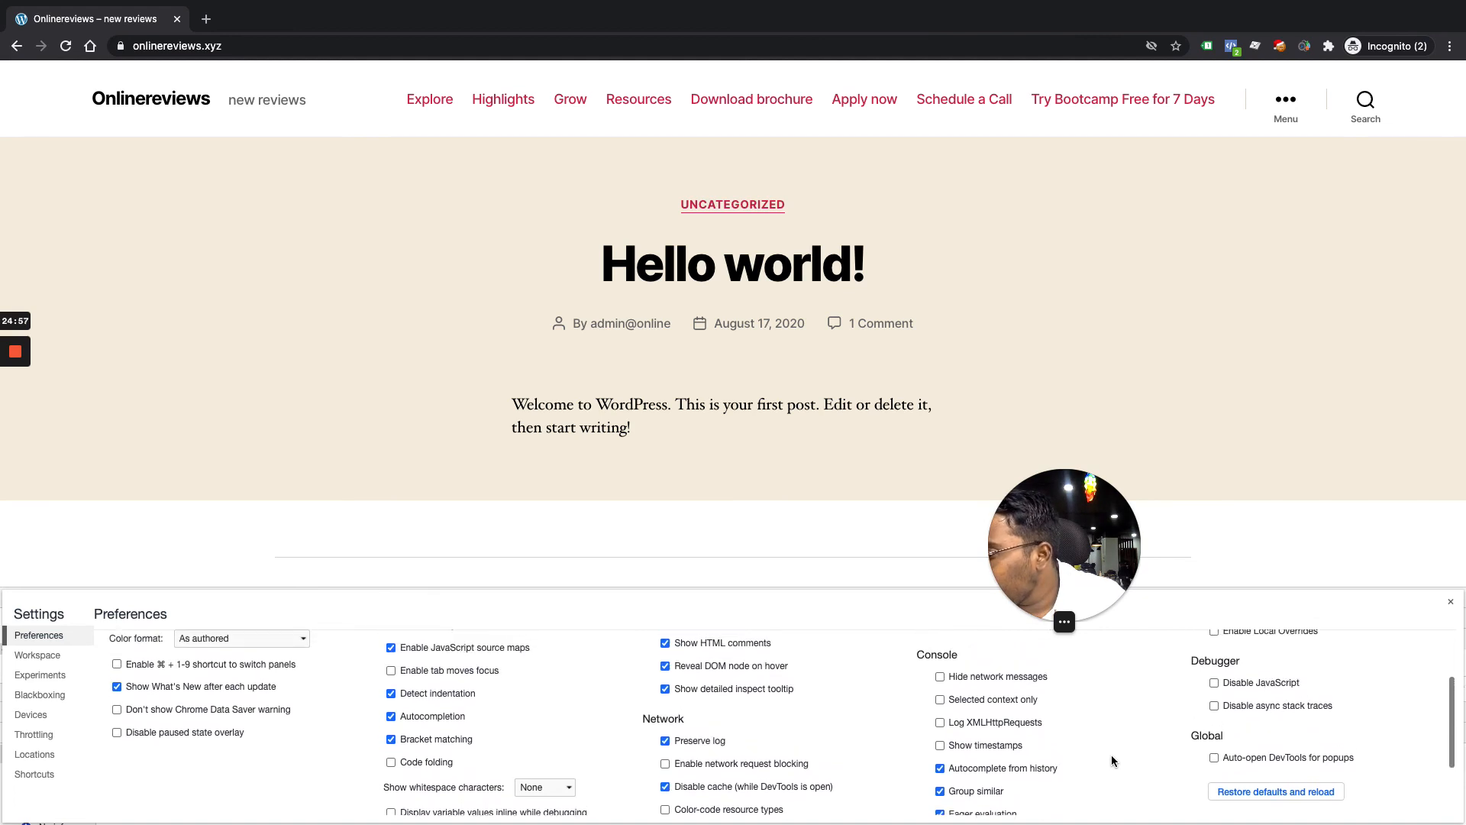
{"action": "scroll", "coordinate": [1110, 754], "scroll_direction": "up", "scroll_amount": 2}
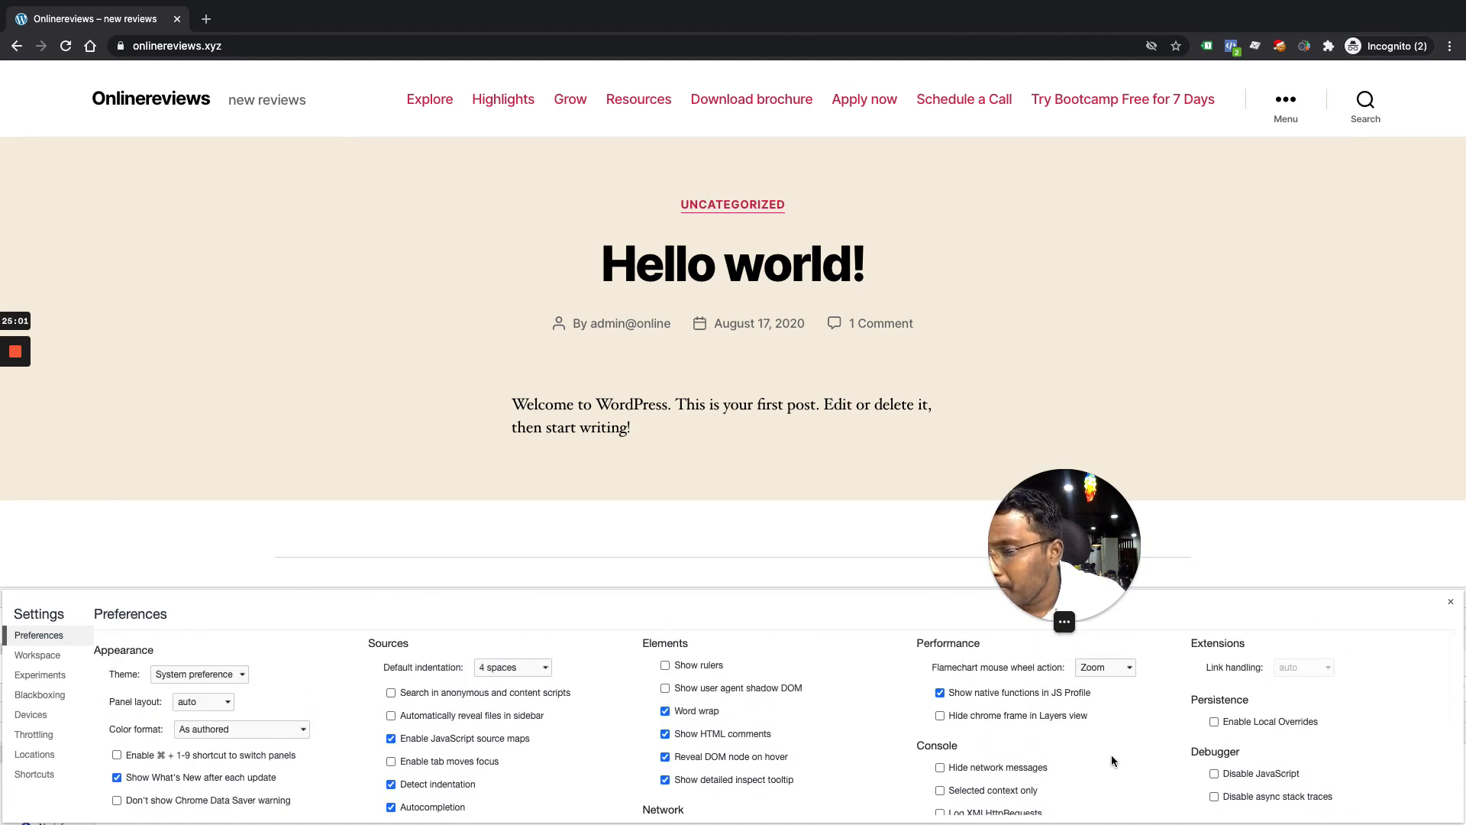
{"action": "scroll", "coordinate": [1213, 756], "scroll_direction": "down", "scroll_amount": 1}
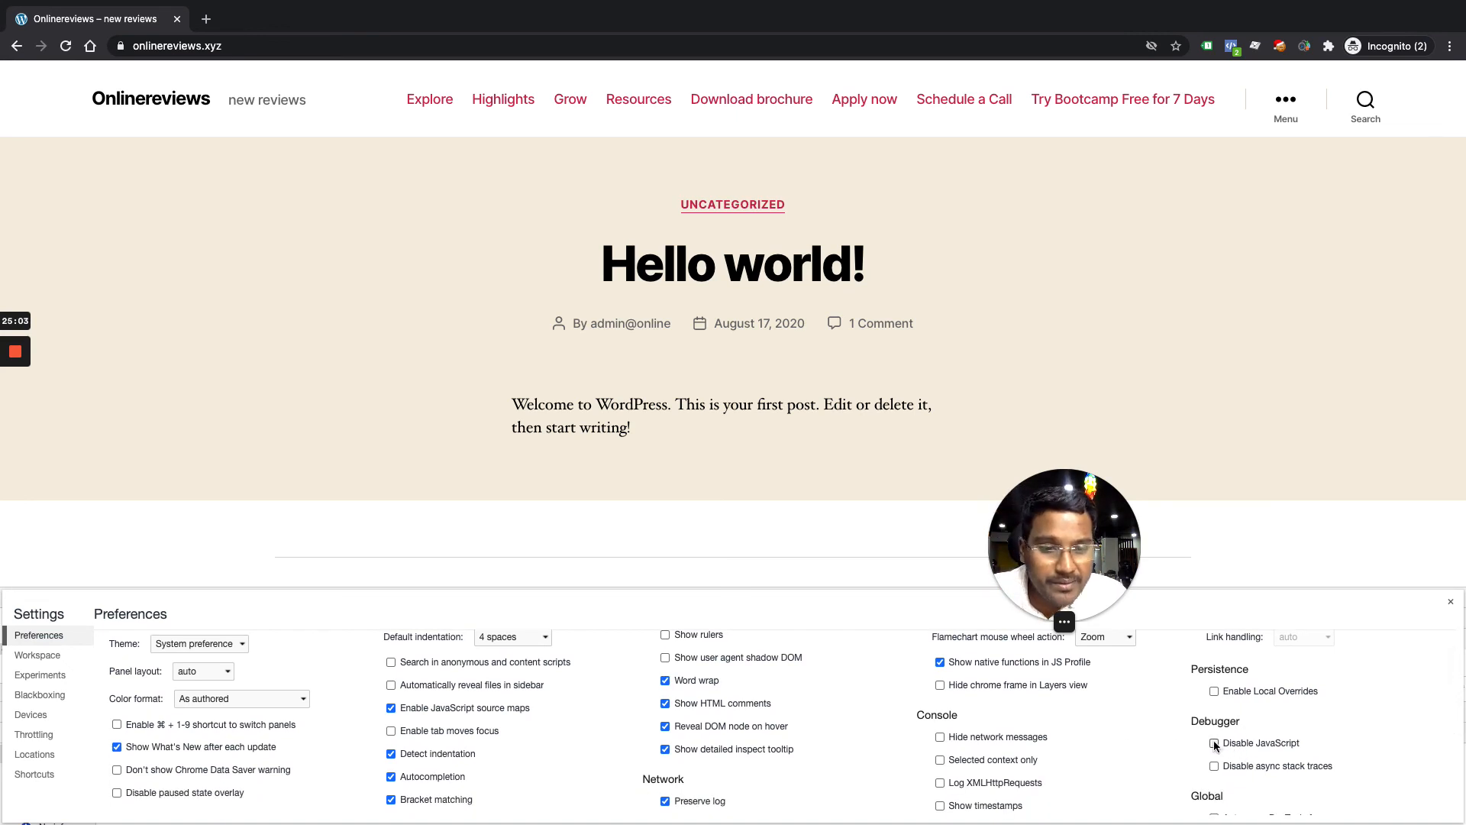